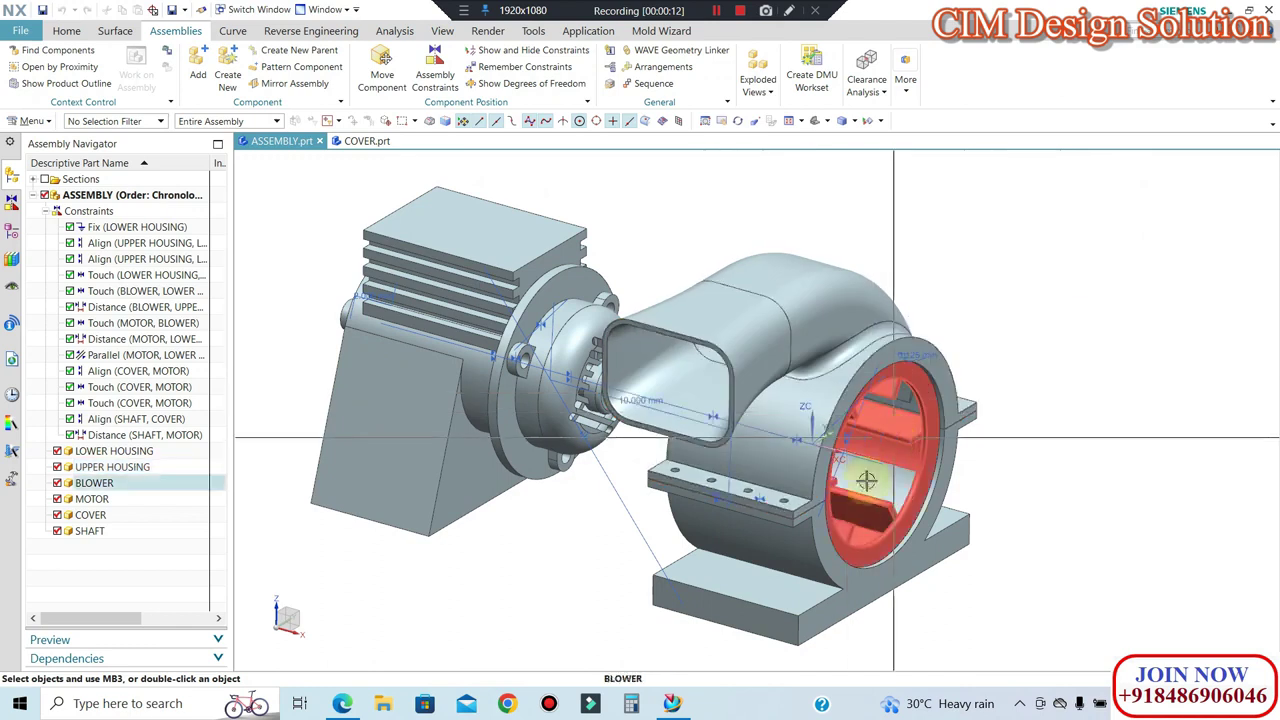
Step: Inspect the constrained assembly from another angle and save it
middle_click_drag(866, 481, 848, 493)
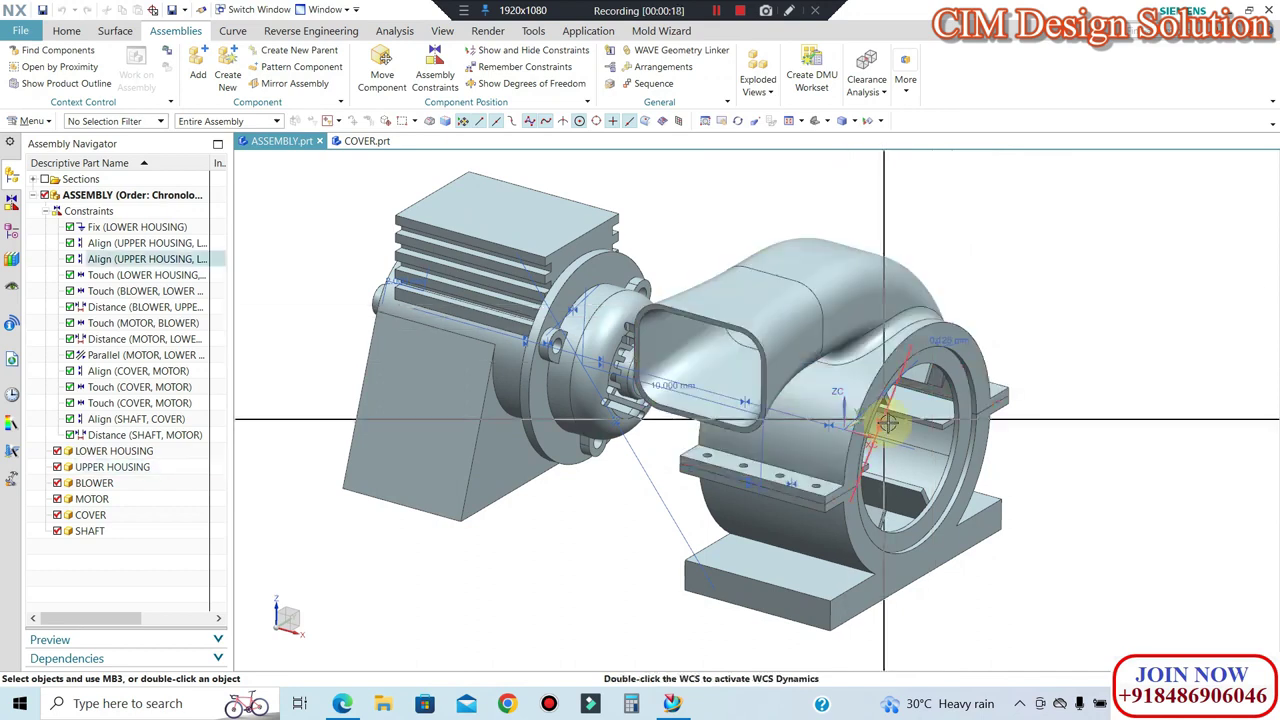
middle_click_drag(1034, 374, 1084, 374, "shift")
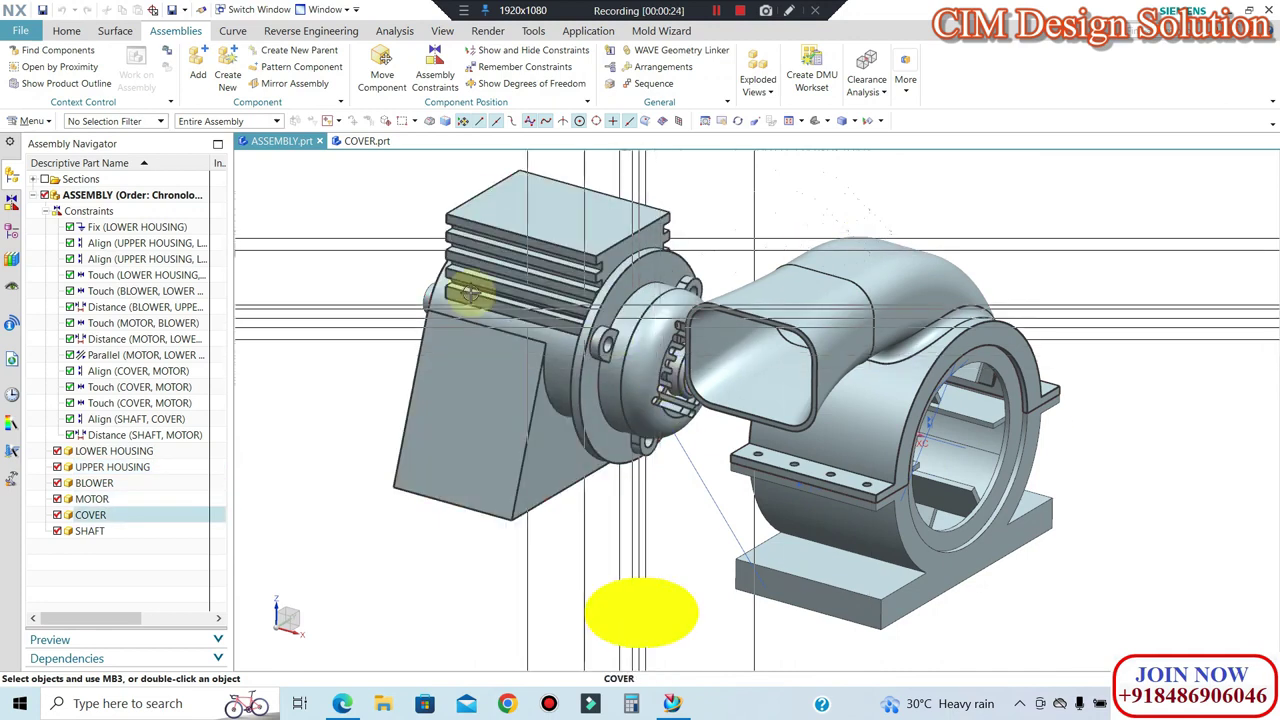
key("ctrl+s")
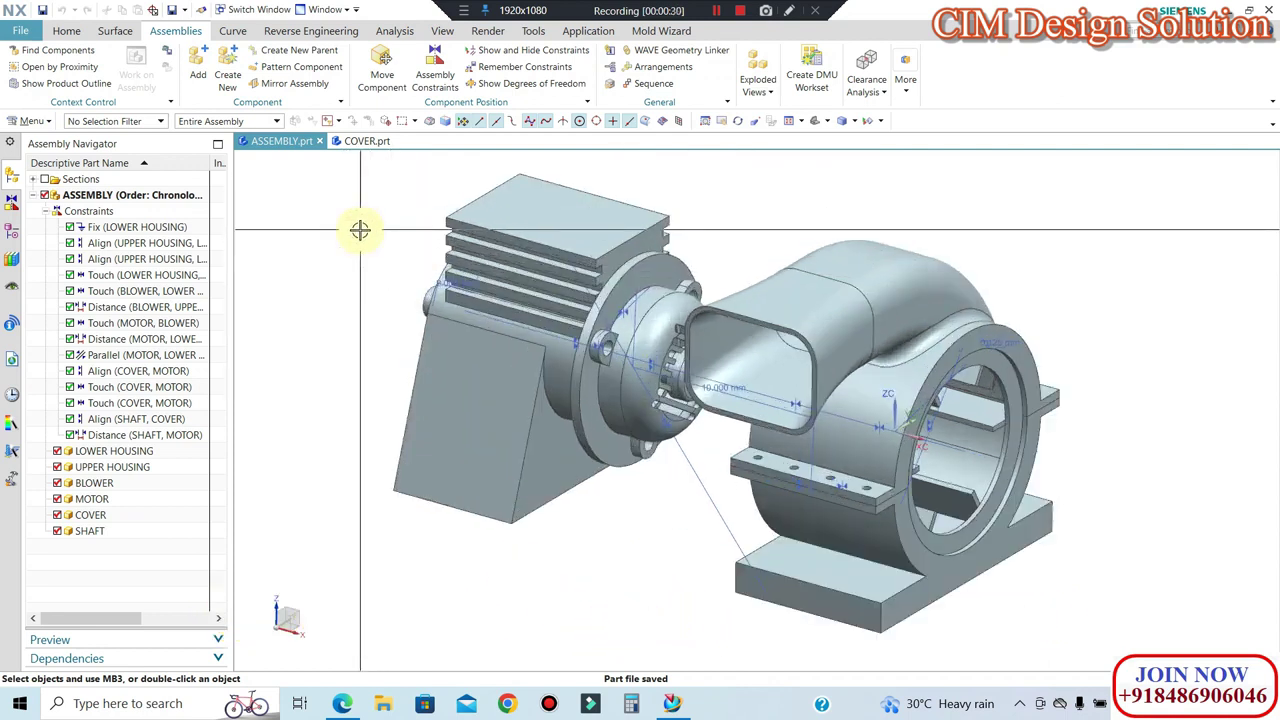
Step: Reorient the view and bring up the Motor Blower assembly PDF
middle_click_drag(500, 266, 1208, 229)
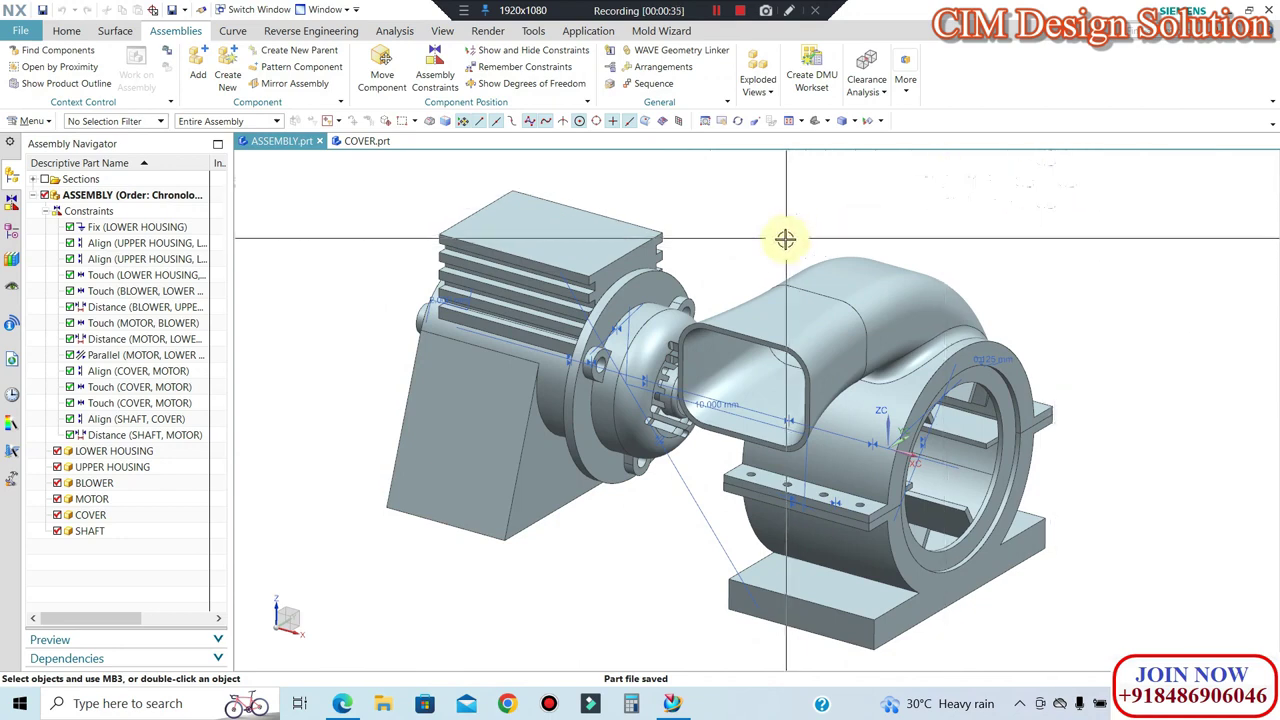
middle_click_drag(780, 237, 908, 283, "shift")
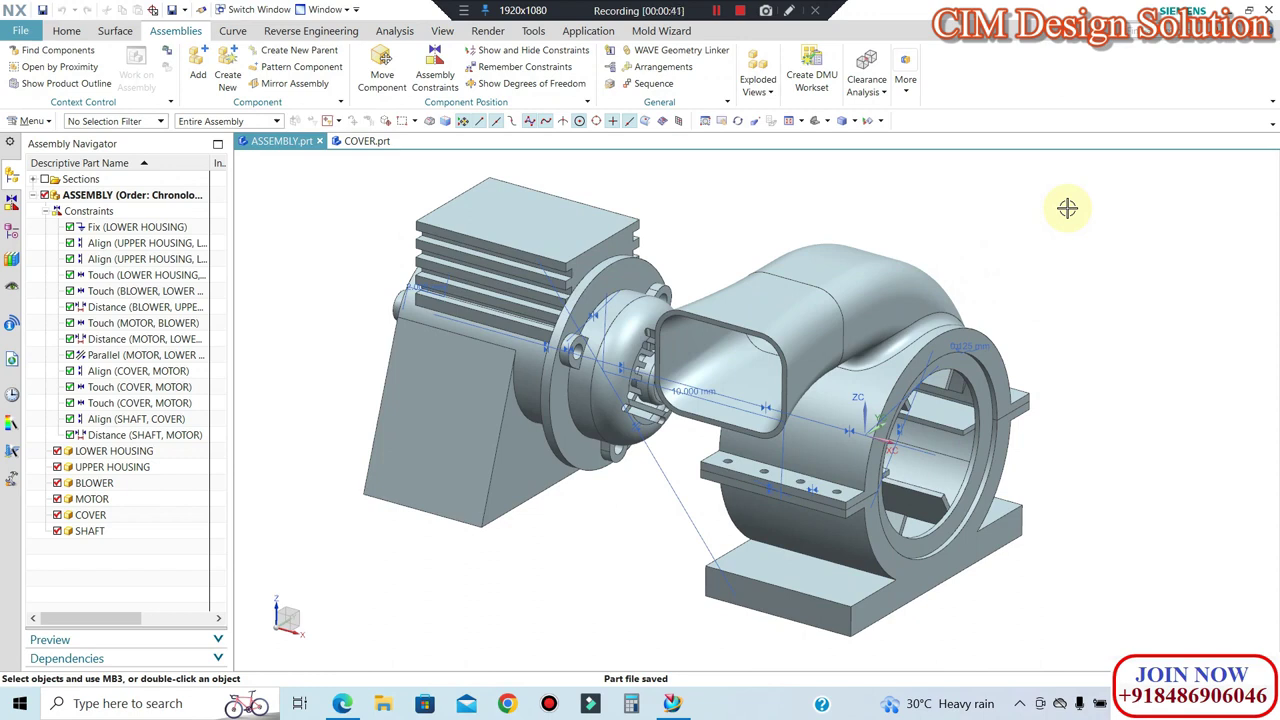
left_click(342, 703)
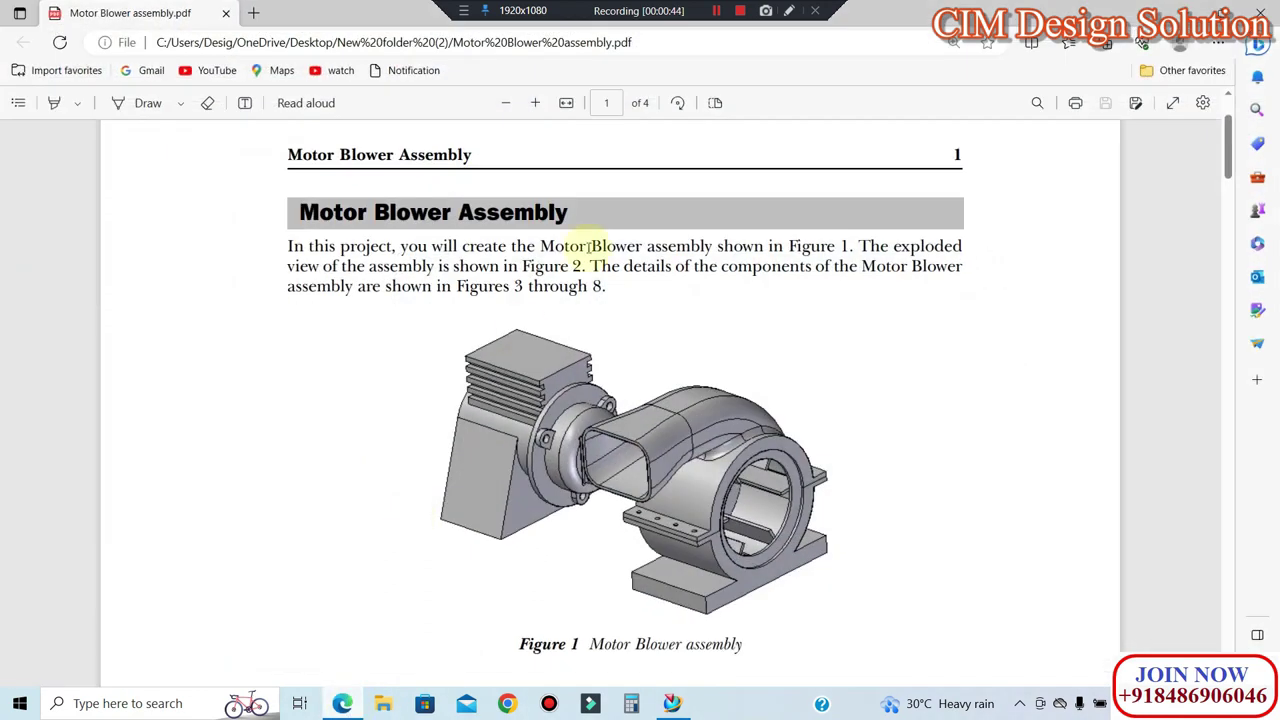
Step: Snap the PDF left, restore it to full screen, and scroll through all four pages
key("super+Left")
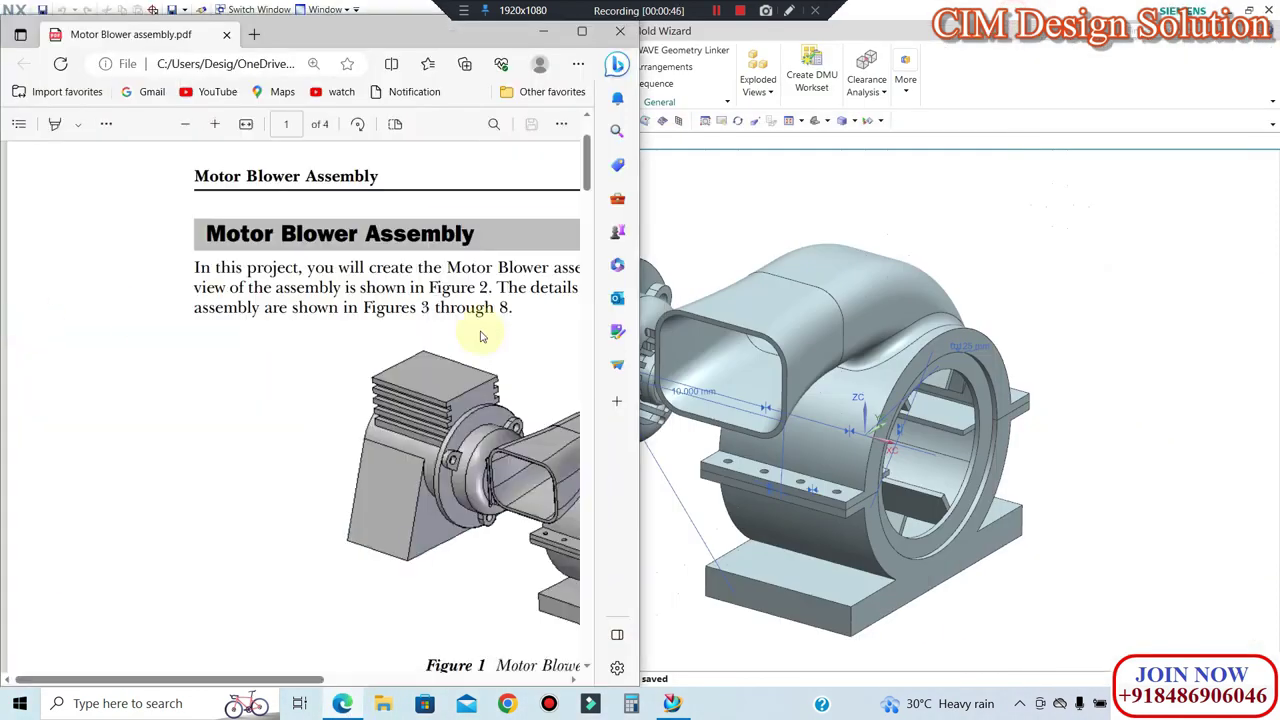
left_click(581, 31)
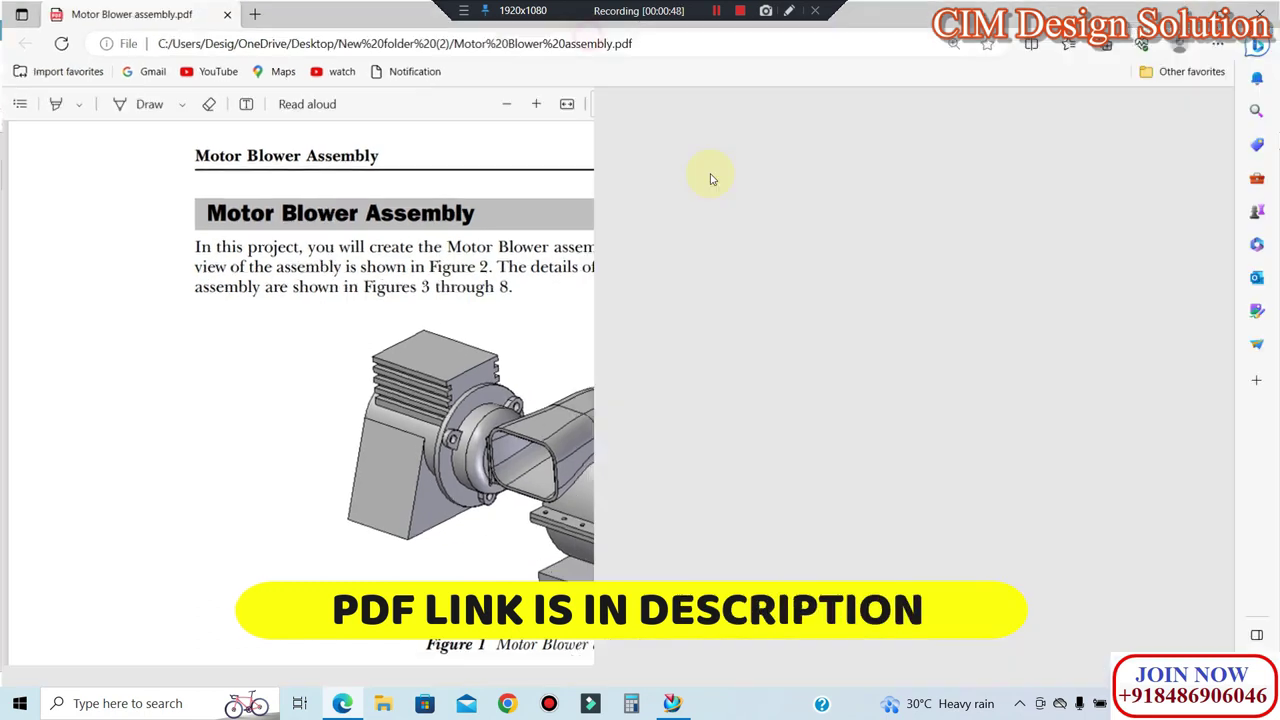
scroll(610, 330, "down", 5)
scroll(620, 340, "down", 4)
scroll(360, 234, "up", 2)
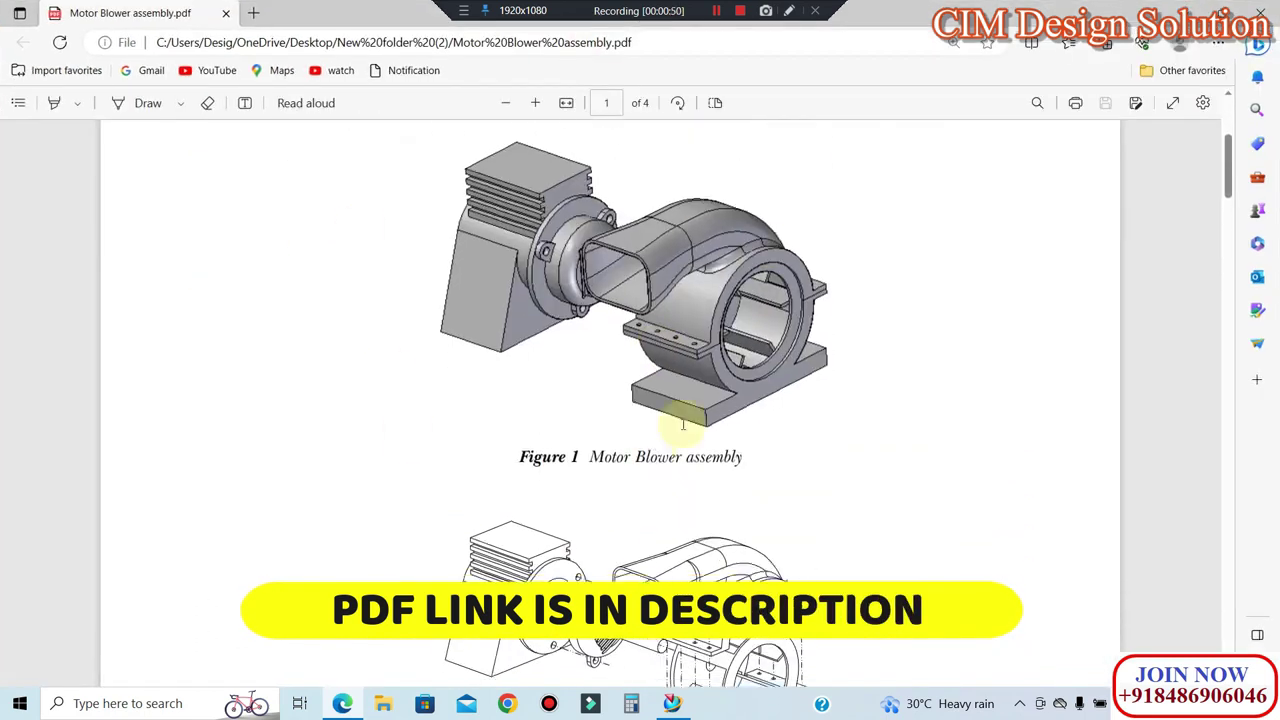
scroll(646, 449, "down", 4)
scroll(641, 437, "down", 5)
scroll(641, 437, "down", 5)
scroll(642, 434, "down", 2)
scroll(643, 432, "down", 2)
scroll(645, 430, "down", 2)
scroll(645, 430, "down", 4)
scroll(648, 430, "down", 3)
scroll(648, 435, "down", 3)
scroll(646, 443, "down", 3)
scroll(648, 440, "down", 3)
scroll(690, 435, "down", 4)
scroll(680, 436, "down", 5)
scroll(648, 440, "down", 1)
Step: Scroll back up to Figure 1 and return to the NX window
scroll(648, 440, "up", 4)
scroll(650, 438, "up", 4)
scroll(660, 435, "up", 5)
scroll(685, 428, "up", 4)
scroll(690, 427, "up", 5)
scroll(757, 414, "up", 5)
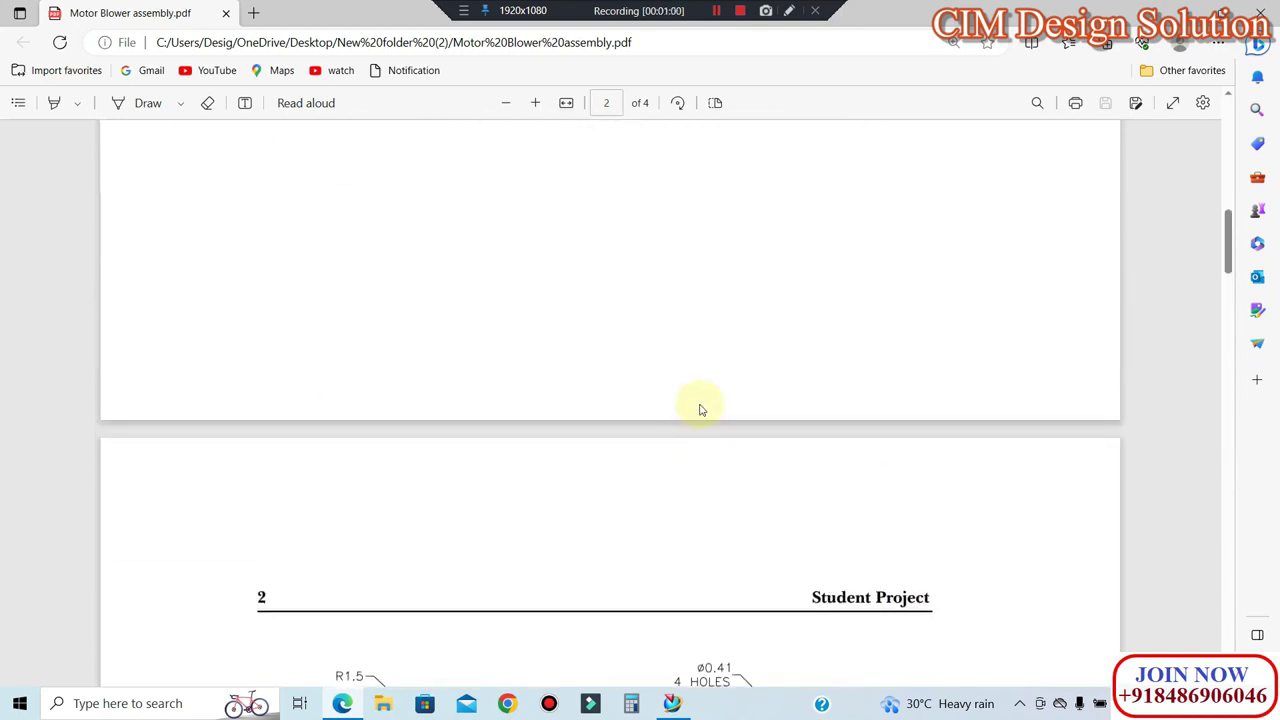
scroll(697, 409, "up", 5)
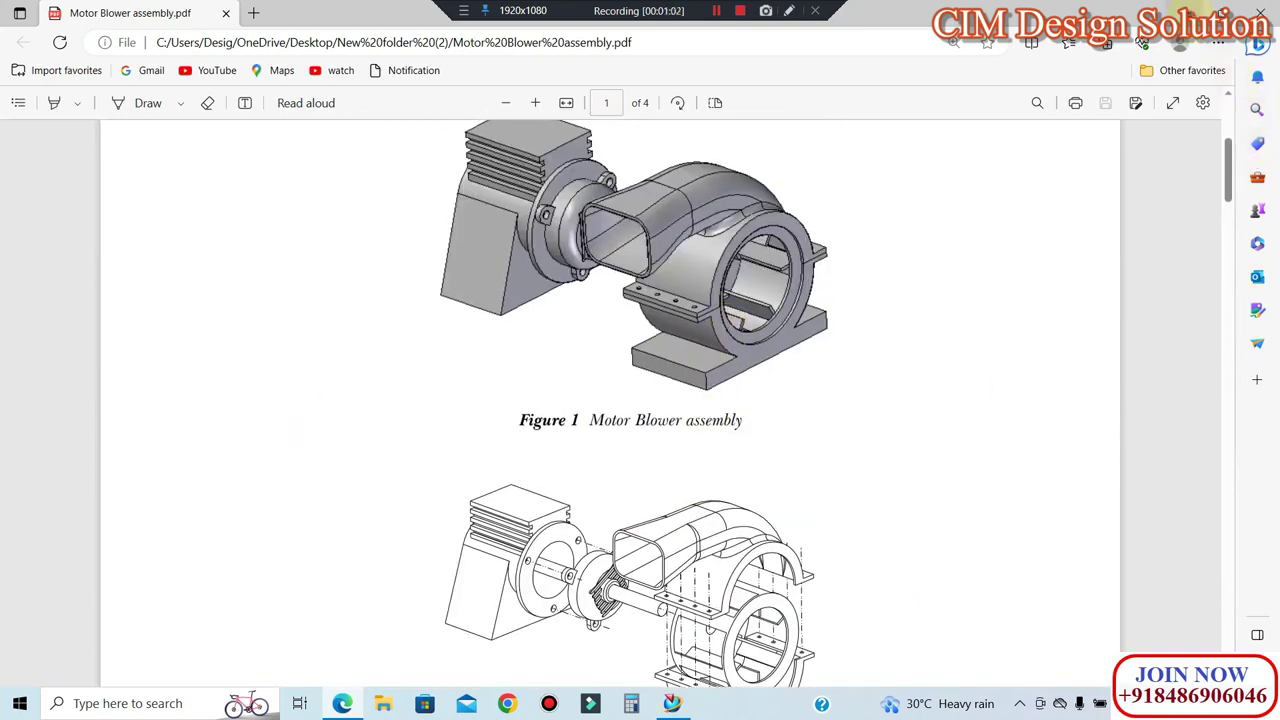
key("alt+Tab")
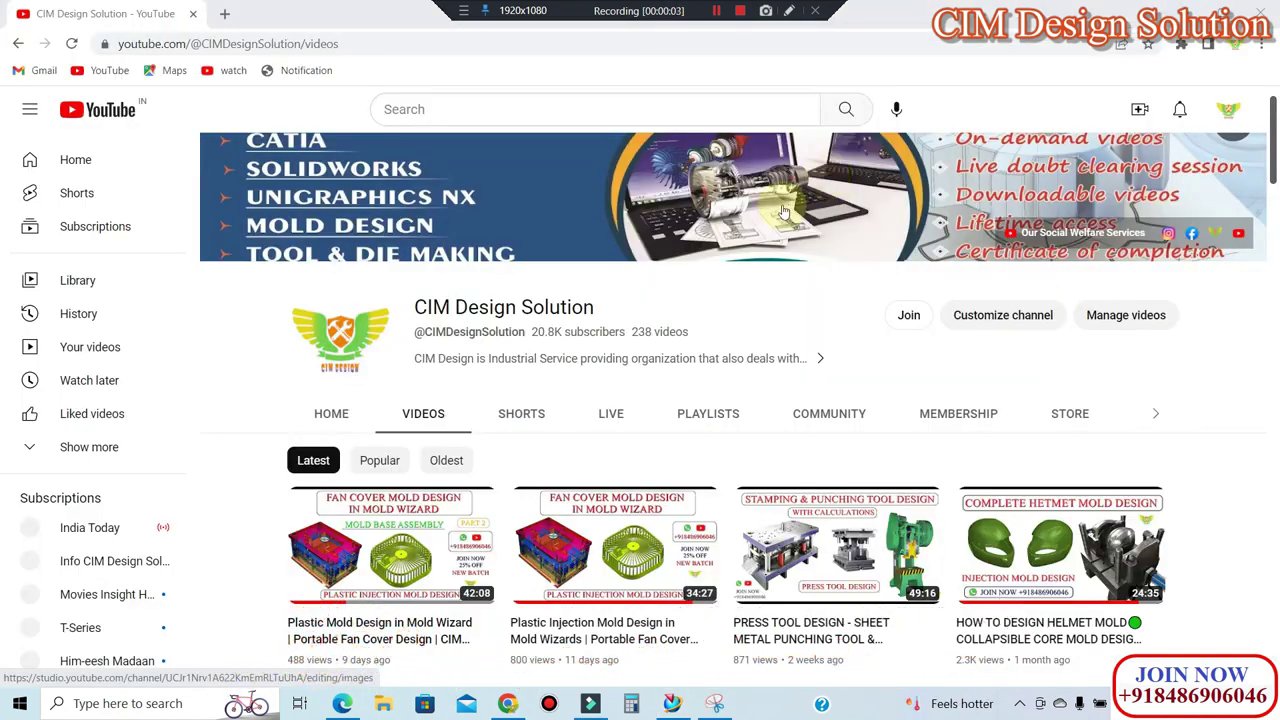
left_click(416, 312)
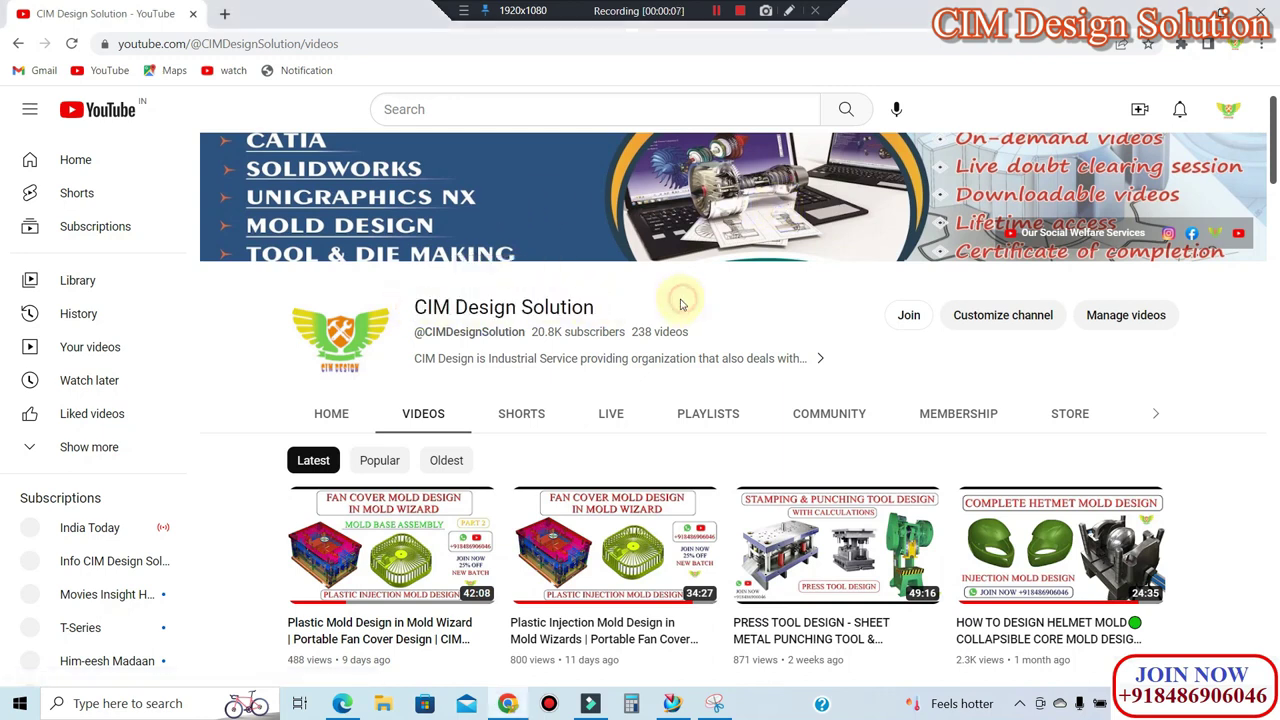
left_click_drag(532, 334, 618, 335)
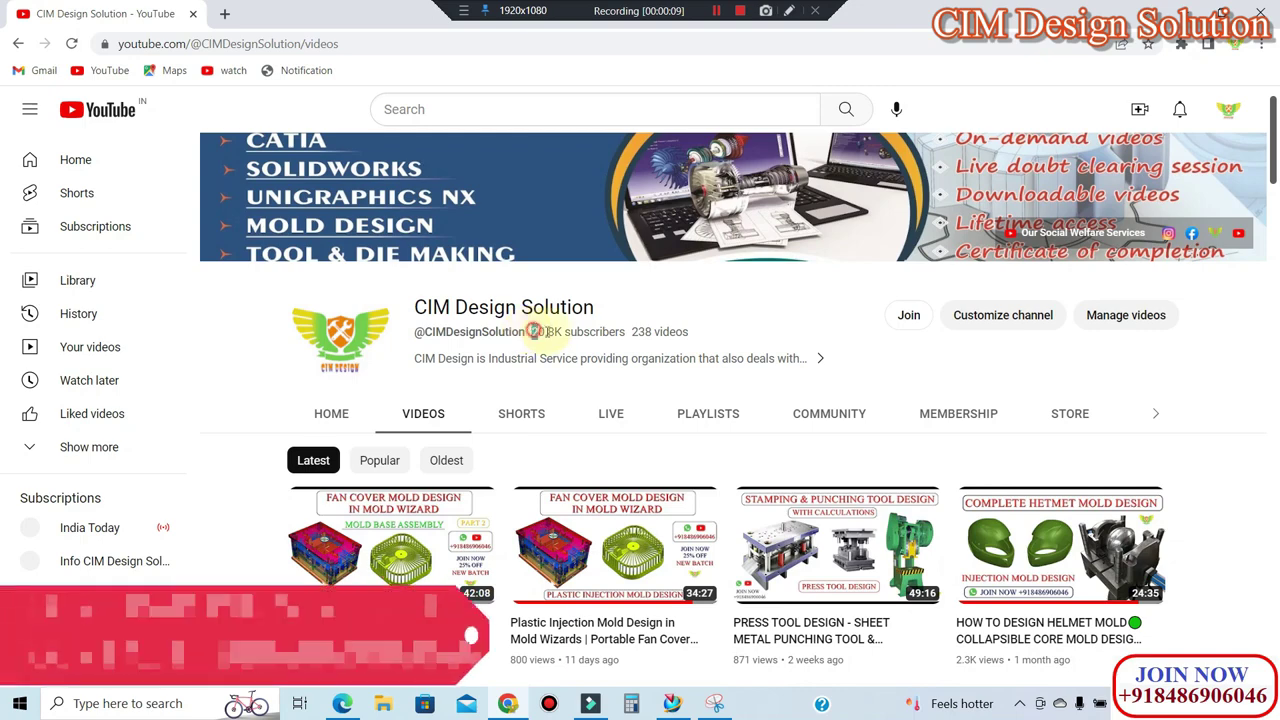
scroll(800, 310, "down", 2)
scroll(790, 325, "down", 2)
scroll(770, 345, "down", 3)
scroll(745, 370, "down", 3)
scroll(745, 370, "down", 2)
scroll(745, 370, "down", 1)
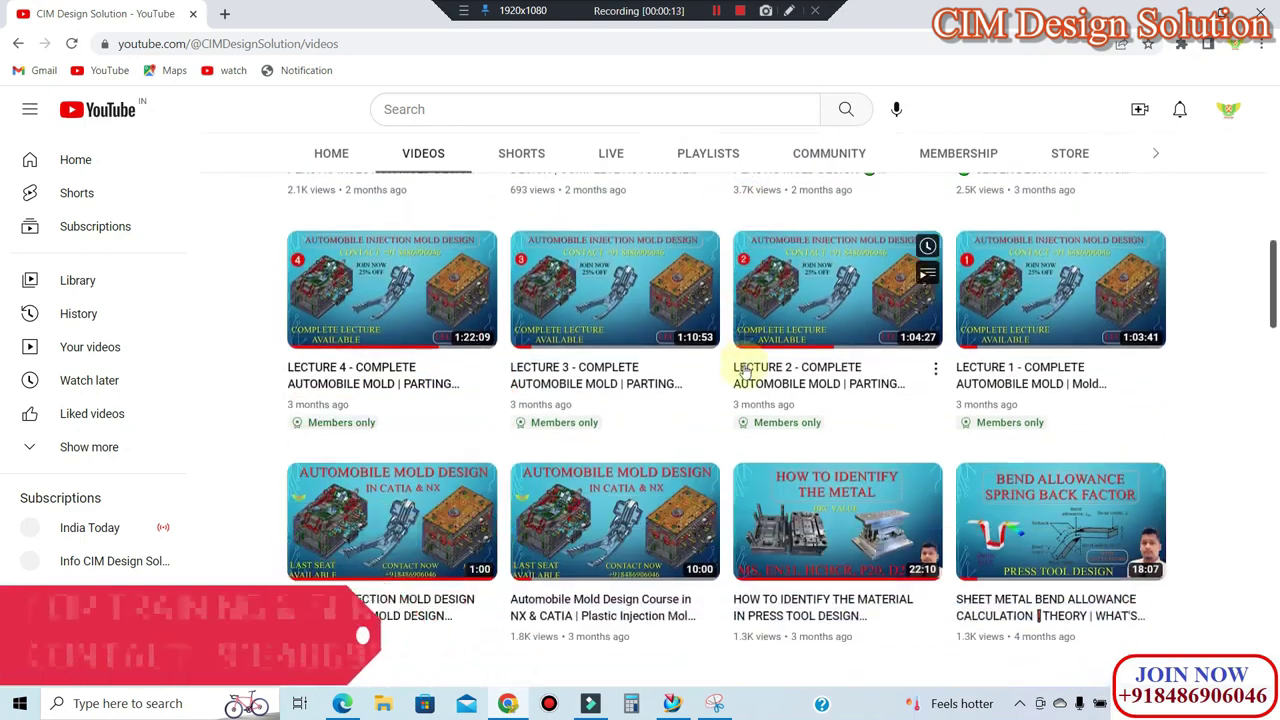
scroll(745, 370, "up", 1)
scroll(745, 370, "up", 2)
scroll(745, 370, "down", 1)
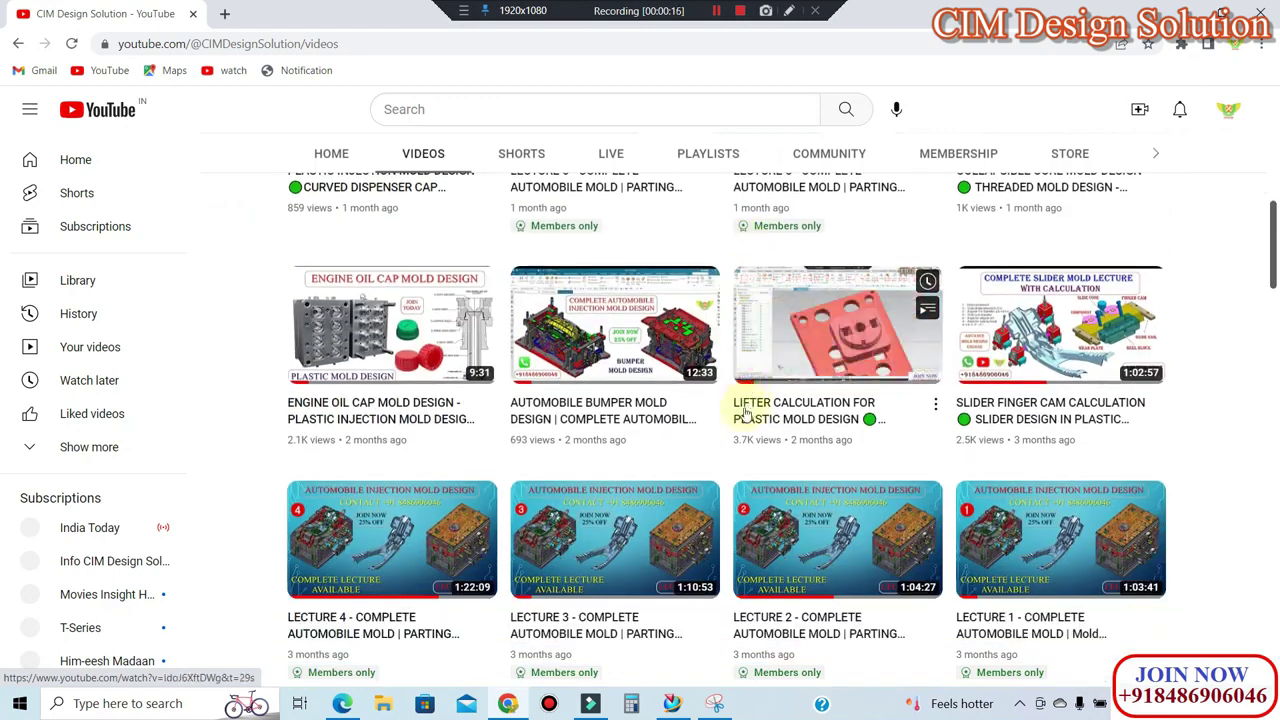
scroll(527, 376, "up", 2)
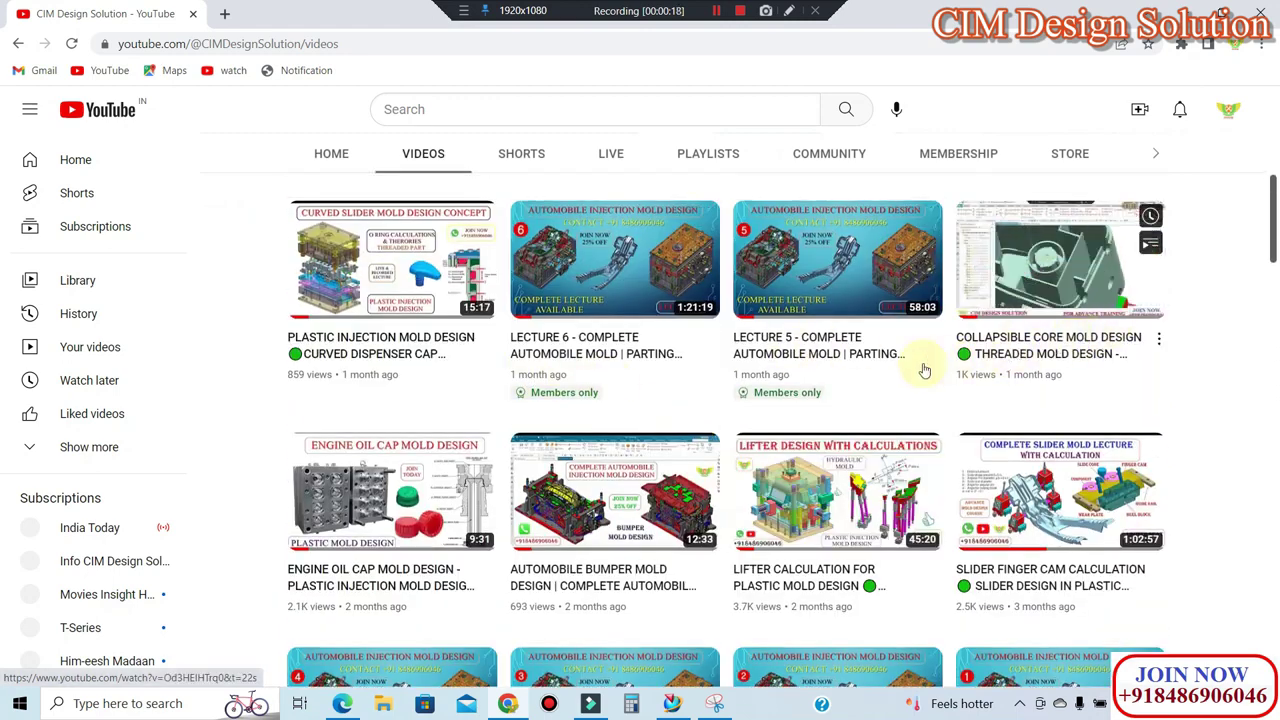
scroll(880, 365, "down", 3)
scroll(750, 408, "down", 2)
scroll(743, 423, "down", 3)
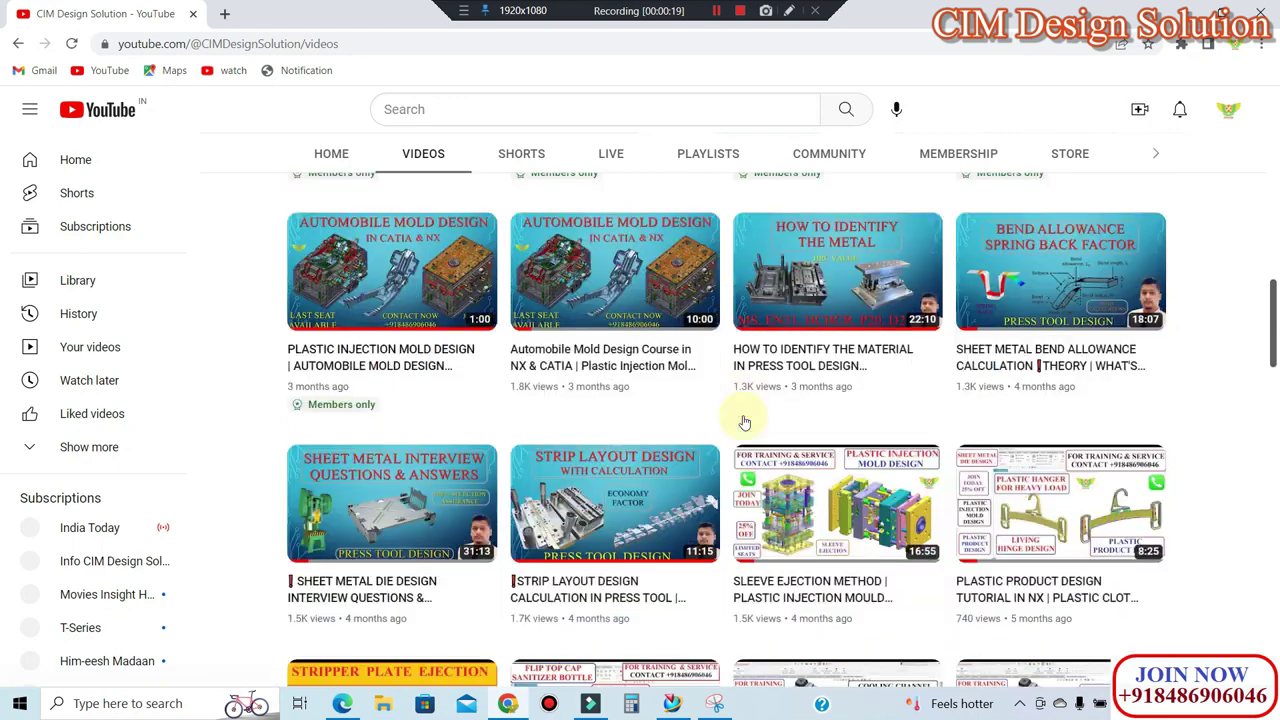
scroll(743, 423, "down", 4)
scroll(745, 421, "down", 1)
scroll(745, 421, "down", 1)
scroll(745, 421, "down", 1)
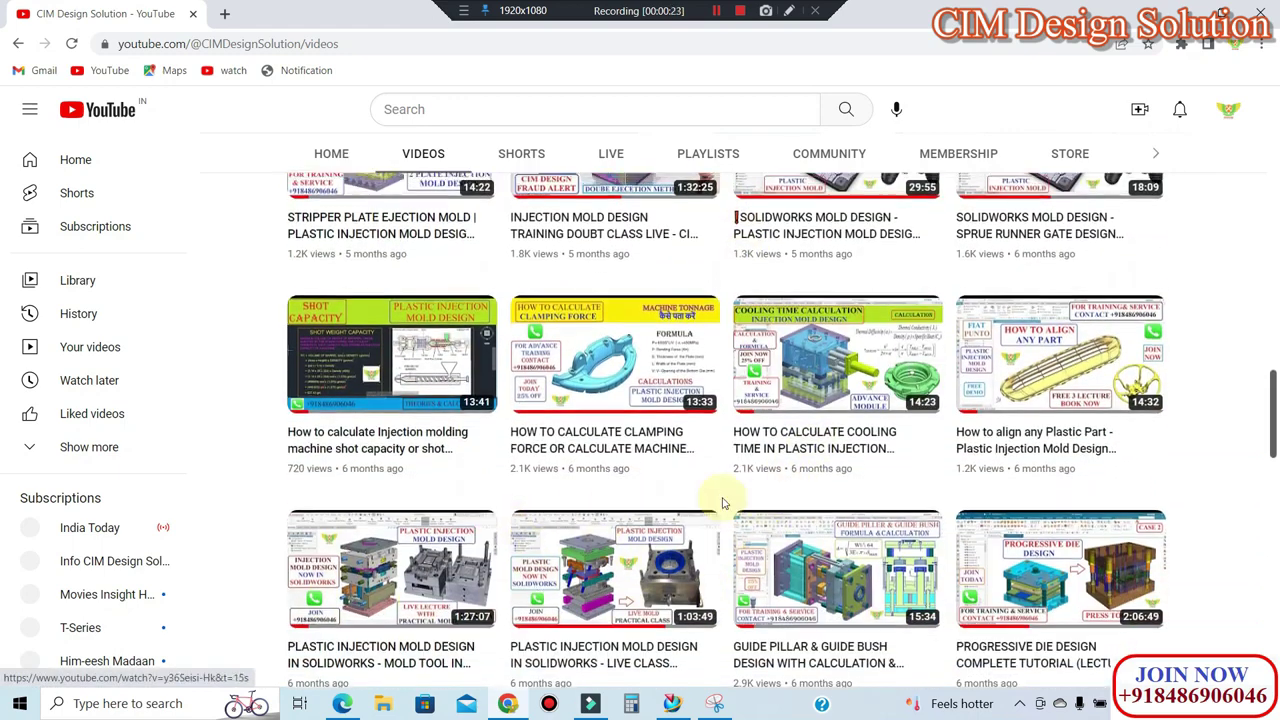
scroll(760, 480, "up", 2)
scroll(860, 470, "up", 2)
scroll(880, 465, "up", 4)
scroll(879, 465, "up", 2)
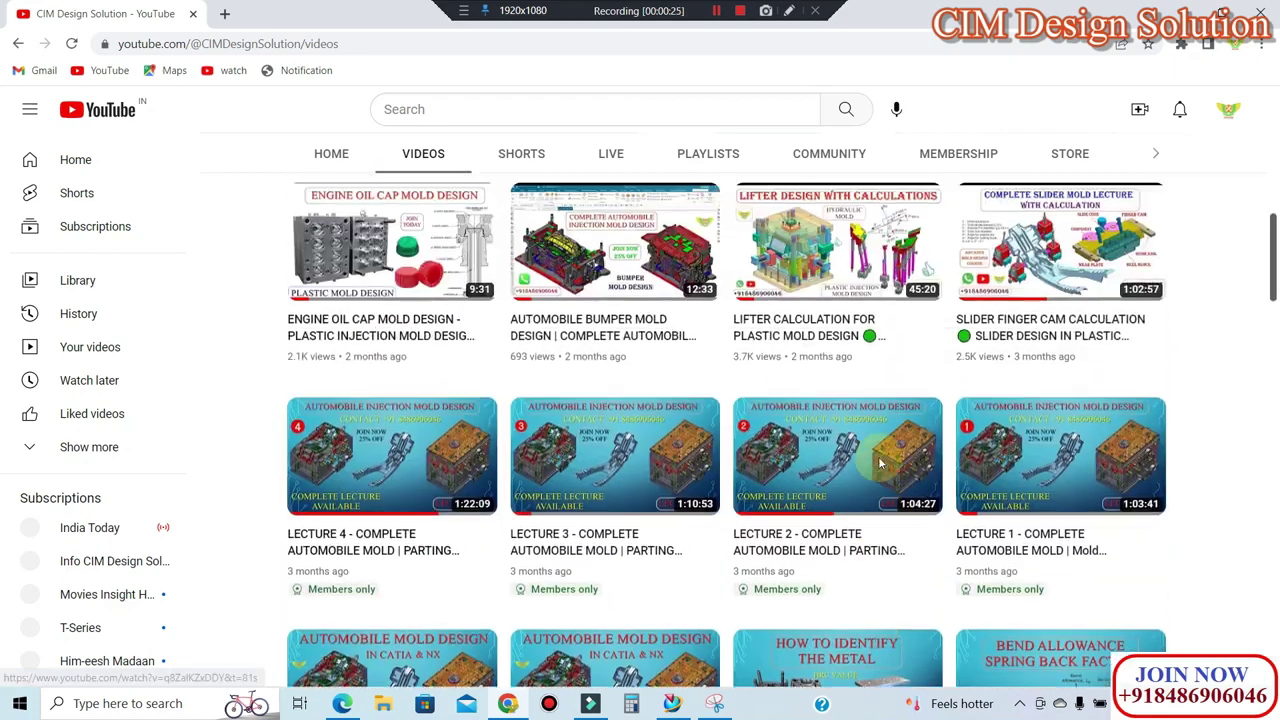
scroll(878, 466, "up", 4)
scroll(876, 467, "up", 2)
scroll(870, 465, "up", 3)
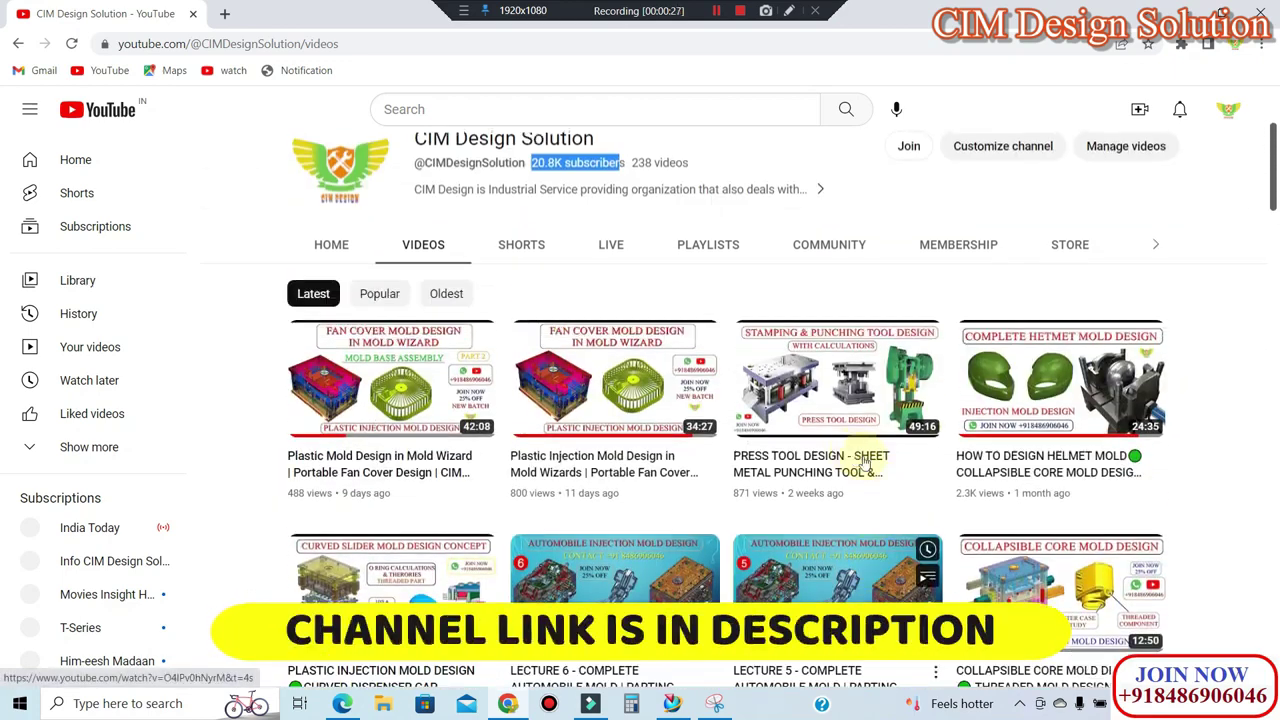
scroll(850, 458, "up", 2)
scroll(845, 457, "down", 1)
scroll(830, 420, "down", 2)
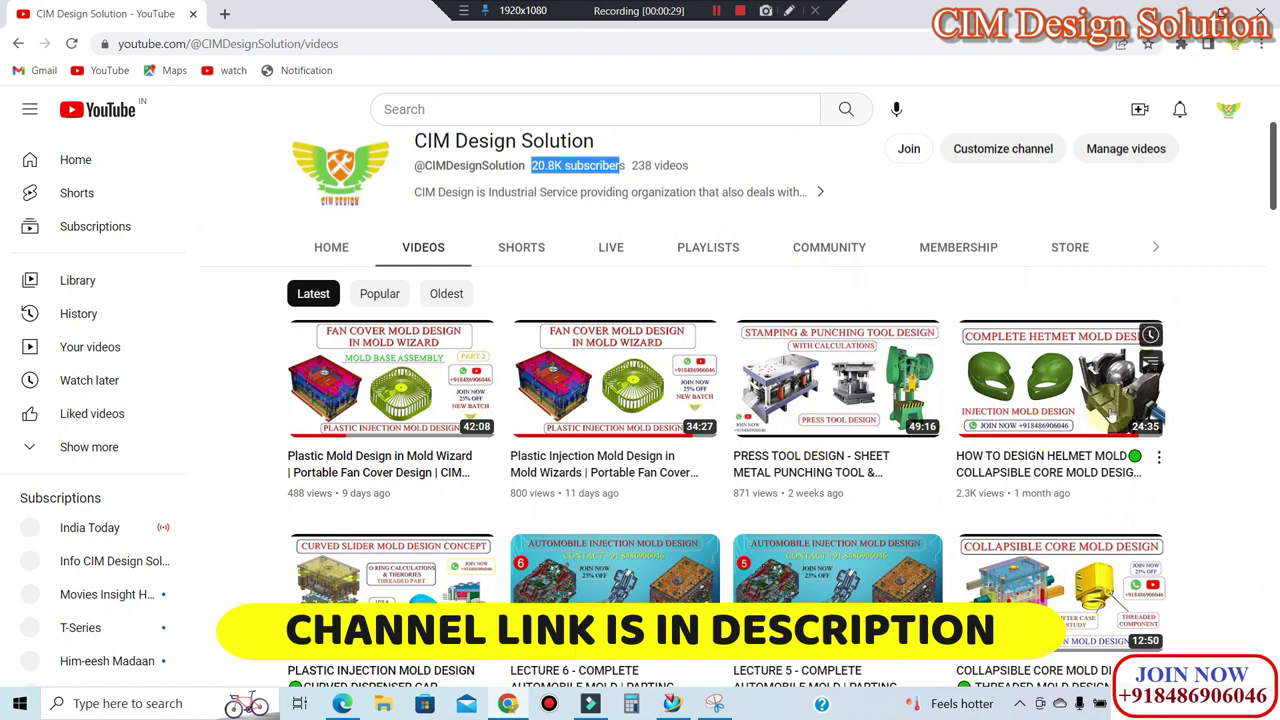
scroll(815, 400, "down", 2)
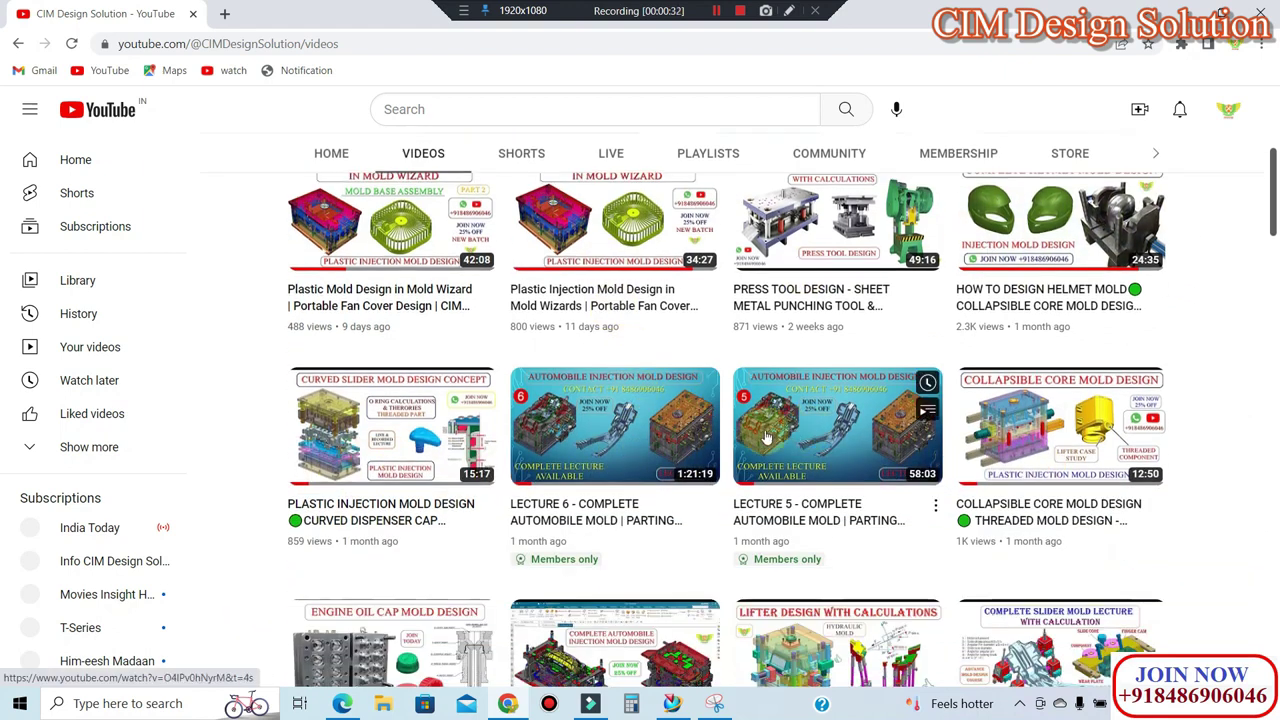
scroll(760, 465, "up", 1)
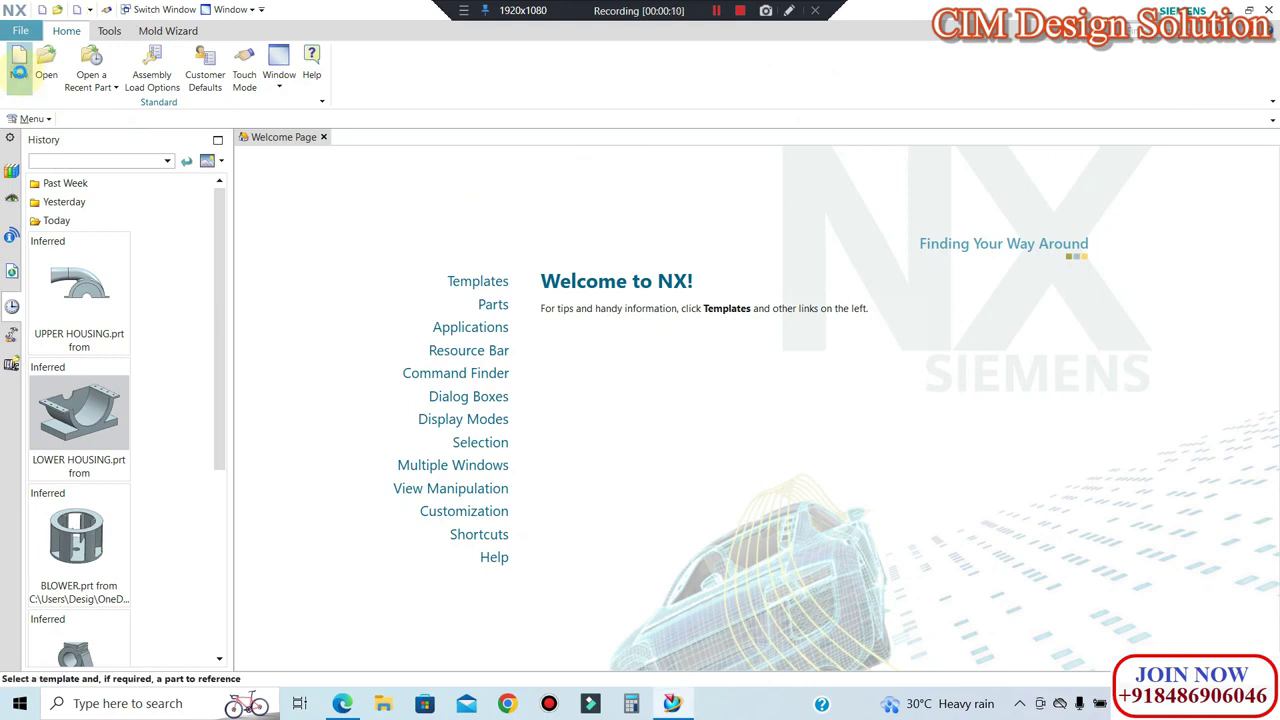
Step: Create a new assembly1.prt file from the Model tab's Assembly template
left_click(18, 70)
left_click(286, 431)
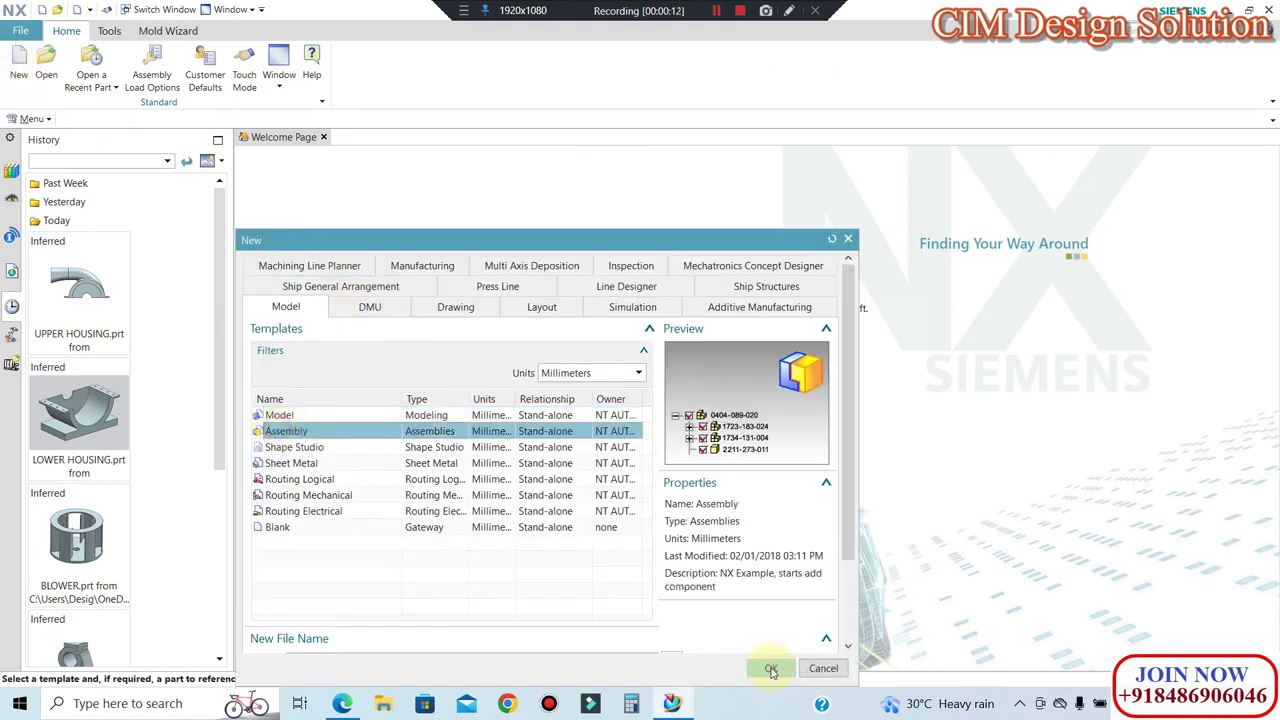
middle_click(729, 571)
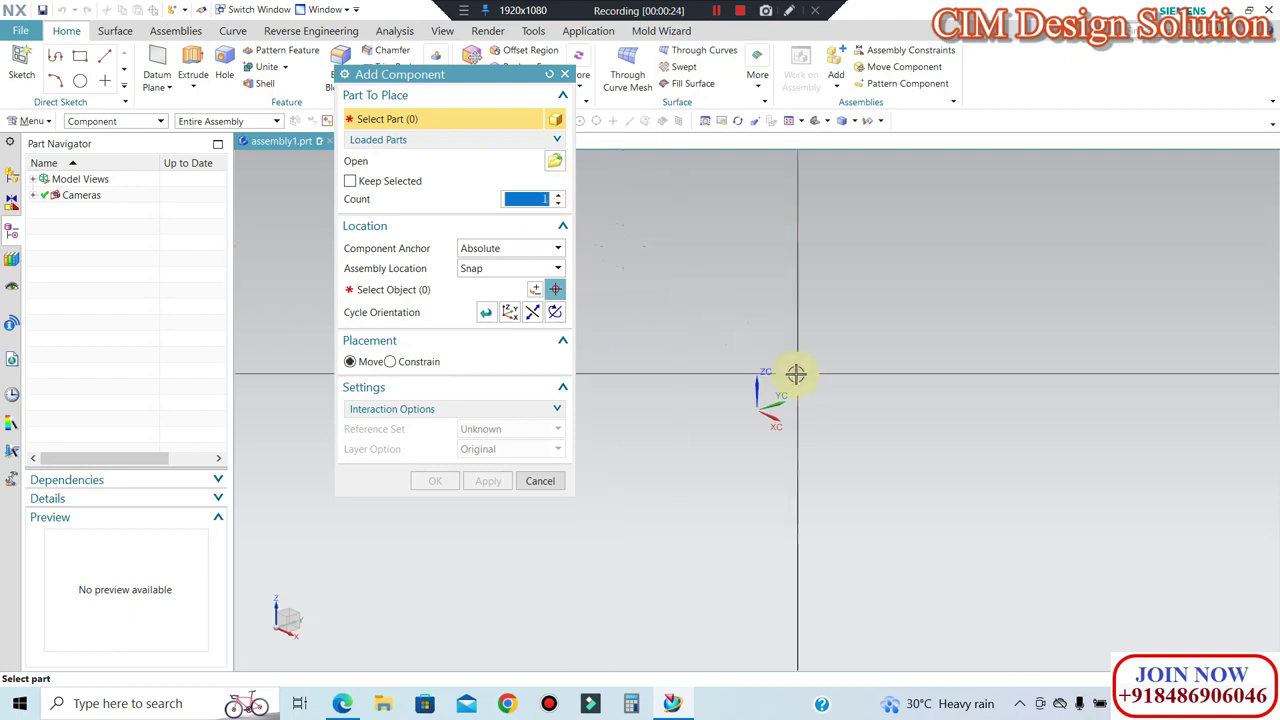
Step: Set a white viewport background and load LOWER HOUSING from the Desktop MOTO BLOWER ASSEMBLY folder
right_click(807, 252)
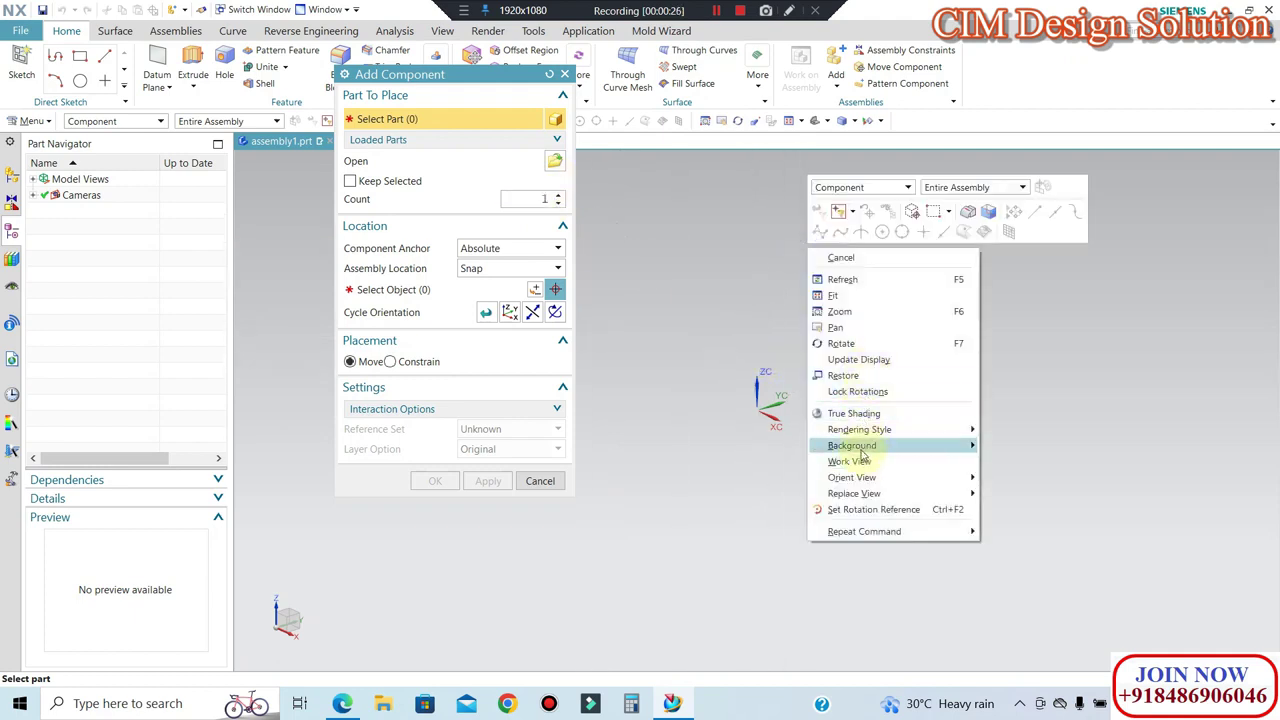
left_click(990, 449)
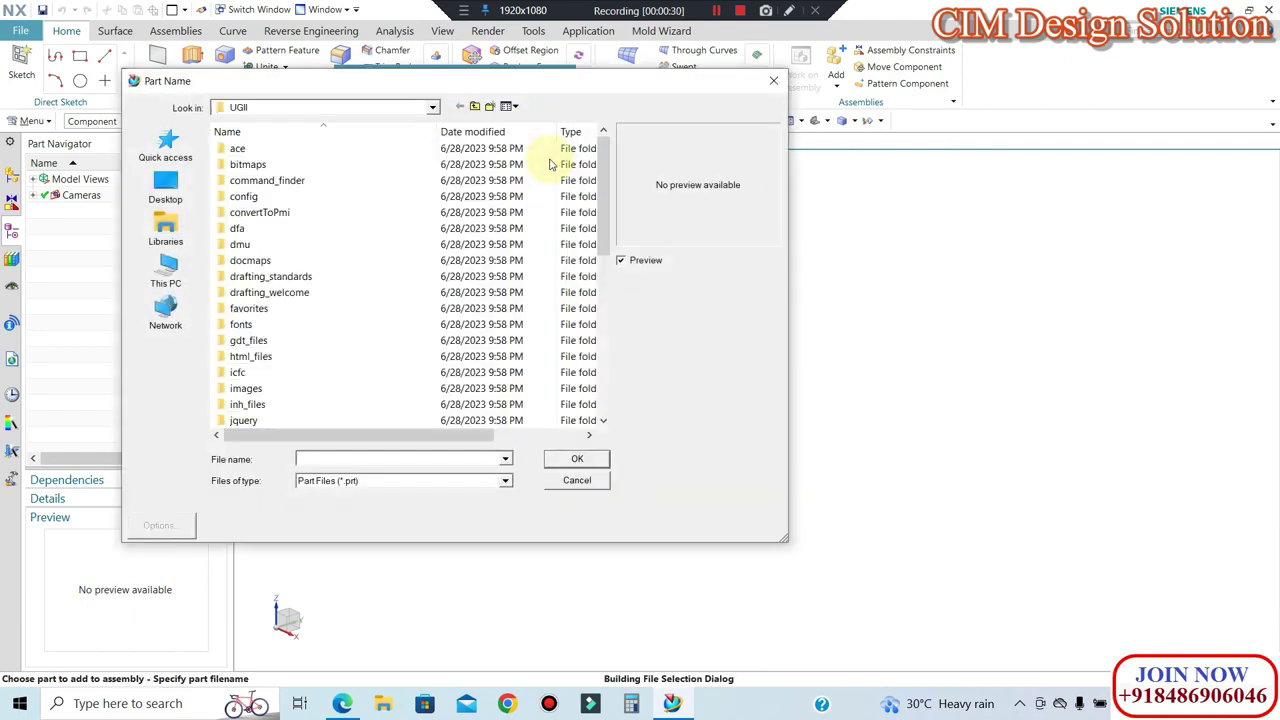
left_click(190, 189)
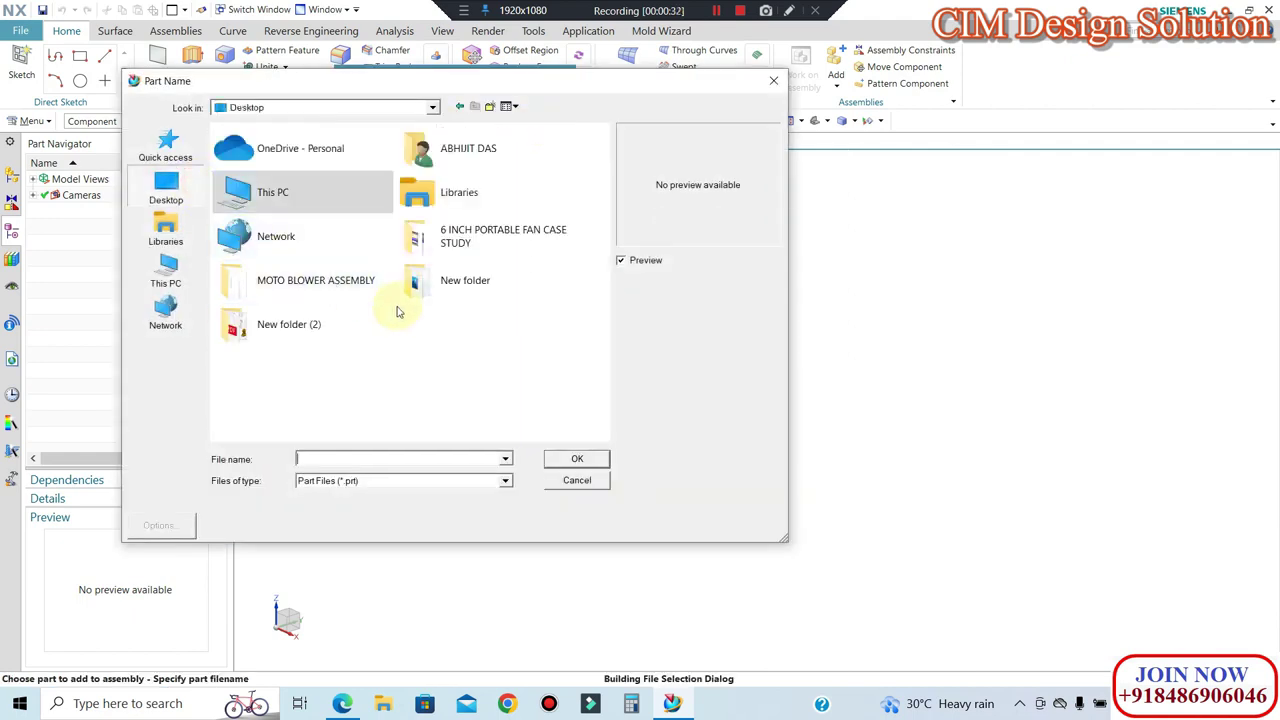
double_click(360, 280)
left_click(268, 180)
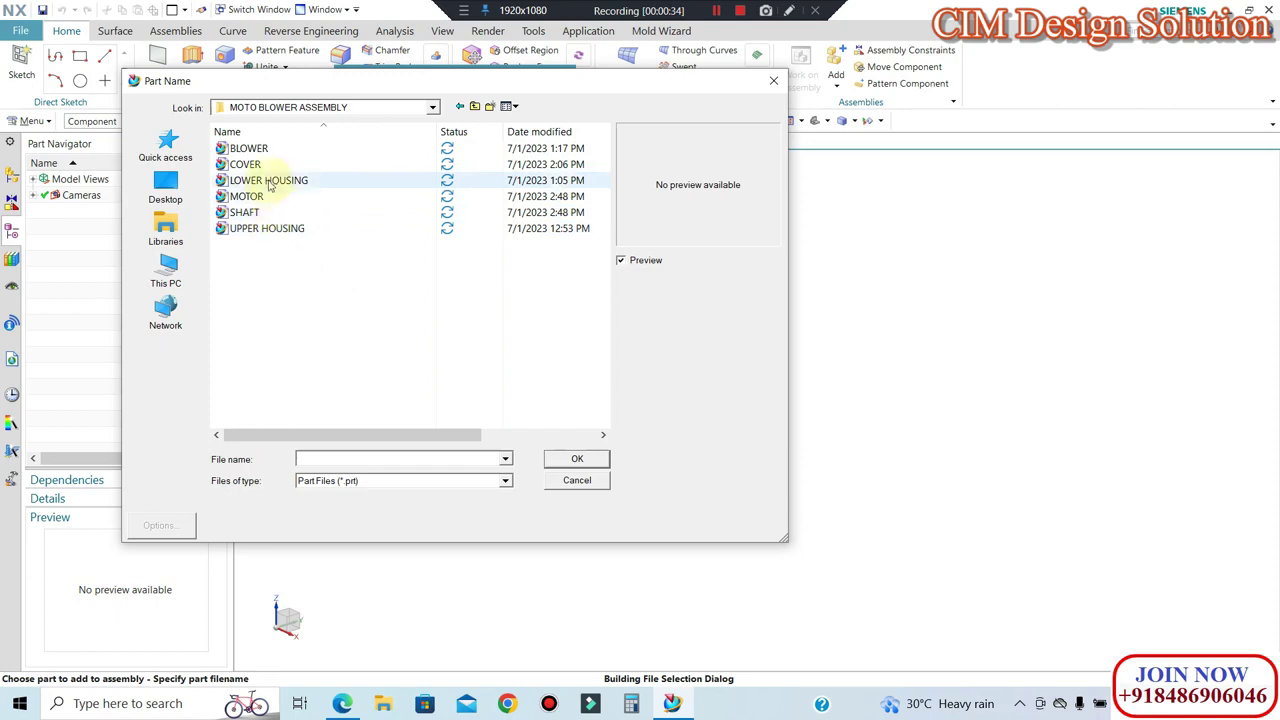
left_click(587, 461)
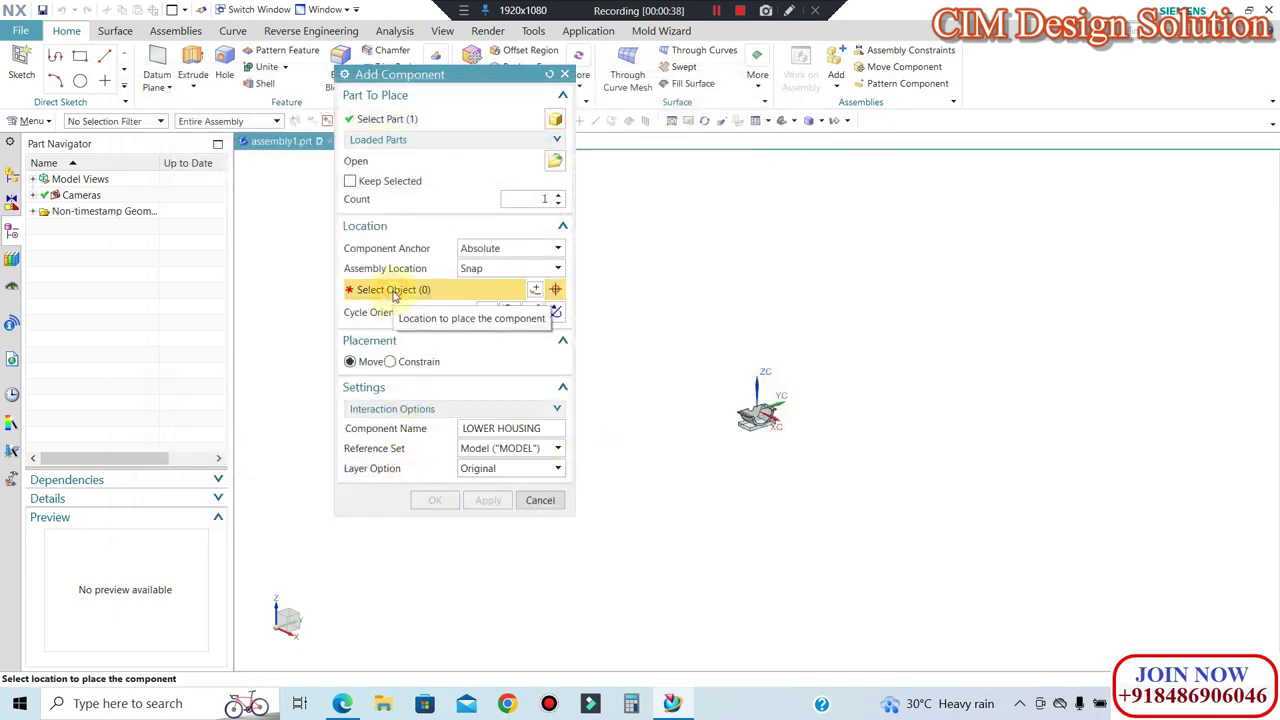
Step: Place LOWER HOUSING at point 0,0,0 and accept the Fix constraint
left_click(533, 290)
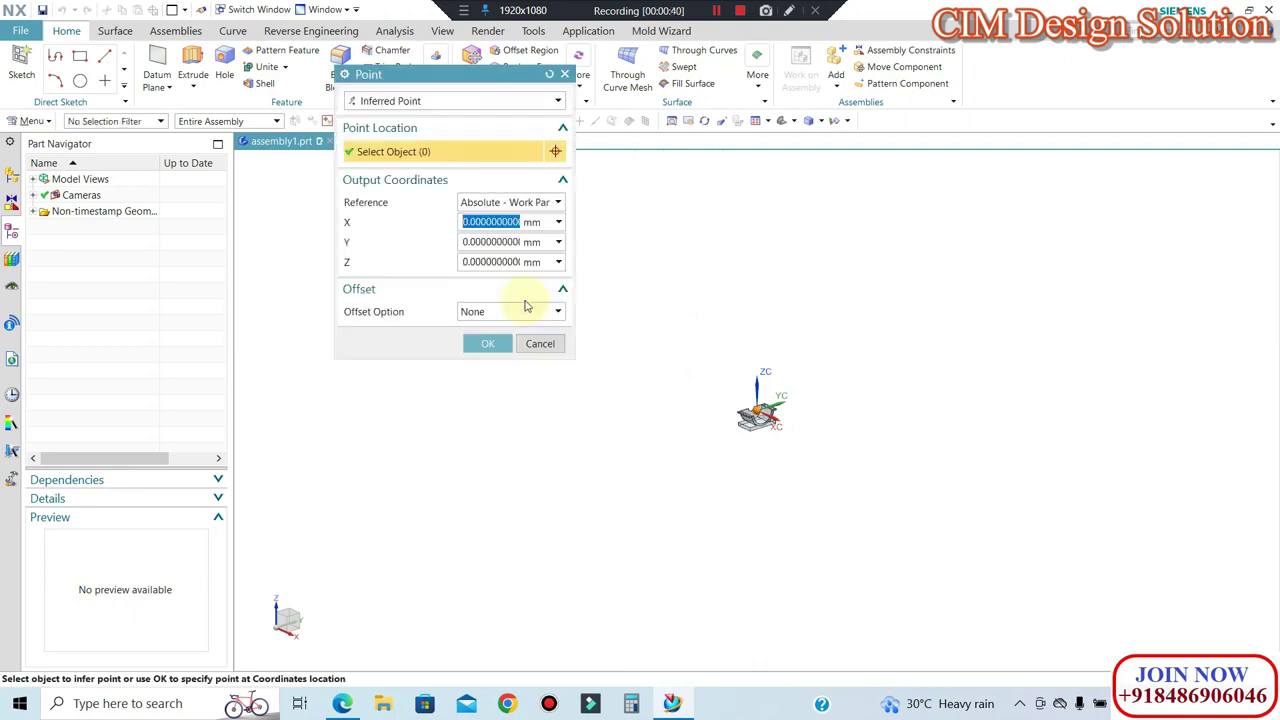
scroll(735, 416, "up", 2)
scroll(760, 415, "up", 3)
scroll(771, 414, "up", 2)
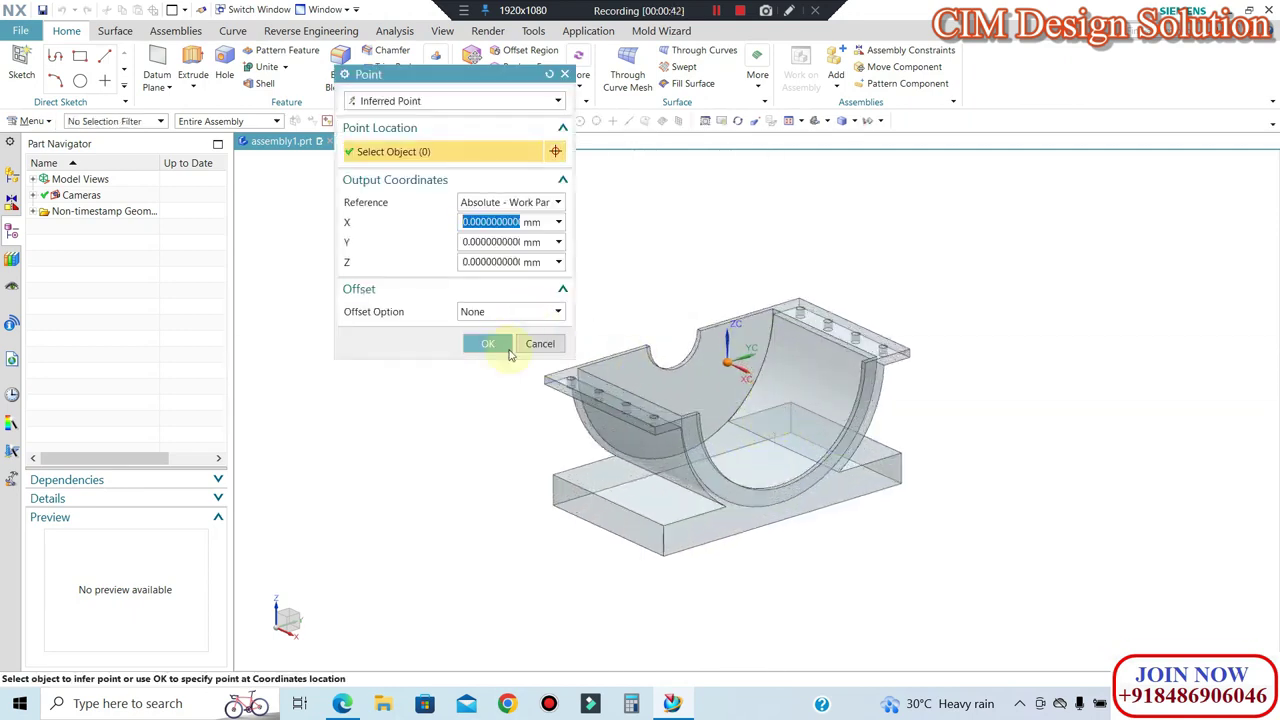
left_click(487, 343)
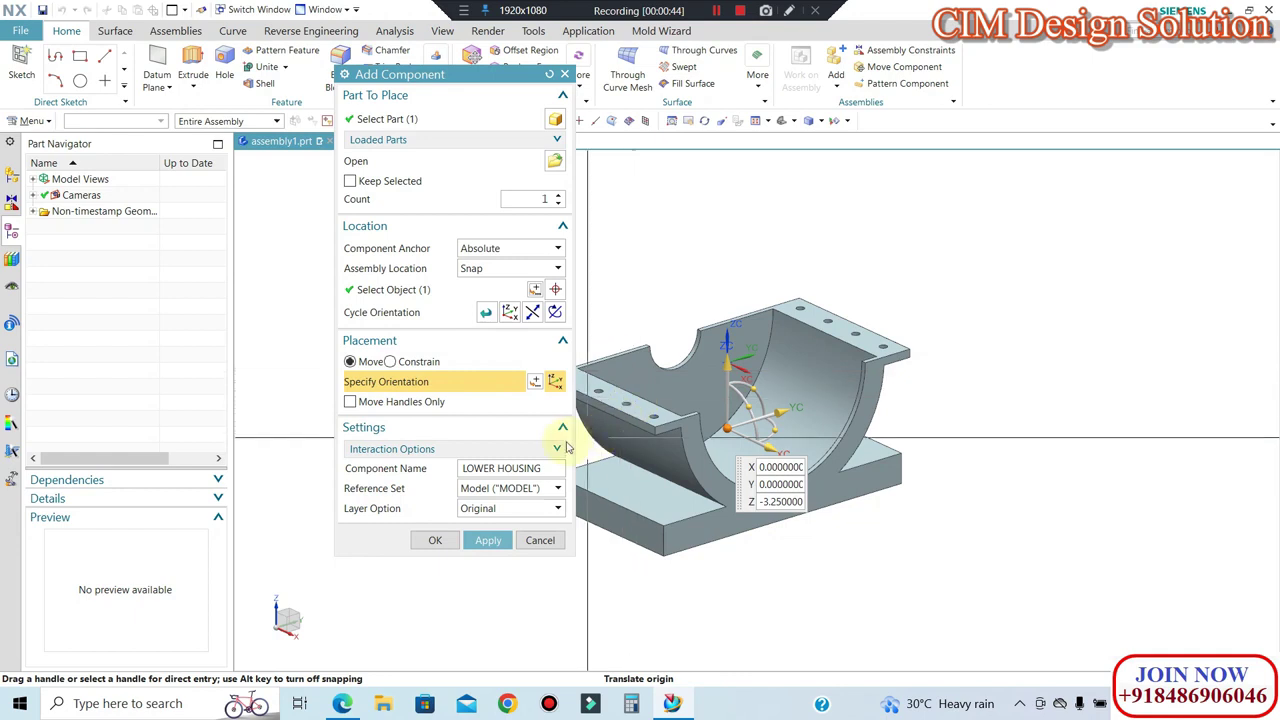
middle_click_drag(737, 306, 706, 349)
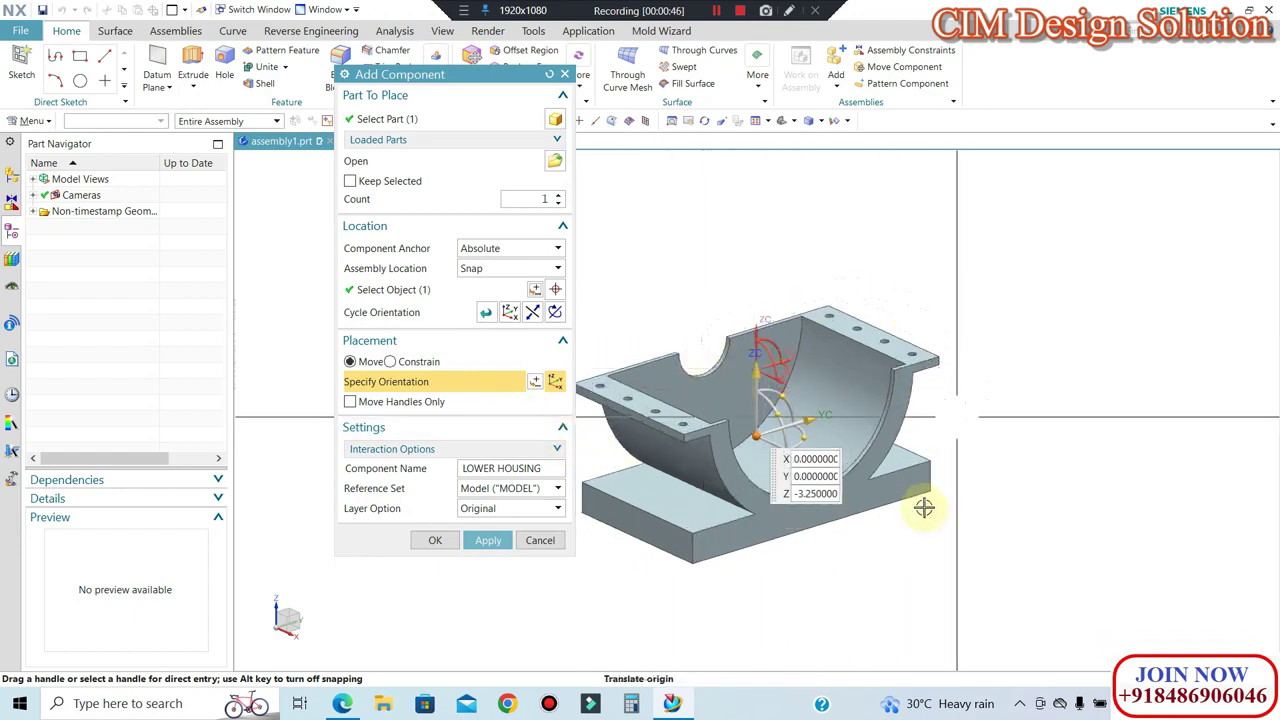
left_click(435, 539)
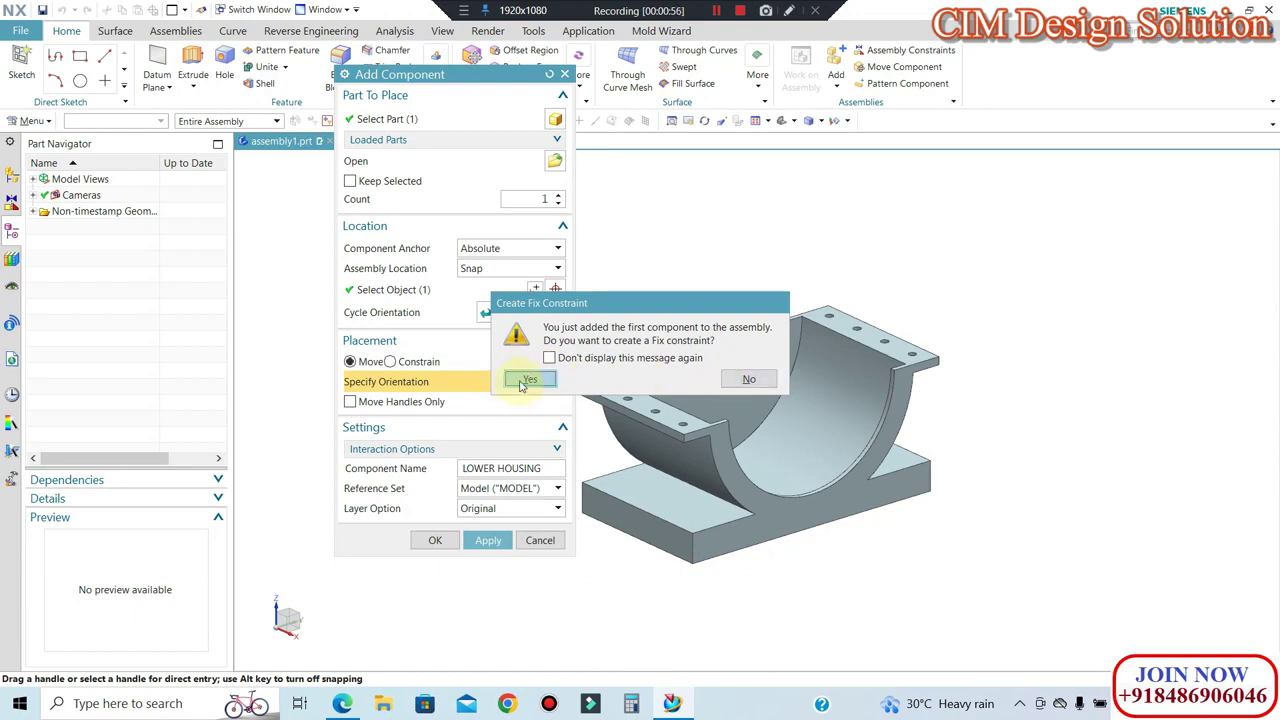
left_click(522, 385)
Step: Inspect the Fix (LOWER HOUSING) constraint in the Constraint Navigator
scroll(846, 290, "up", 2)
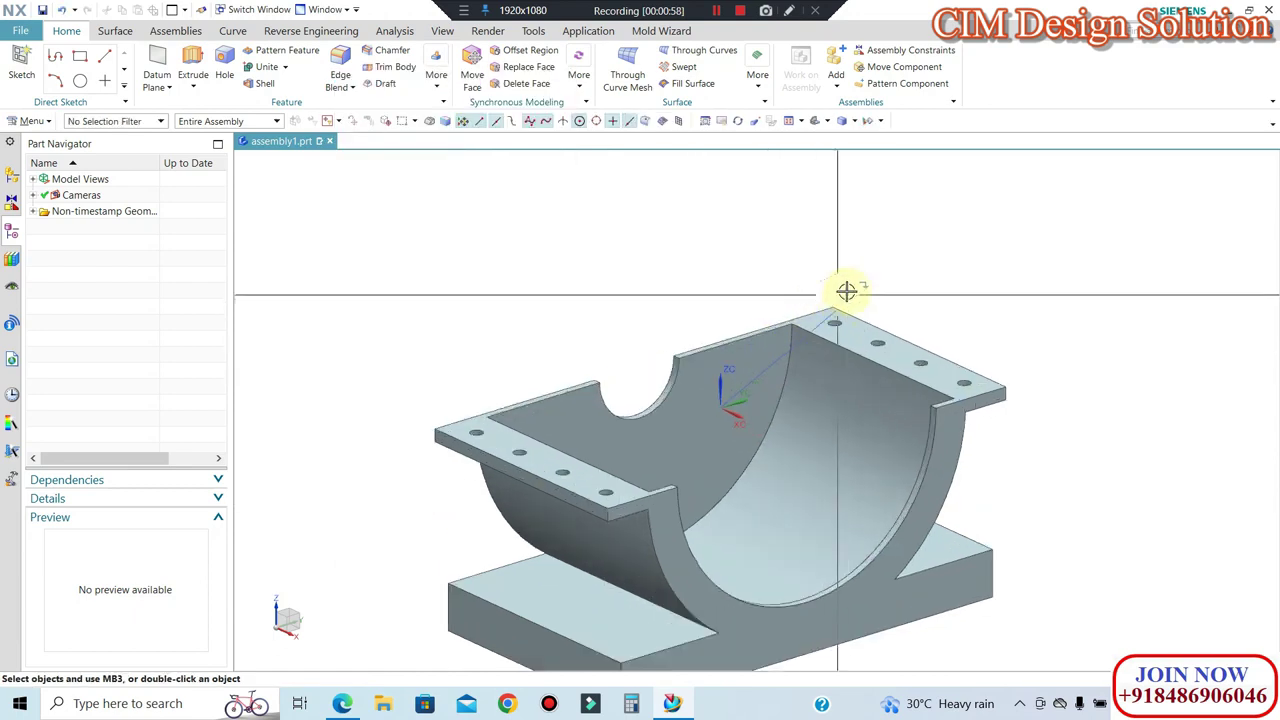
scroll(710, 290, "down", 1)
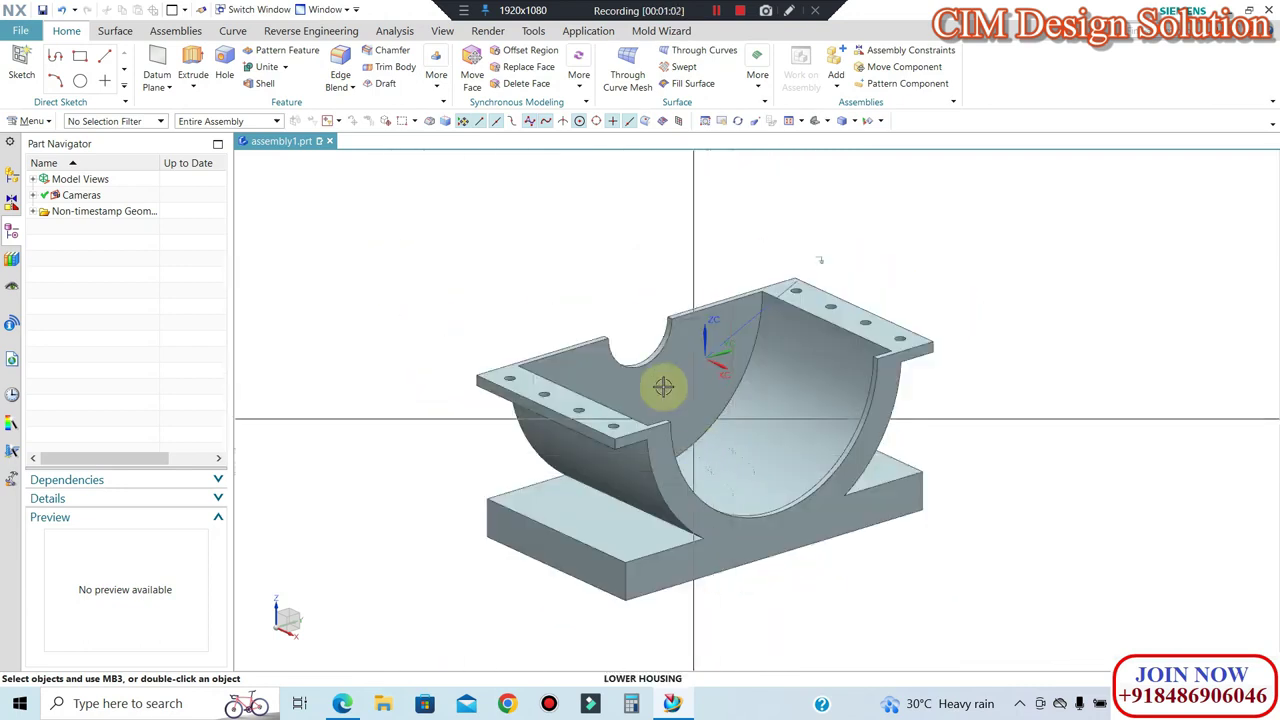
left_click(11, 200)
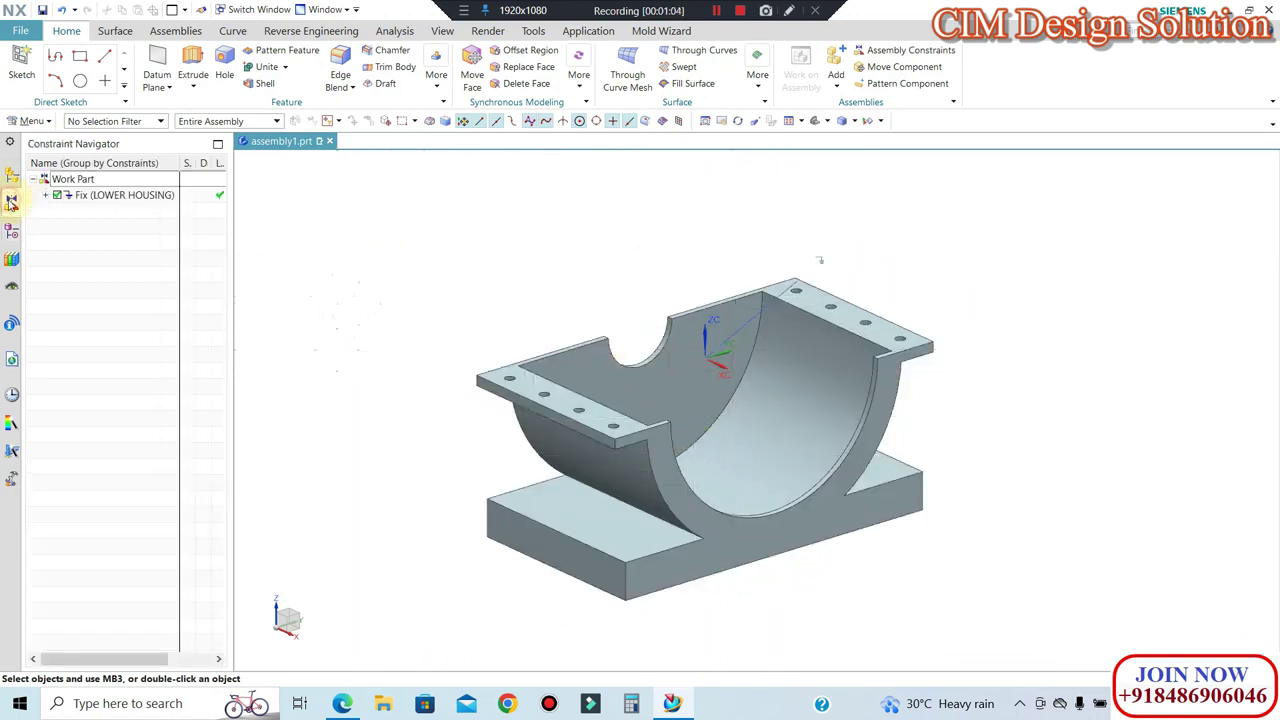
left_click(93, 196)
right_click(93, 197)
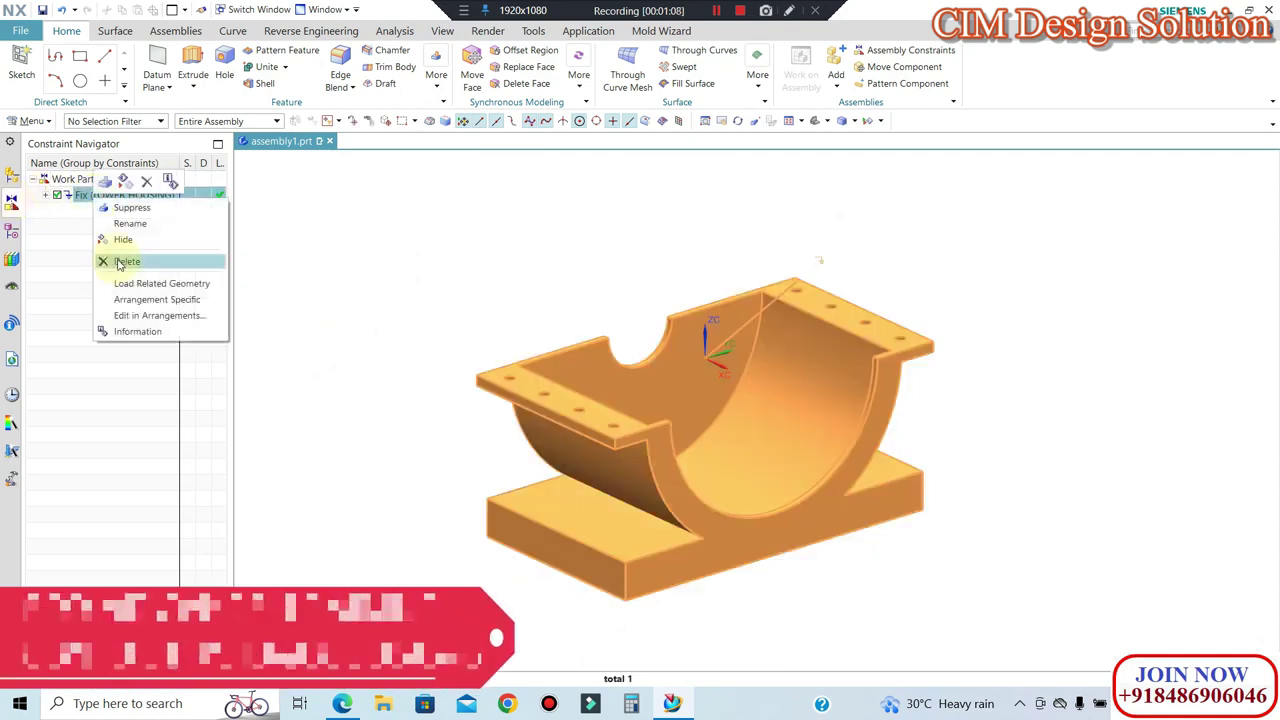
left_click(120, 261)
left_click(406, 259)
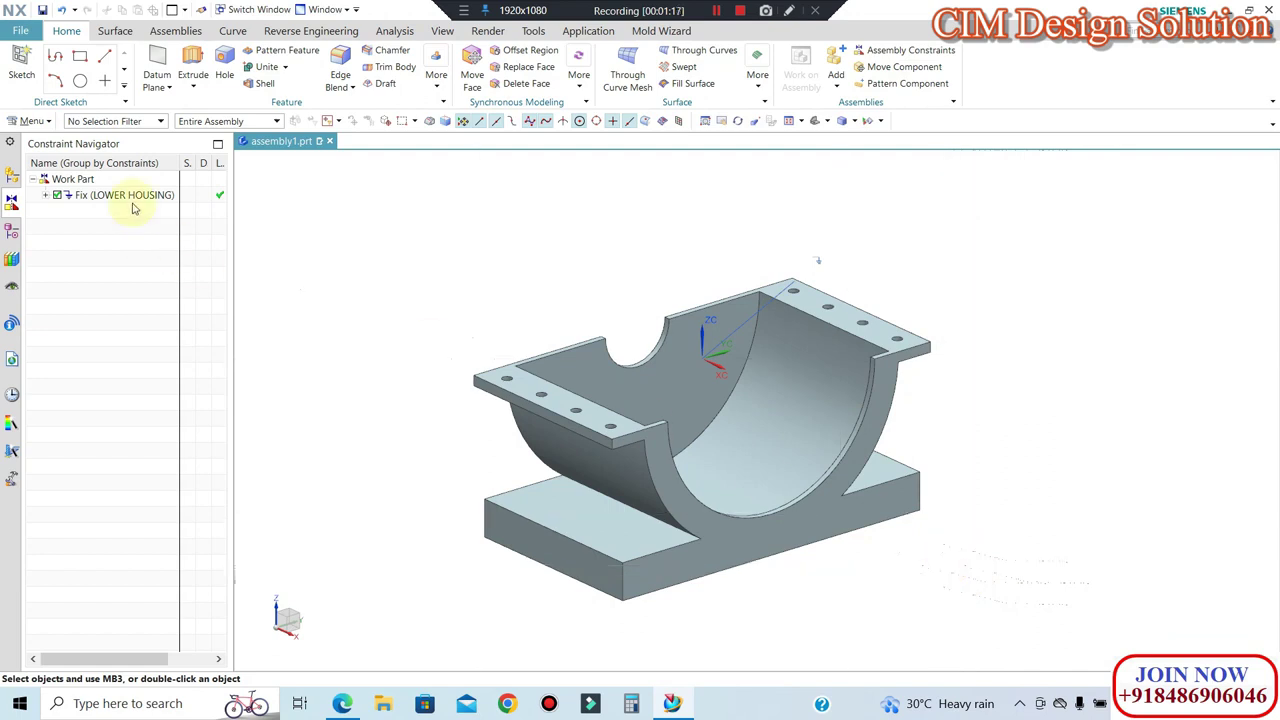
Step: Show the Assembly Navigator and check LOWER HOUSING's degrees of freedom from the Assemblies tab
left_click(12, 174)
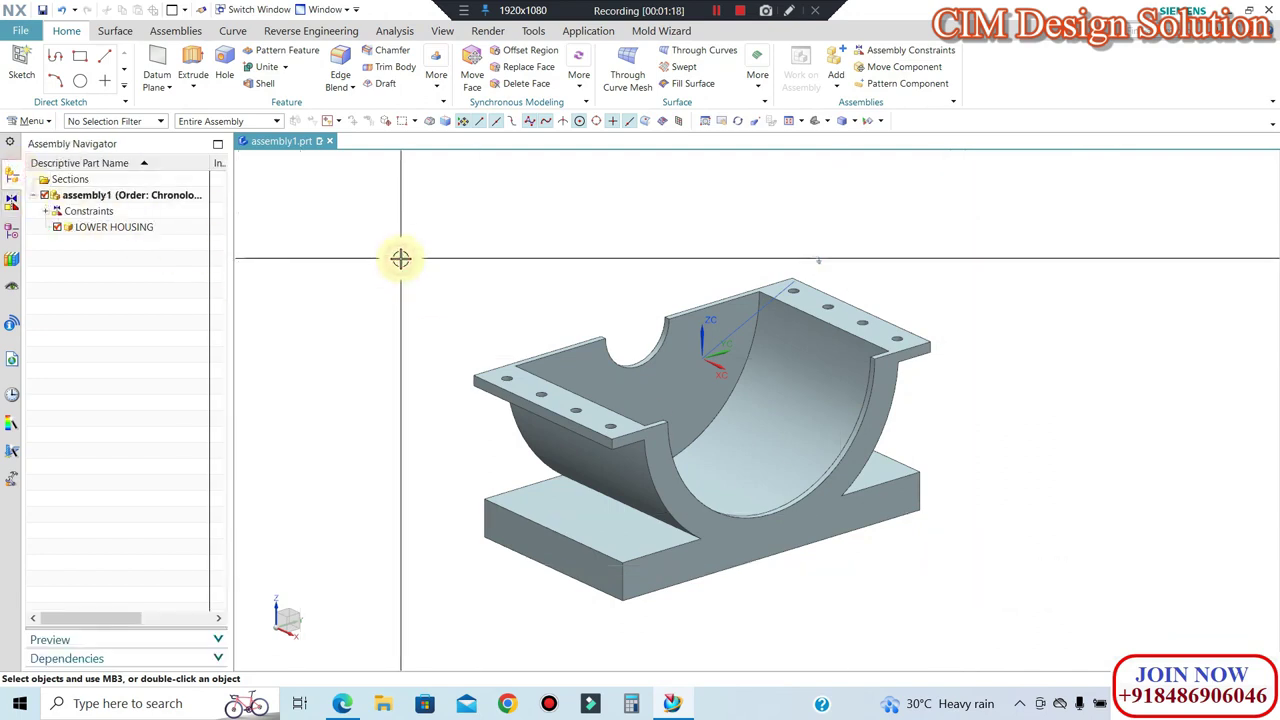
scroll(660, 402, "down", 2)
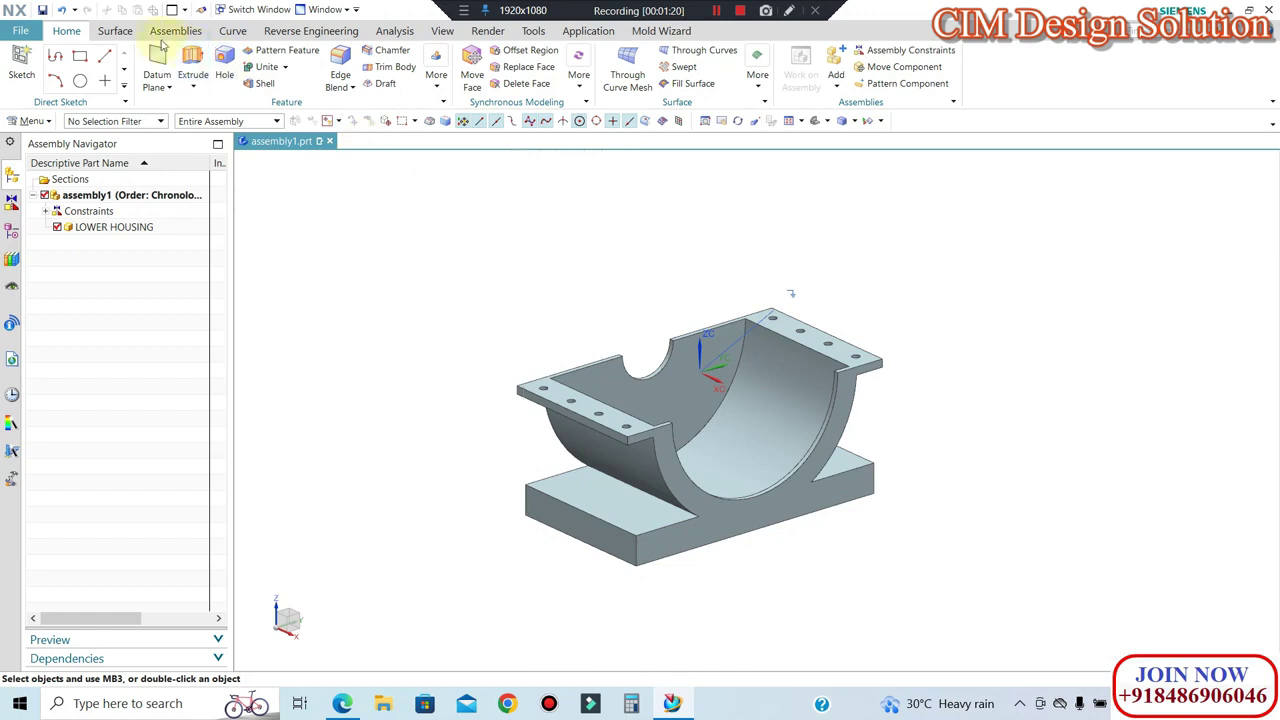
left_click(165, 30)
left_click(522, 88)
left_click(755, 432)
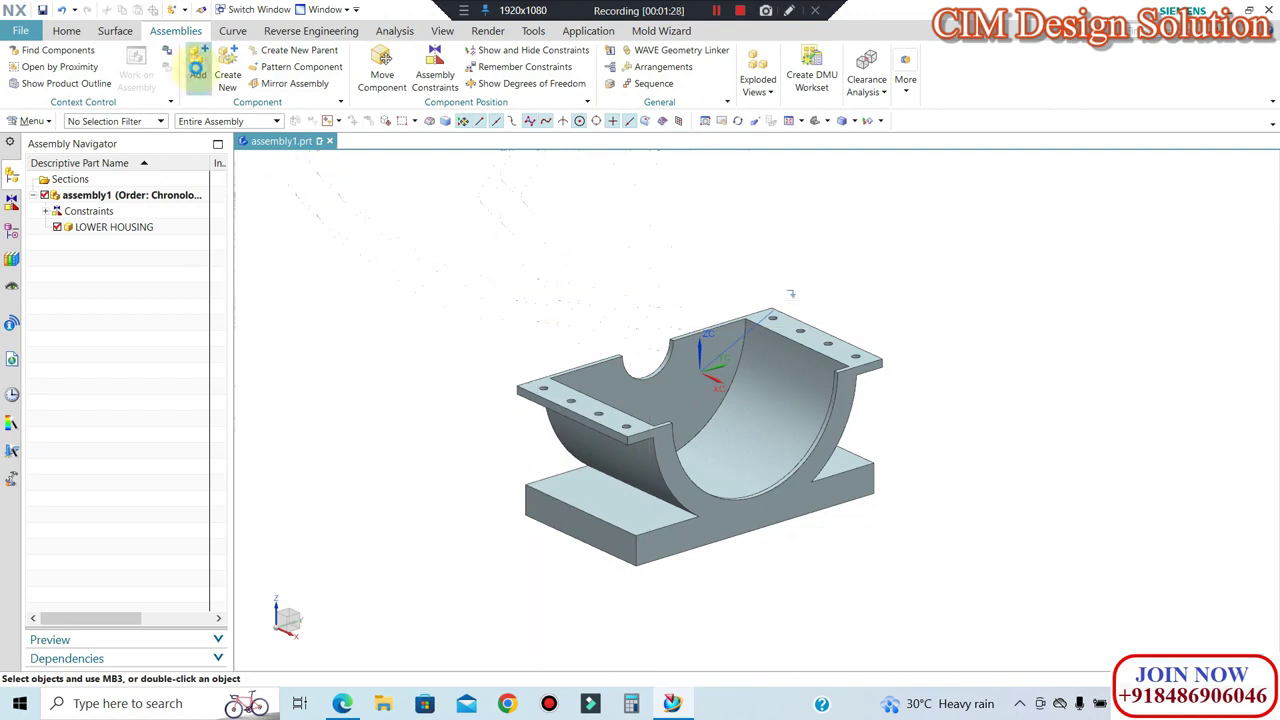
Step: Add UPPER HOUSING and place it floating above and right of the lower housing
left_click(197, 68)
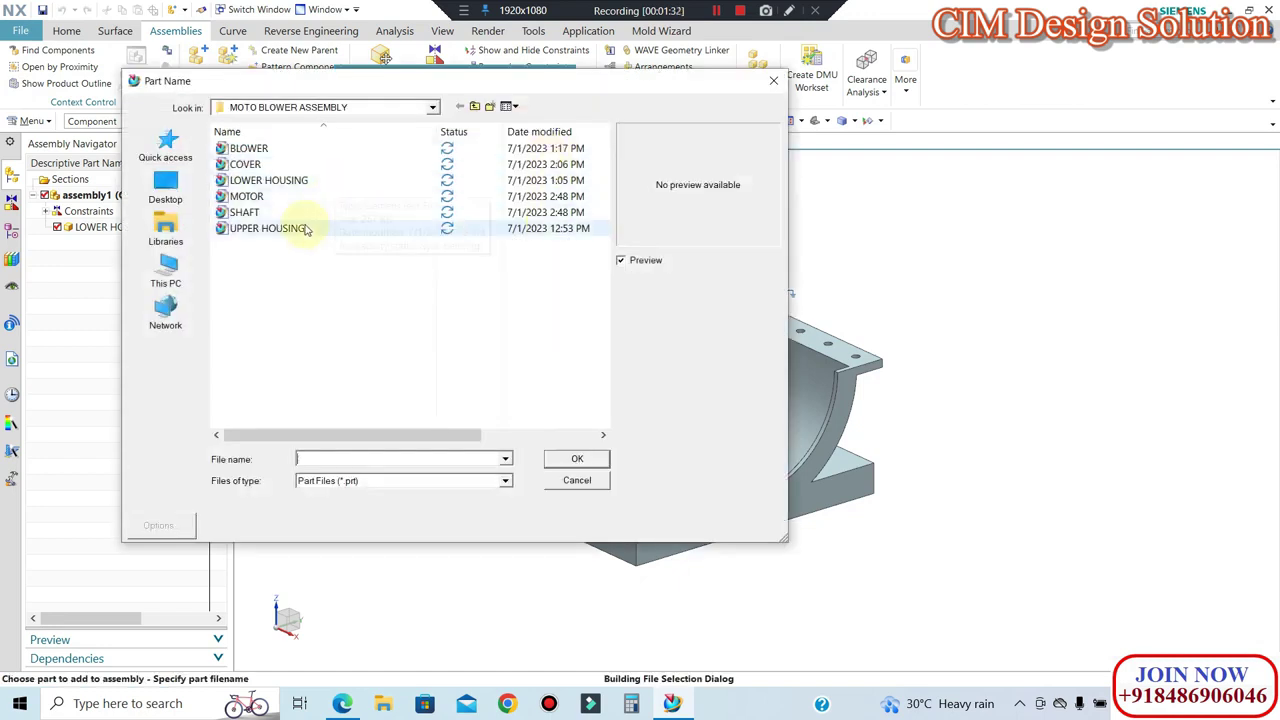
left_click(303, 228)
left_click(577, 461)
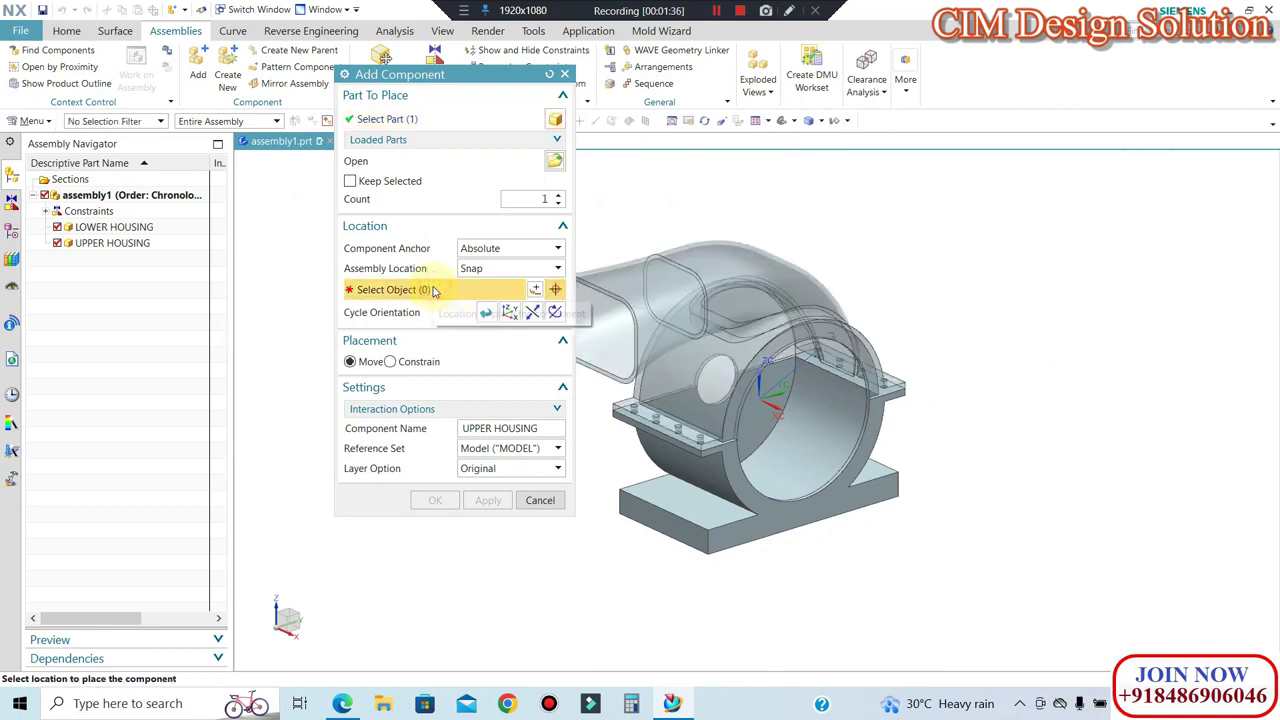
left_click(1063, 234)
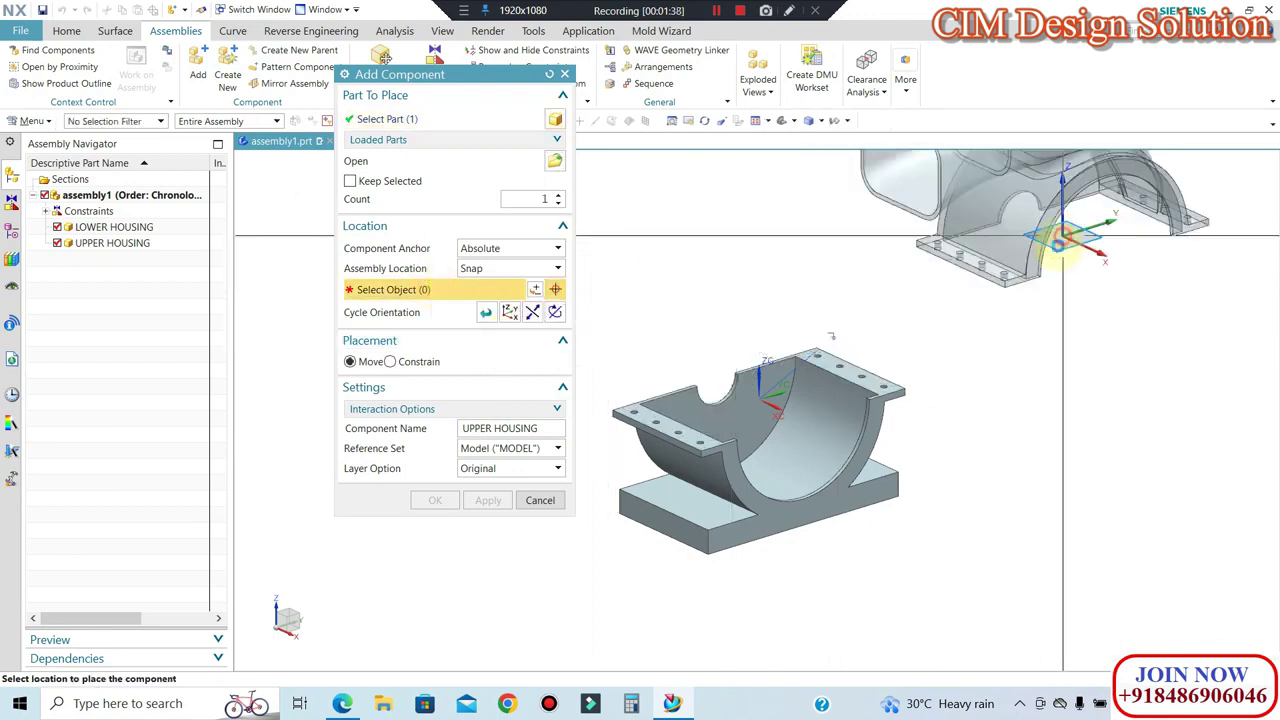
left_click(440, 541)
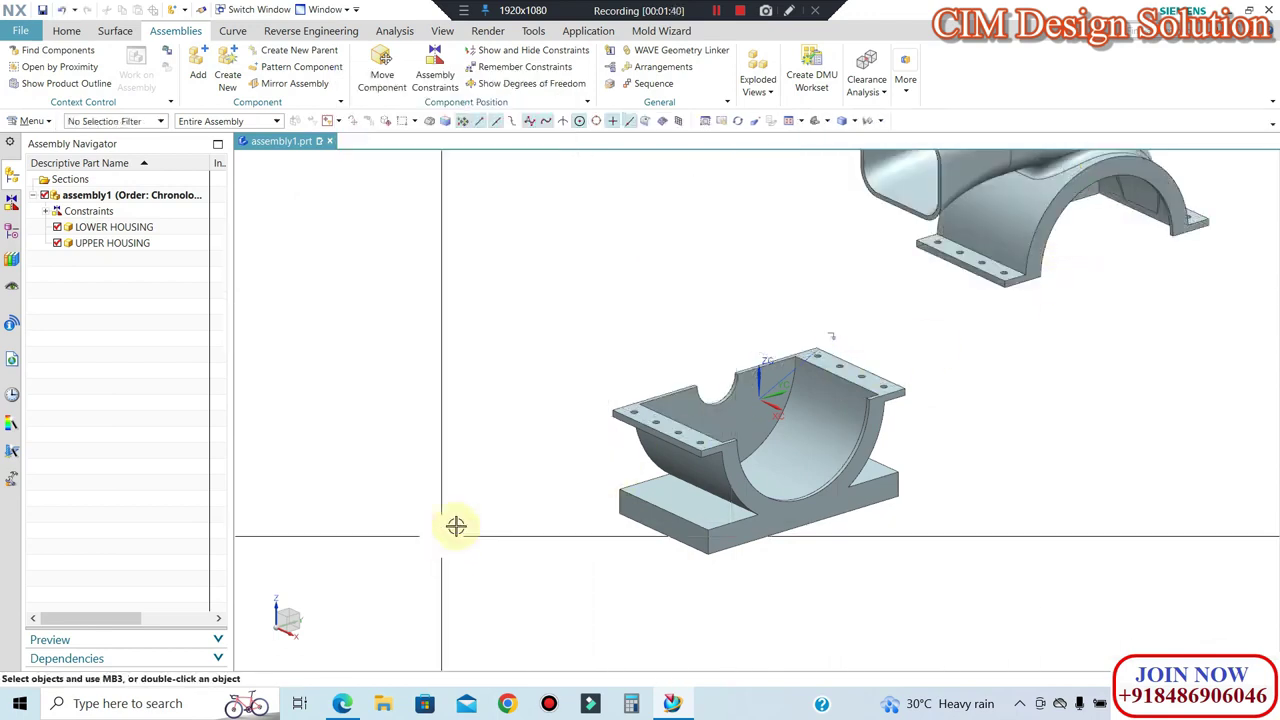
left_click(805, 381)
mouse_move(805, 381)
middle_mouse_down()
mouse_move(520, 300)
mouse_move(708, 371)
mouse_move(506, 394)
mouse_move(770, 374)
middle_mouse_up()
scroll(770, 374, "up", 2)
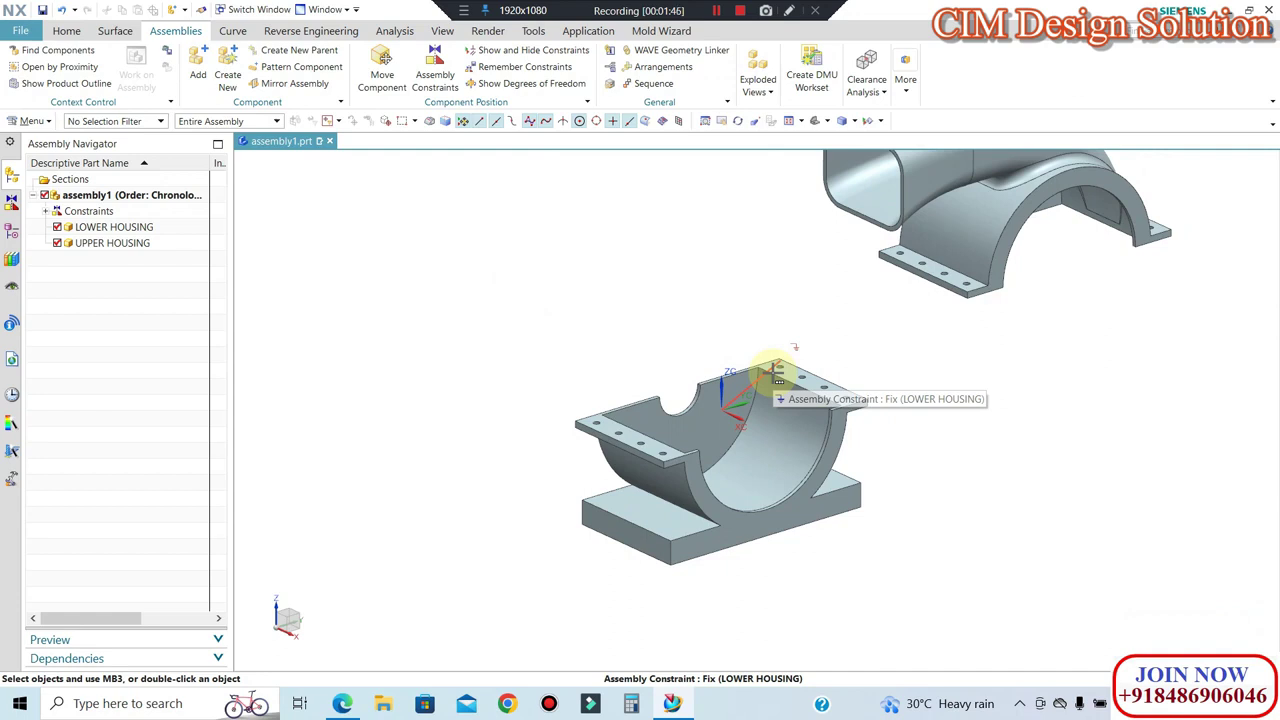
middle_click_drag(771, 373, 622, 309)
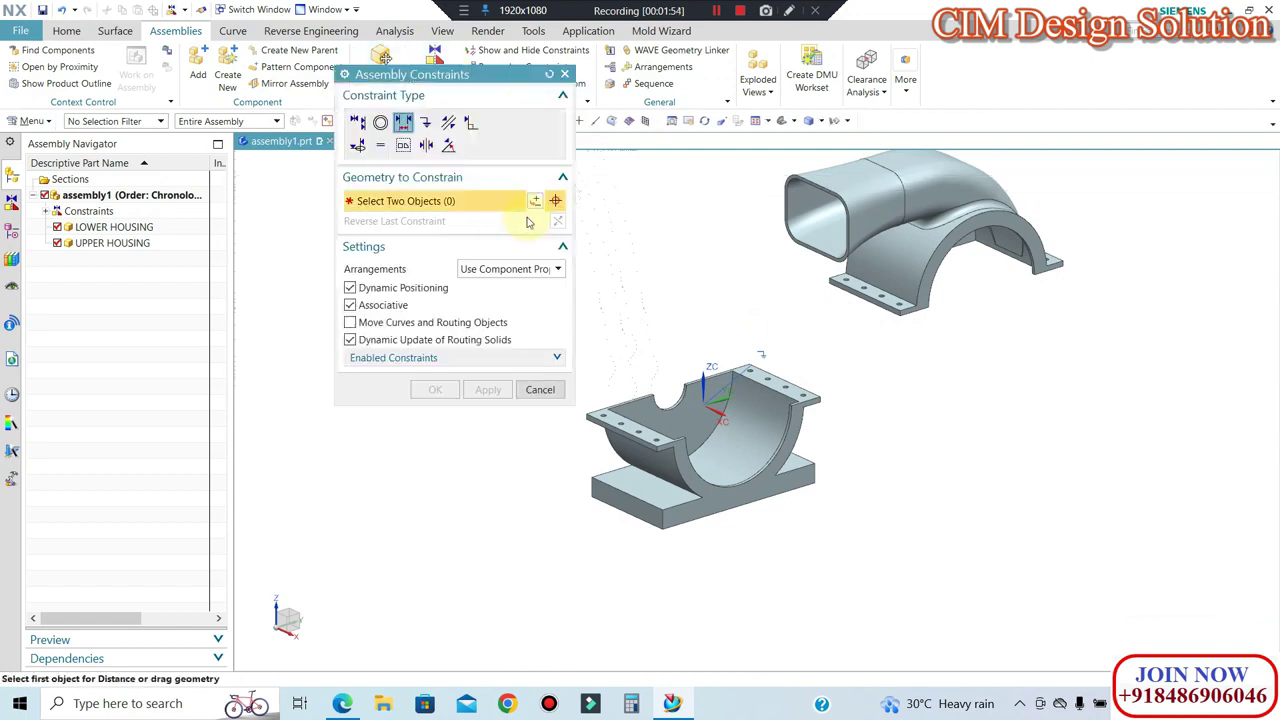
Step: Touch Align the upper housing's flange face to the lower flange, reversing orientation
left_click(357, 122)
left_click(480, 200)
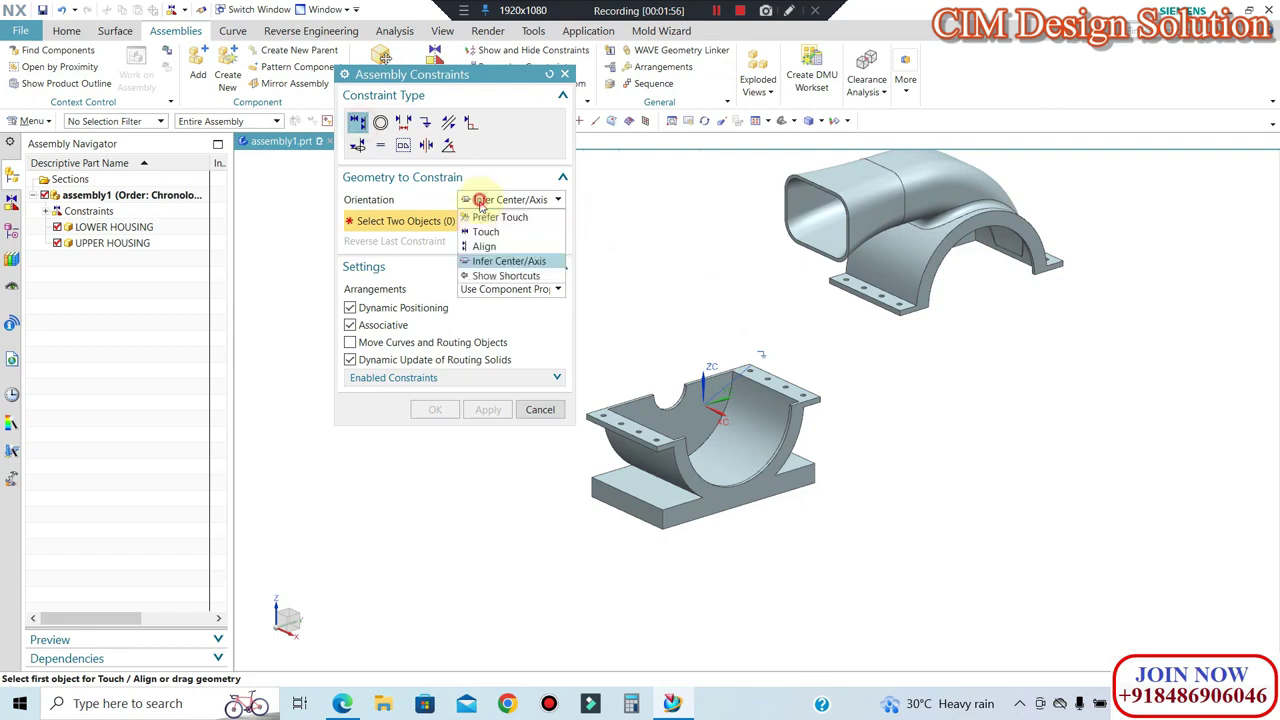
left_click(481, 232)
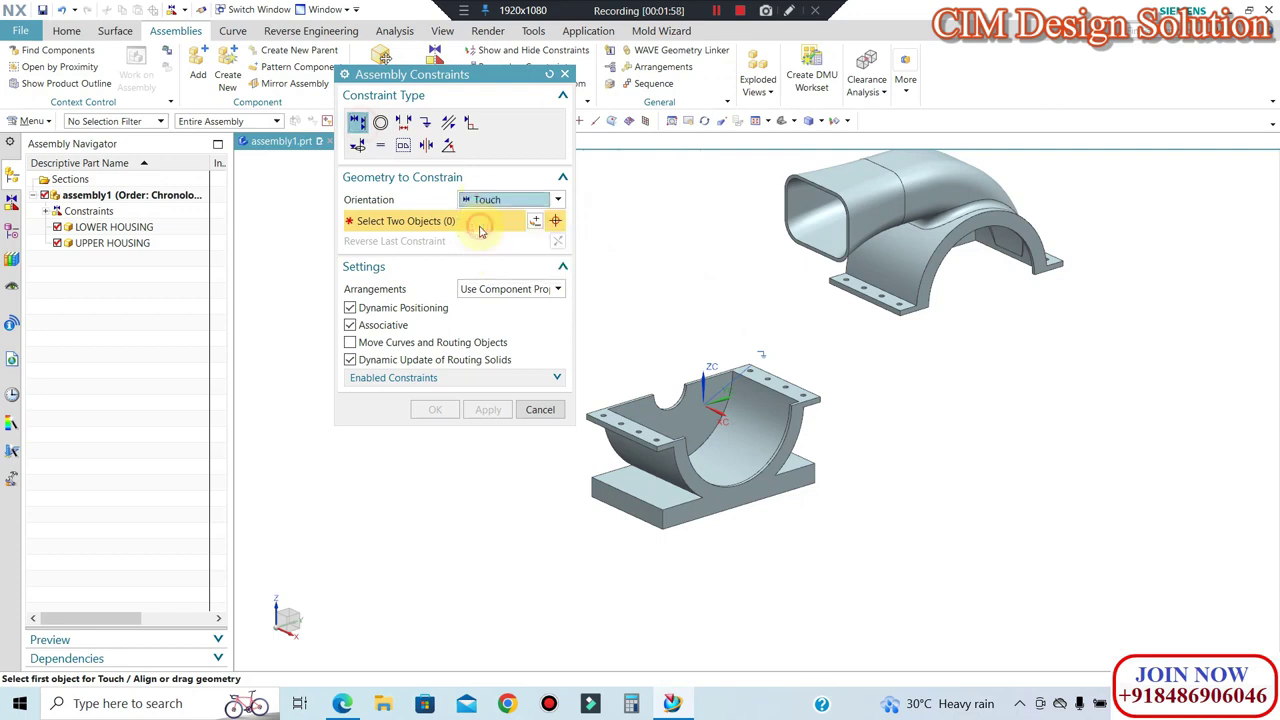
scroll(845, 280, "up", 2)
scroll(850, 290, "up", 3)
left_click(940, 300)
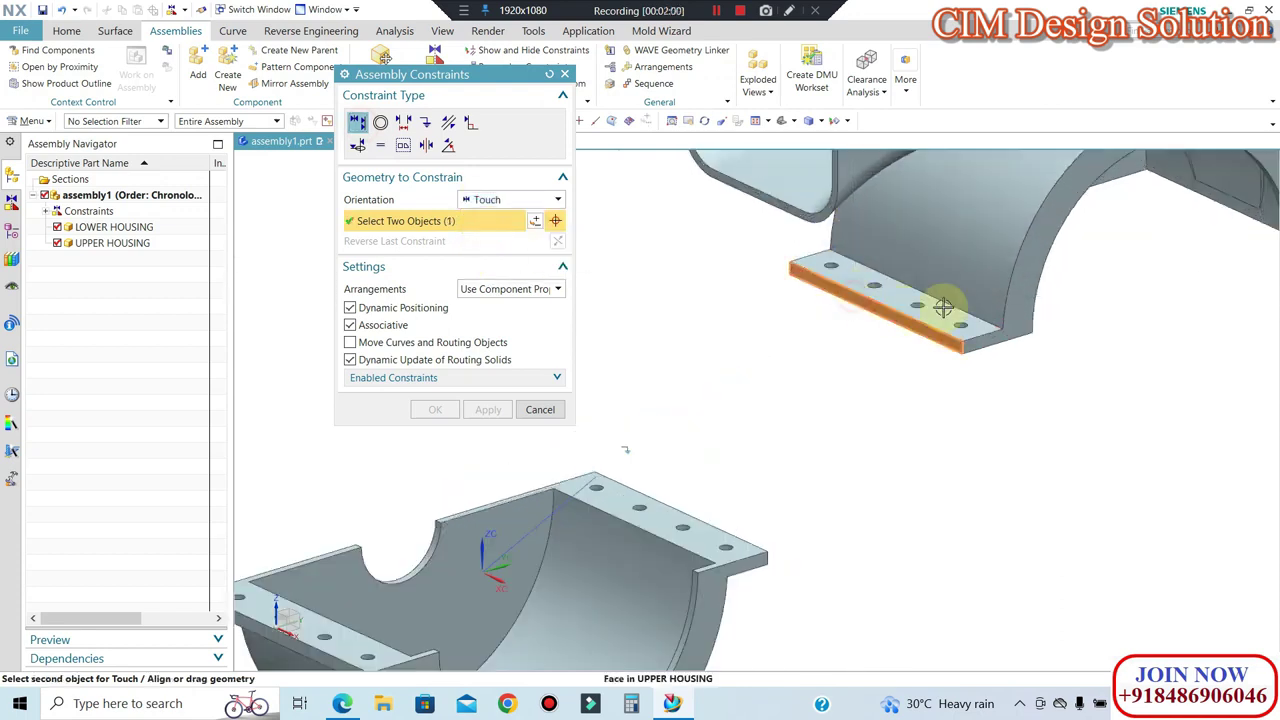
scroll(850, 450, "down", 3)
scroll(690, 560, "up", 2)
scroll(664, 443, "up", 2)
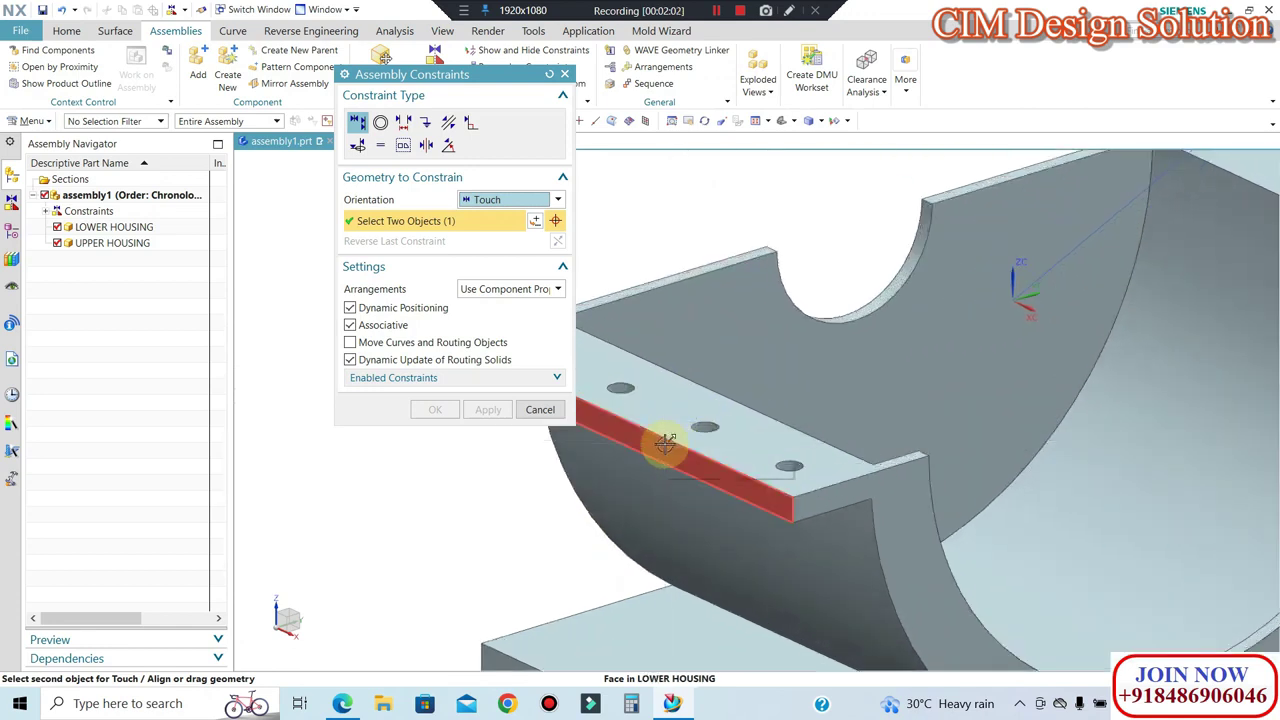
left_click(664, 443)
scroll(1037, 452, "down", 3)
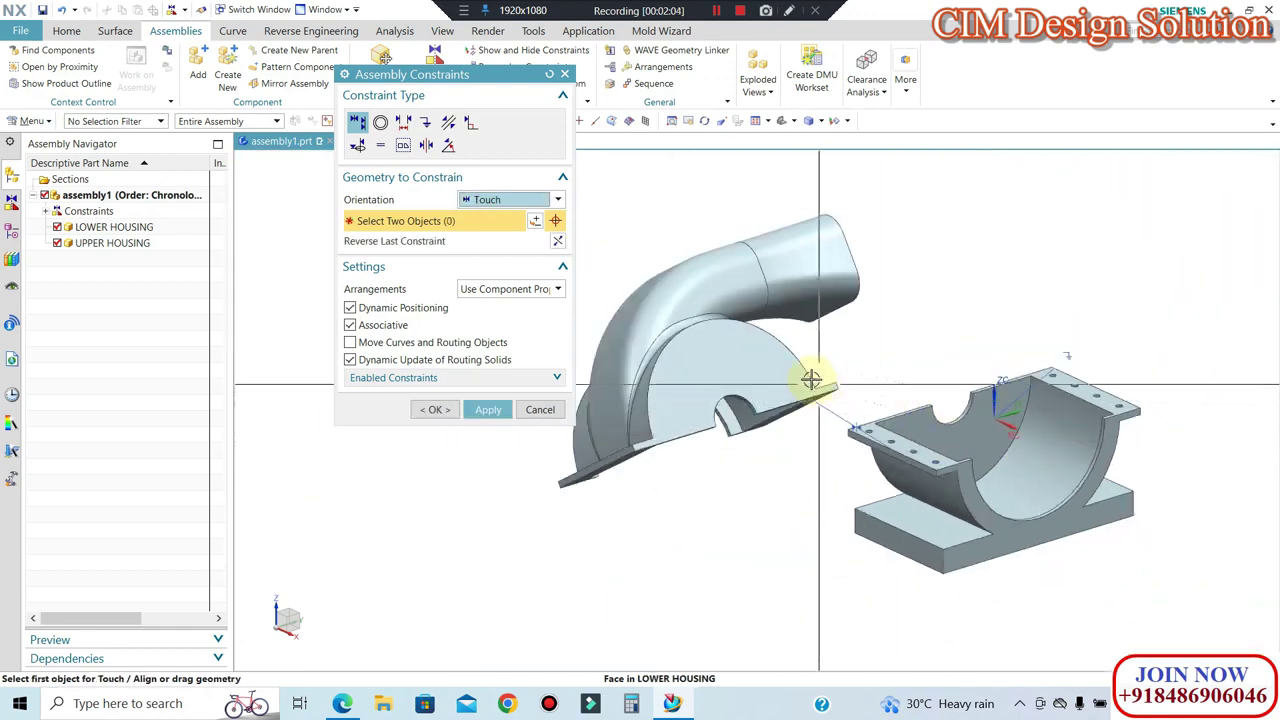
left_click(561, 243)
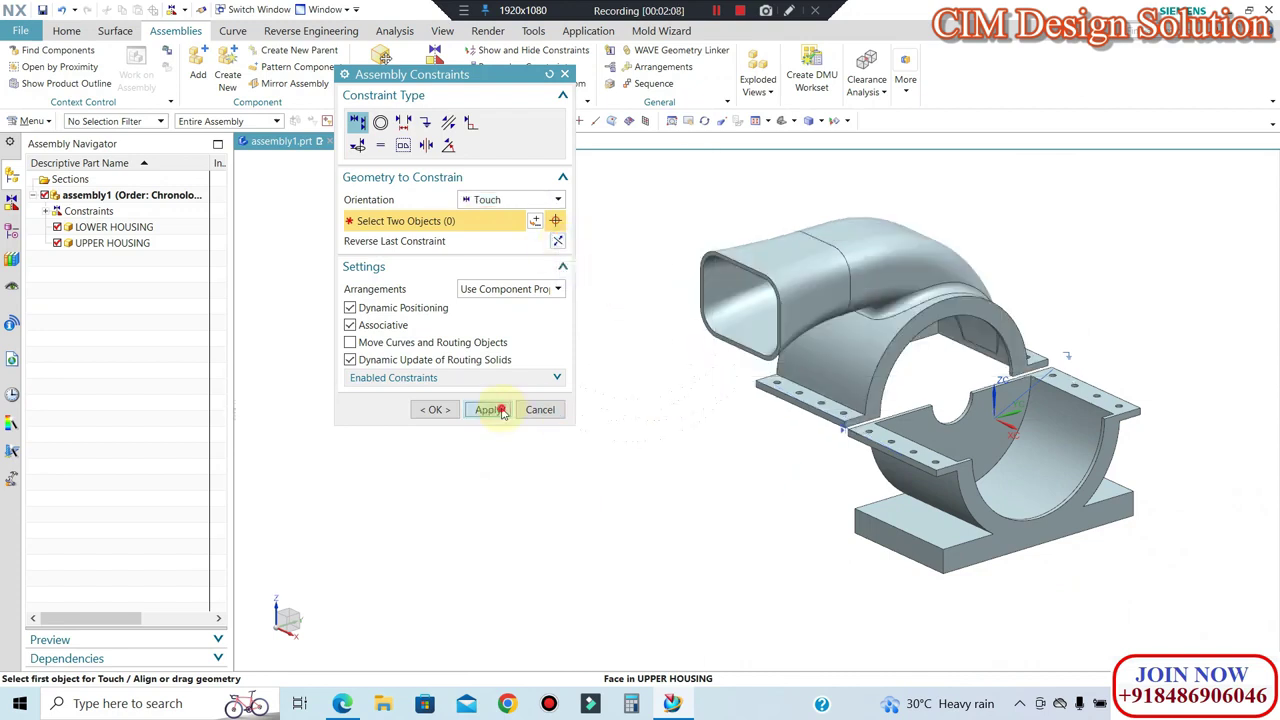
Step: Touch the upper housing's arched face to the lower housing, reverse it, and close constraints
left_click(926, 317)
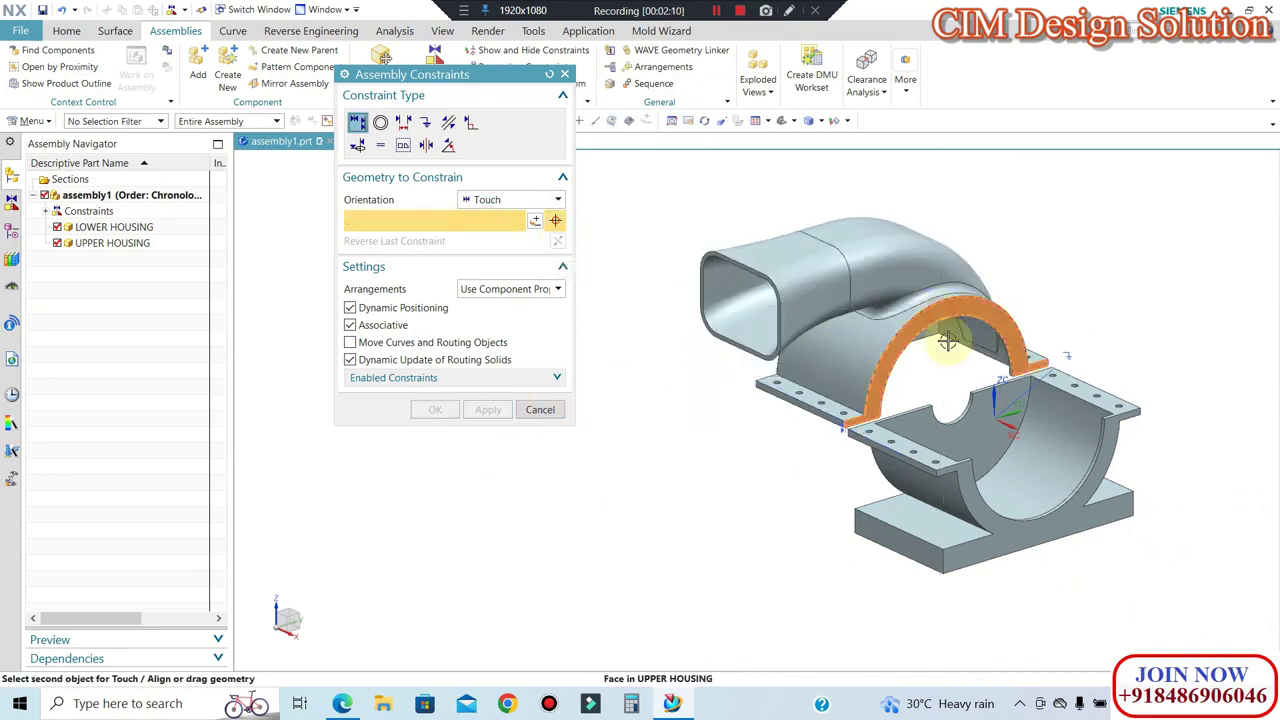
scroll(963, 471, "up", 2)
left_click(963, 471)
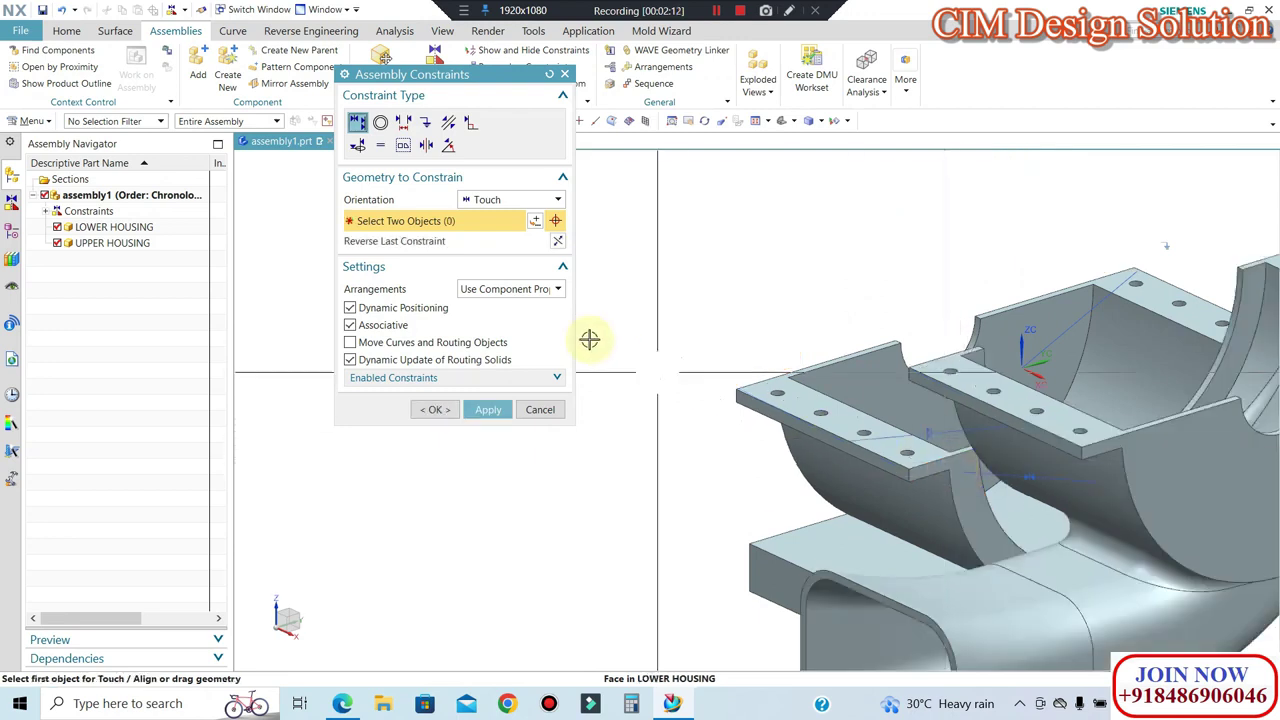
left_click(558, 244)
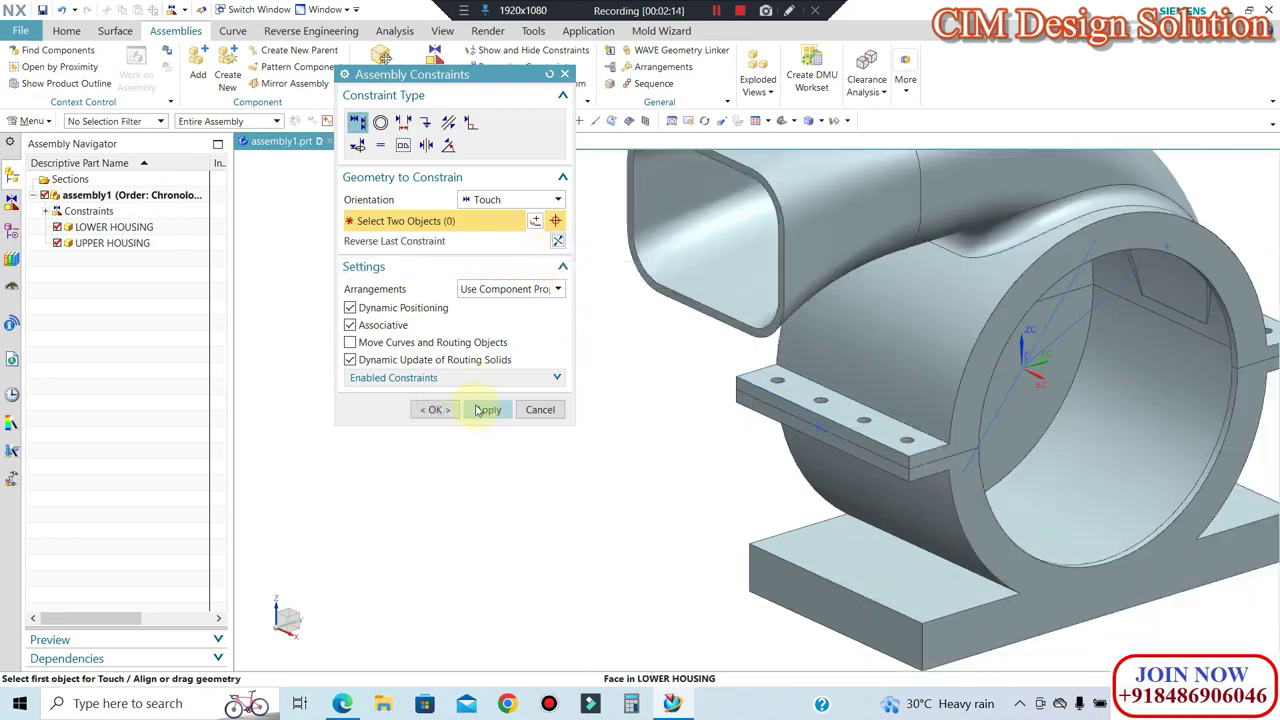
left_click(540, 409)
key("ctrl+f")
mouse_move(723, 389)
middle_mouse_down()
mouse_move(794, 323)
mouse_move(826, 389)
middle_mouse_up()
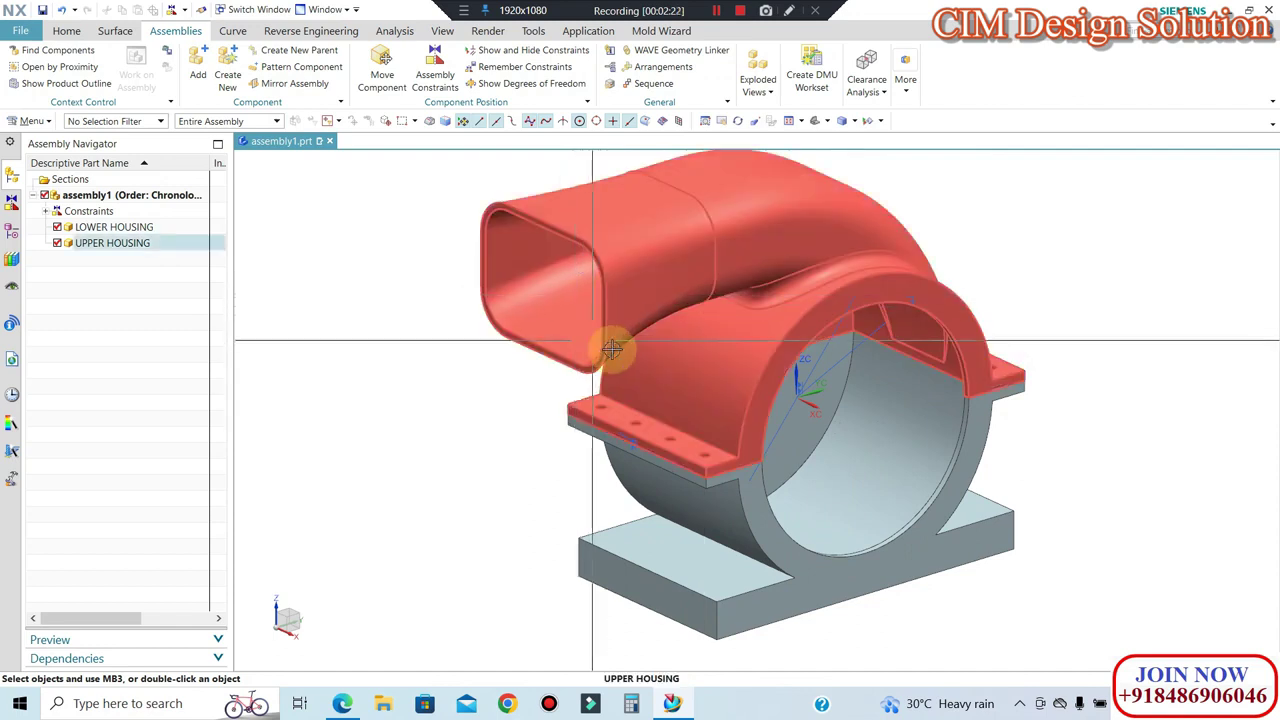
Step: Show UPPER HOUSING's degrees of freedom, revealing one remaining translation
scroll(612, 348, "down", 3)
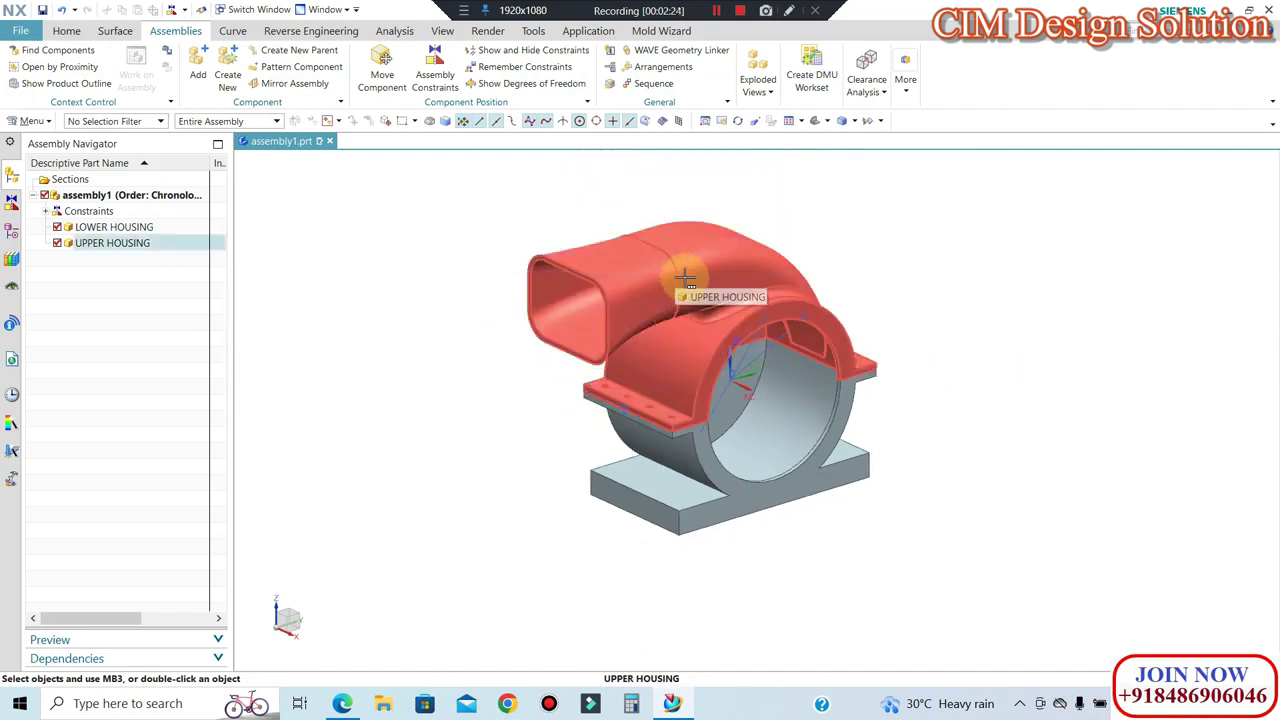
scroll(698, 282, "up", 2)
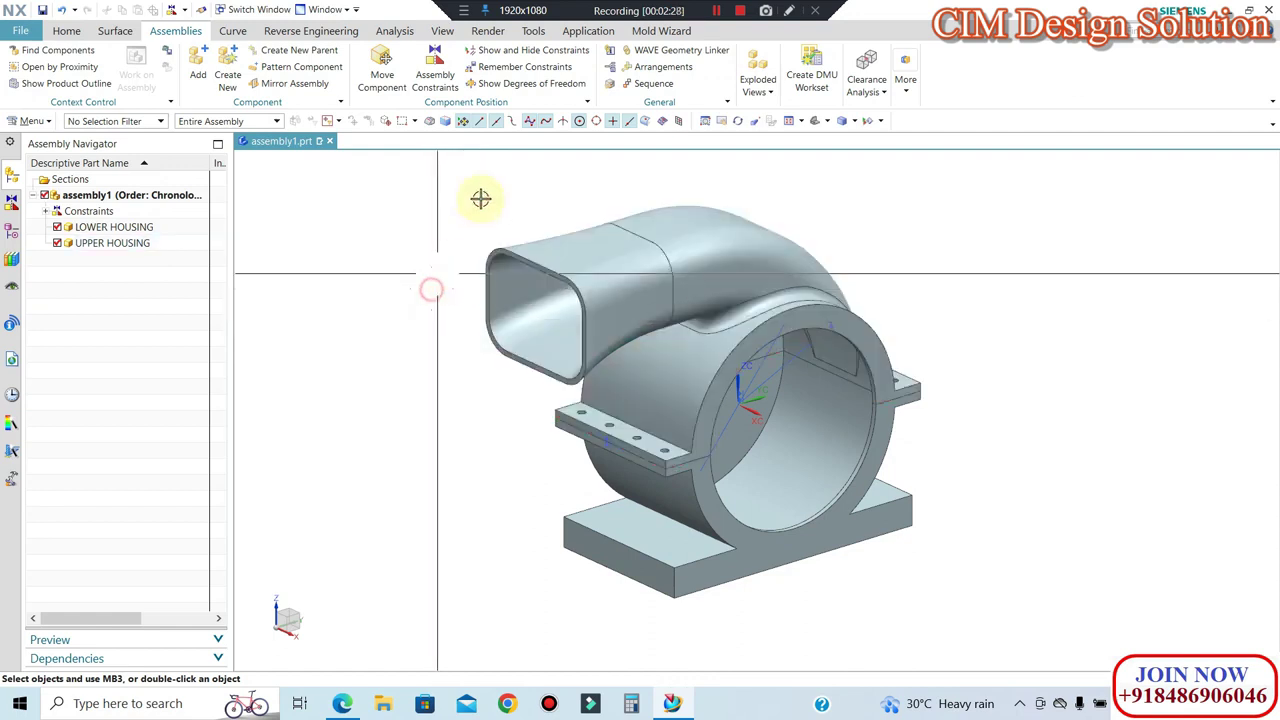
left_click(519, 85)
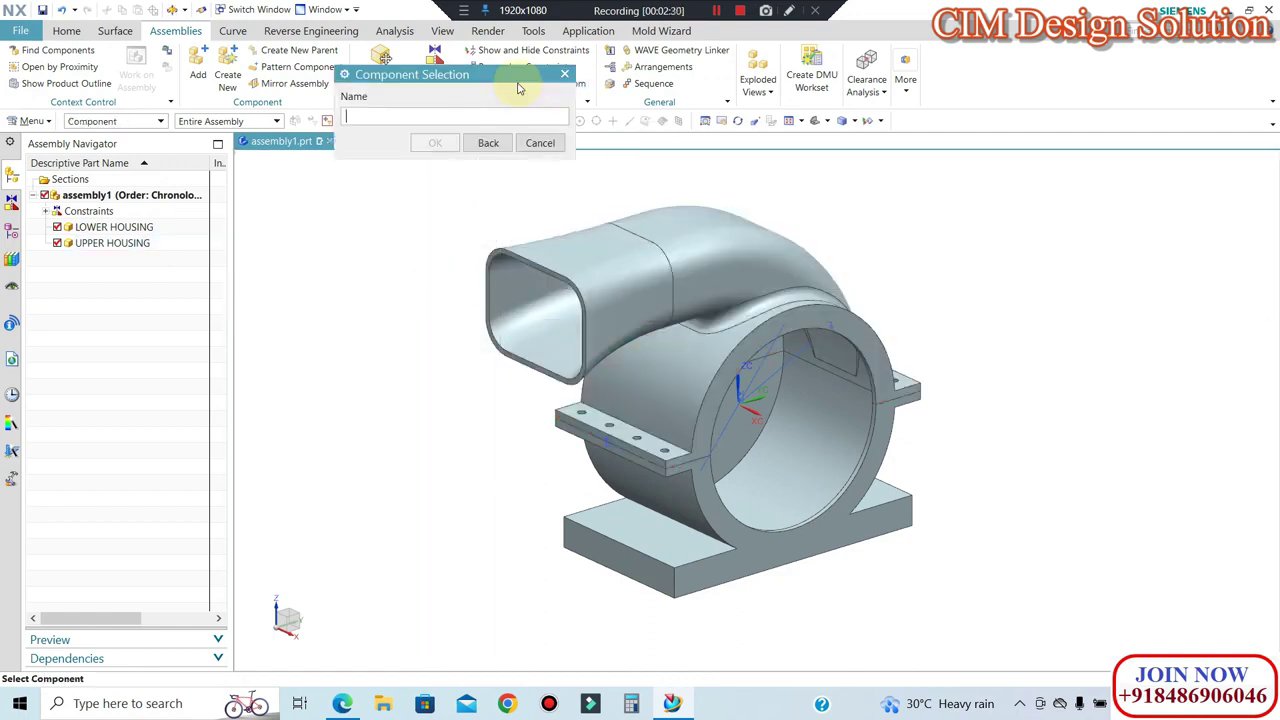
left_click(691, 271)
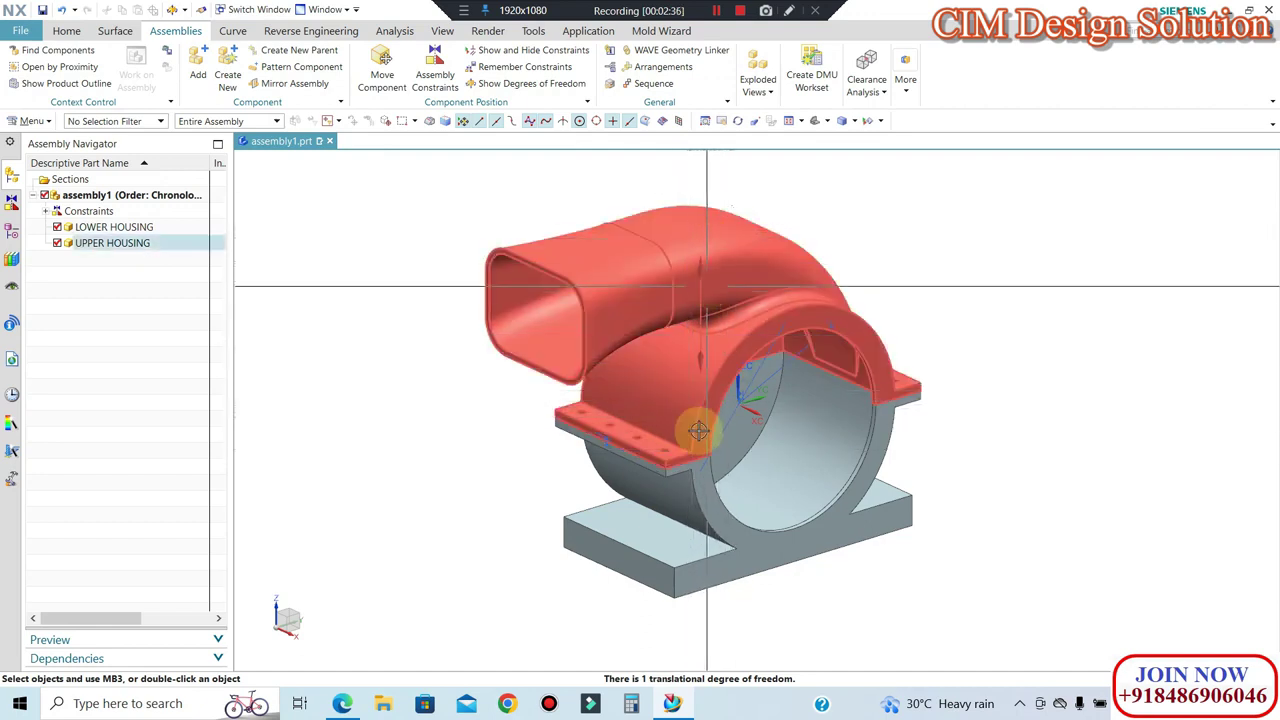
left_click(662, 285)
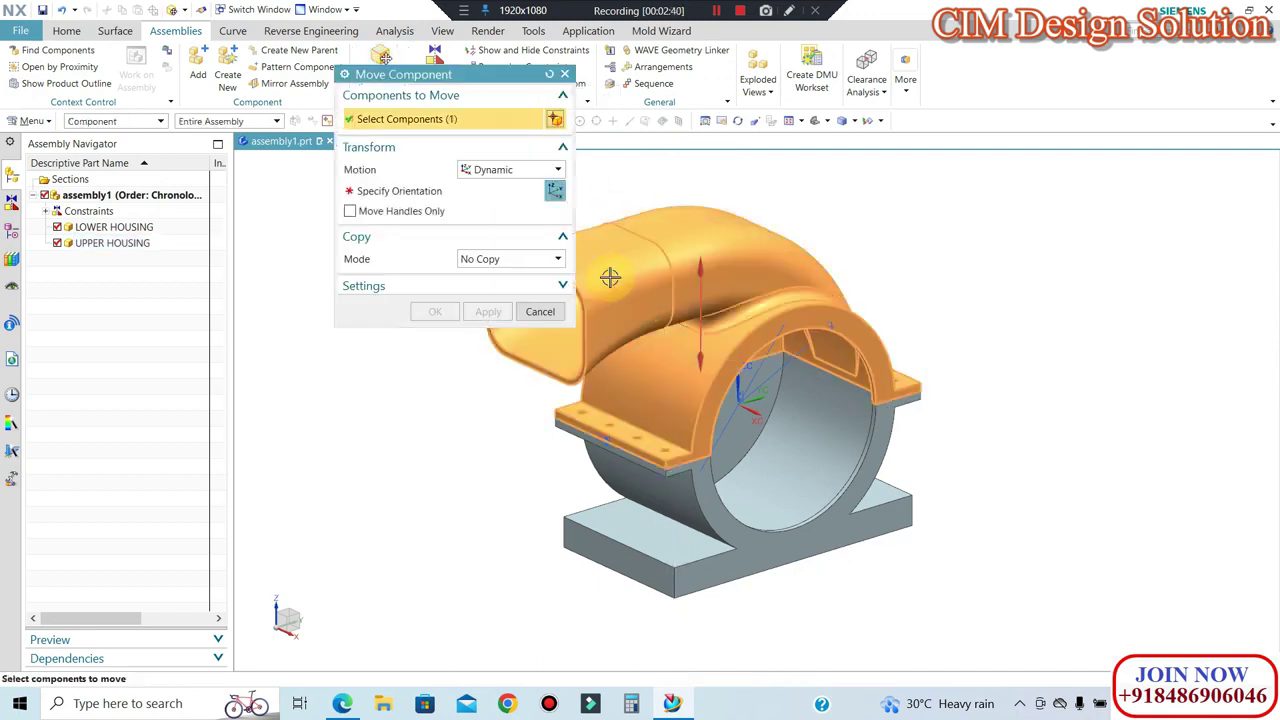
Step: Move the upper housing upward along ZC so it hovers clear of the lower housing
left_click(676, 264)
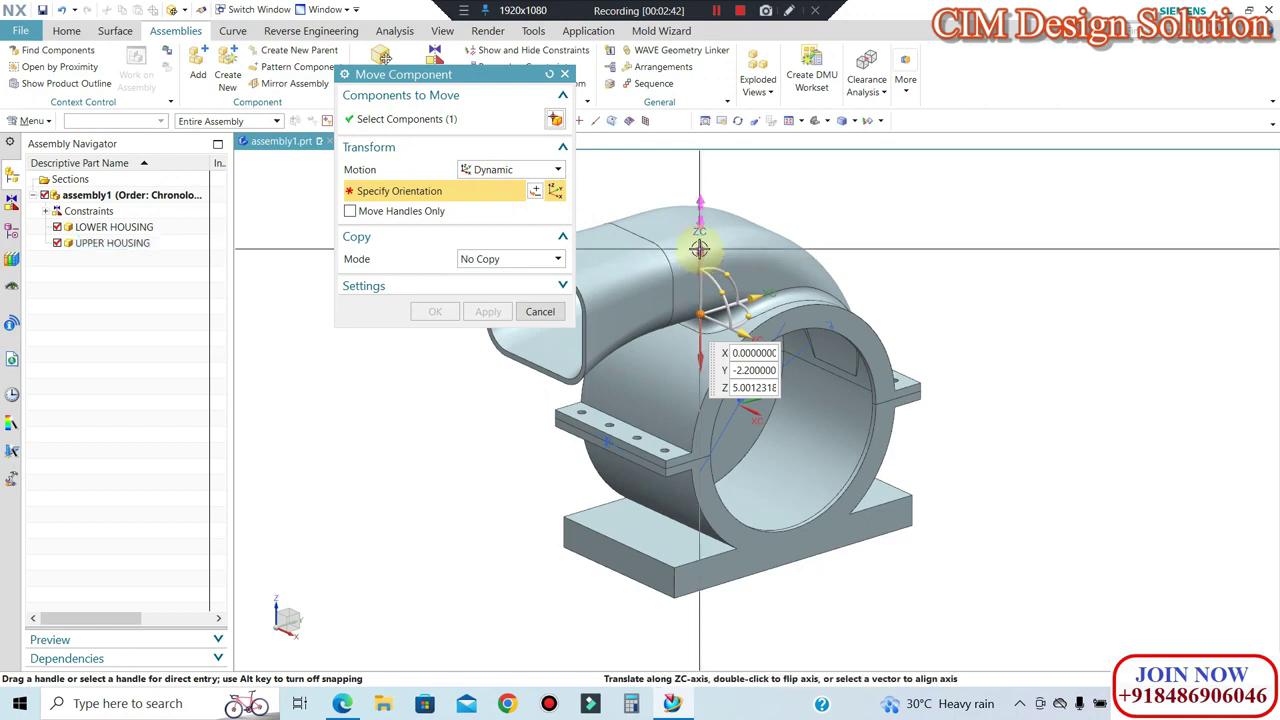
left_click_drag(702, 252, 702, 216)
left_click_drag(758, 260, 804, 247)
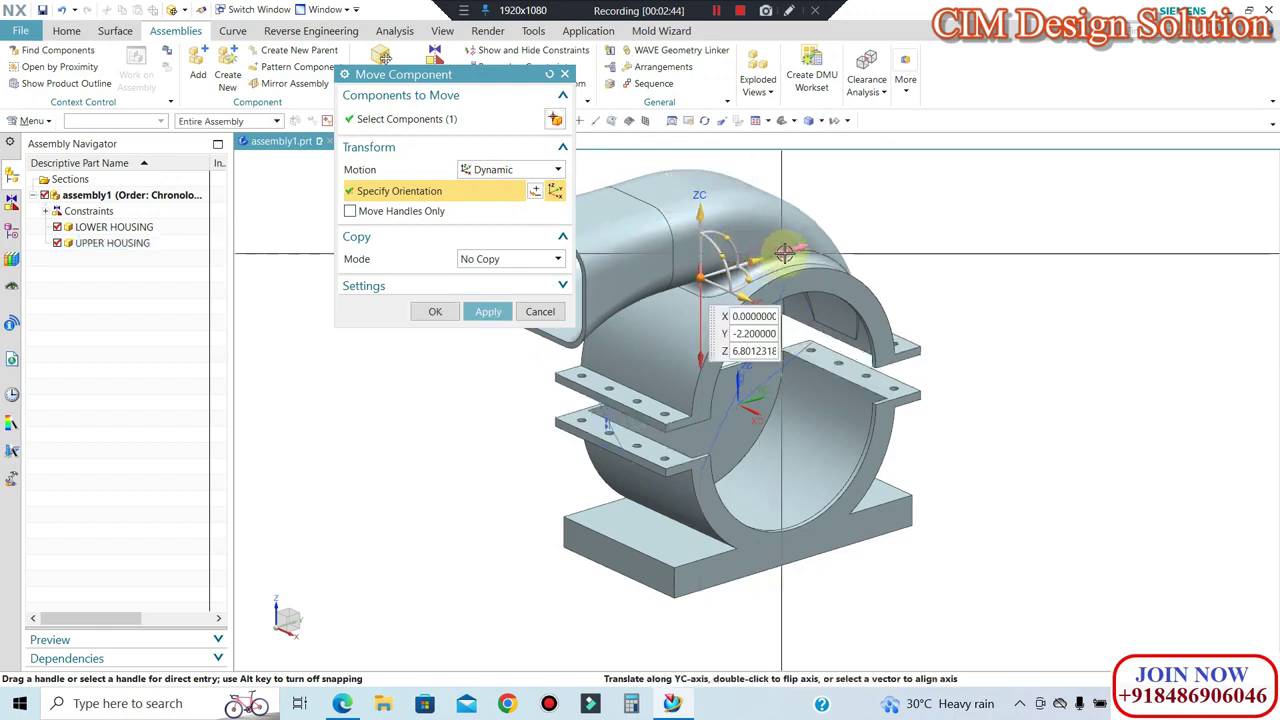
left_click_drag(669, 278, 685, 291)
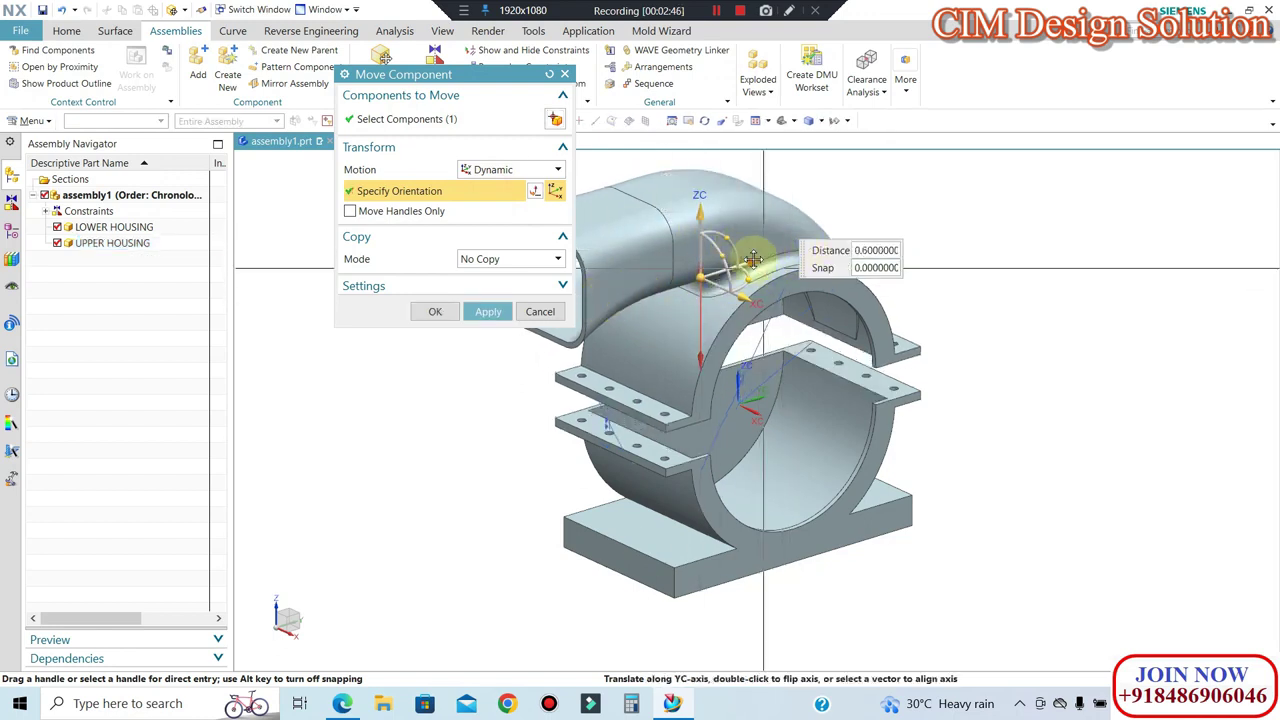
left_click_drag(705, 208, 703, 185)
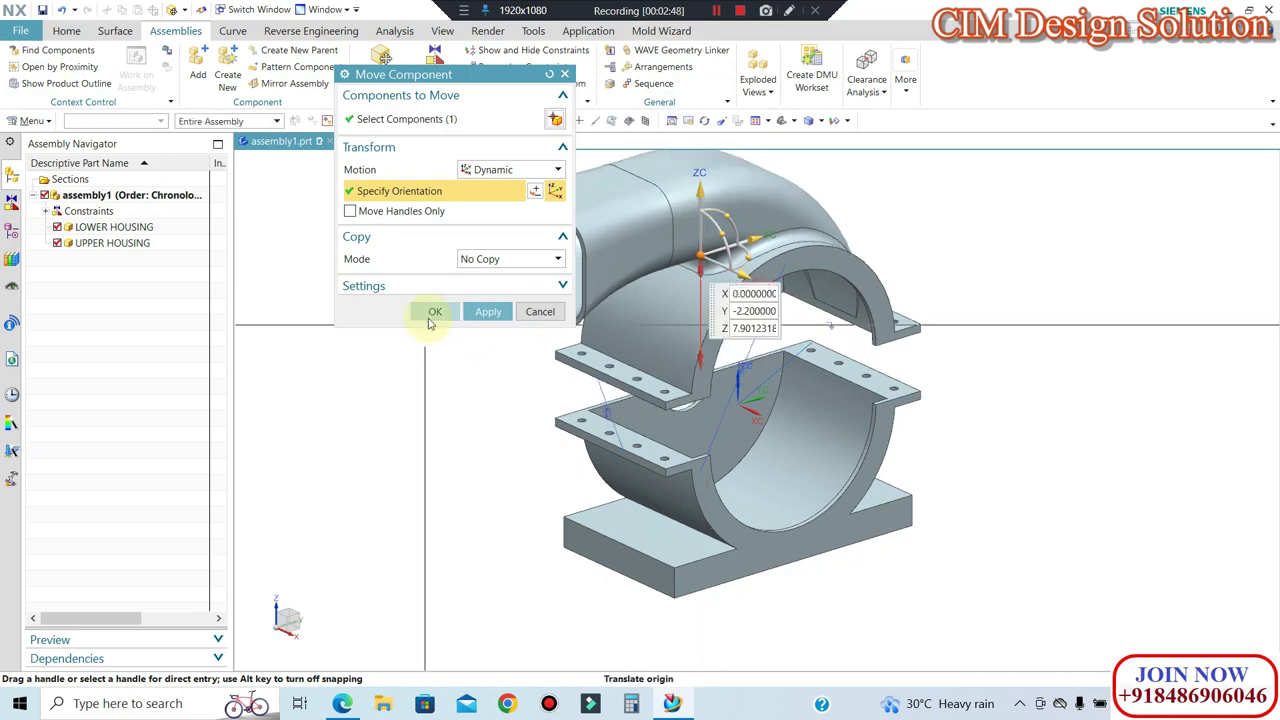
left_click(435, 311)
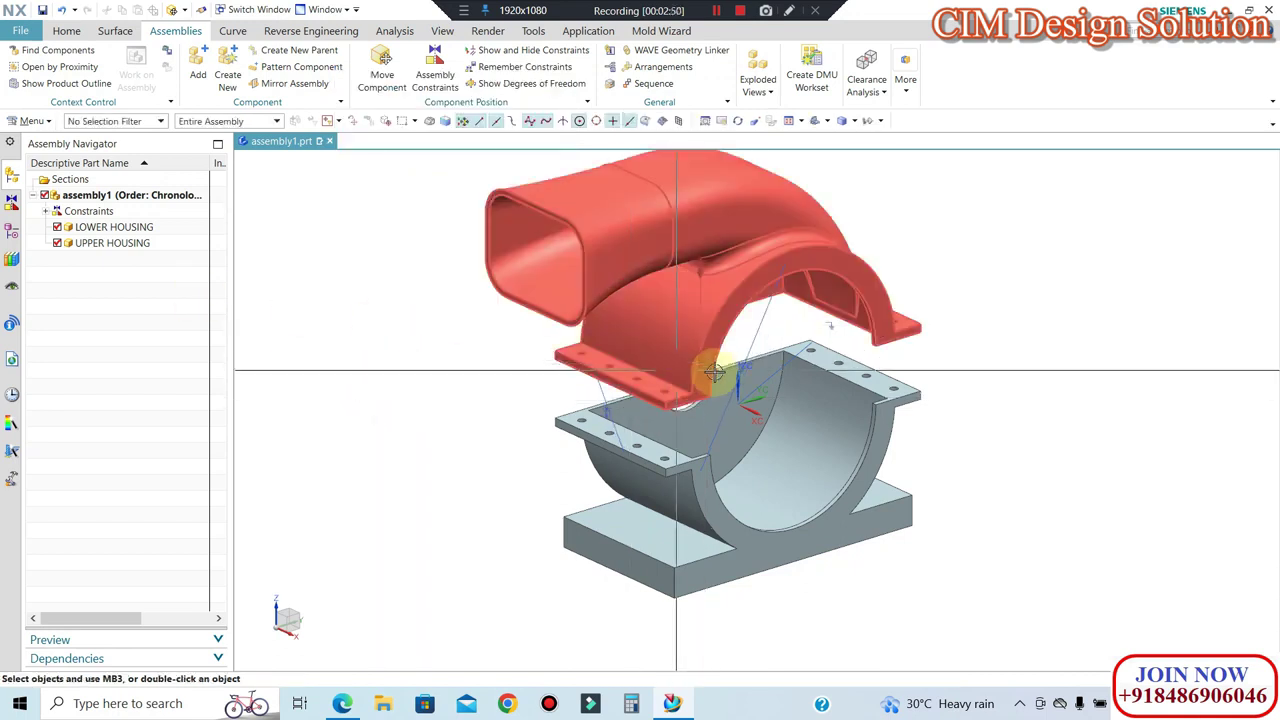
scroll(730, 273, "up", 2)
scroll(717, 320, "down", 2)
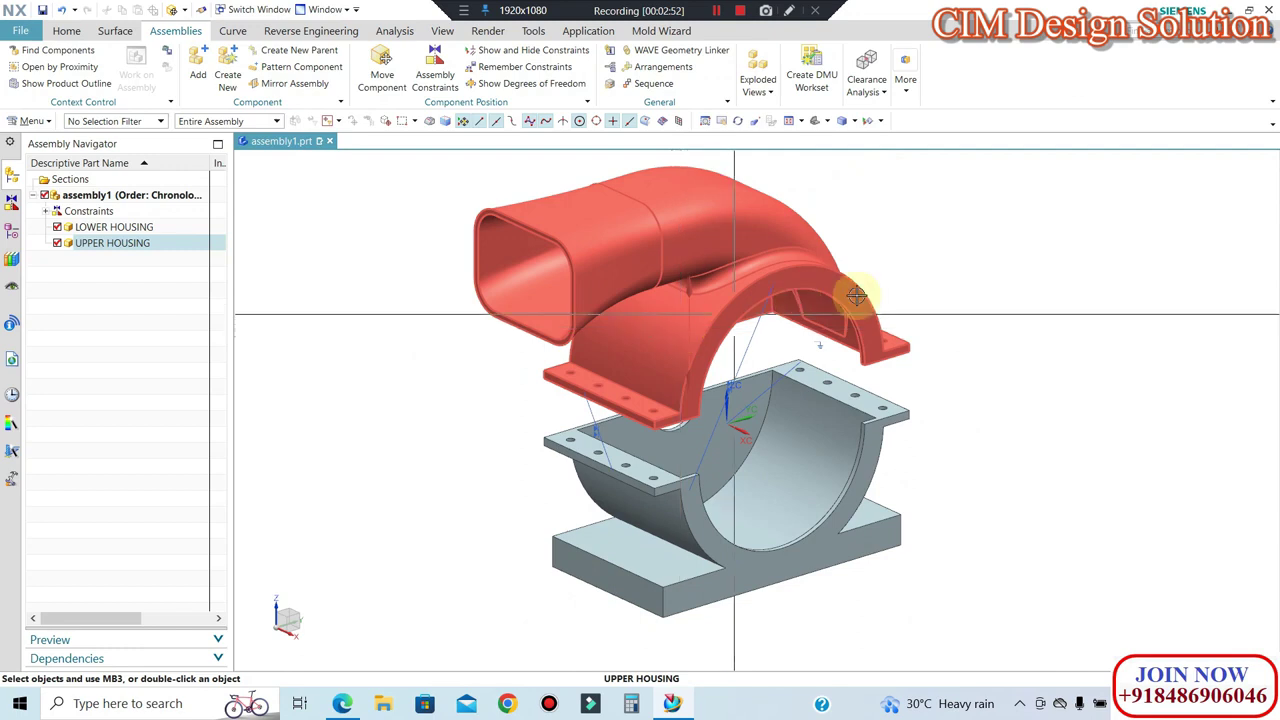
Step: Touch Align the lower and upper housing flange faces to re-seat the upper housing
left_click(437, 75)
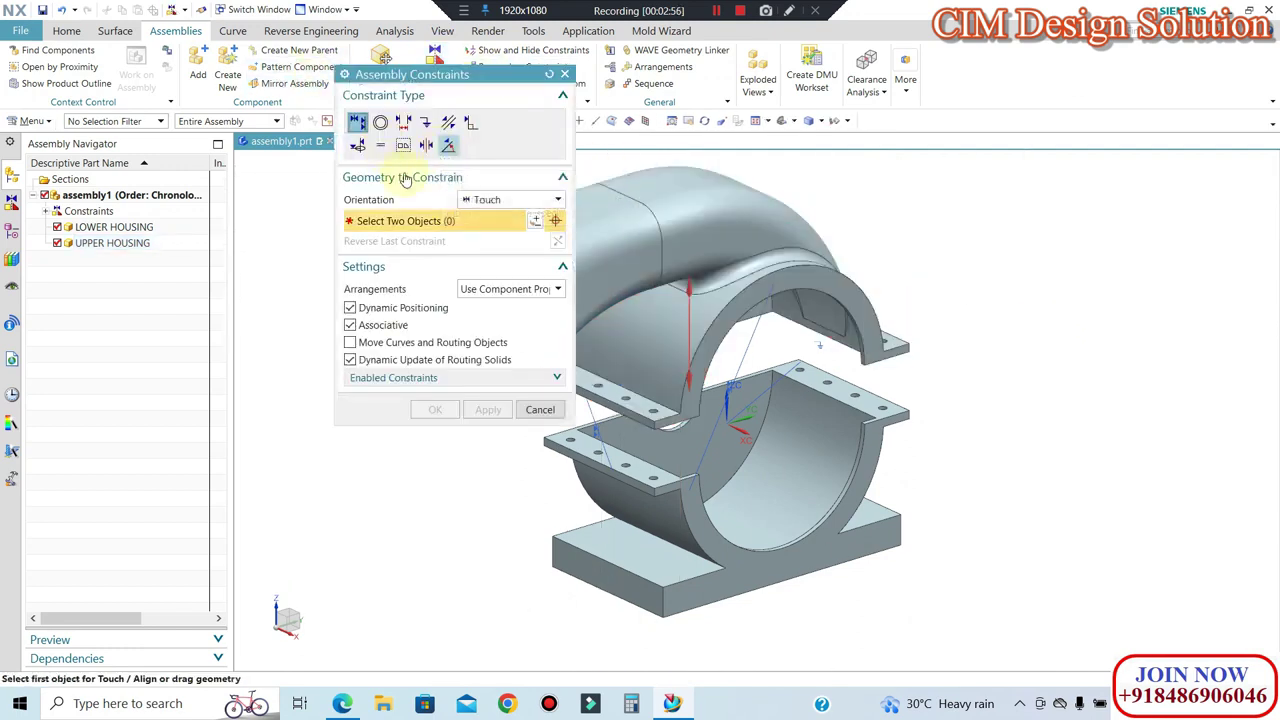
scroll(657, 497, "up", 3)
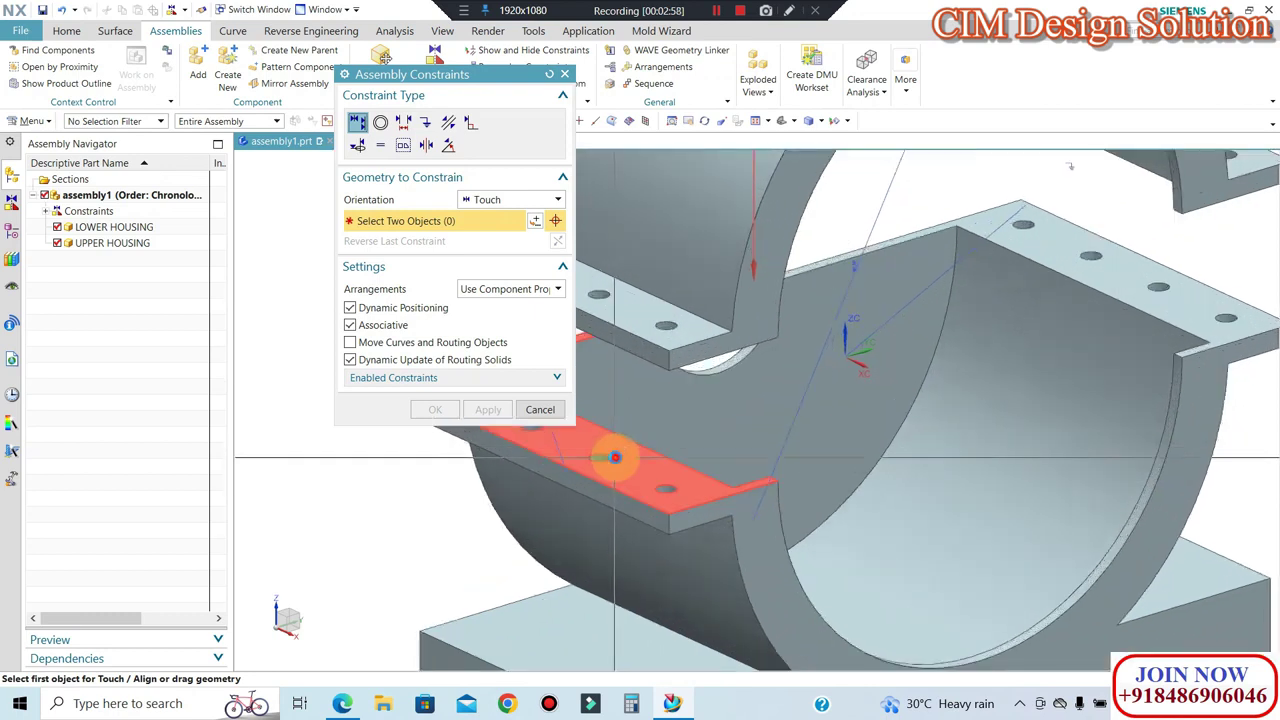
left_click(645, 455)
scroll(933, 510, "down", 3)
middle_click_drag(914, 486, 894, 471)
scroll(757, 394, "up", 4)
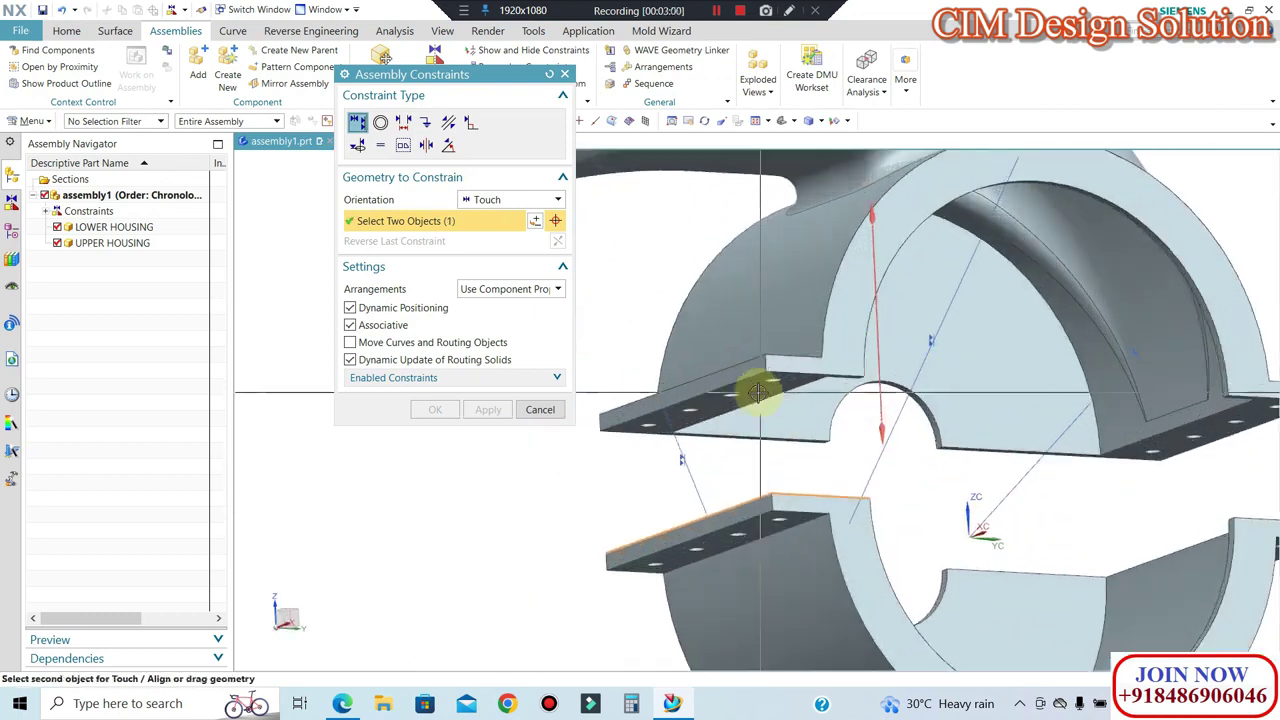
scroll(762, 388, "up", 2)
left_click(762, 388)
scroll(770, 380, "down", 3)
scroll(789, 360, "down", 2)
left_click(440, 409)
Step: Refresh the display and confirm UPPER HOUSING has no degrees of freedom left
scroll(608, 371, "down", 3)
middle_click_drag(609, 371, 508, 386)
scroll(508, 386, "up", 2)
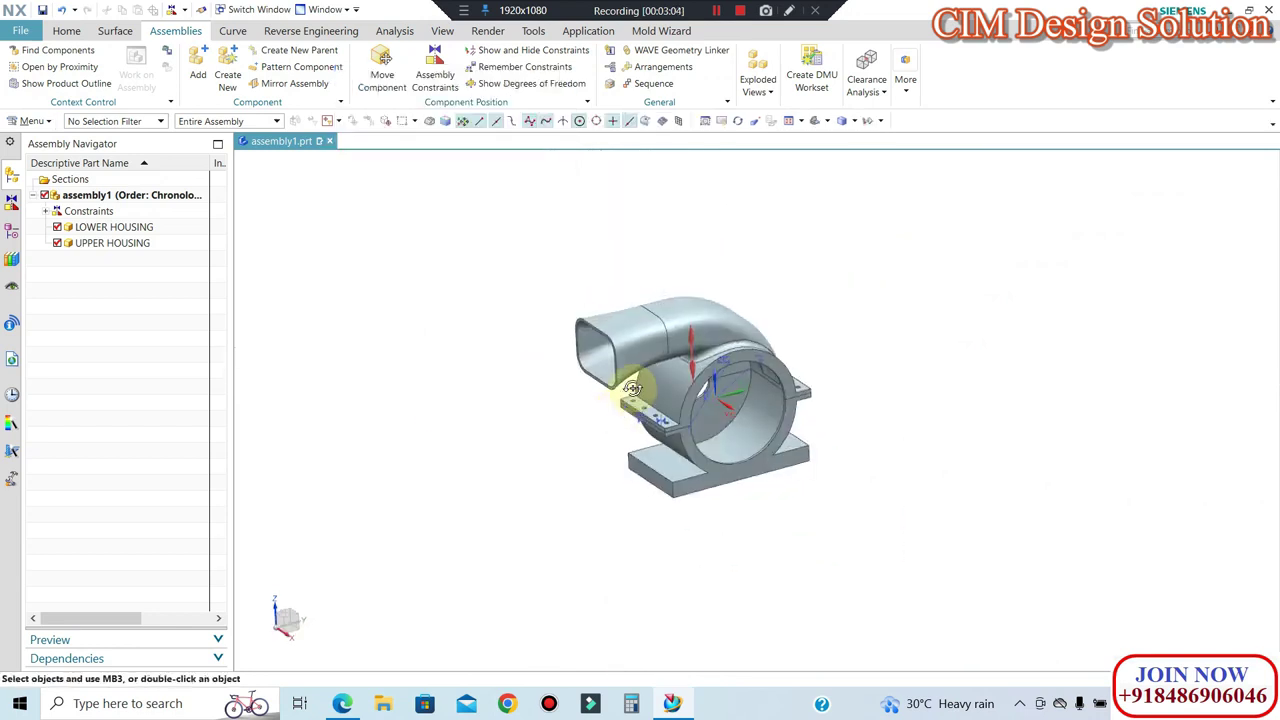
scroll(675, 373, "up", 3)
scroll(675, 373, "down", 3)
right_click(1006, 357)
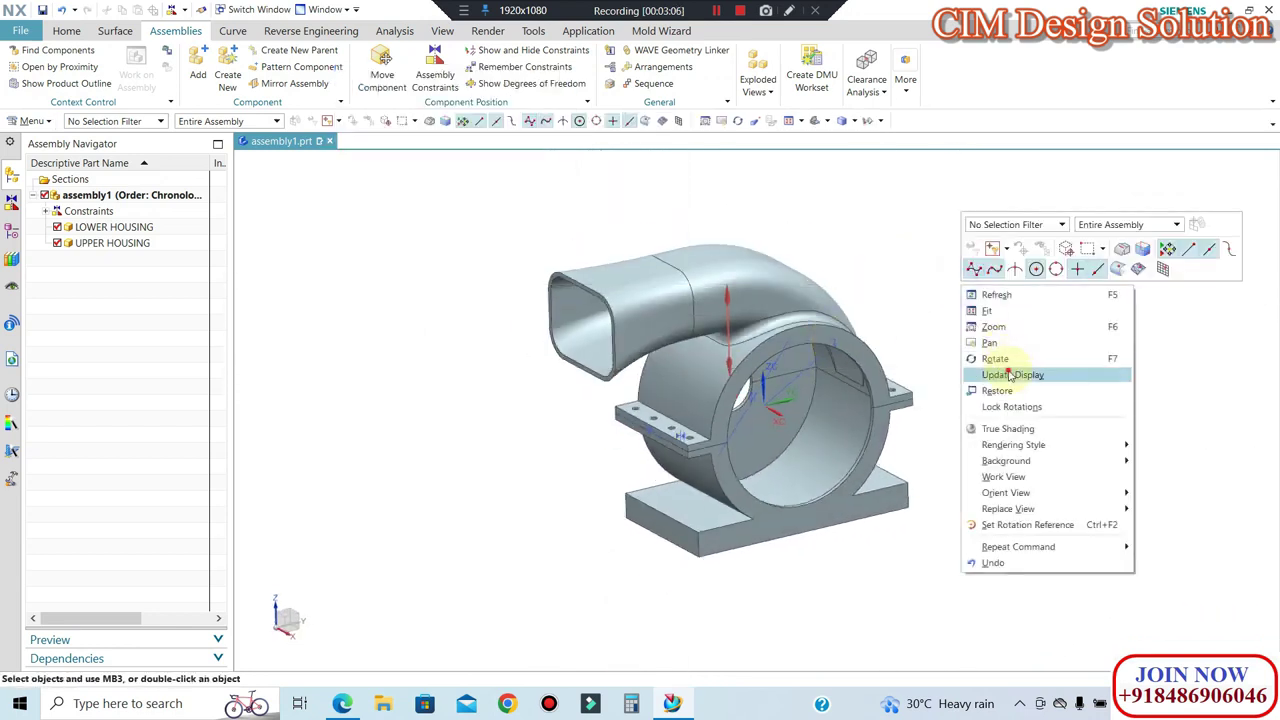
left_click(1010, 373)
left_click(532, 83)
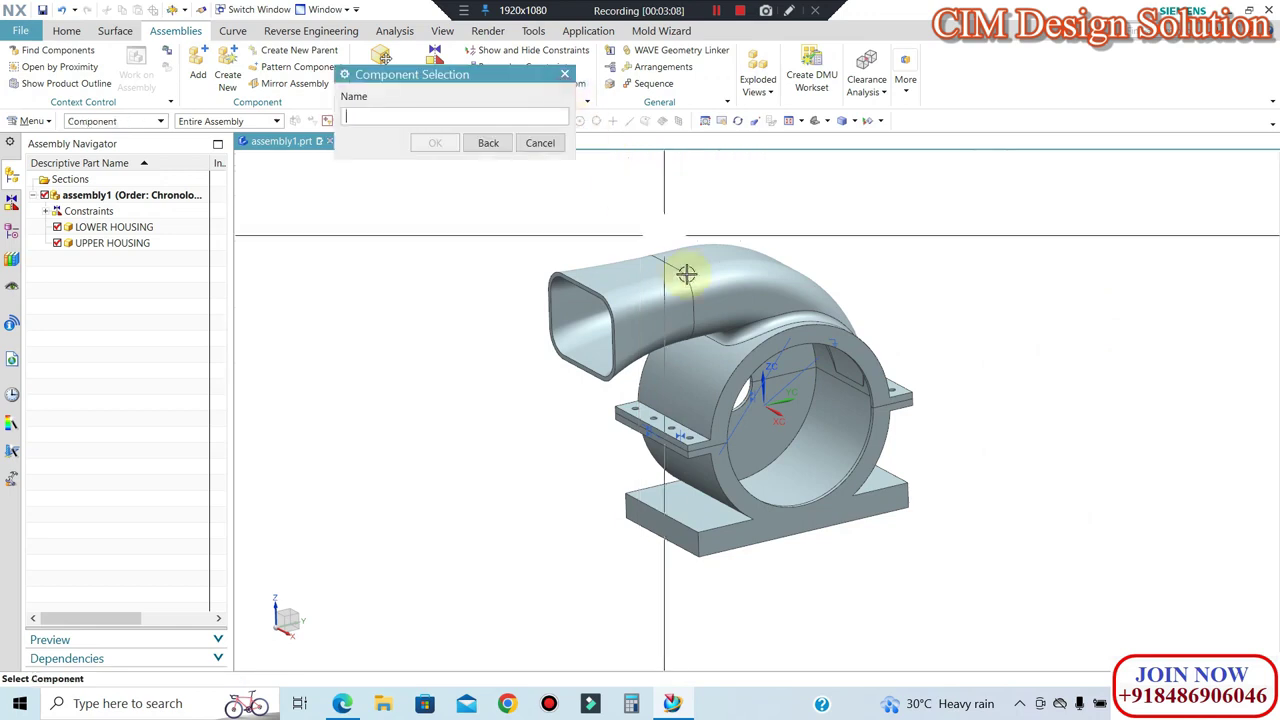
left_click(696, 287)
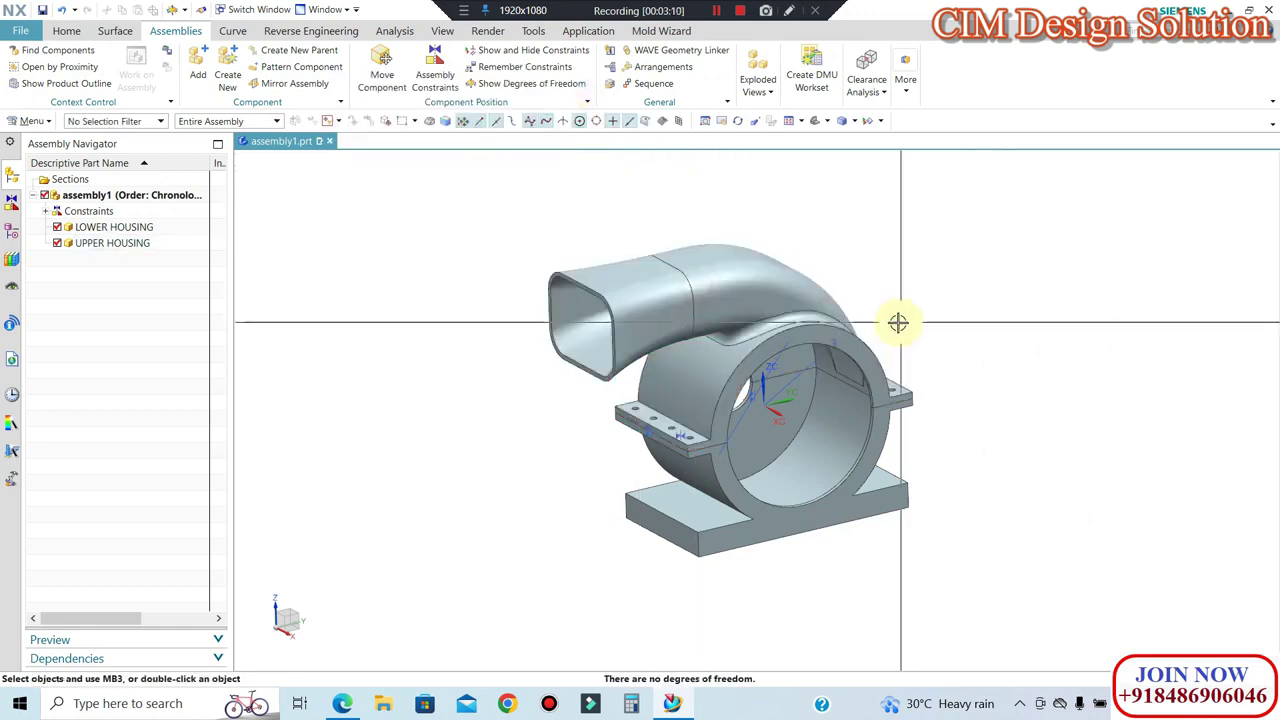
scroll(846, 330, "up", 2)
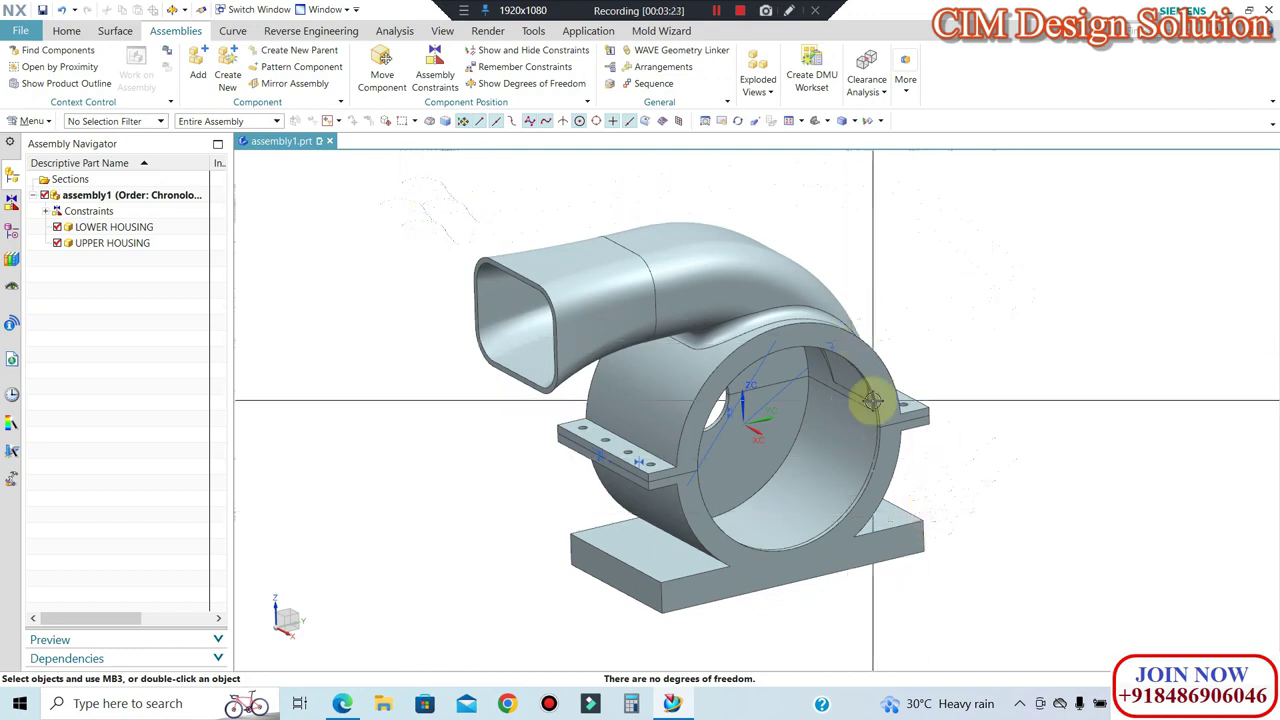
mouse_move(657, 514)
middle_mouse_down()
mouse_move(646, 557)
mouse_move(643, 527)
middle_mouse_up()
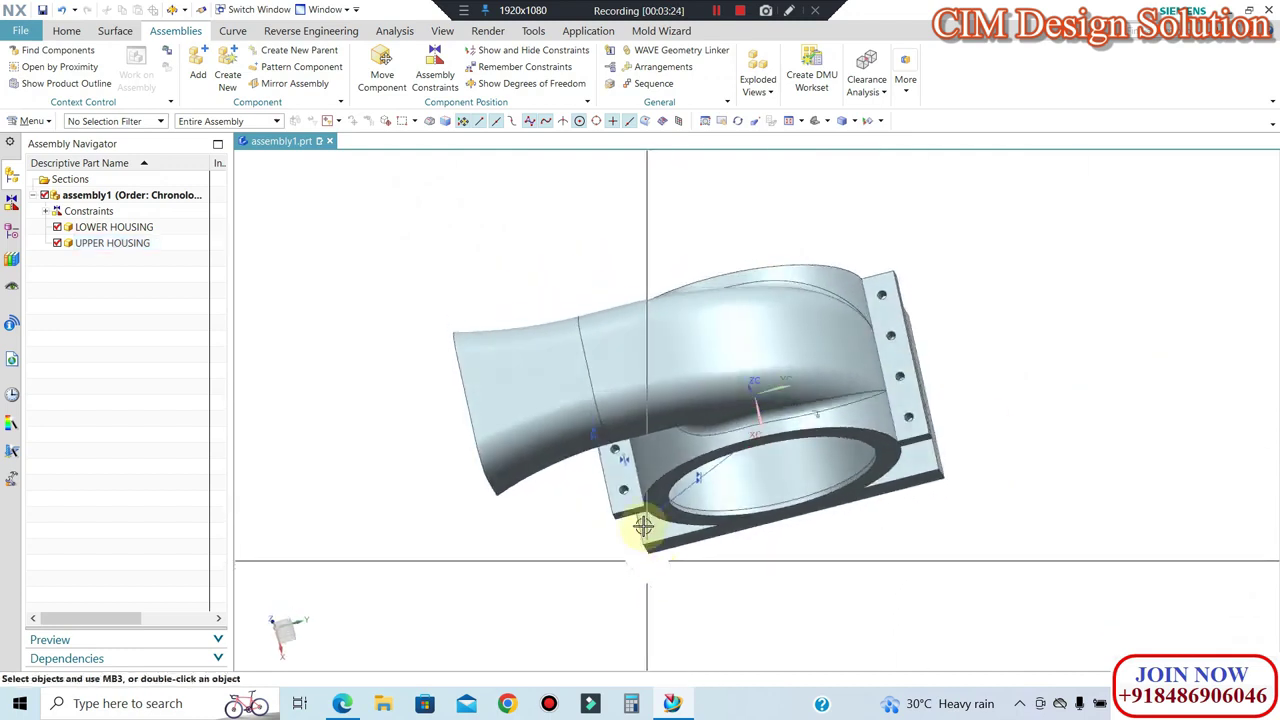
scroll(643, 527, "up", 5)
scroll(600, 443, "up", 2)
scroll(523, 463, "down", 2)
scroll(594, 440, "down", 4)
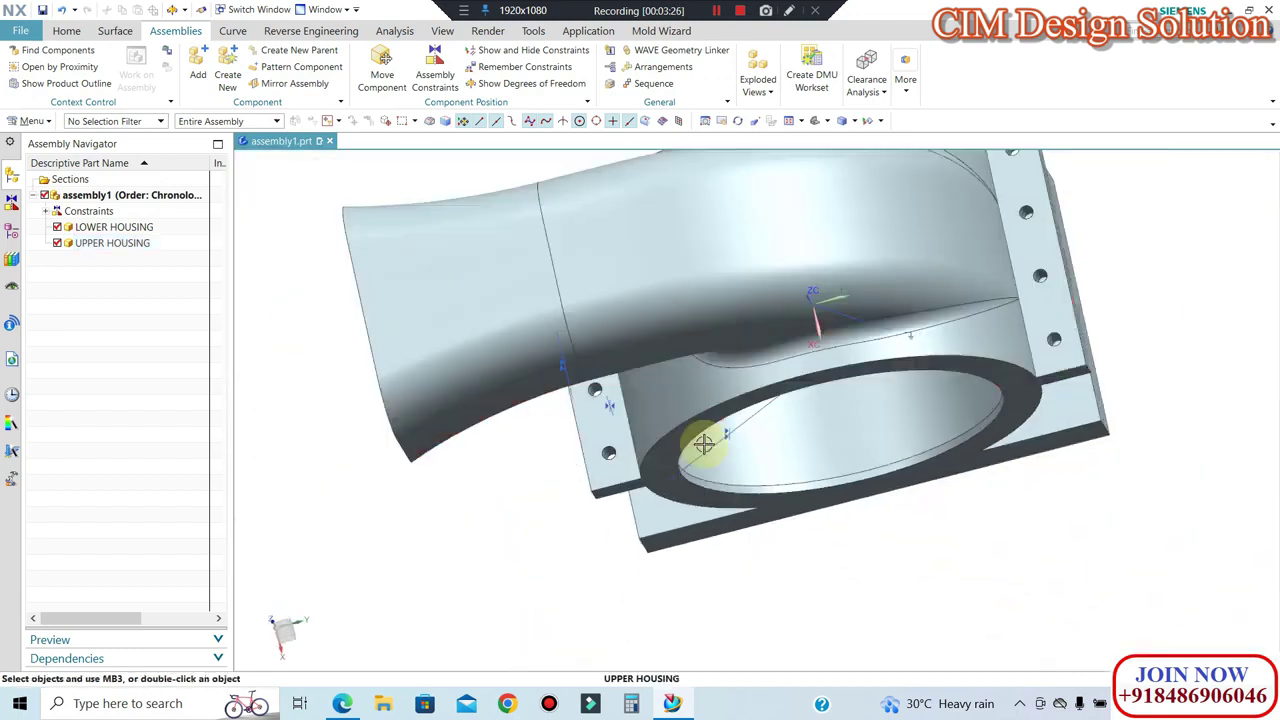
scroll(704, 444, "down", 3)
middle_click_drag(749, 414, 754, 358)
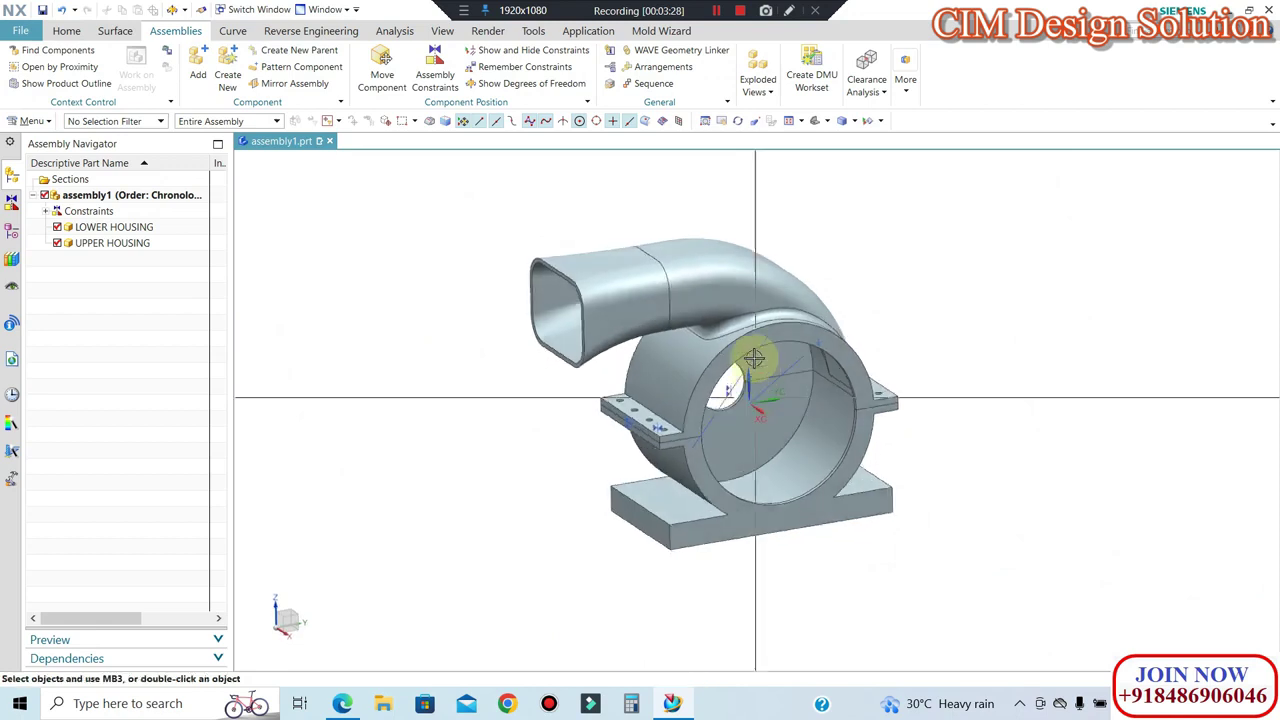
scroll(754, 358, "up", 2)
left_click(345, 705)
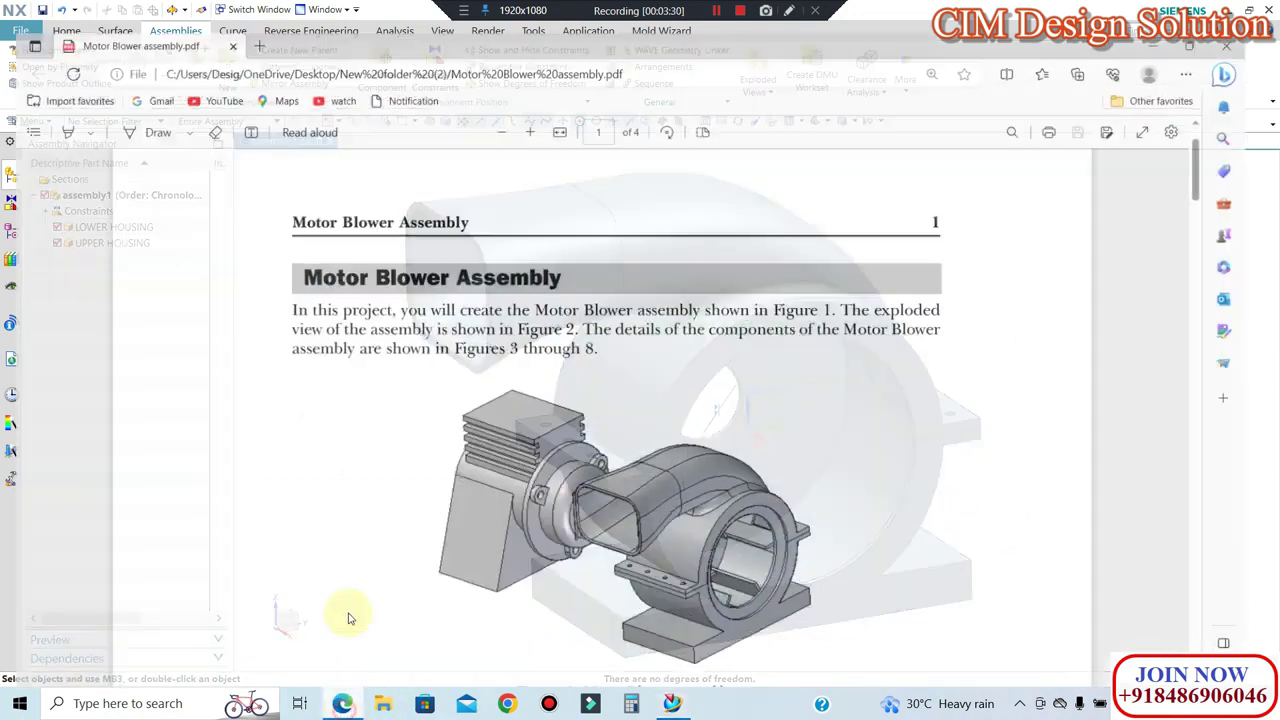
scroll(630, 443, "down", 3)
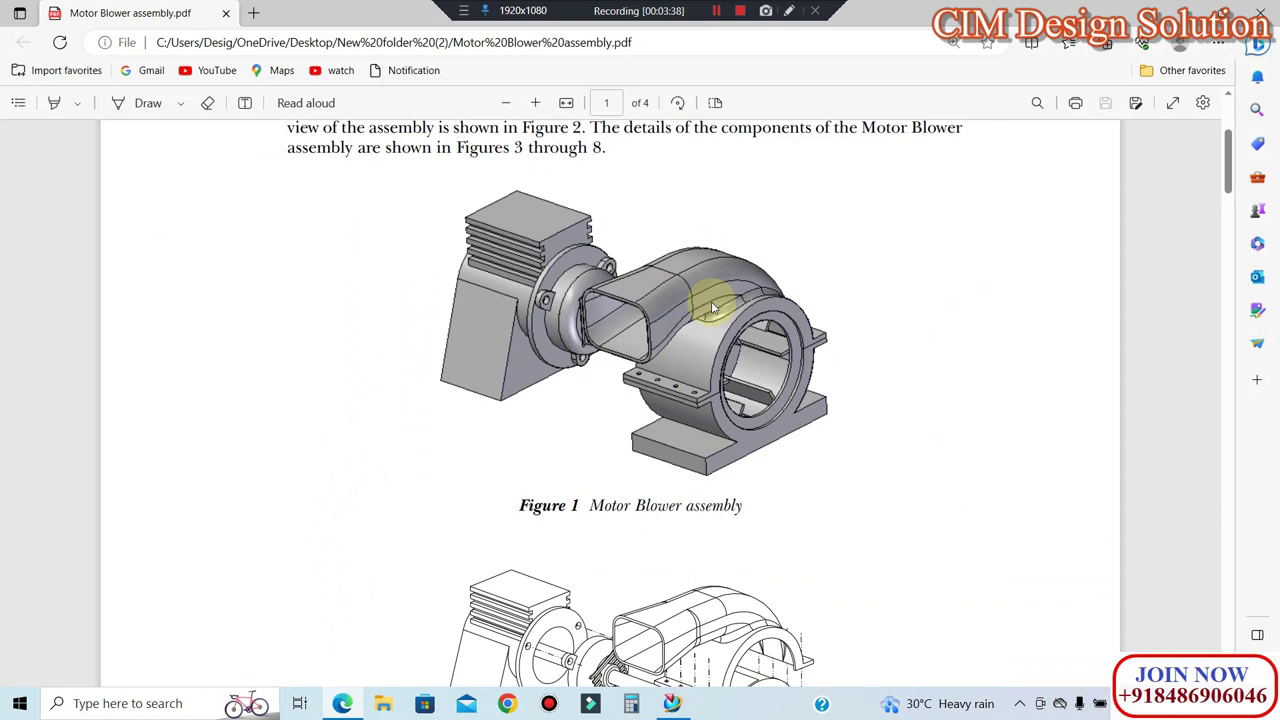
scroll(713, 309, "down", 1)
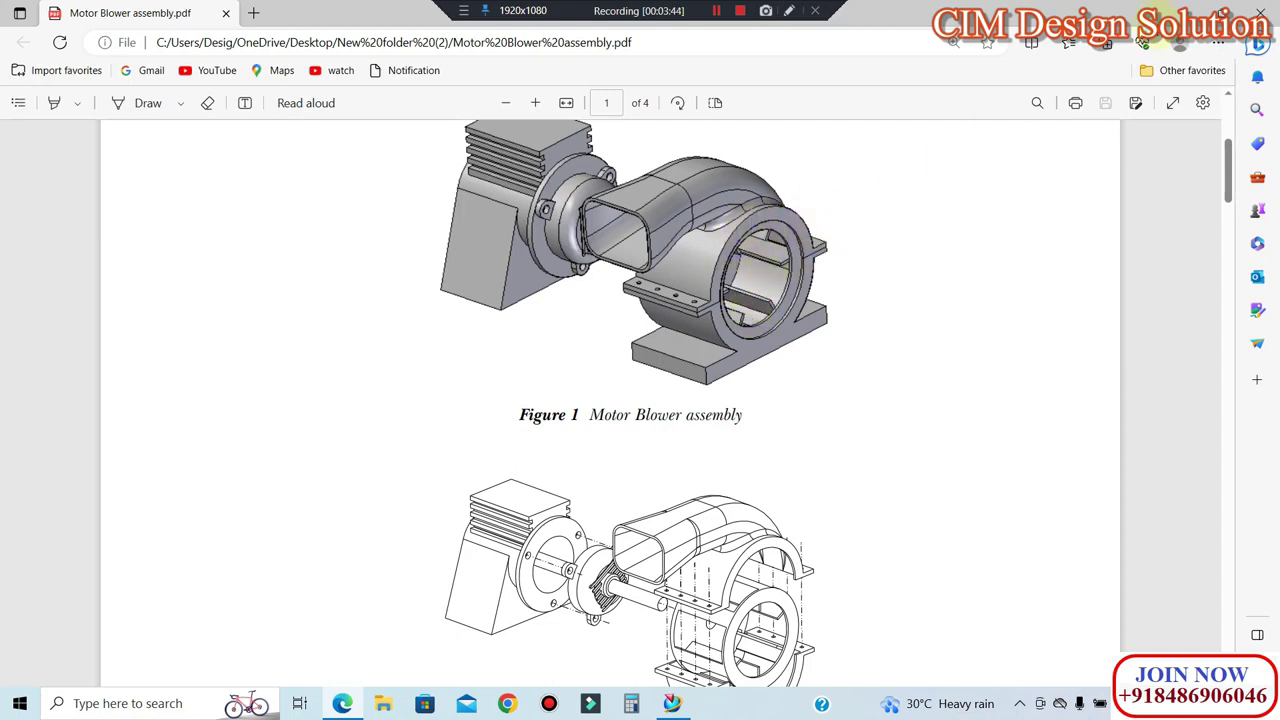
key("alt+Tab")
scroll(771, 420, "down", 3)
mouse_move(771, 420)
middle_mouse_down()
mouse_move(671, 434)
mouse_move(603, 408)
middle_mouse_up()
scroll(648, 430, "up", 3)
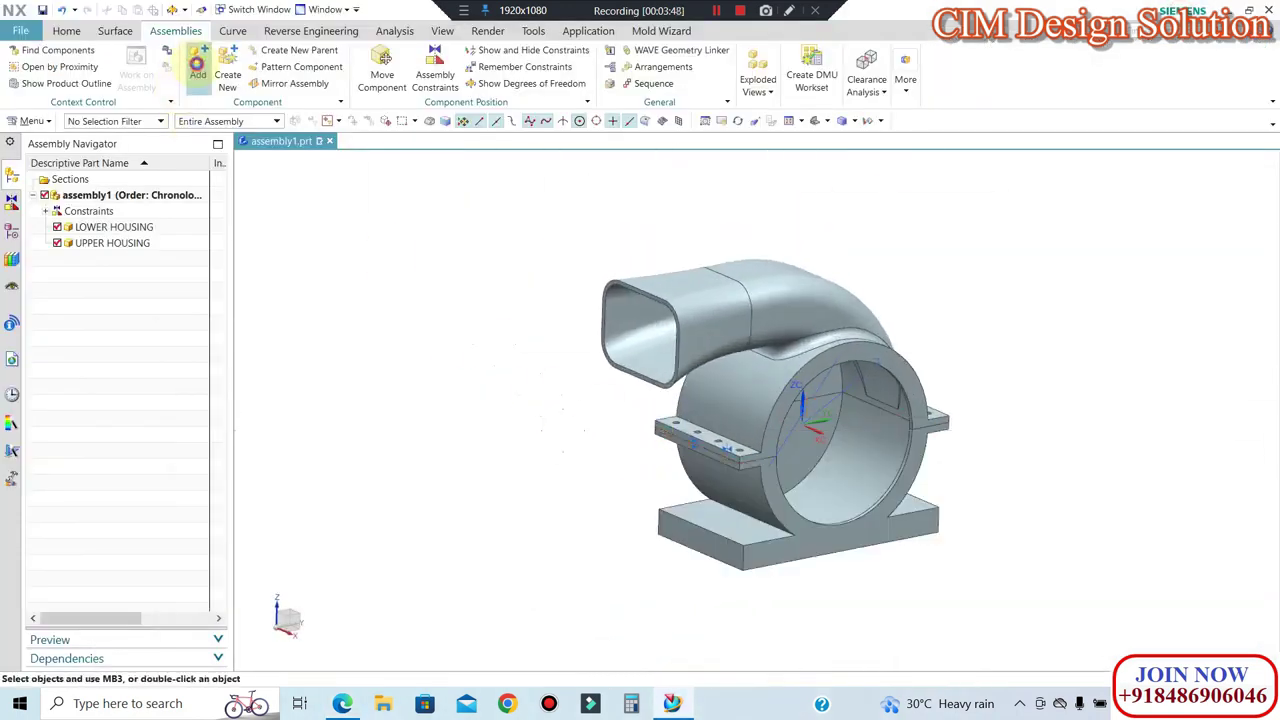
Step: Add BLOWER.prt to the assembly, placed above and to the right of the housings
left_click(198, 64)
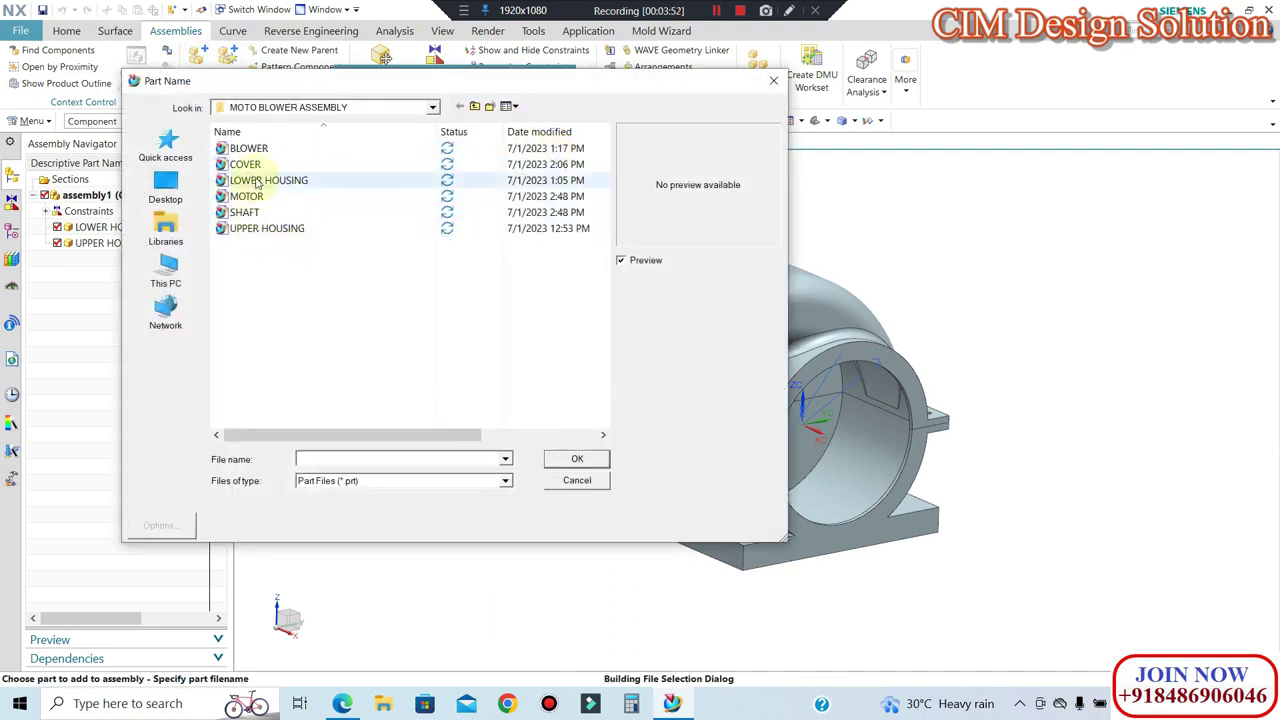
left_click(252, 152)
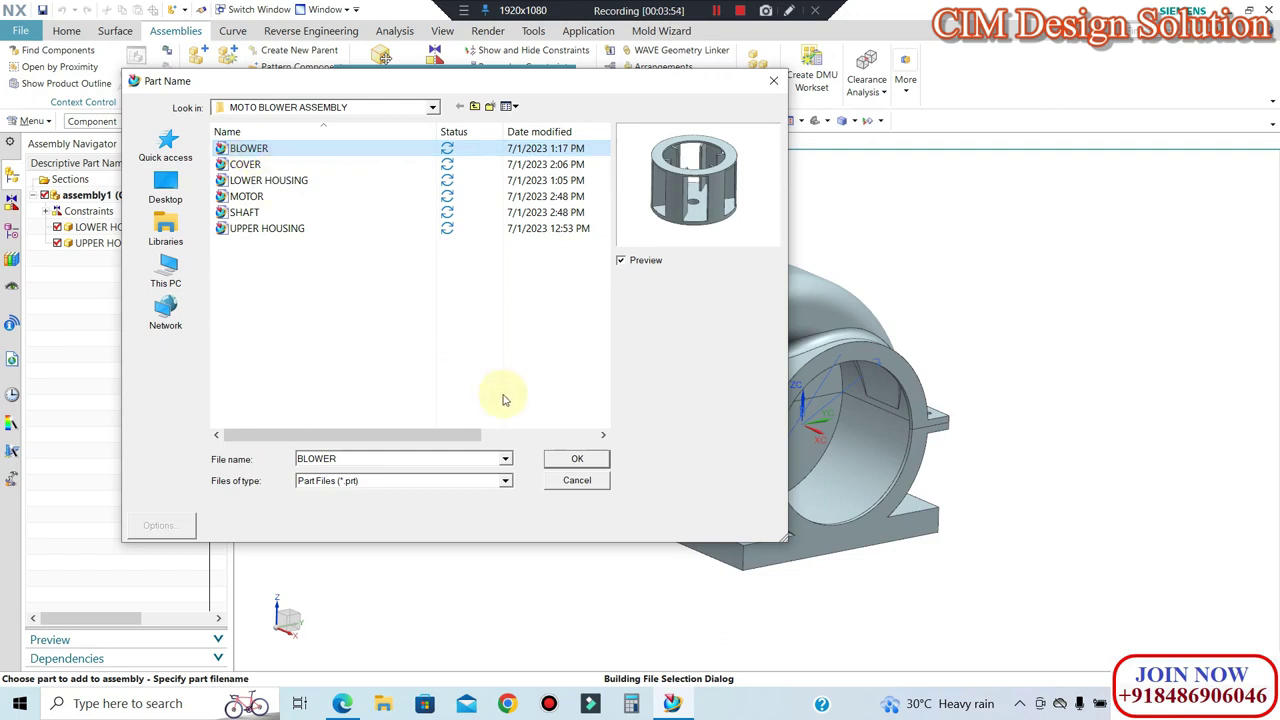
left_click(561, 466)
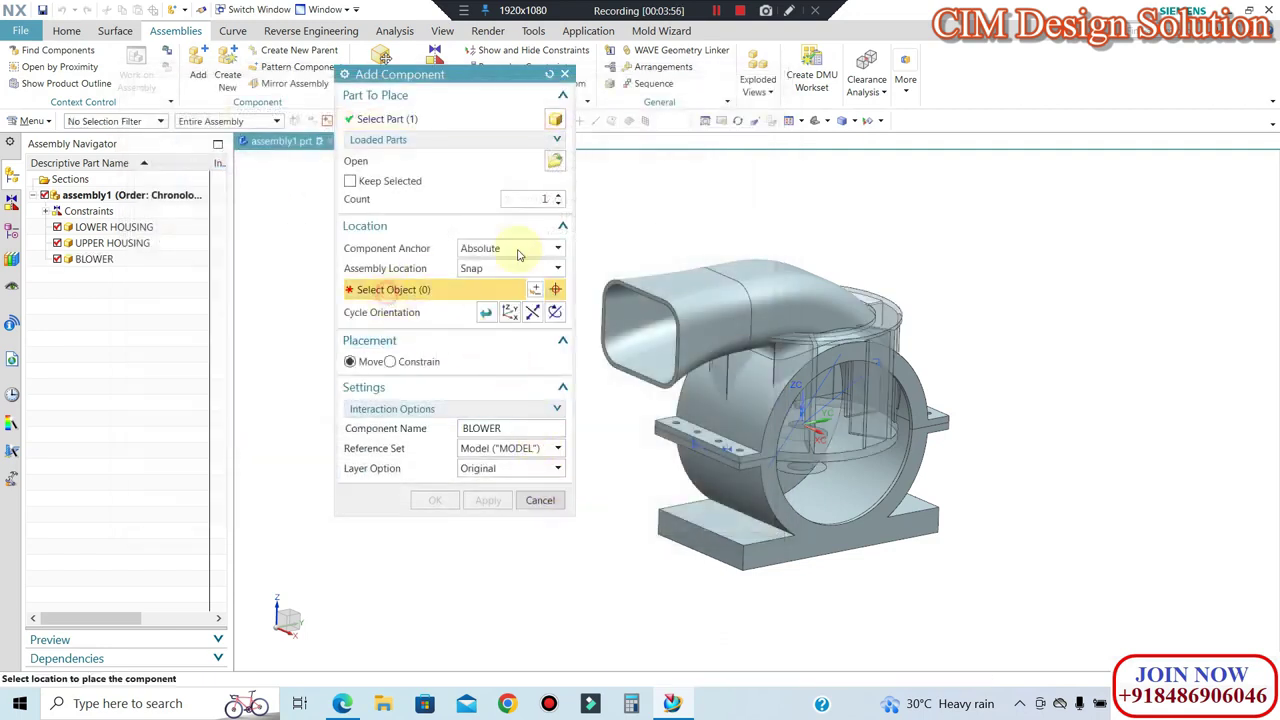
left_click(1037, 215)
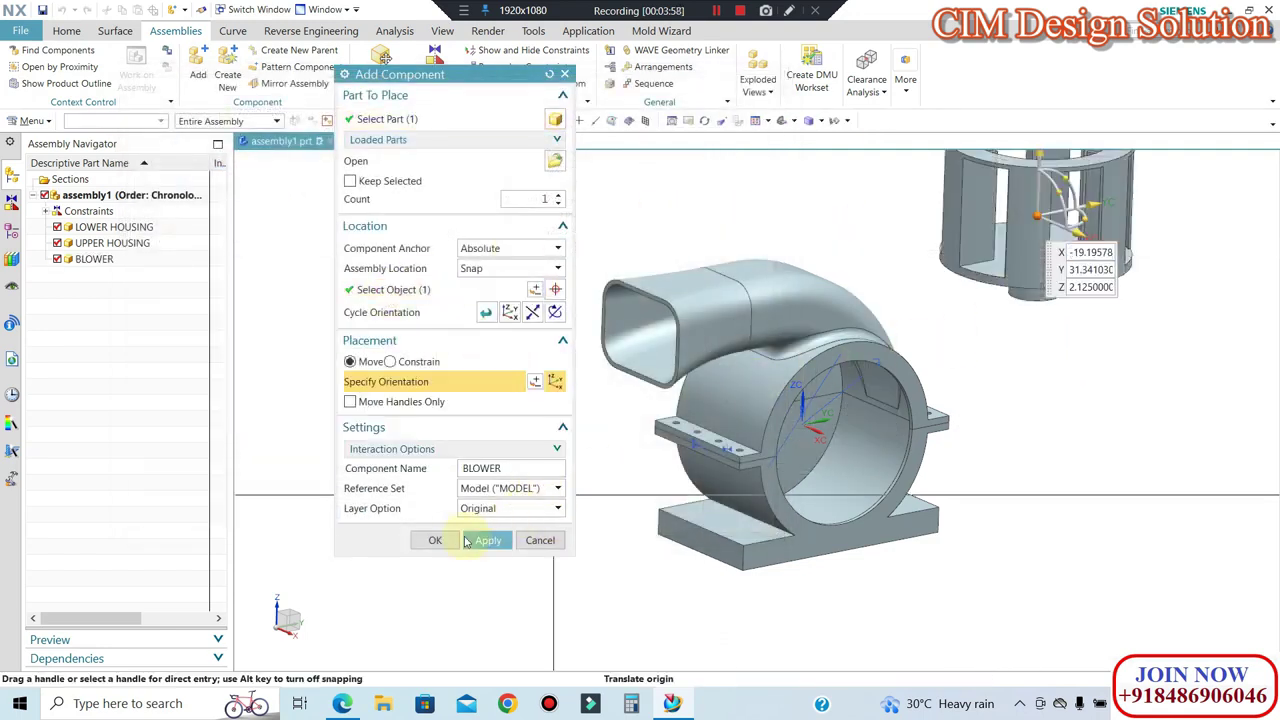
left_click(436, 539)
scroll(743, 580, "down", 2)
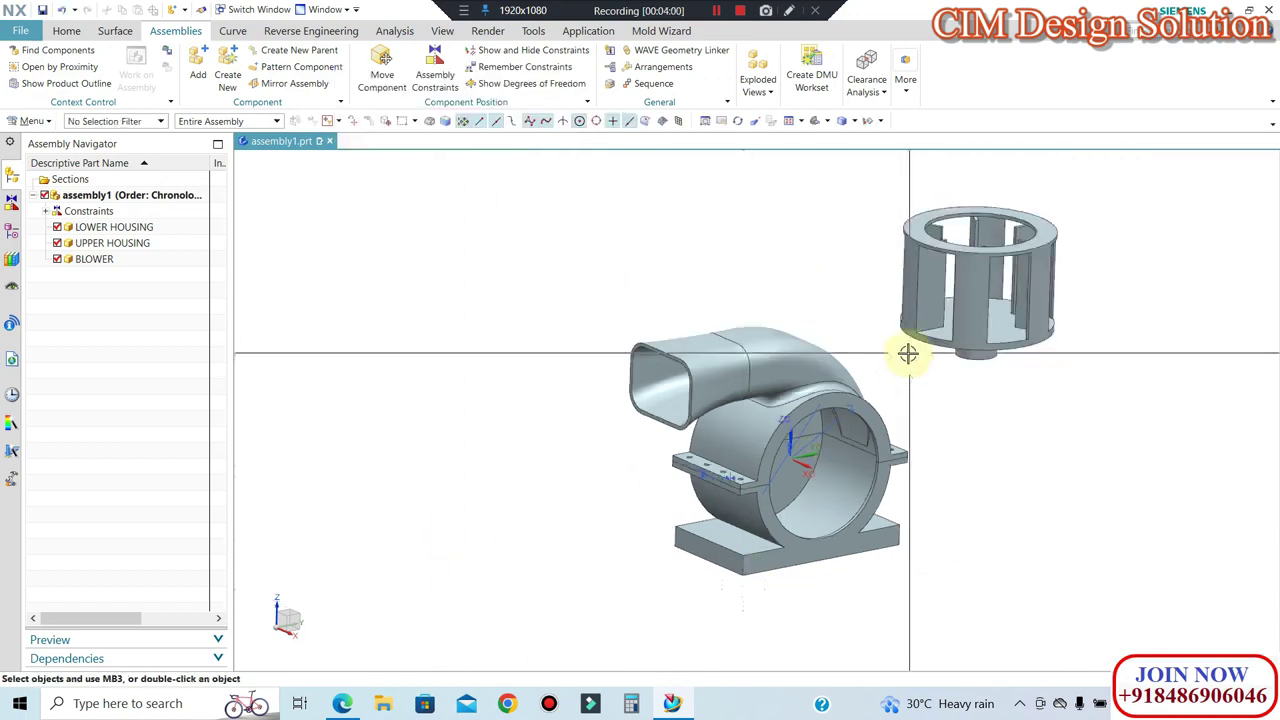
Step: Align the blower's centerline to the housing bore edge with an Infer Center/Axis constraint
scroll(768, 320, "down", 1)
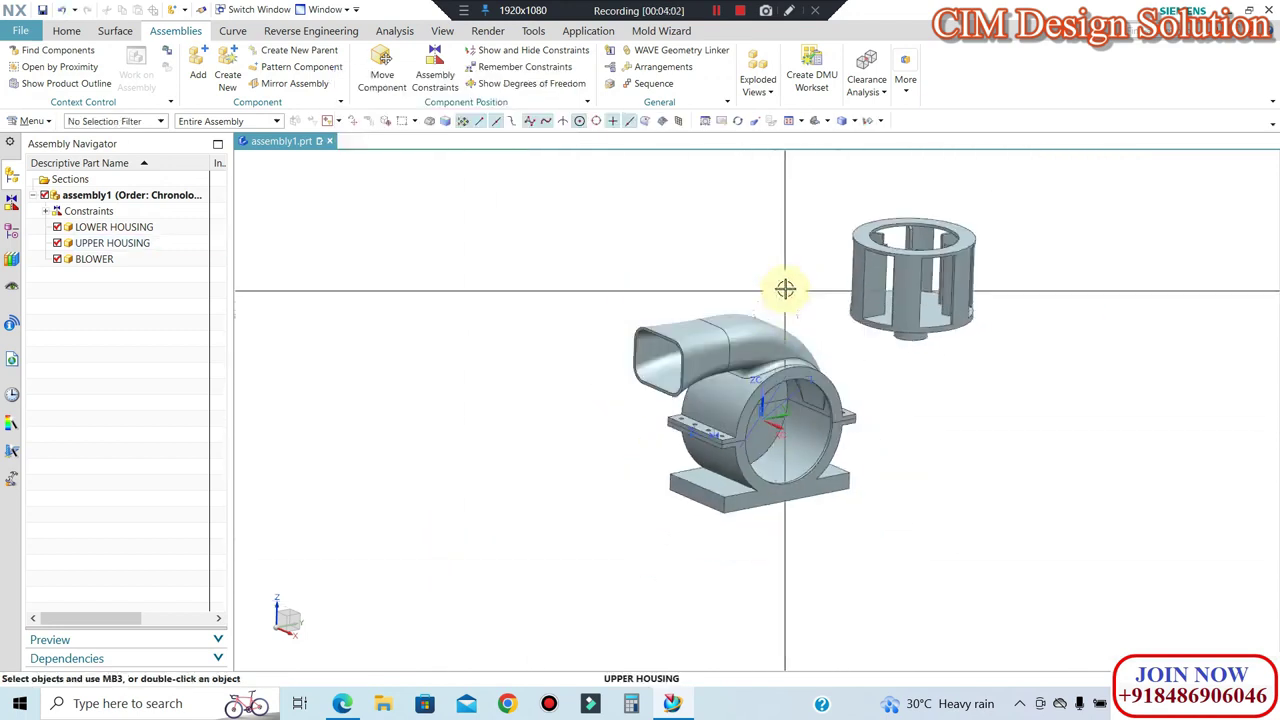
scroll(760, 296, "up", 1)
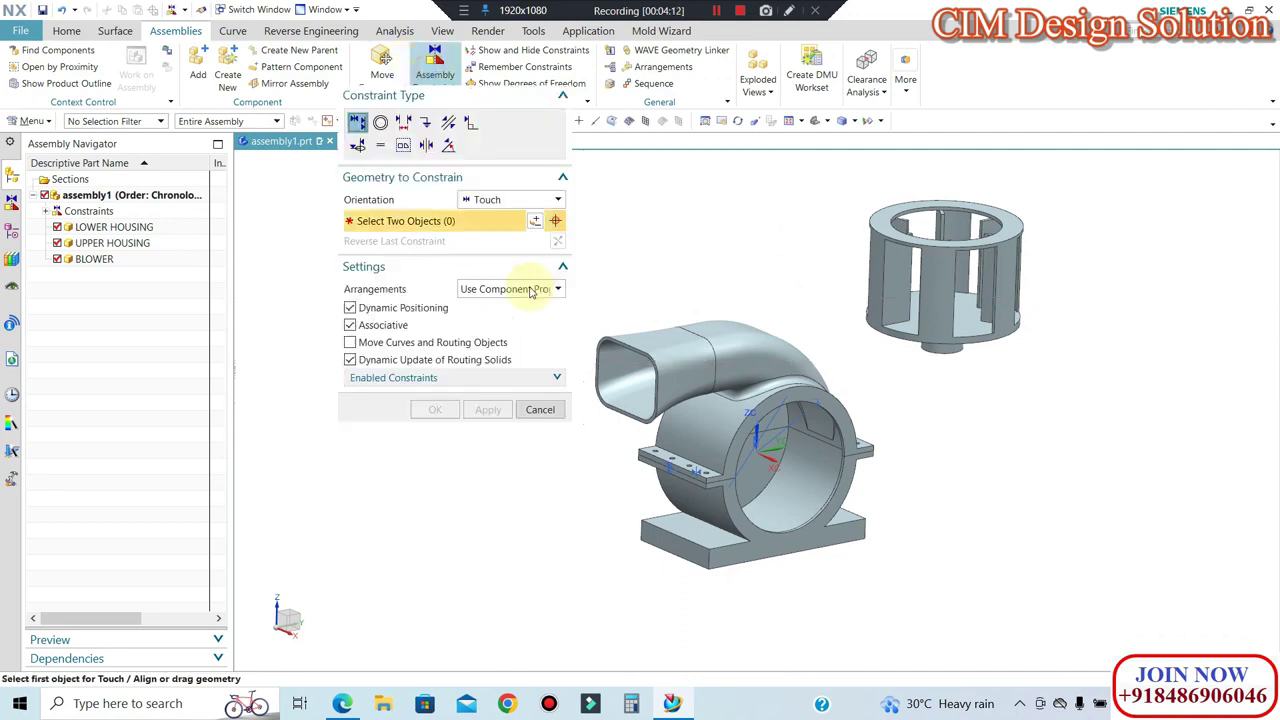
left_click(508, 197)
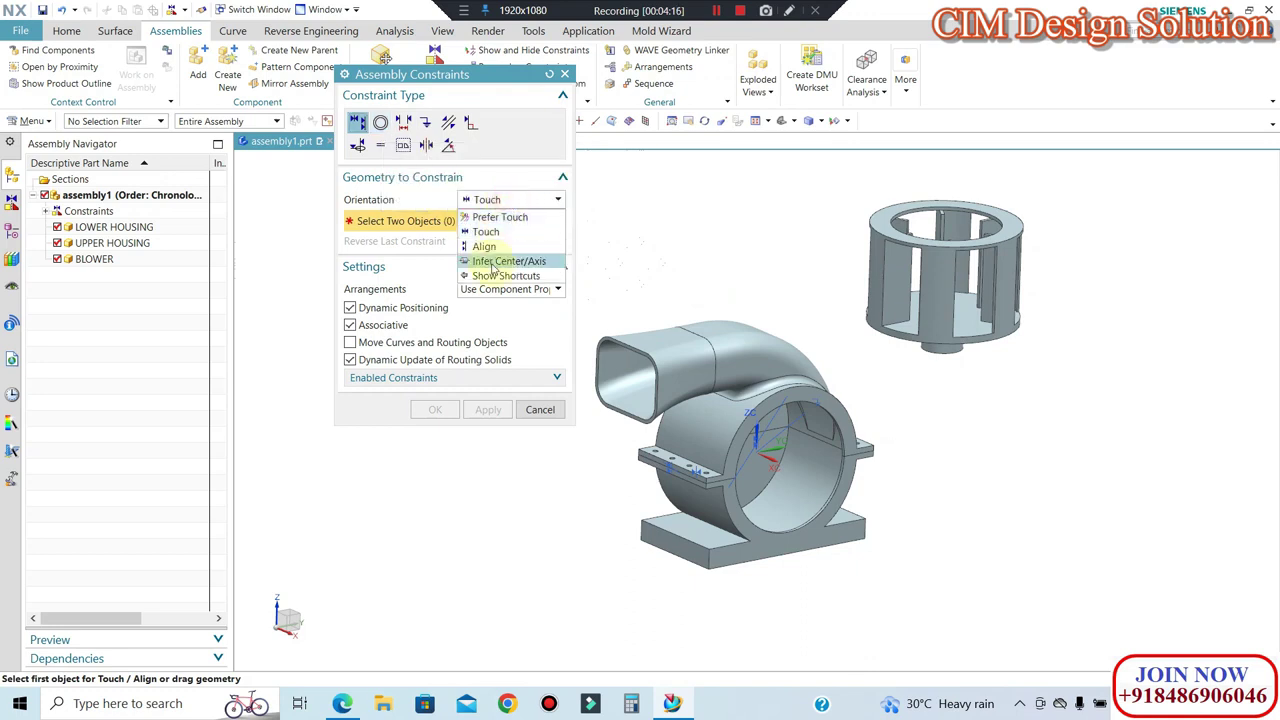
left_click(493, 261)
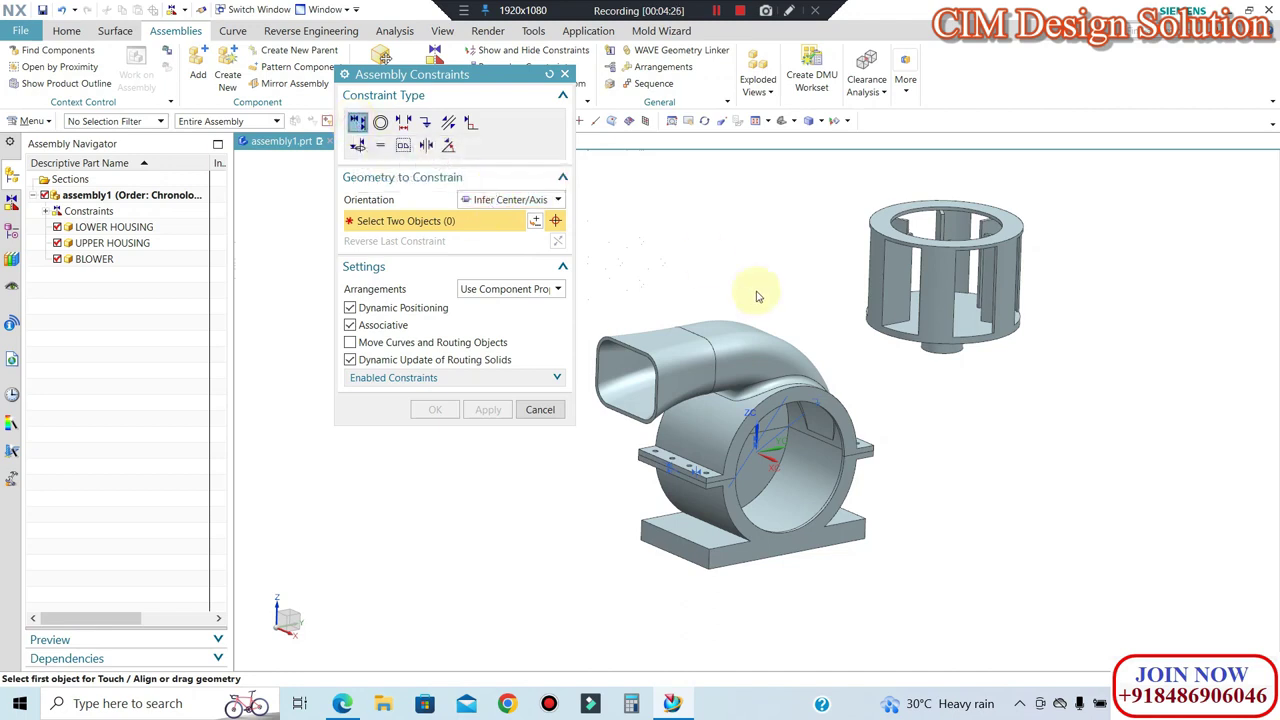
scroll(920, 343, "up", 3)
scroll(945, 340, "up", 2)
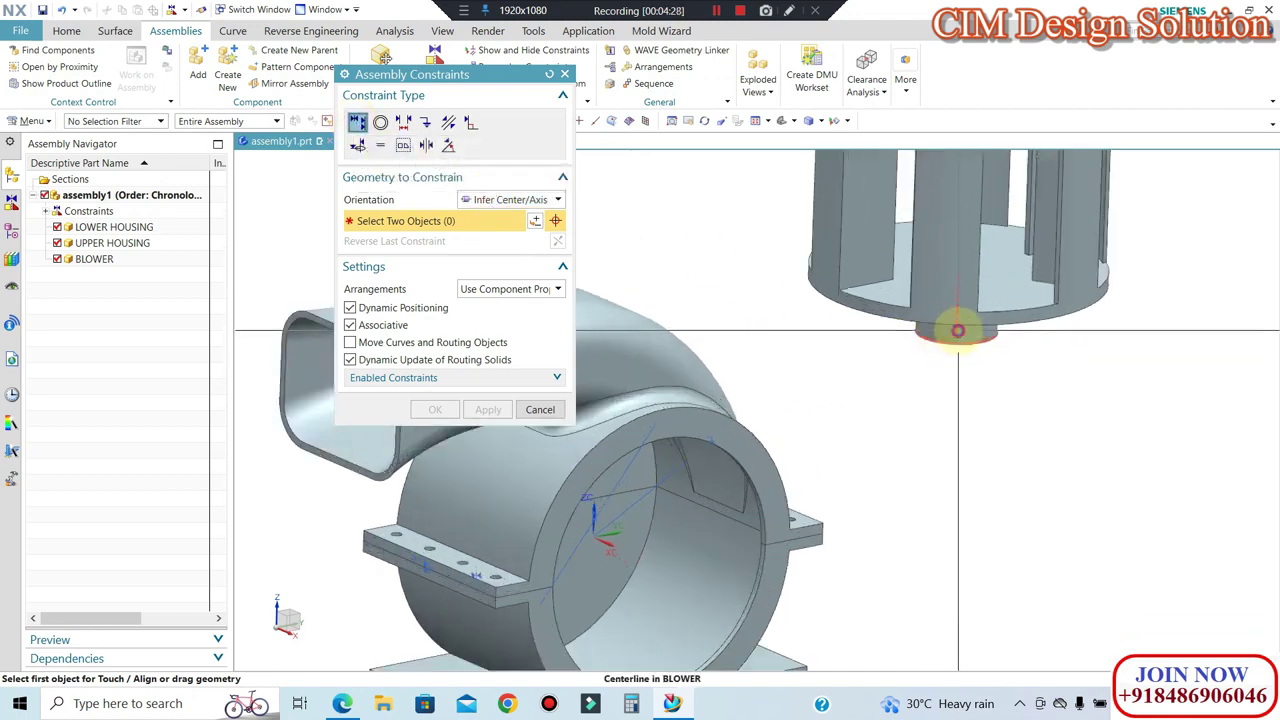
left_click(957, 330)
scroll(990, 360, "down", 3)
scroll(800, 555, "up", 5)
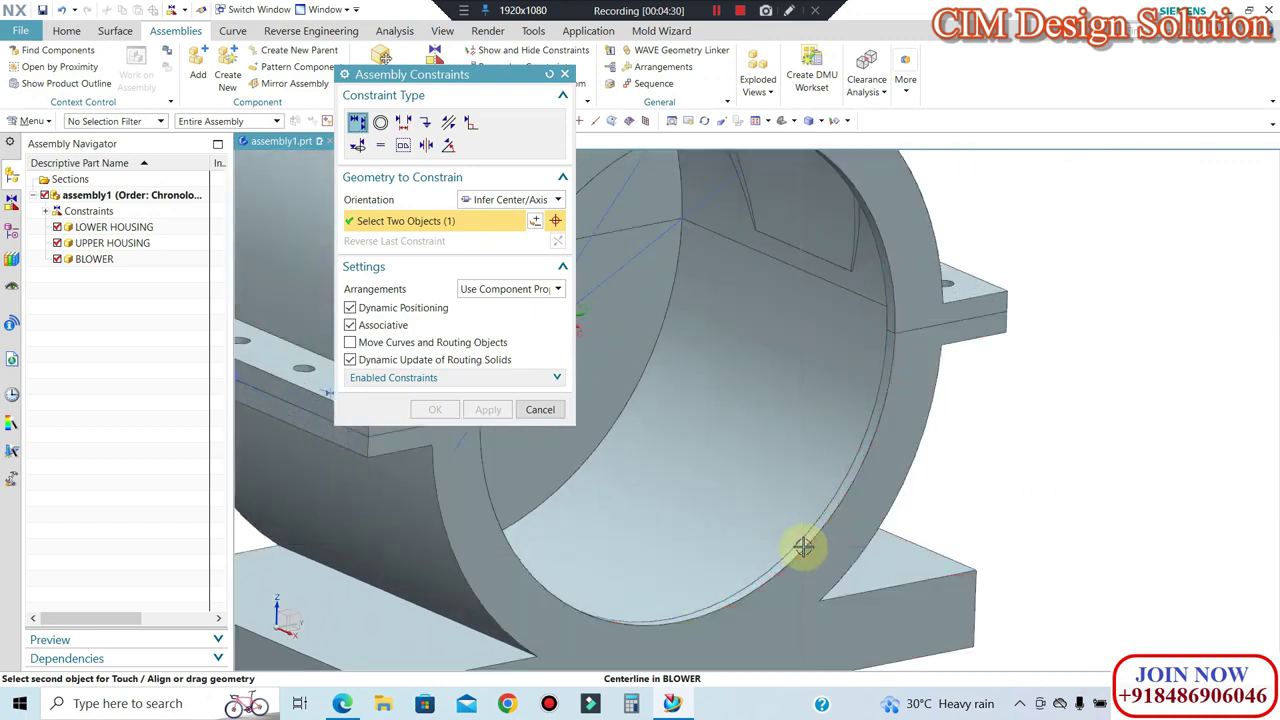
left_click(803, 547)
scroll(880, 395, "down", 5)
middle_click_drag(908, 402, 955, 428)
left_click(493, 410)
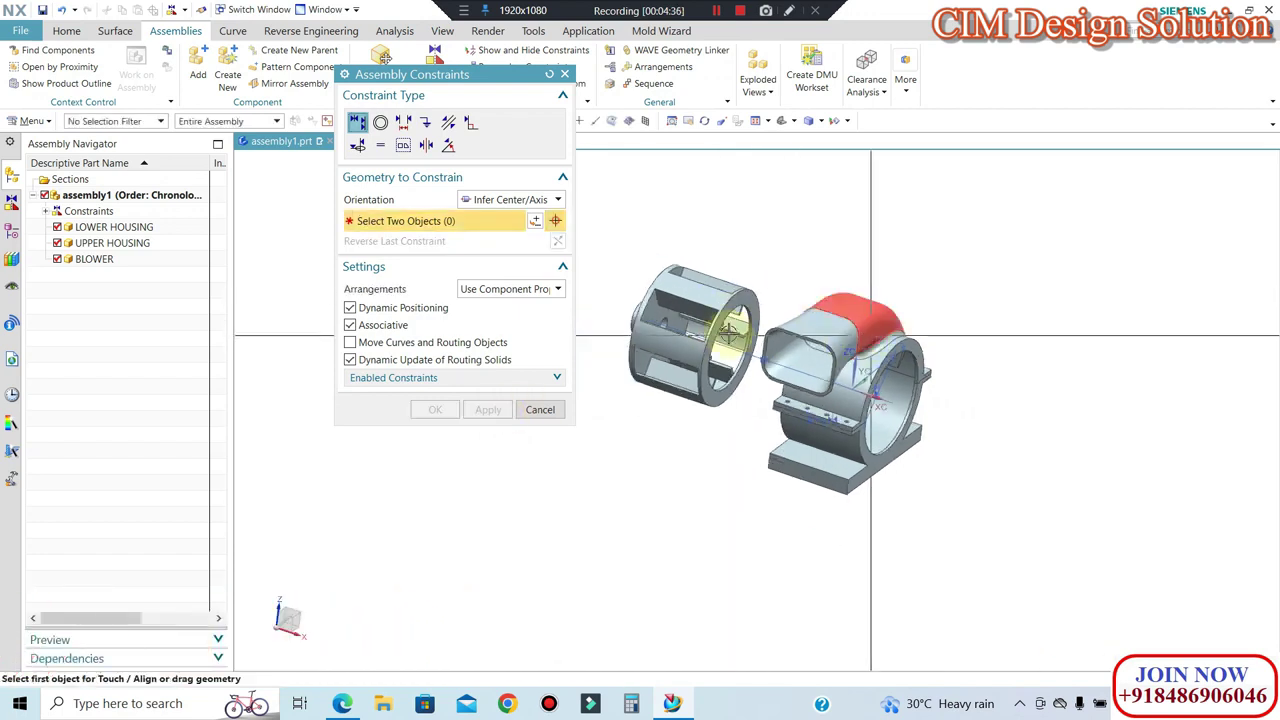
Step: Pick the blower's ring face and change the constraint type to Distance
scroll(730, 330, "up", 3)
left_click(760, 340)
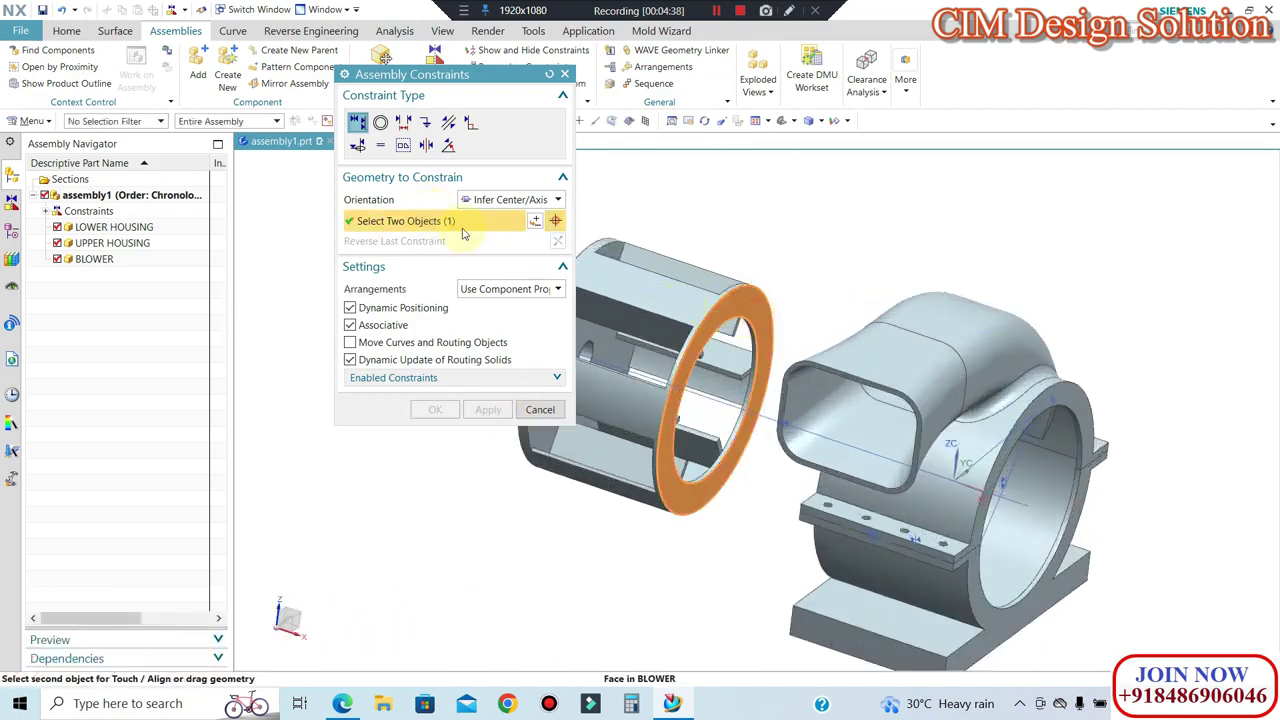
middle_click_drag(1043, 437, 1063, 434)
left_click(486, 199)
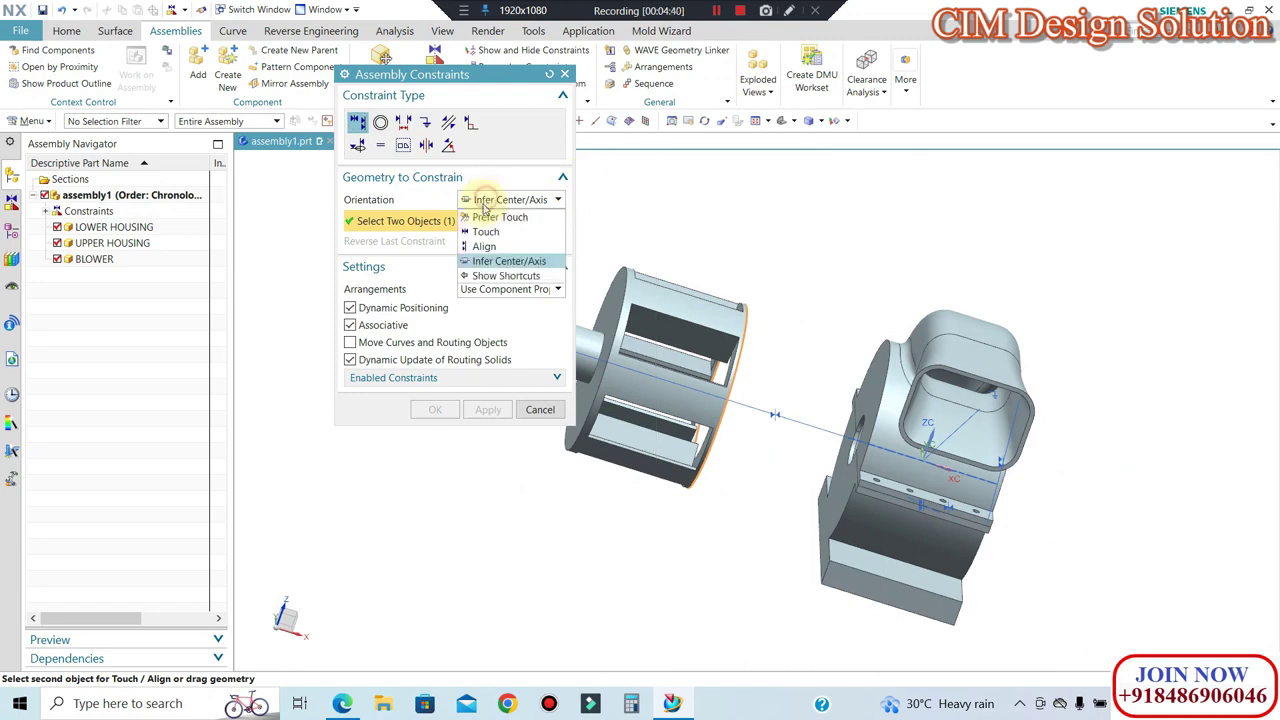
left_click(404, 121)
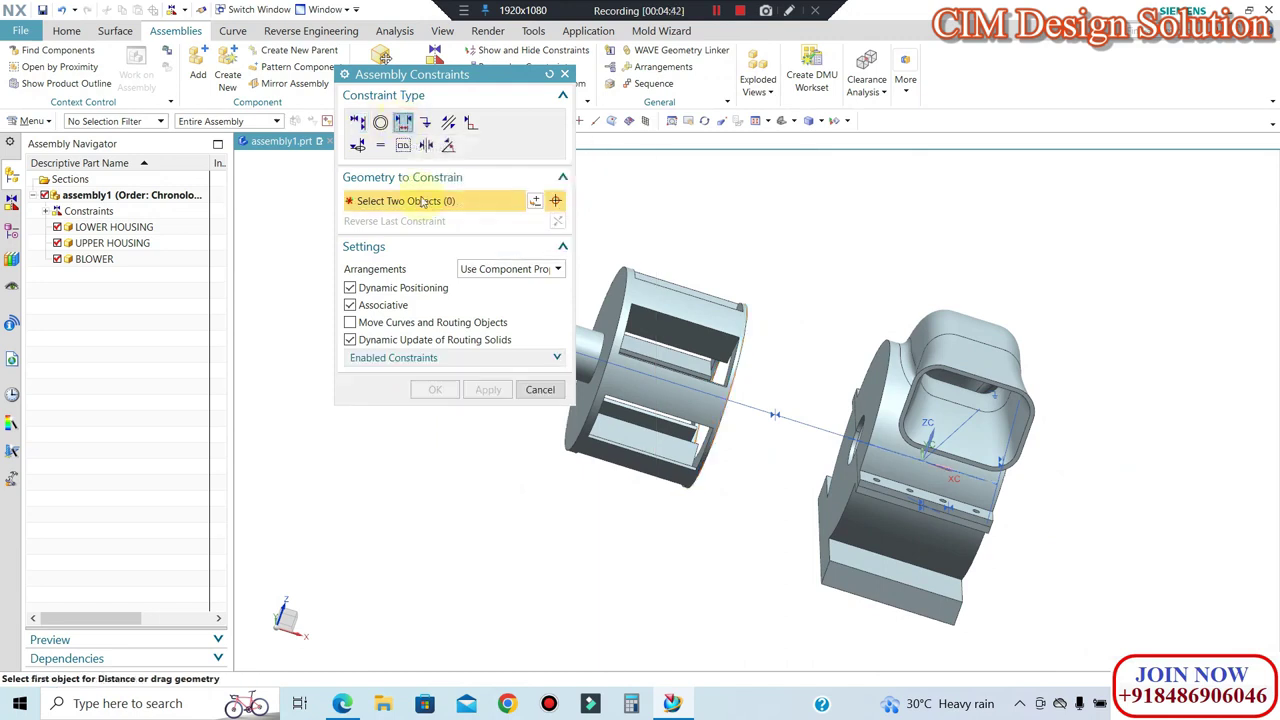
Step: Select the blower's circular edge and the housing hole face for the Distance constraint
mouse_move(760, 414)
middle_mouse_down()
mouse_move(729, 400)
mouse_move(771, 304)
middle_mouse_up()
left_click(770, 303)
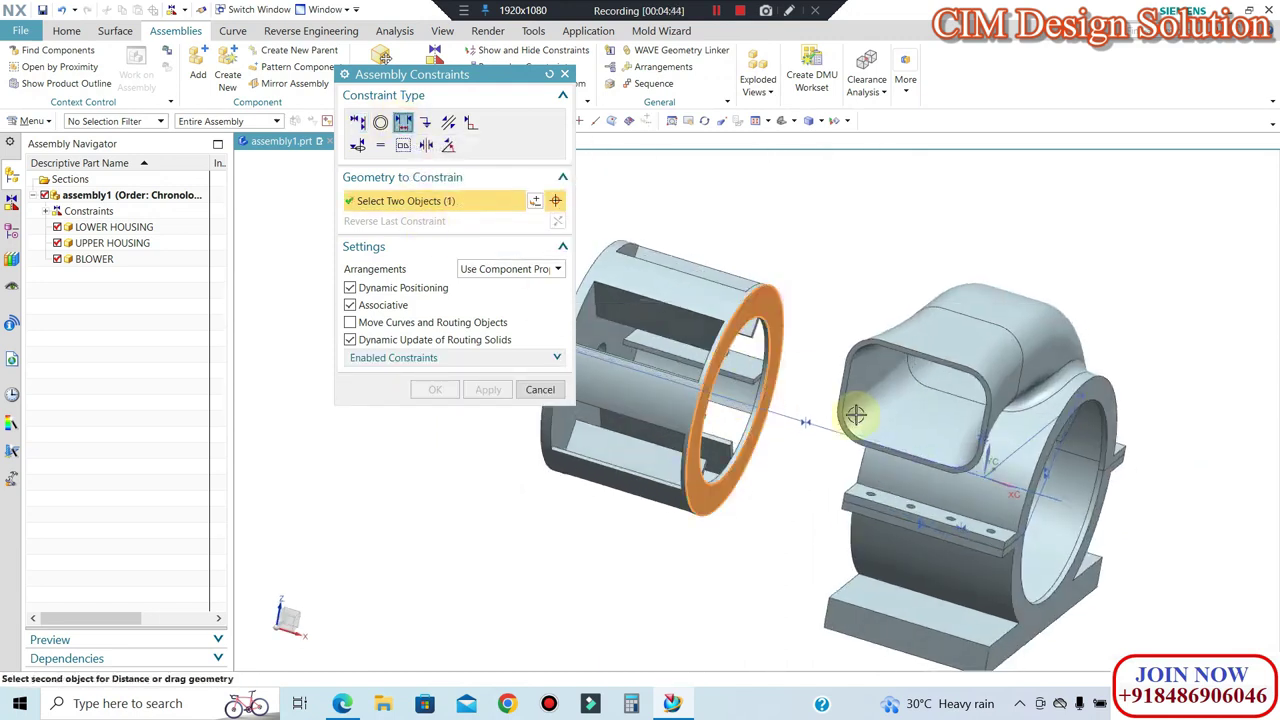
mouse_move(880, 314)
middle_mouse_down()
mouse_move(926, 337)
mouse_move(918, 300)
mouse_move(1014, 451)
mouse_move(991, 434)
mouse_move(1040, 461)
mouse_move(1049, 443)
middle_mouse_up()
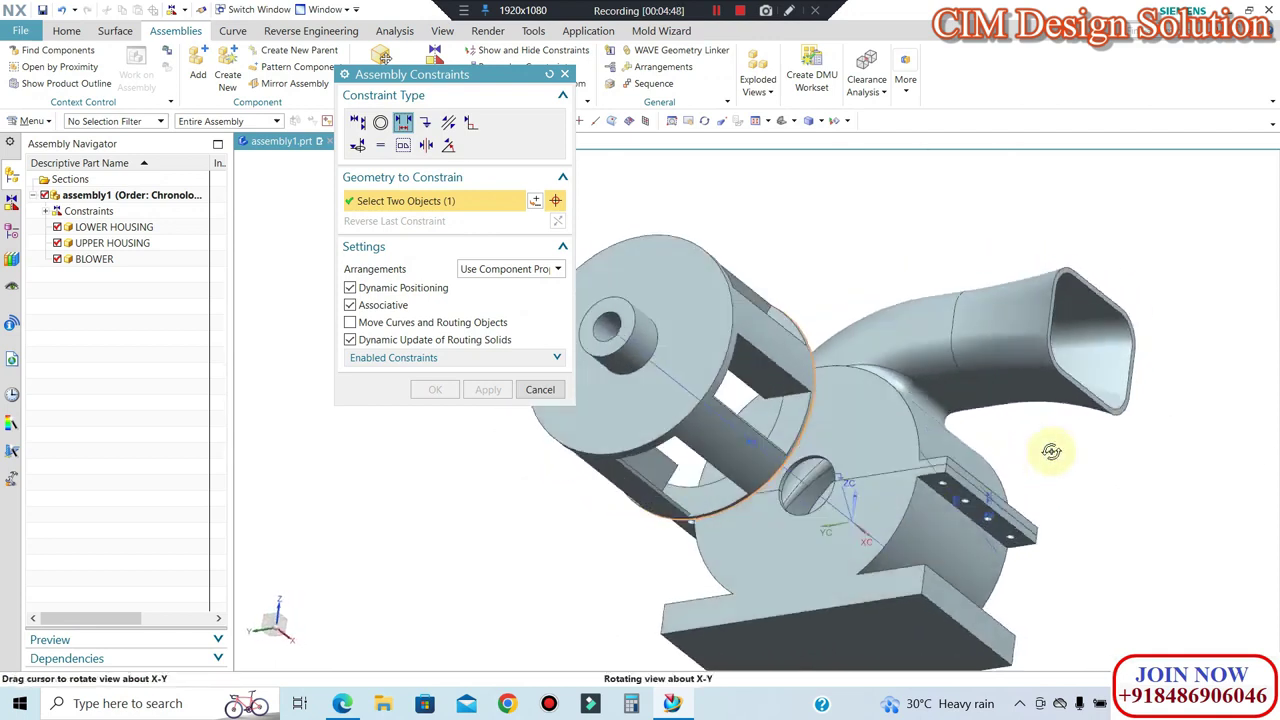
scroll(800, 486, "up", 5)
left_click(810, 466)
scroll(810, 466, "down", 3)
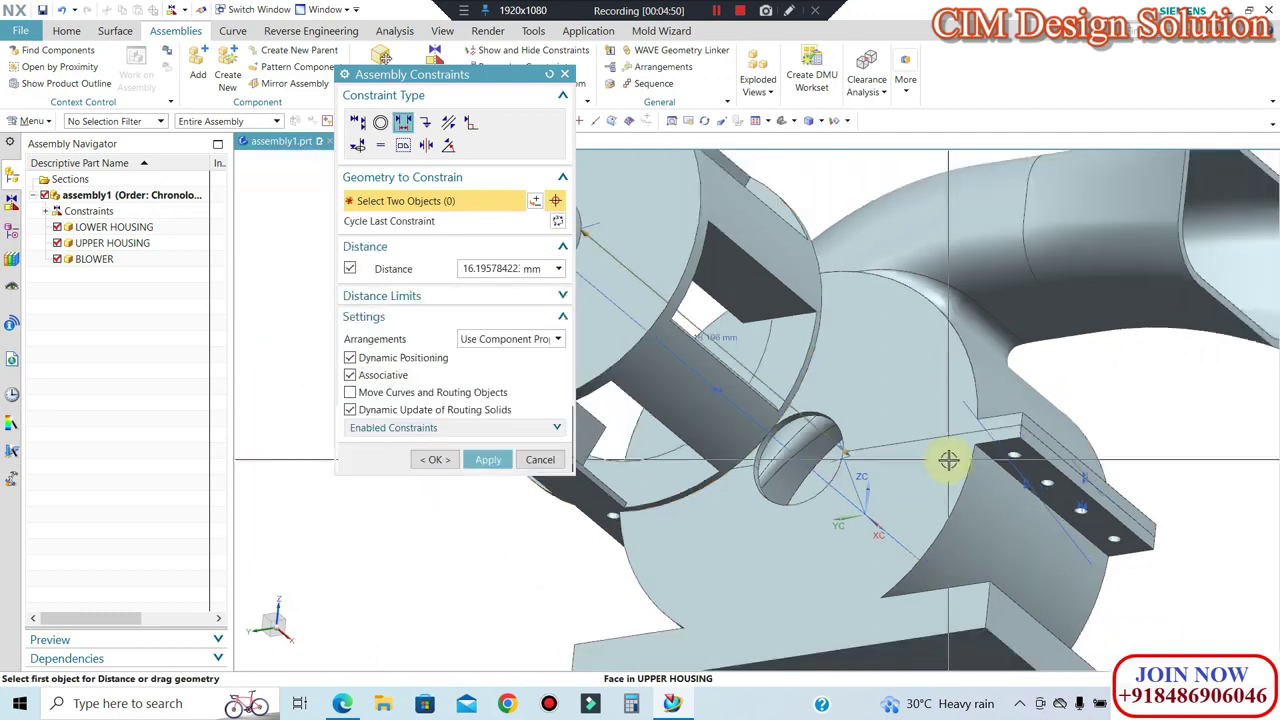
scroll(1149, 480, "down", 3)
Step: Set the distance to 0.25/2 (0.125 mm), confirm it, and switch to a front view
mouse_move(1149, 480)
middle_mouse_down()
mouse_move(1080, 420)
mouse_move(1038, 425)
middle_mouse_up()
scroll(1100, 357, "up", 3)
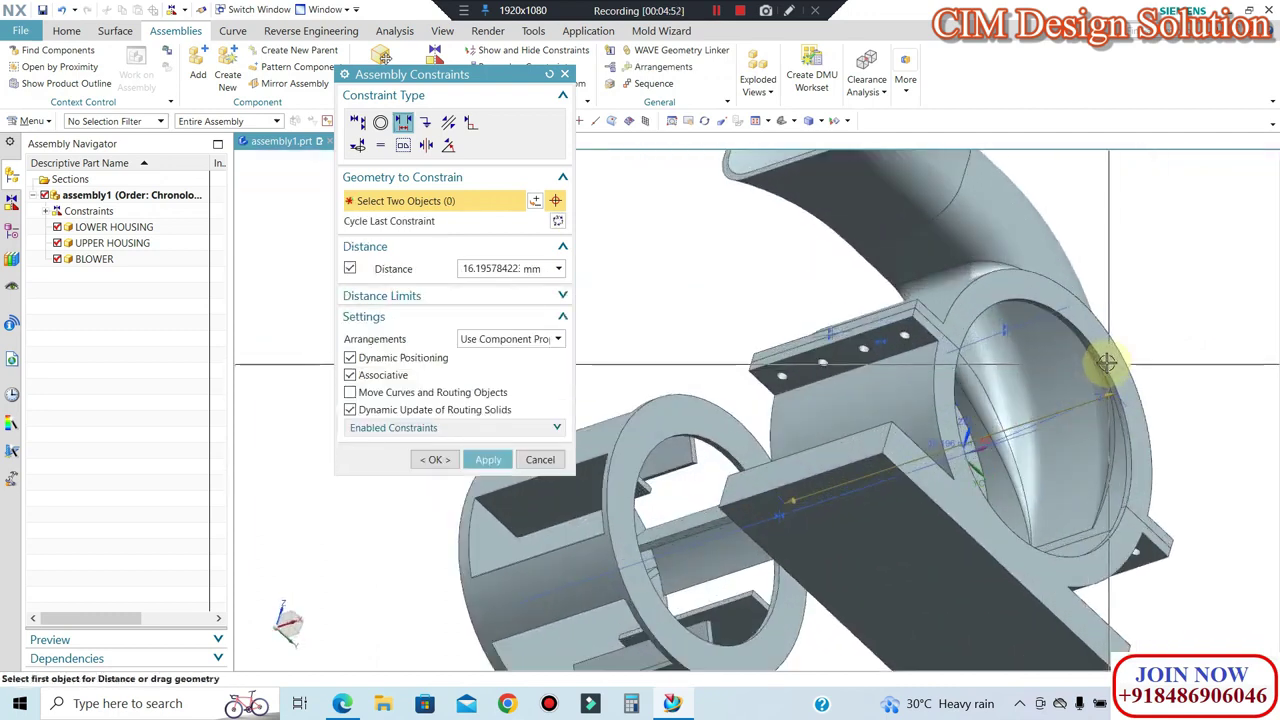
scroll(1080, 349, "up", 3)
scroll(1092, 378, "down", 3)
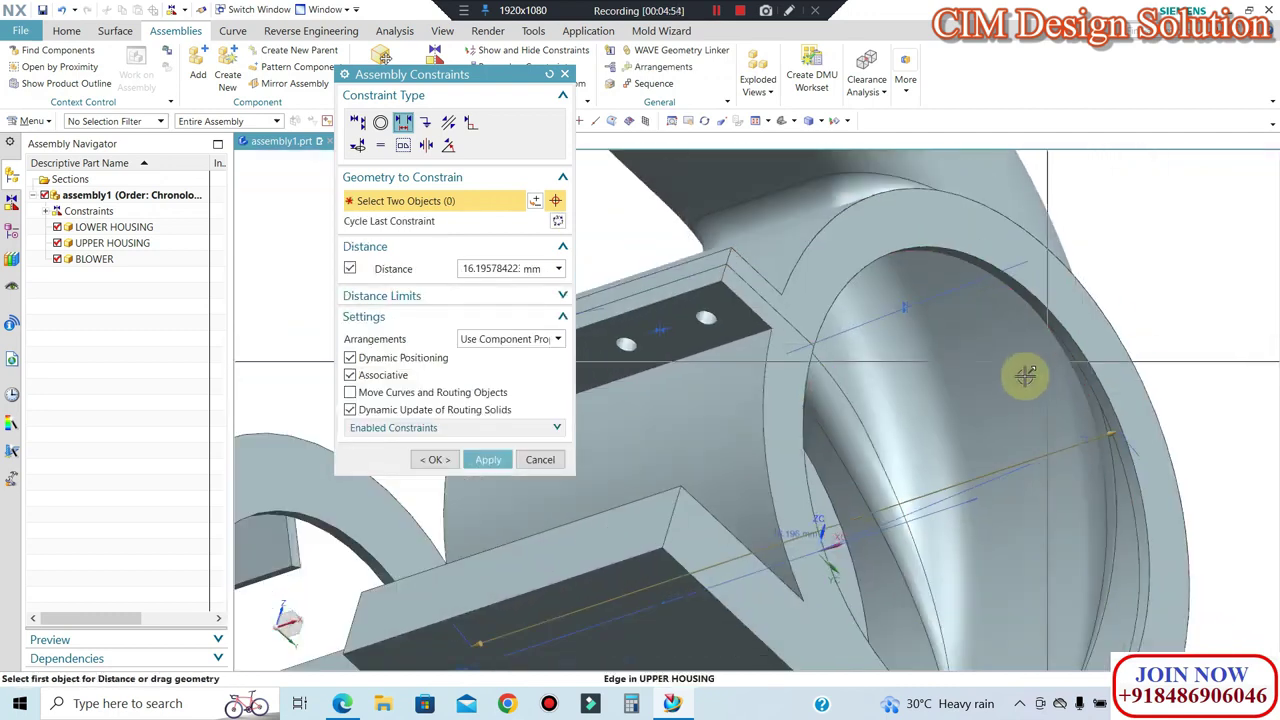
scroll(1023, 371, "down", 3)
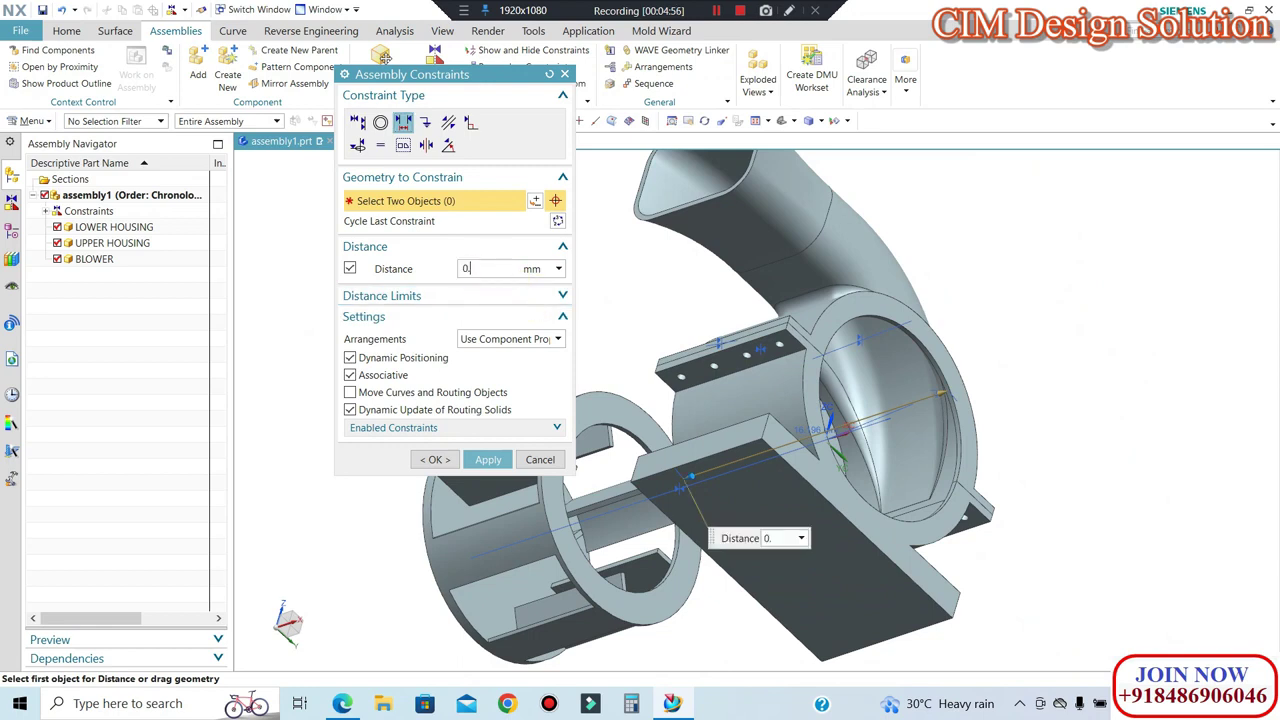
type("25/2")
left_click(489, 270)
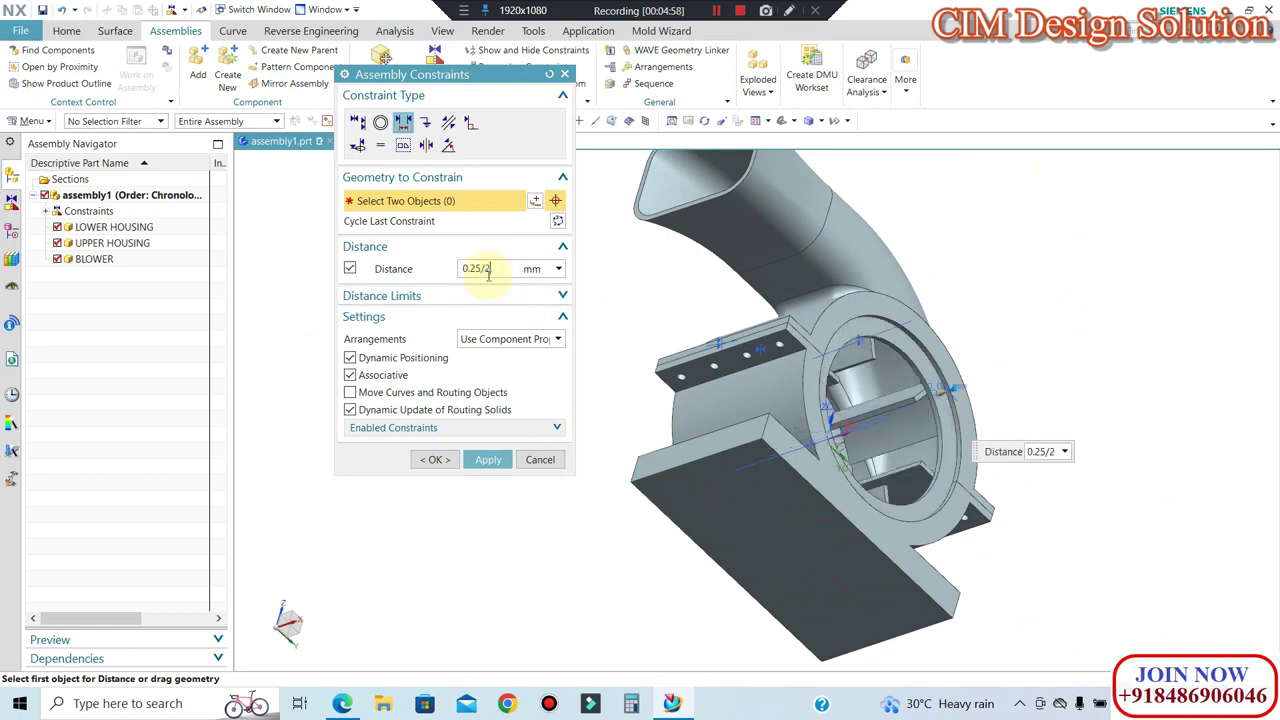
left_click(428, 461)
key("ctrl+alt+f")
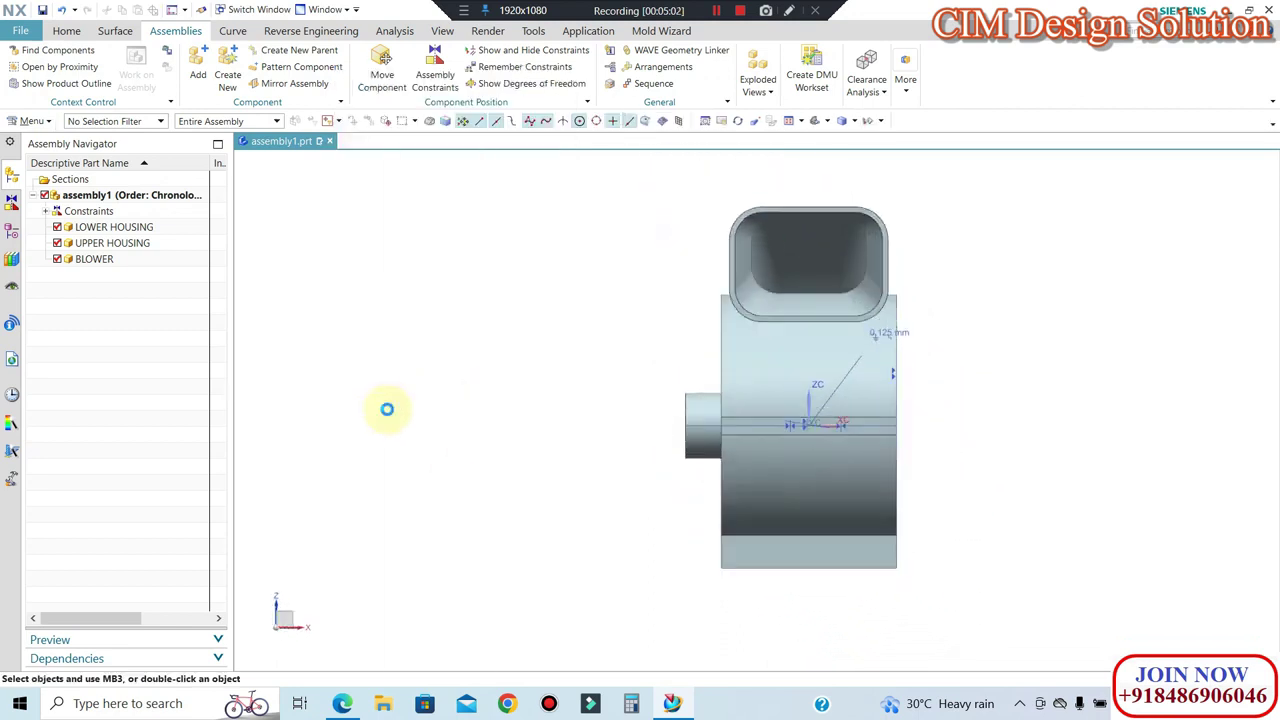
Step: Start a View Section cut and orbit the sectioned model to an isometric angle
key("ctrl+h")
scroll(766, 309, "up", 3)
scroll(671, 290, "up", 3)
scroll(640, 272, "down", 2)
scroll(640, 272, "down", 2)
middle_click_drag(1093, 296, 1123, 282)
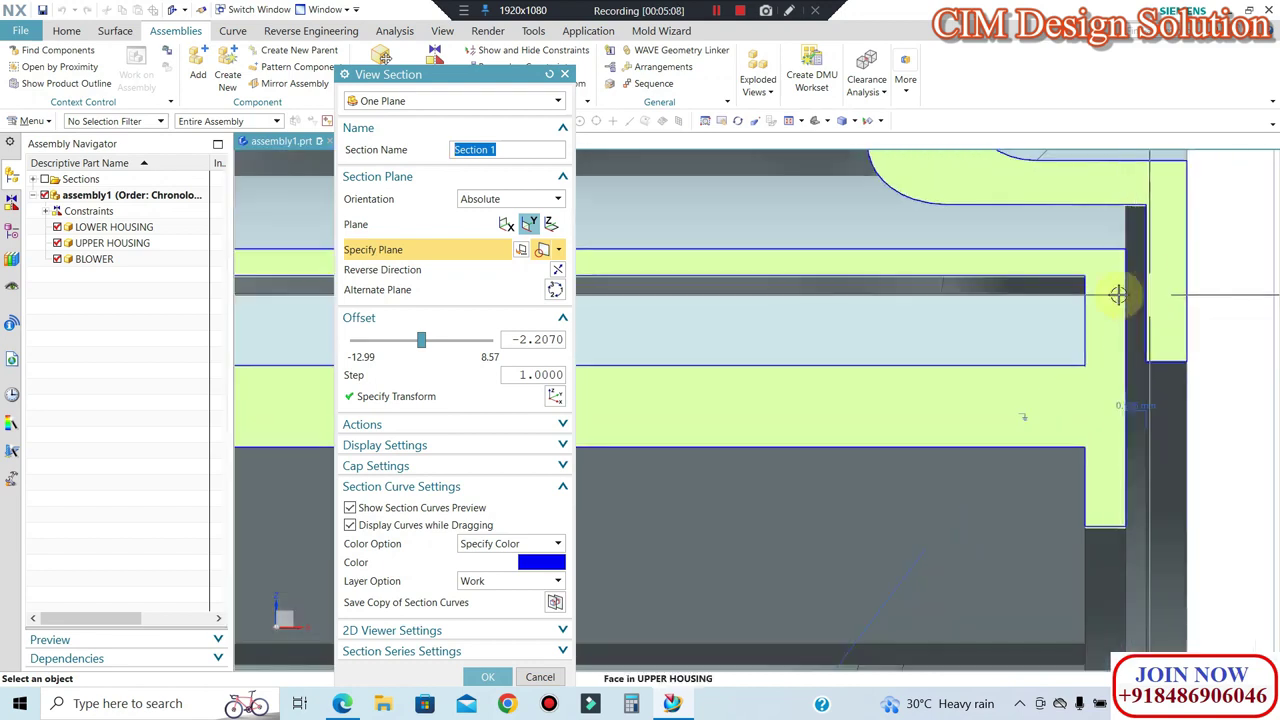
scroll(1130, 300, "down", 3)
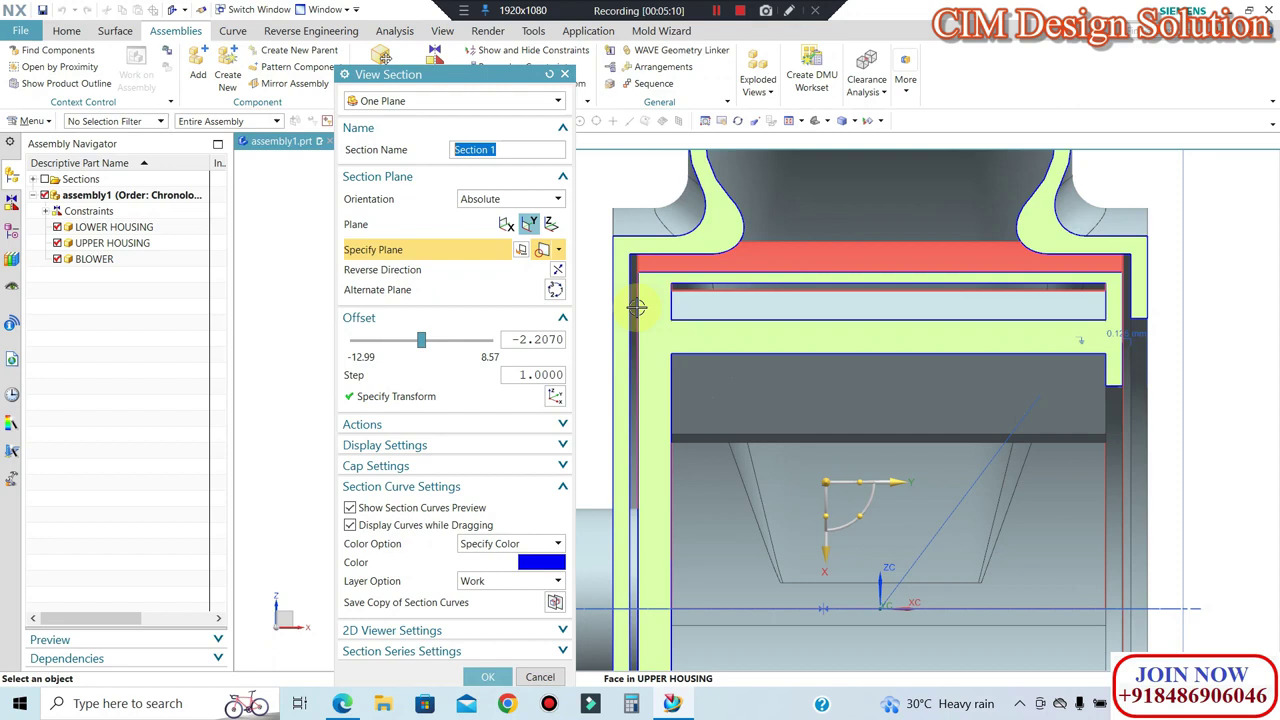
scroll(1114, 309, "up", 3)
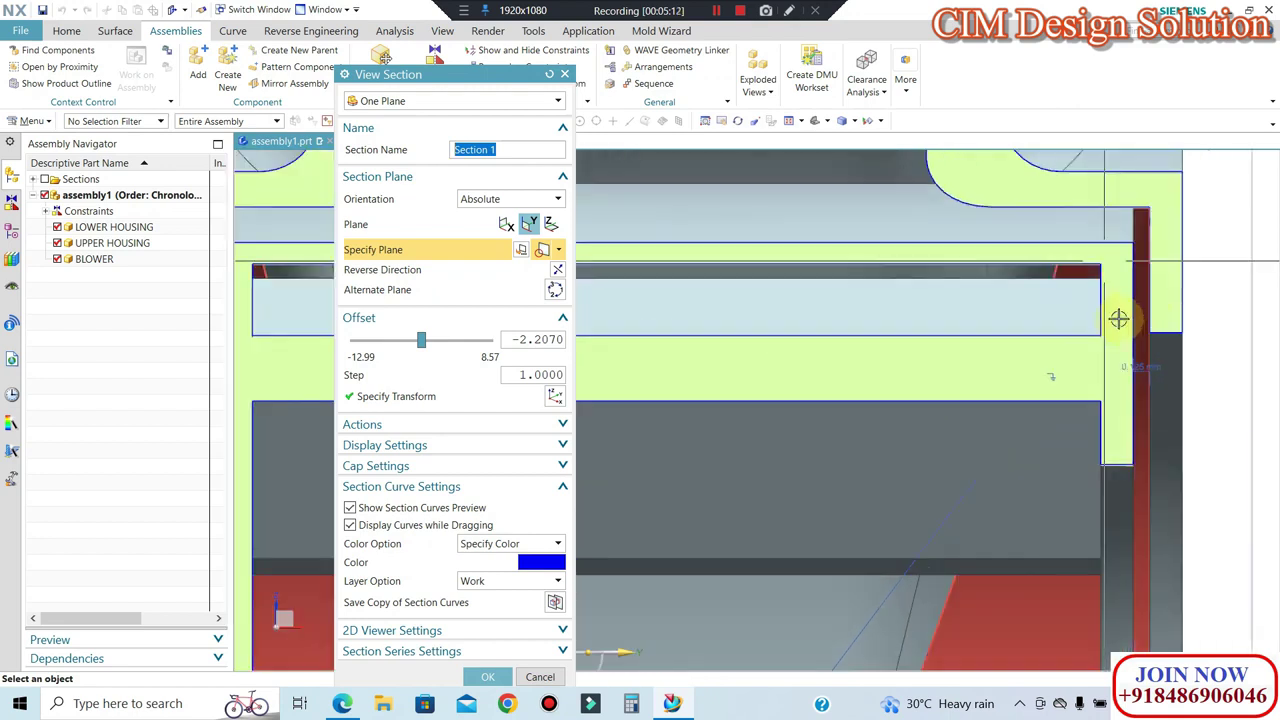
scroll(1115, 305, "down", 3)
scroll(990, 400, "down", 3)
mouse_move(991, 400)
middle_mouse_down()
mouse_move(960, 382)
mouse_move(965, 410)
mouse_move(842, 446)
middle_mouse_up()
scroll(842, 446, "up", 2)
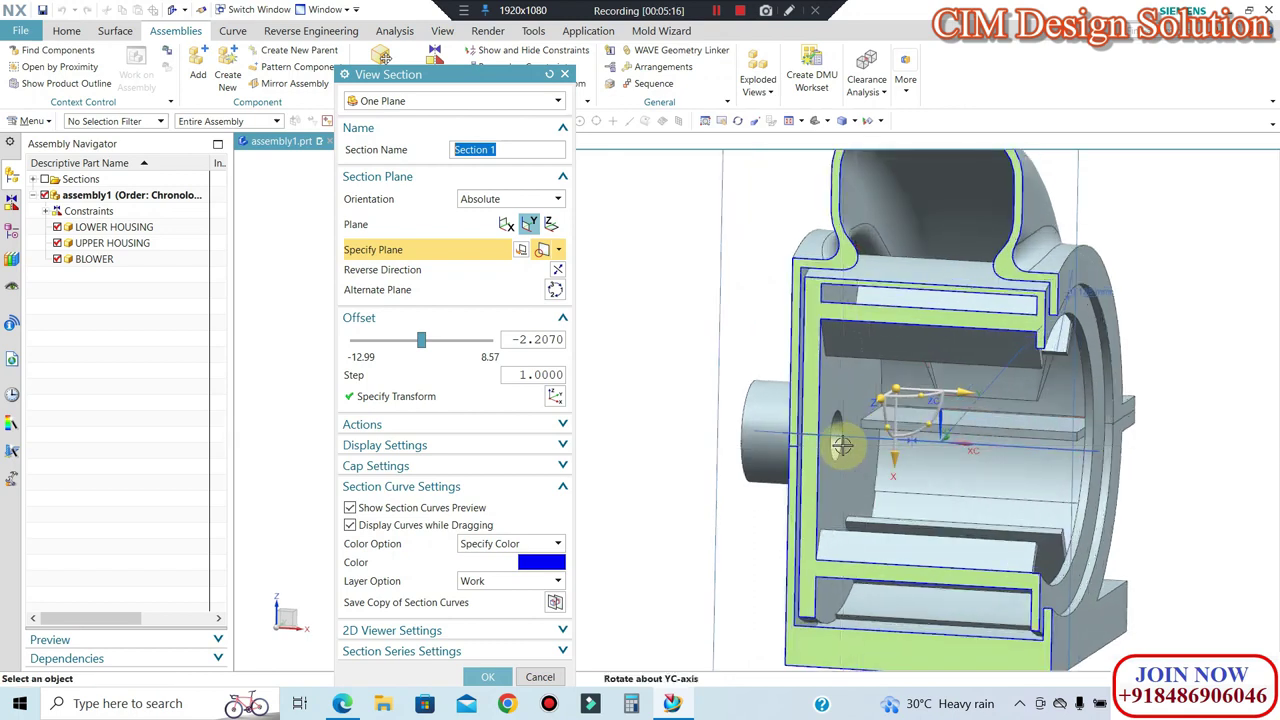
Step: Section the assembly on the Y plane through the centre point, inspect the cut, and confirm
left_click(507, 222)
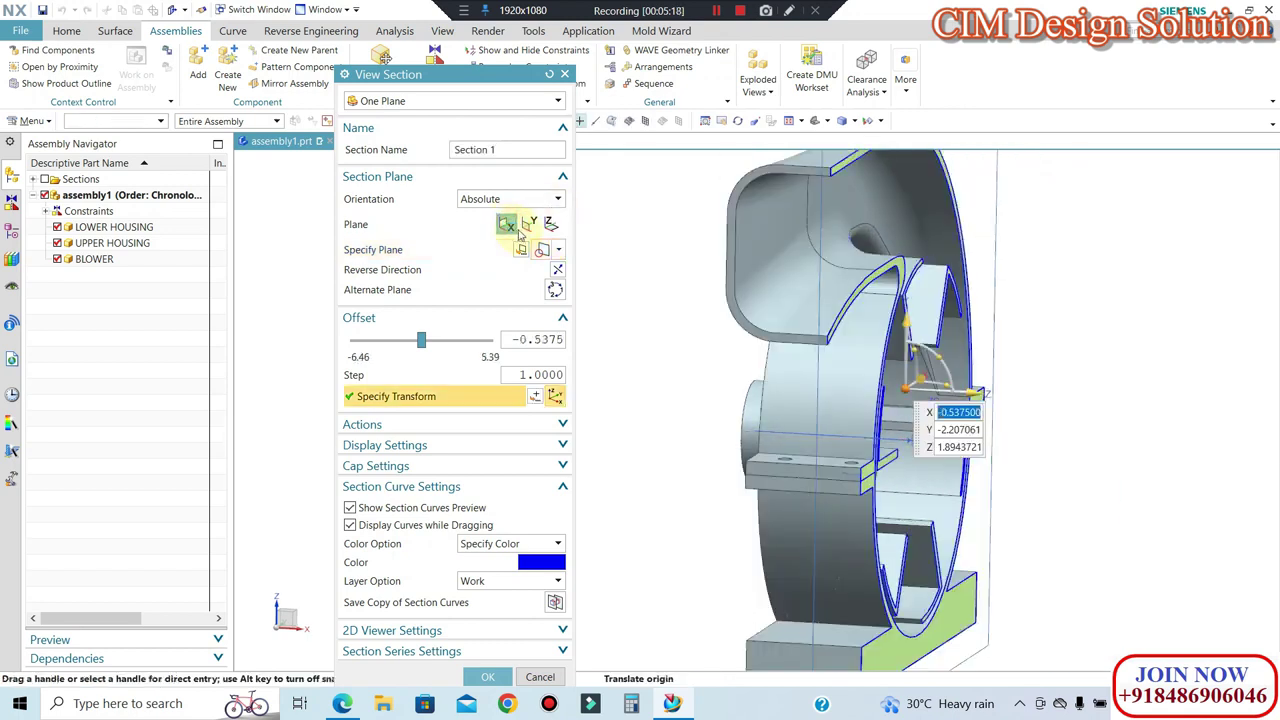
left_click(527, 219)
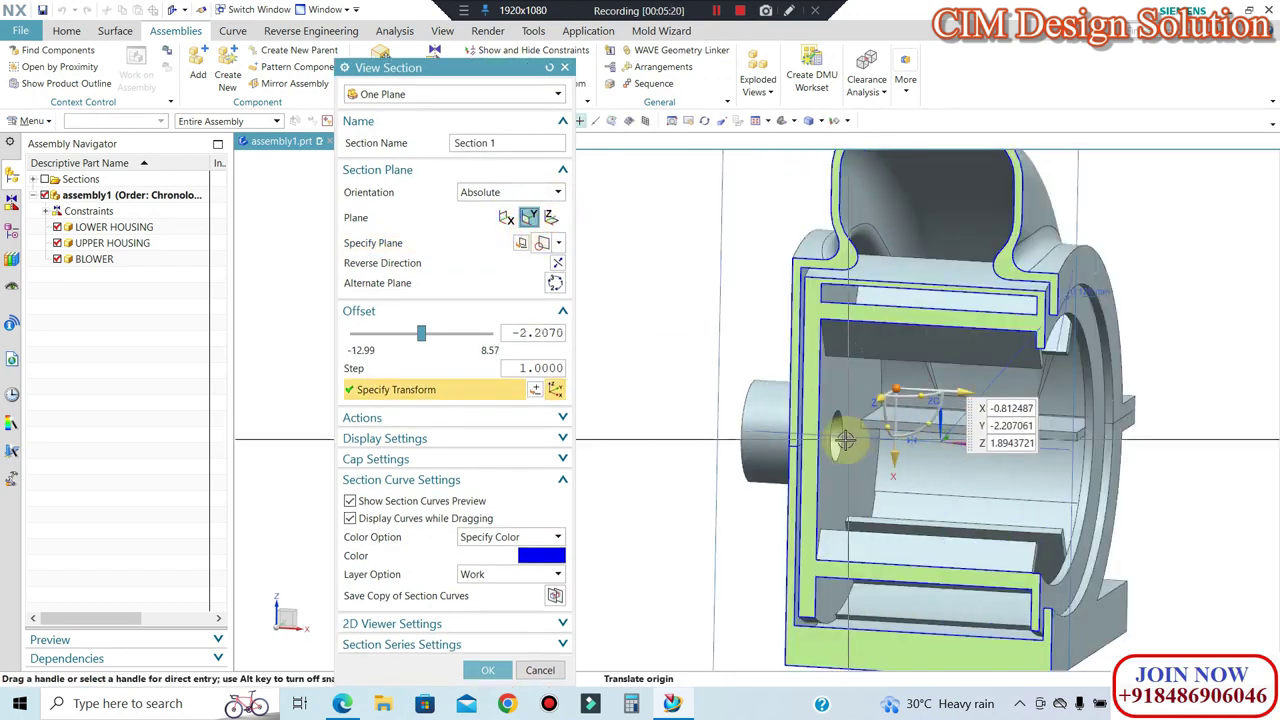
left_click(843, 443)
scroll(837, 449, "up", 3)
scroll(808, 369, "up", 3)
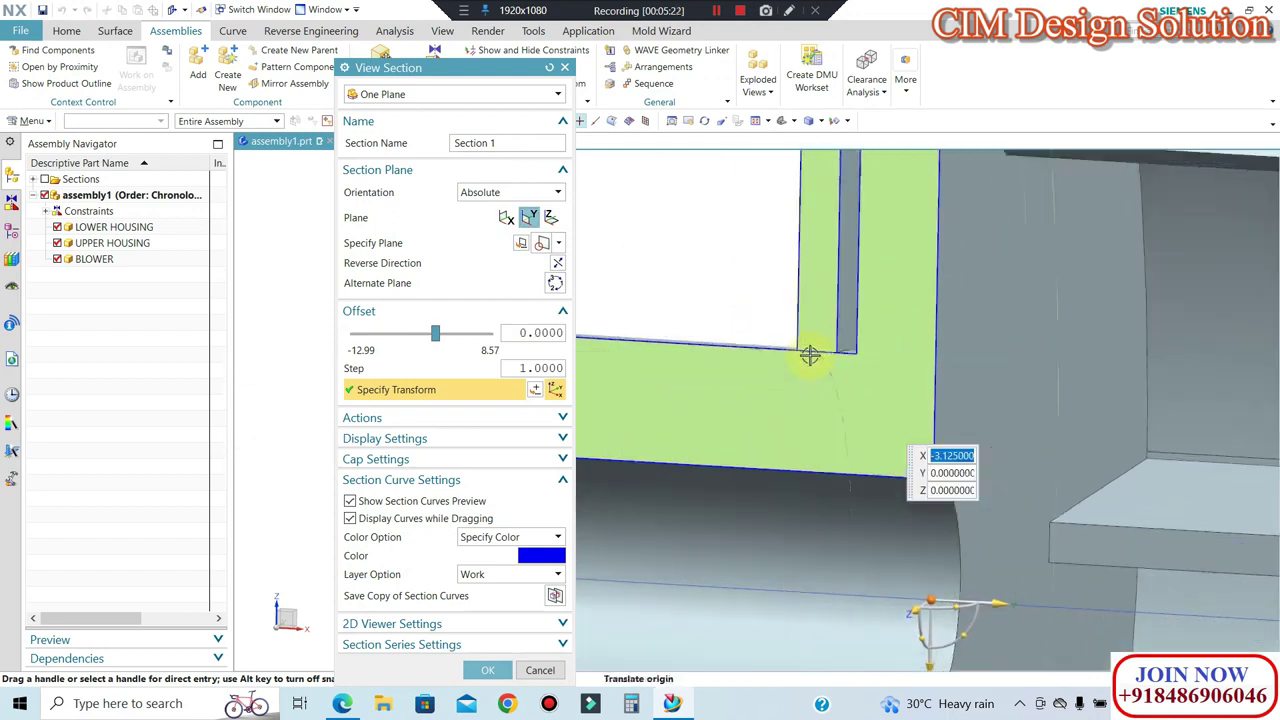
scroll(809, 355, "up", 2)
middle_click_drag(871, 357, 901, 256)
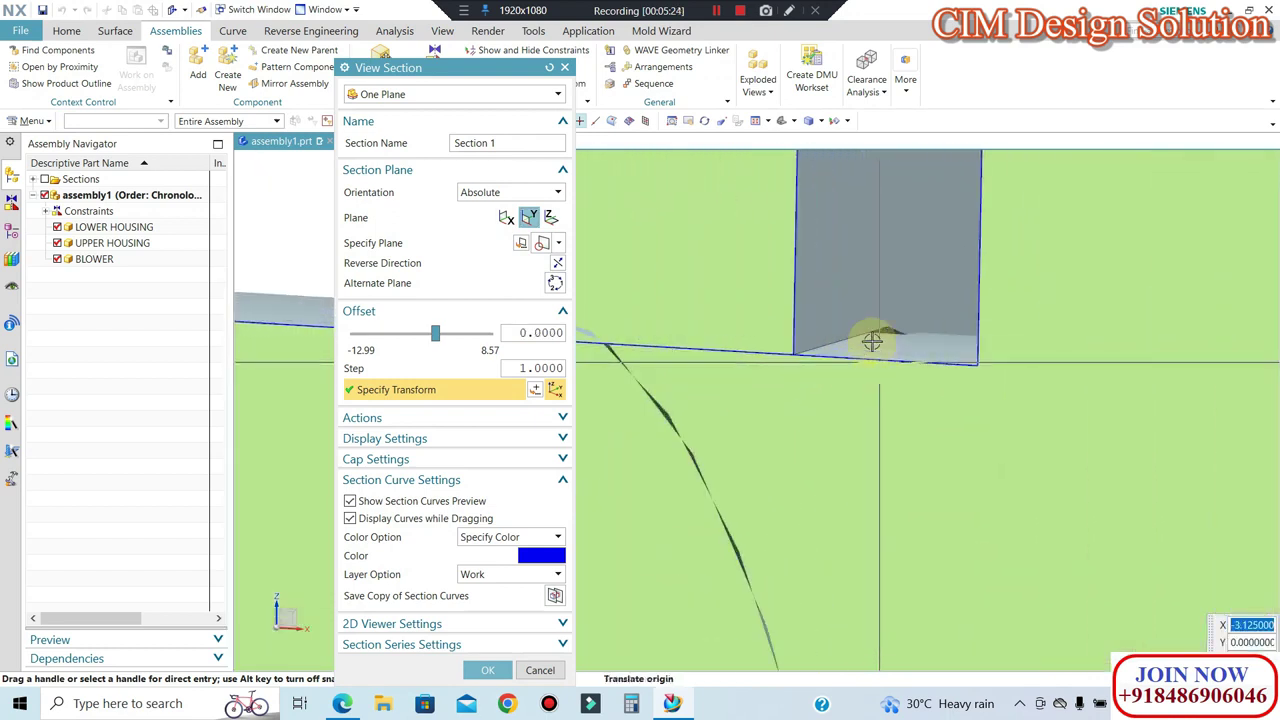
right_click(901, 256)
left_click(866, 352)
middle_click_drag(817, 336, 848, 344)
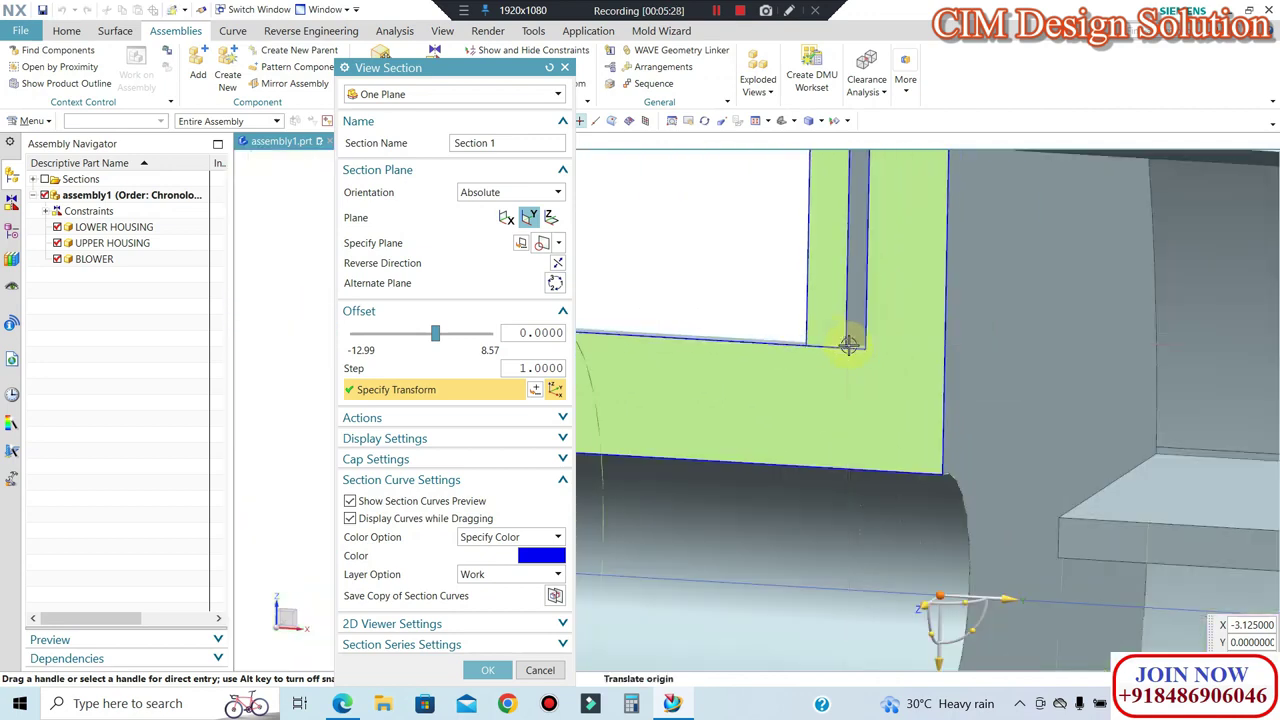
scroll(835, 330, "down", 5)
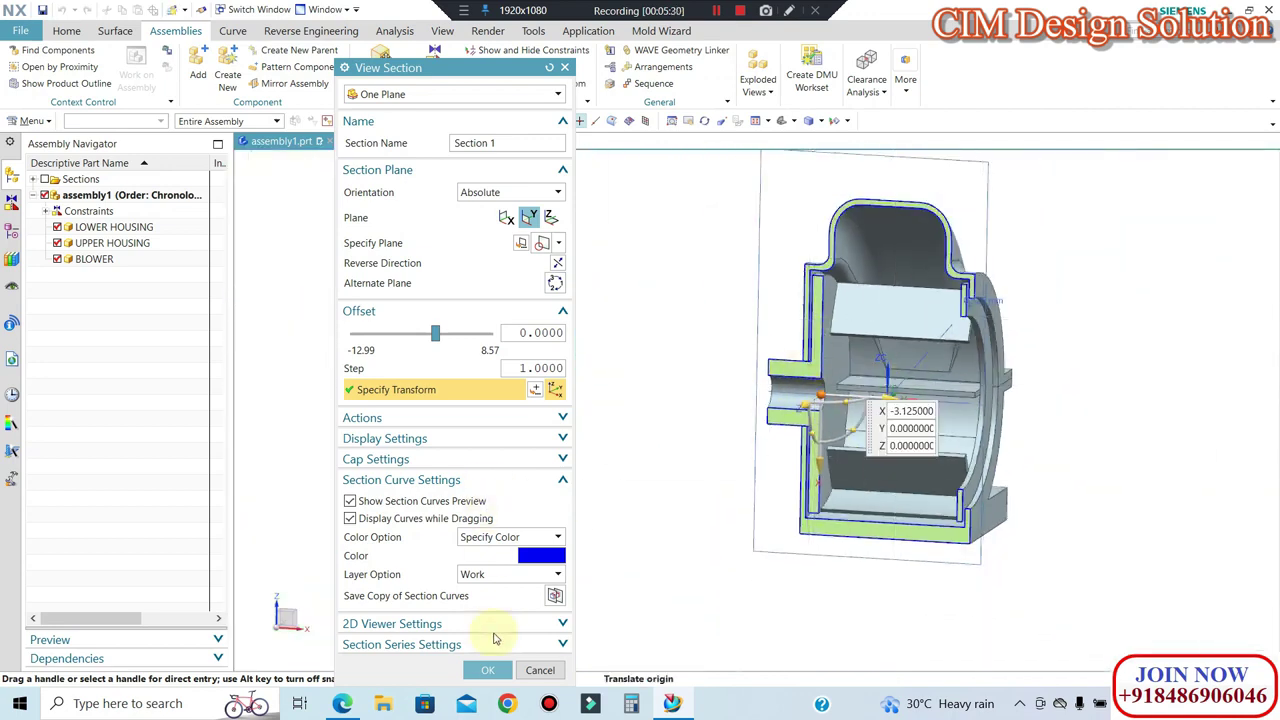
left_click(487, 669)
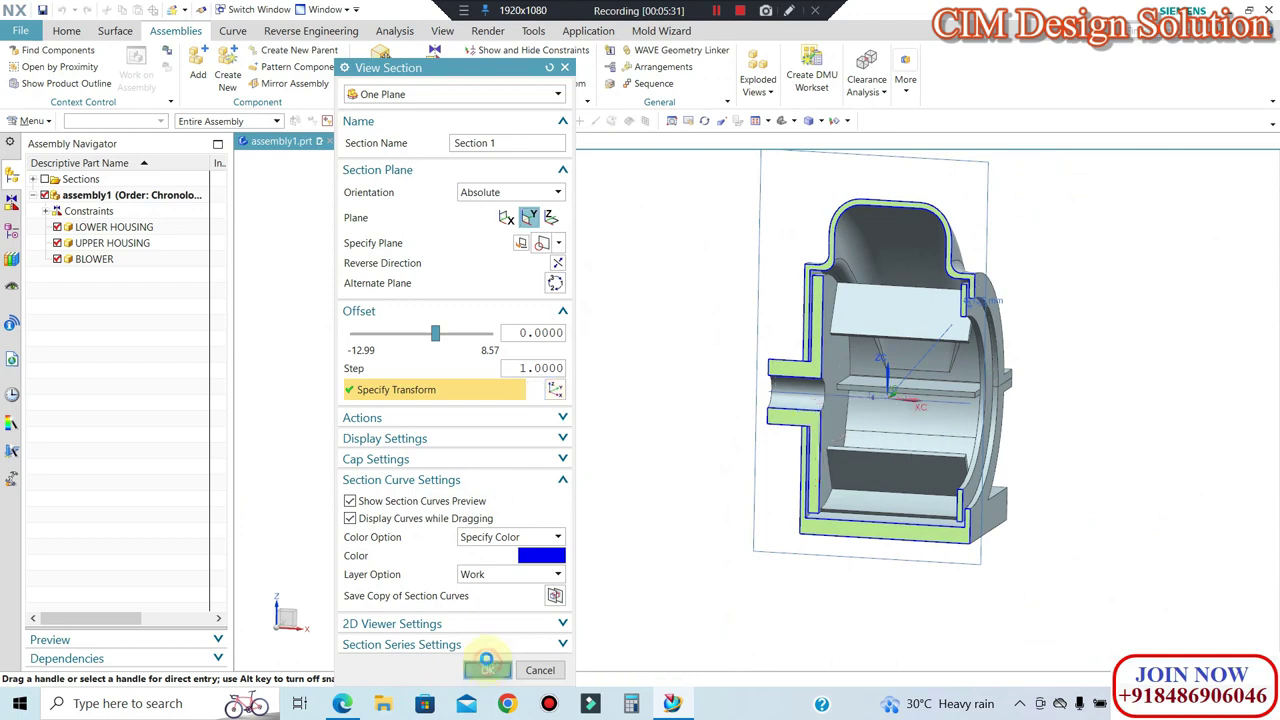
Step: Turn off the section cut and orbit the full assembly to a new angle
left_click(441, 30)
left_click(366, 77)
middle_click_drag(531, 280, 681, 365)
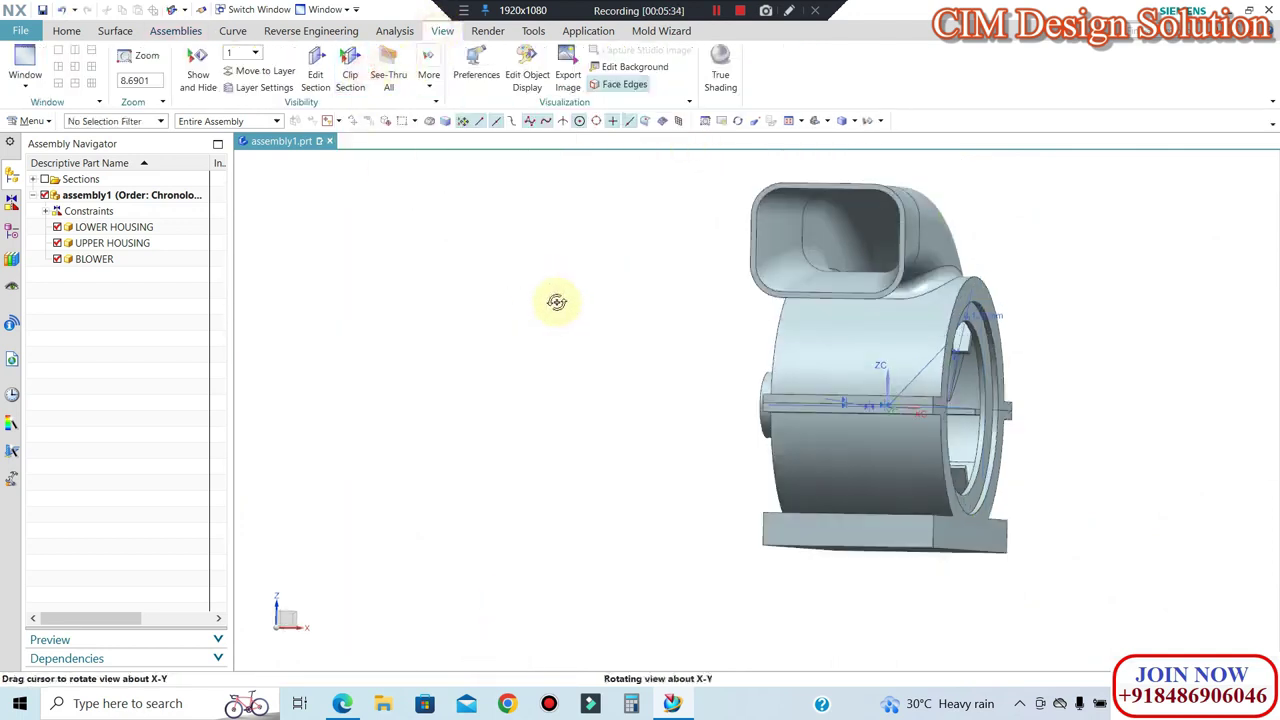
scroll(634, 337, "up", 2)
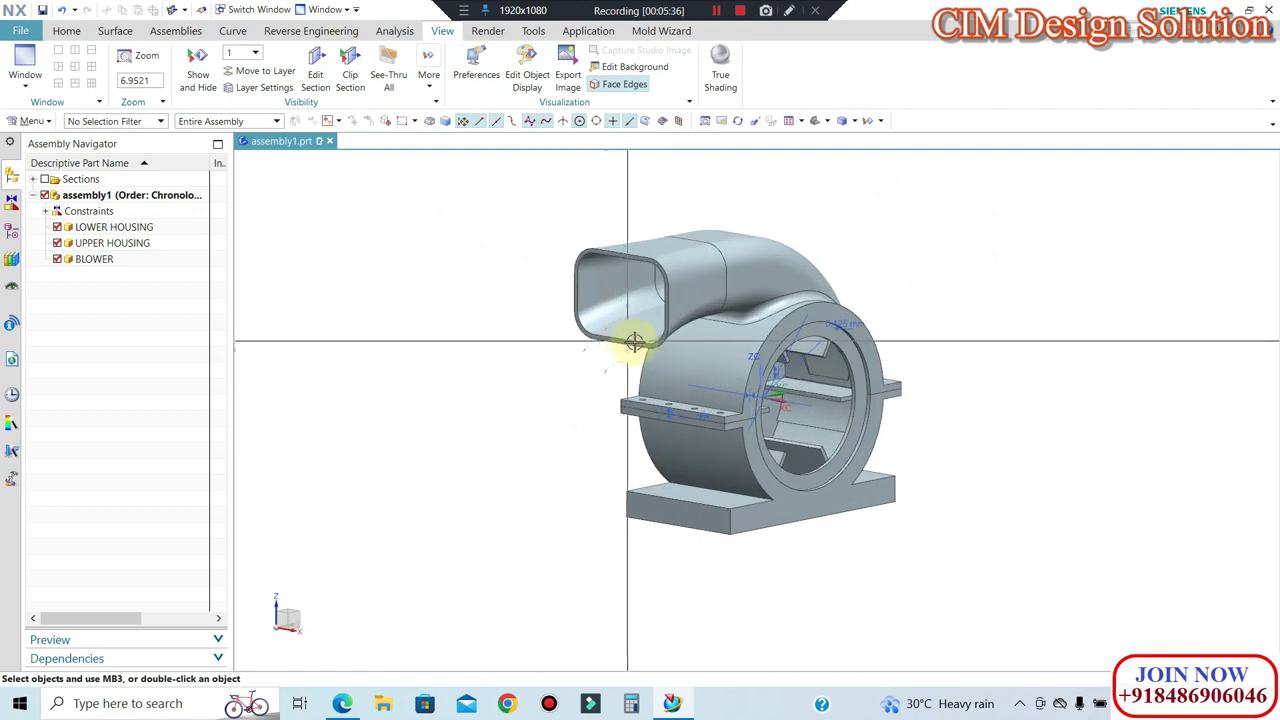
scroll(634, 337, "up", 2)
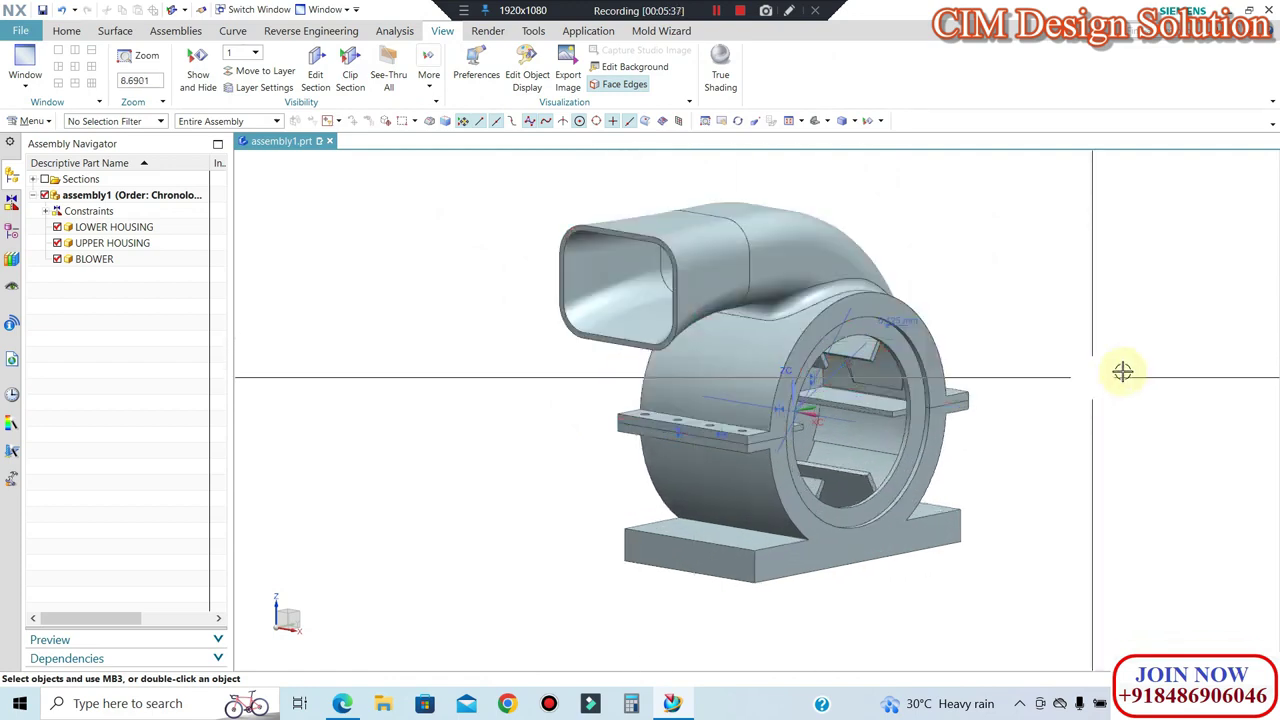
Step: Display the blower's degrees of freedom, showing one remaining rotation, and rotate the view side-on
left_click(175, 31)
left_click(528, 83)
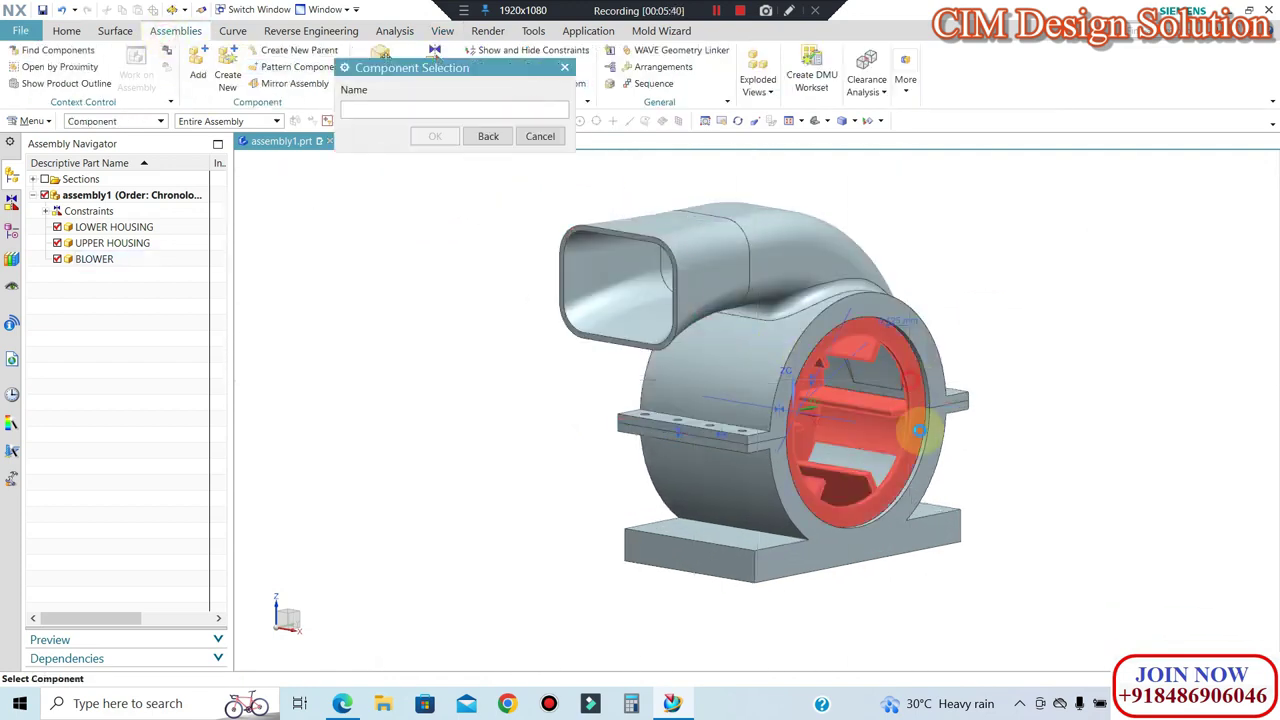
left_click(918, 430)
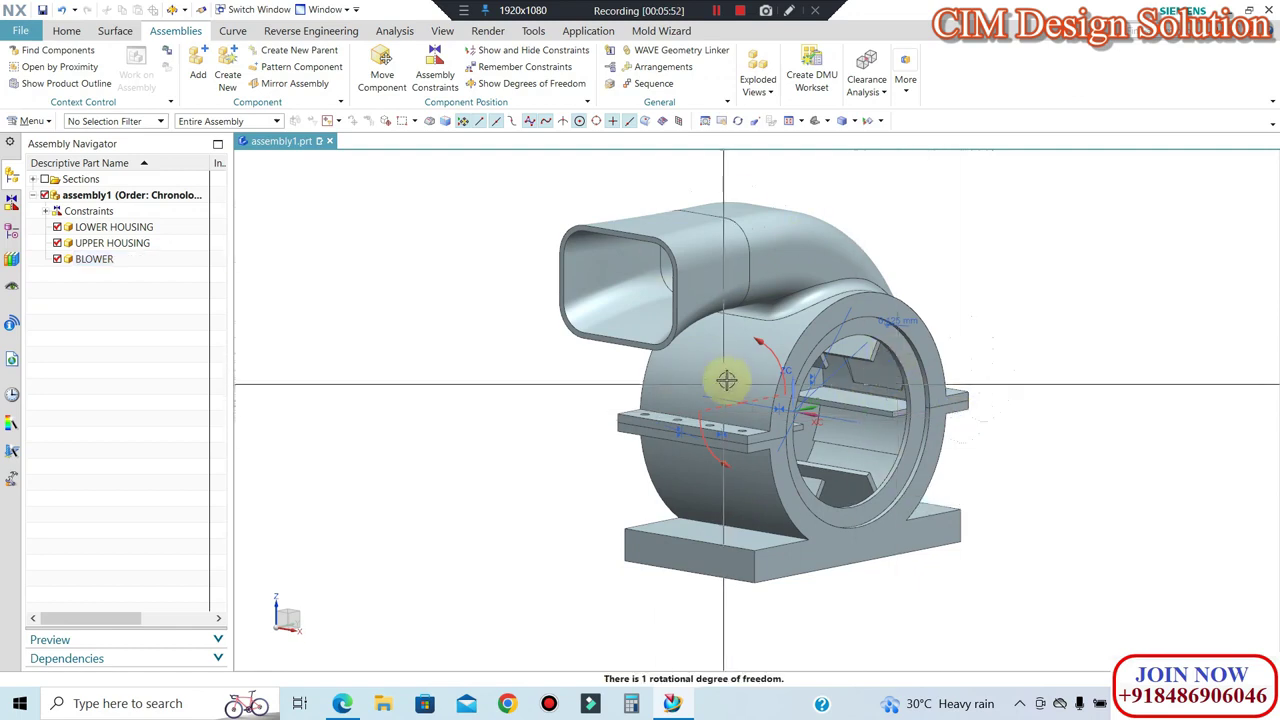
middle_click_drag(857, 376, 892, 337)
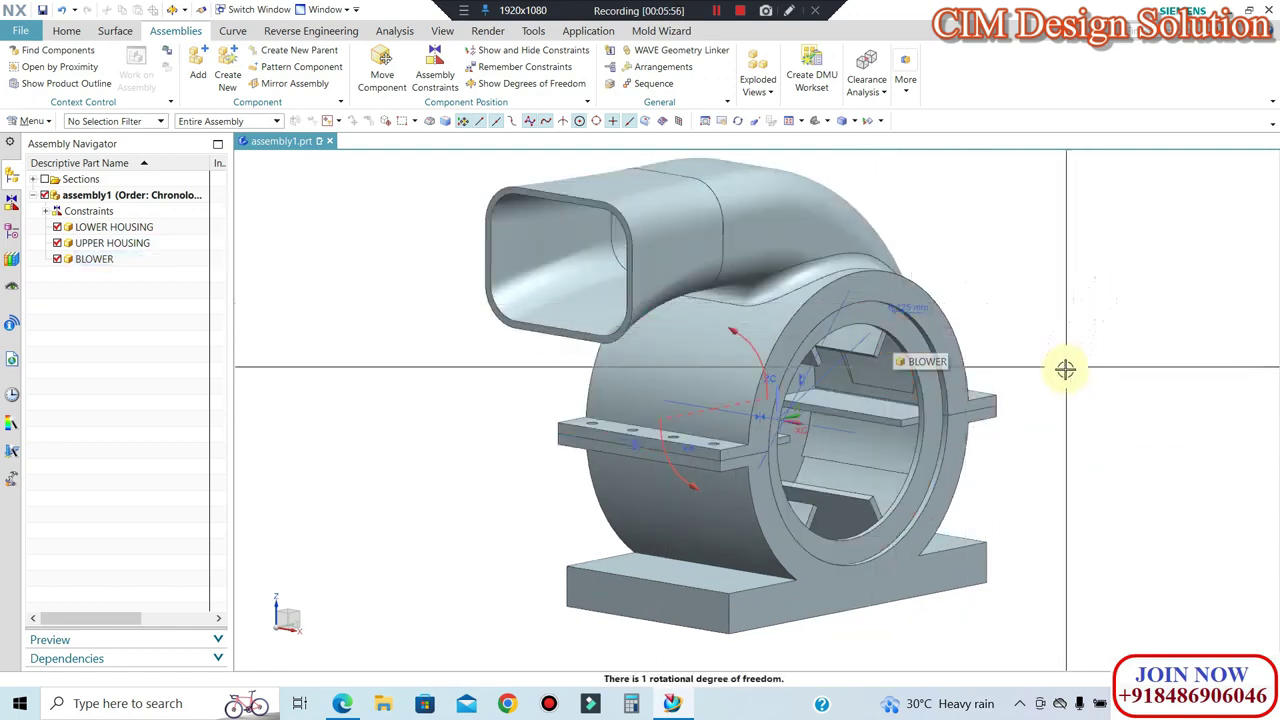
scroll(1066, 371, "down", 3)
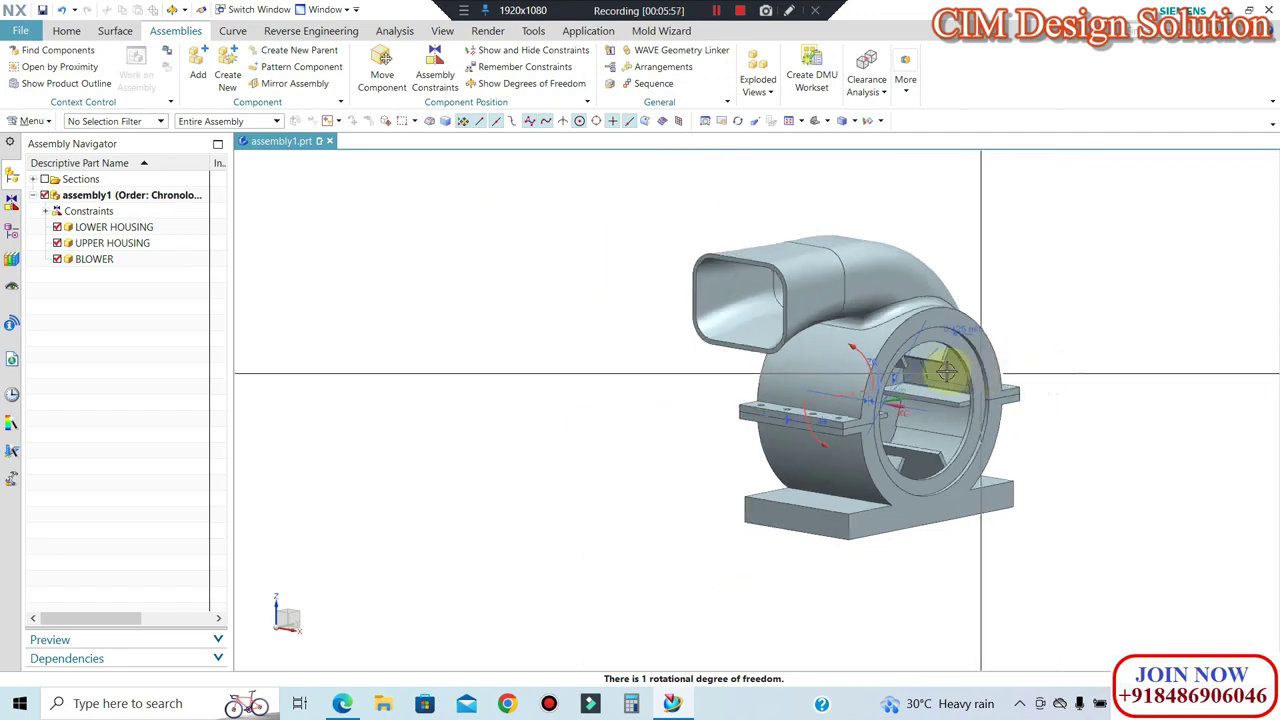
right_click(520, 257)
left_click(563, 351)
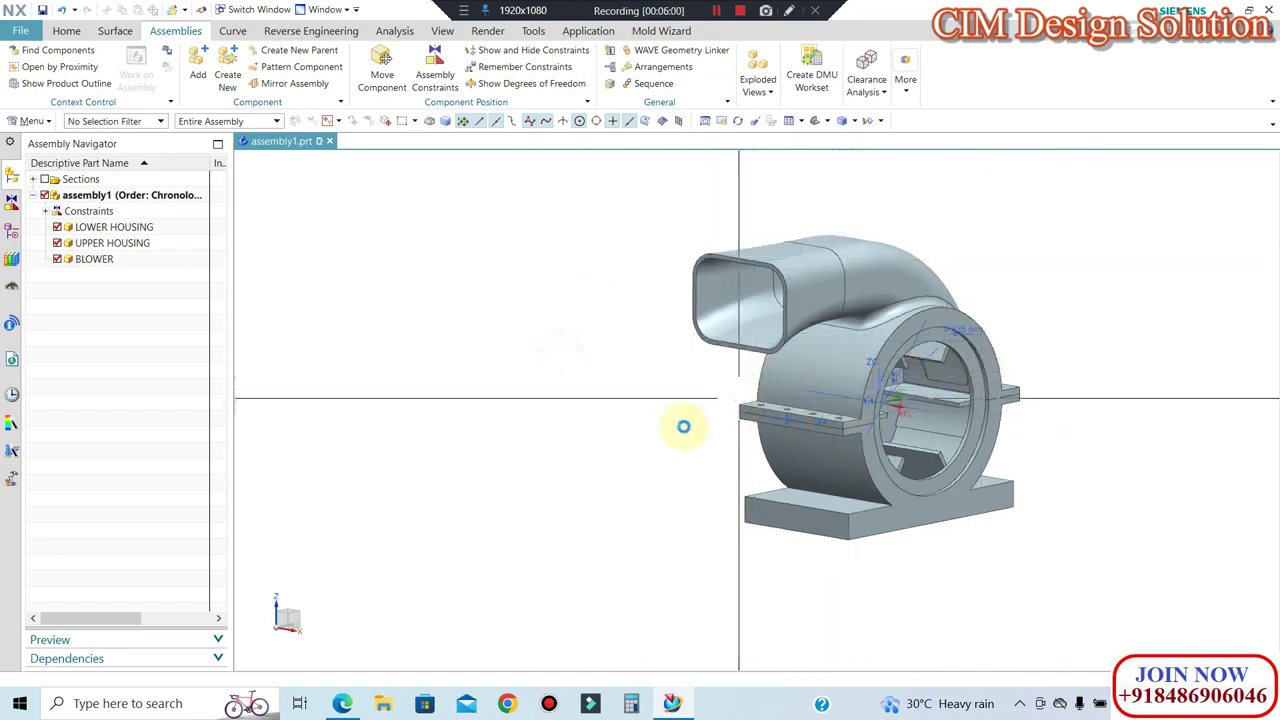
middle_click_drag(683, 423, 758, 371)
scroll(758, 371, "up", 2)
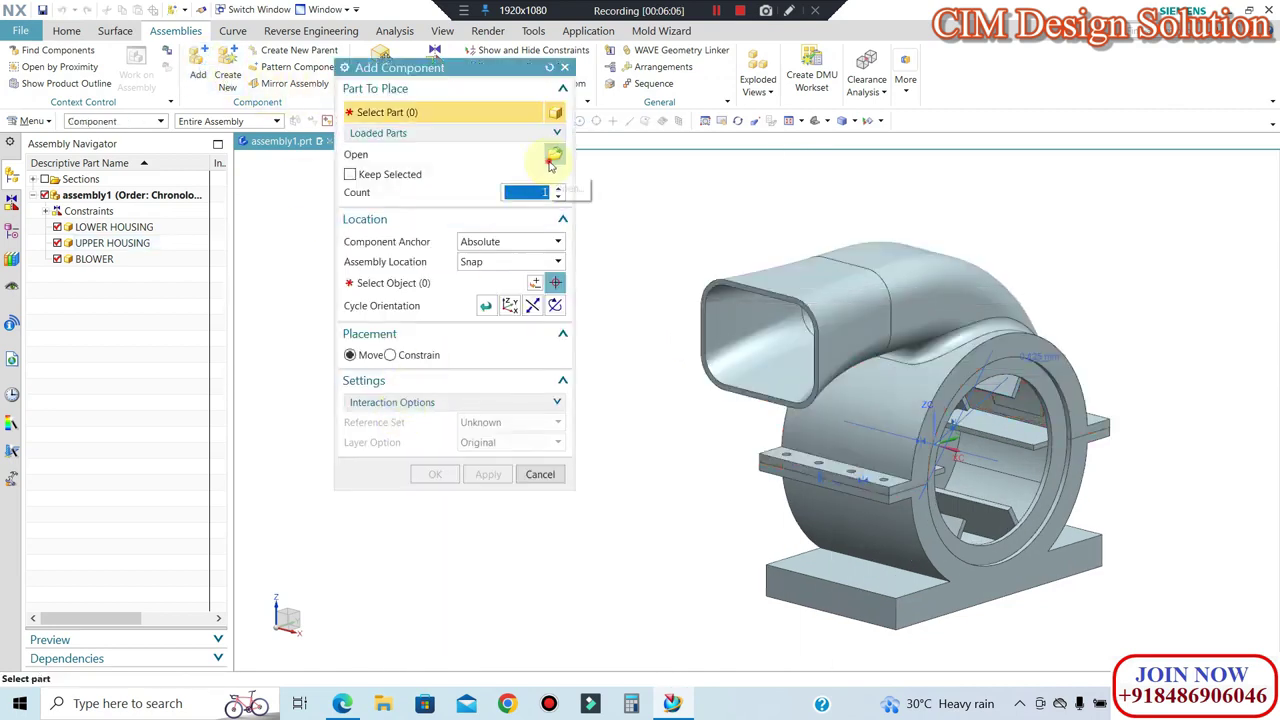
Step: Add the MOTOR part to the assembly, placed beside the blower housing
left_click(552, 157)
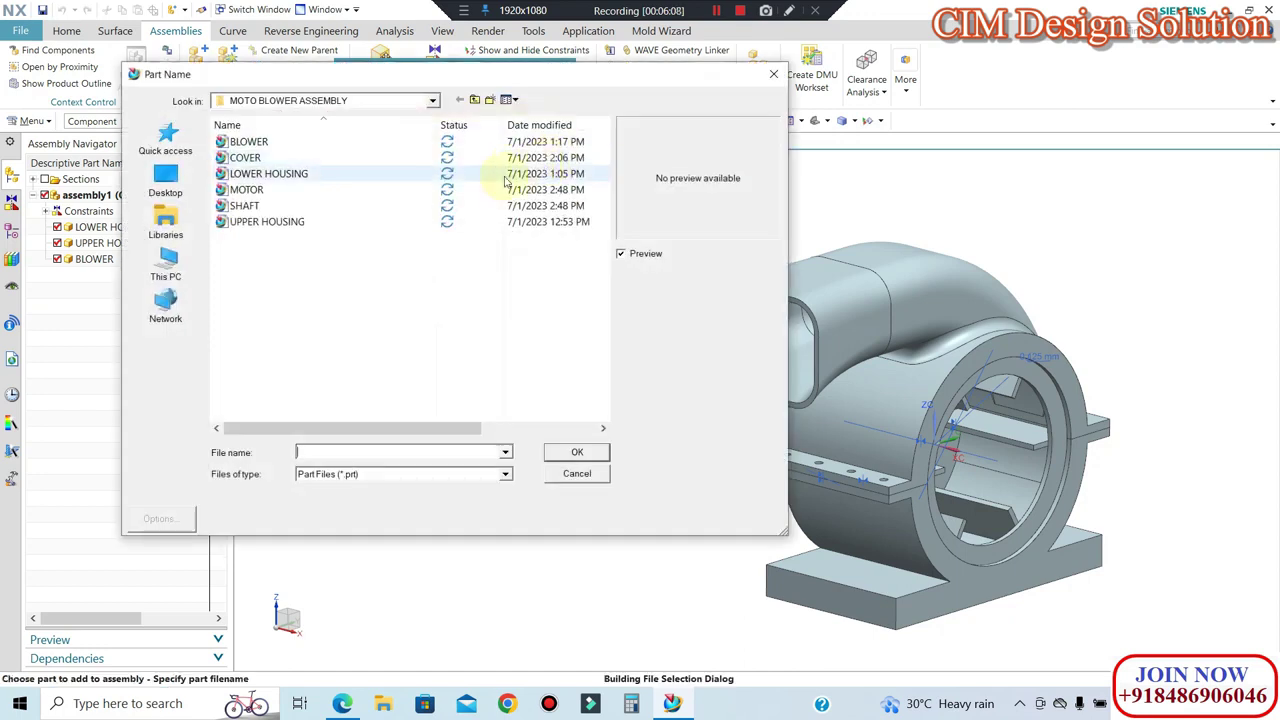
left_click(258, 176)
left_click(252, 190)
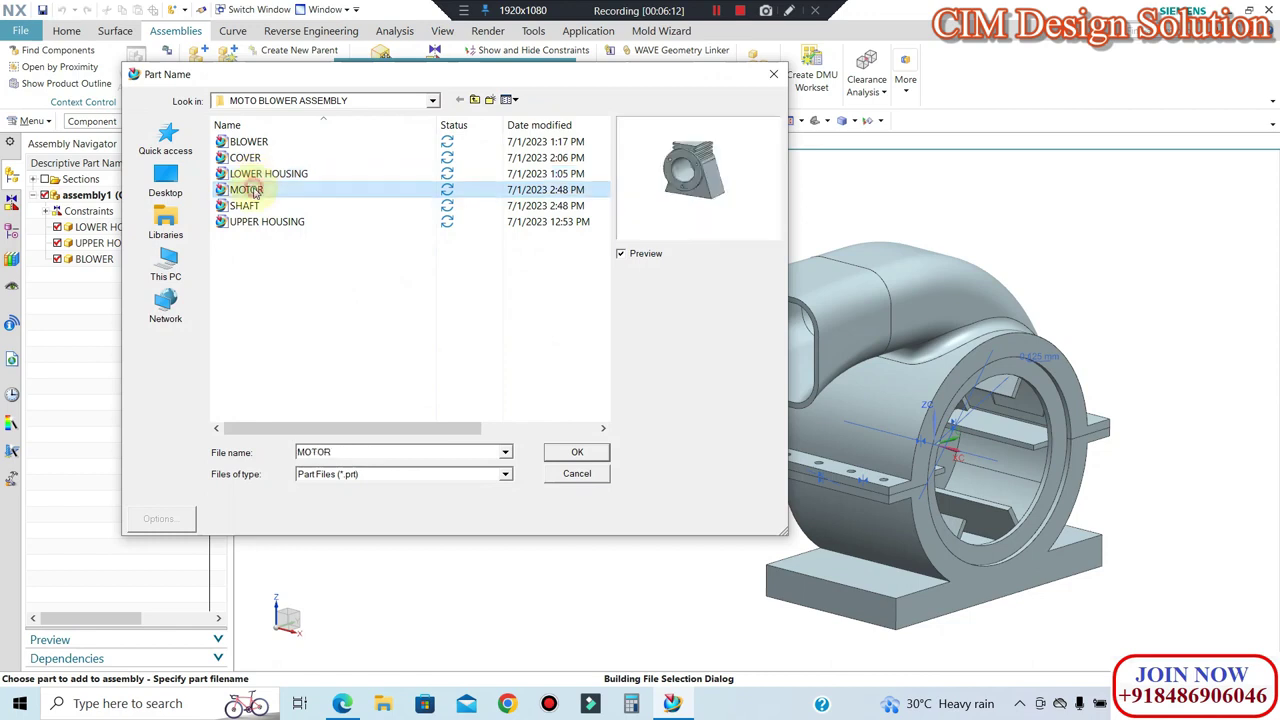
left_click(557, 447)
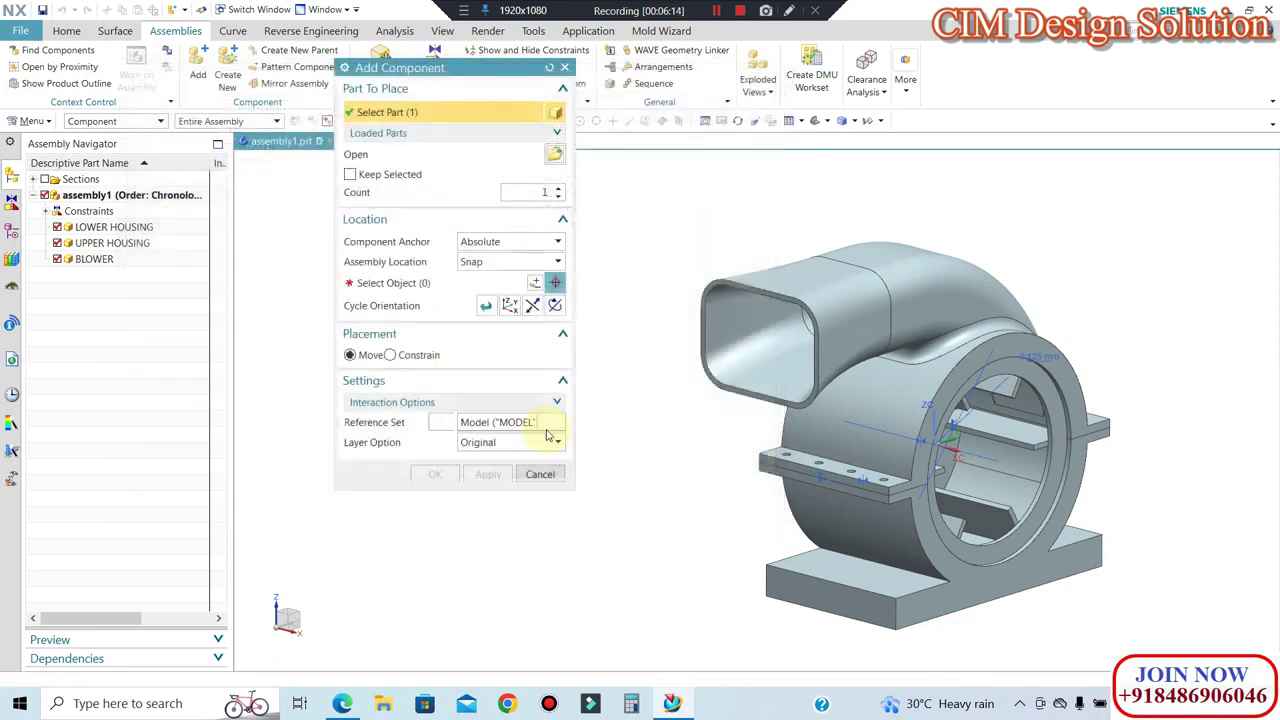
left_click(615, 347)
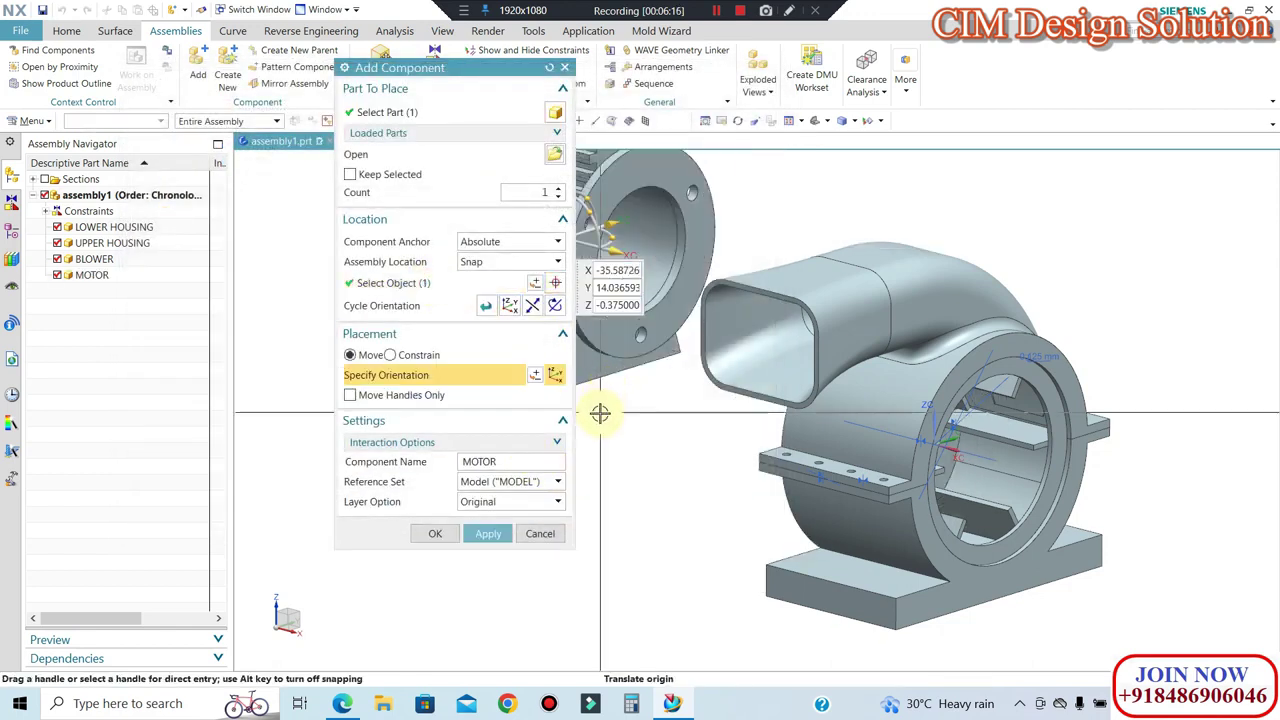
left_click(428, 536)
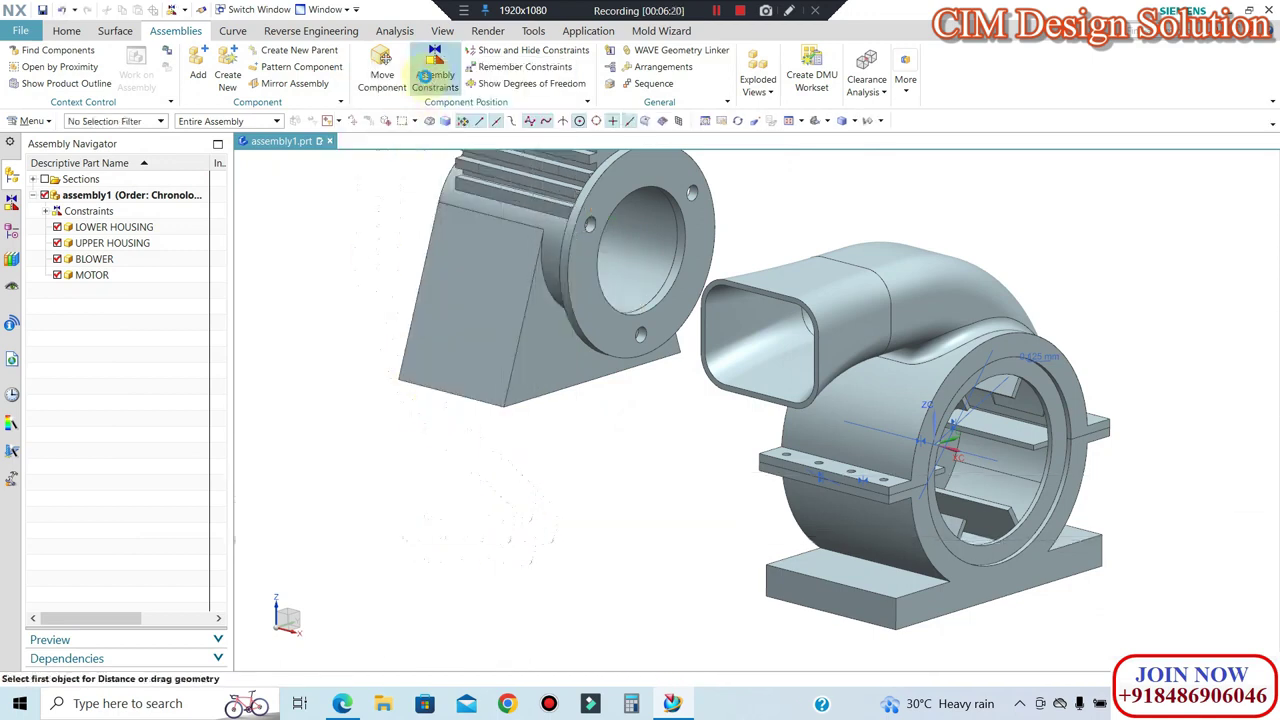
Step: Touch Align the motor's round face to the blower's circular edge using Infer Center/Axis
left_click(425, 77)
left_click(357, 116)
left_click(480, 192)
left_click(476, 192)
left_click(676, 272)
scroll(1040, 381, "up", 1)
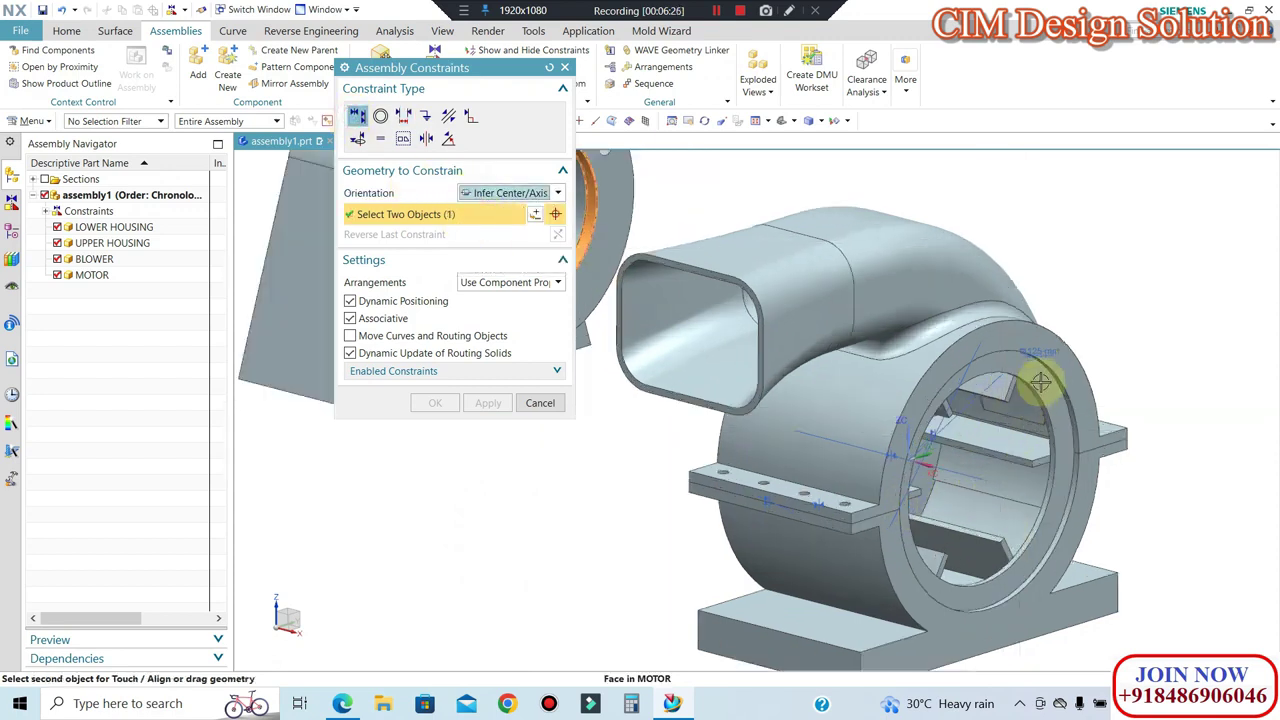
scroll(1040, 381, "up", 2)
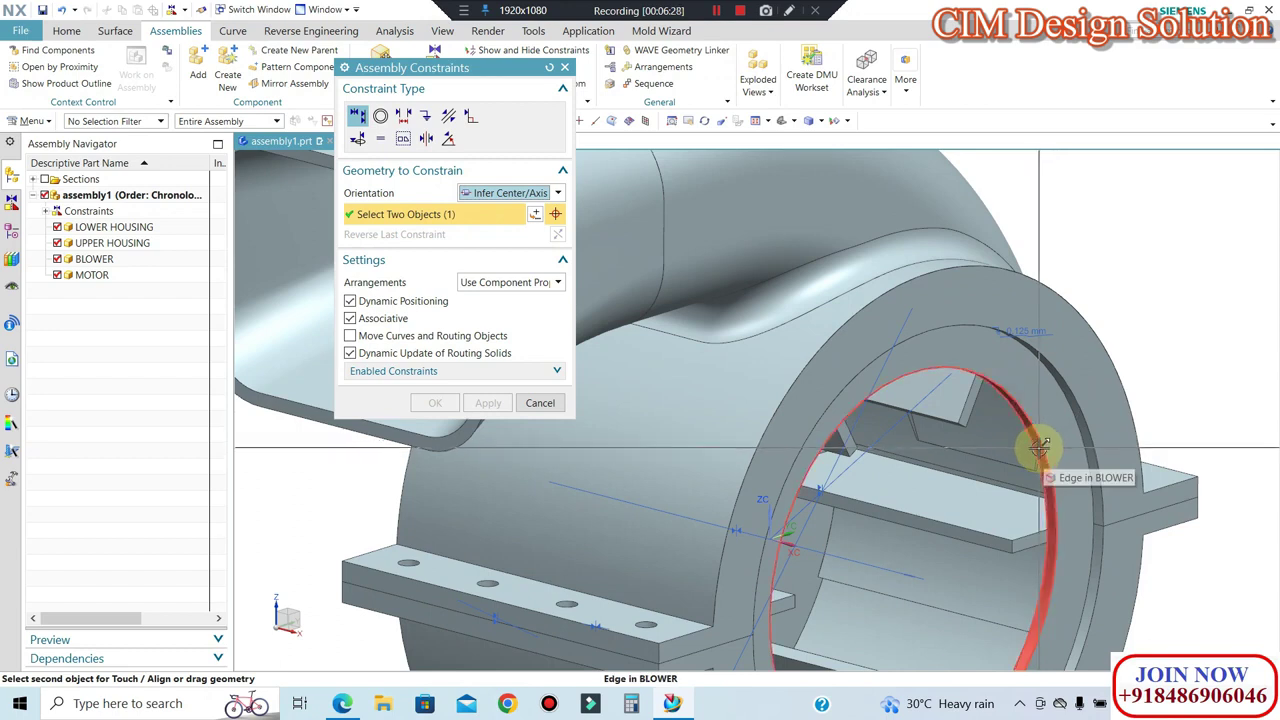
left_click(1043, 460)
scroll(1000, 394, "down", 3)
scroll(1050, 410, "down", 2)
scroll(1050, 410, "down", 1)
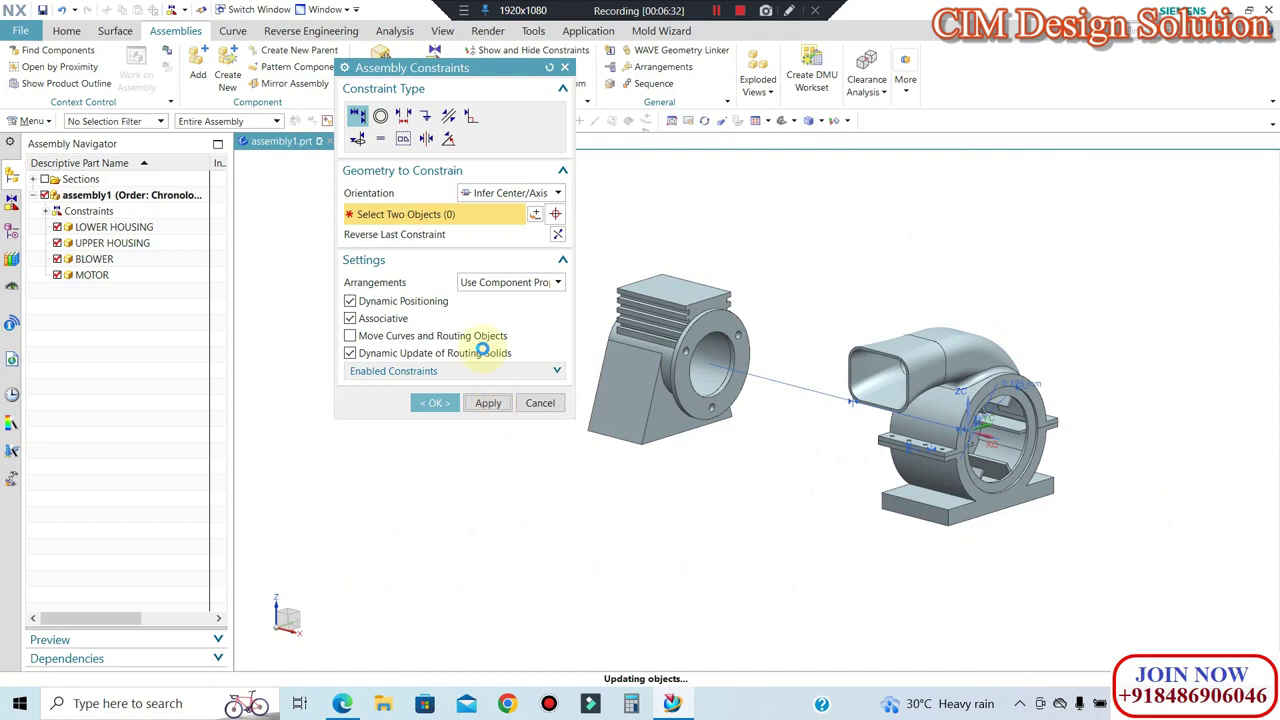
Step: Hold the motor flange 10 mm from the lower housing face with a Distance constraint
left_click(401, 116)
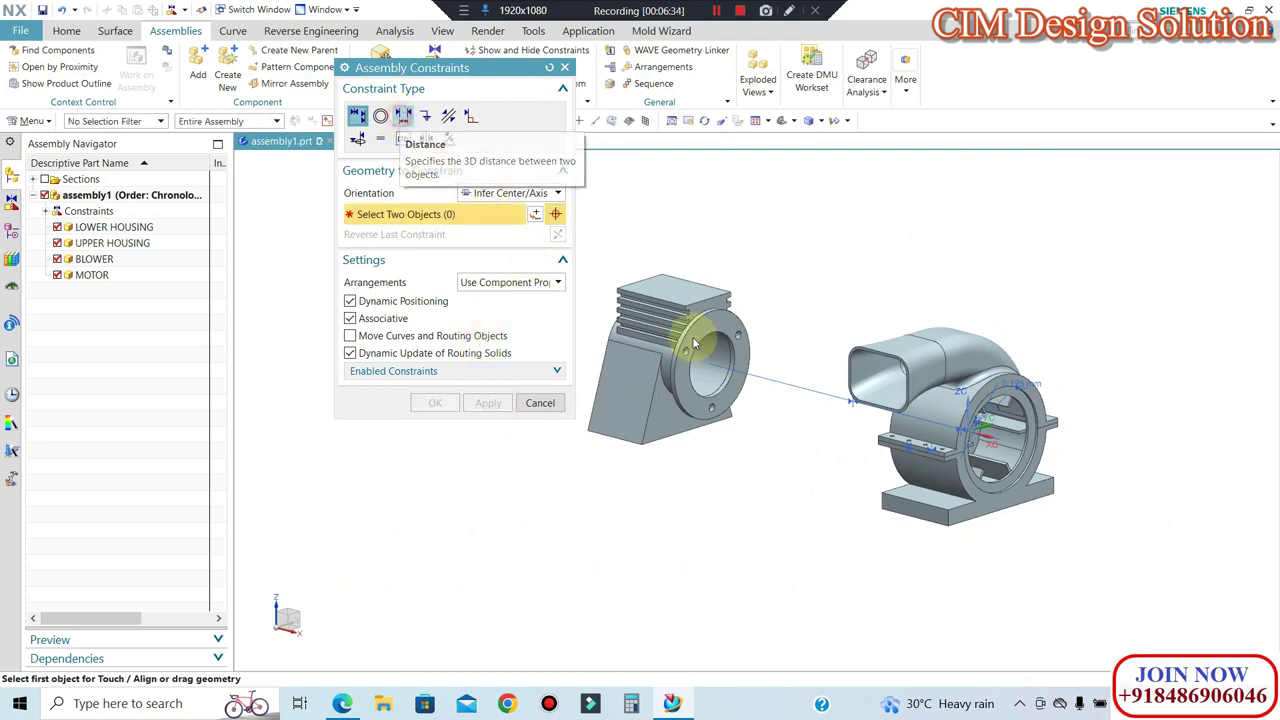
left_click(695, 330)
middle_click_drag(869, 523, 894, 466)
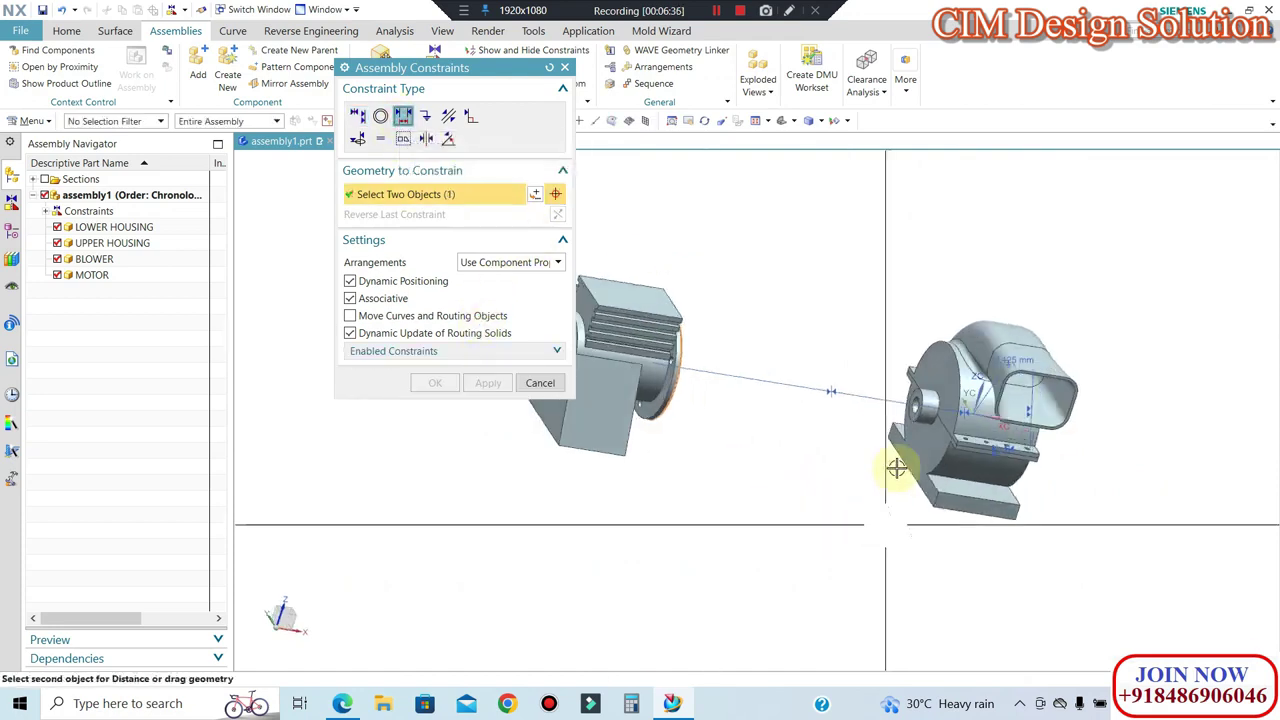
scroll(894, 466, "up", 3)
left_click(831, 477)
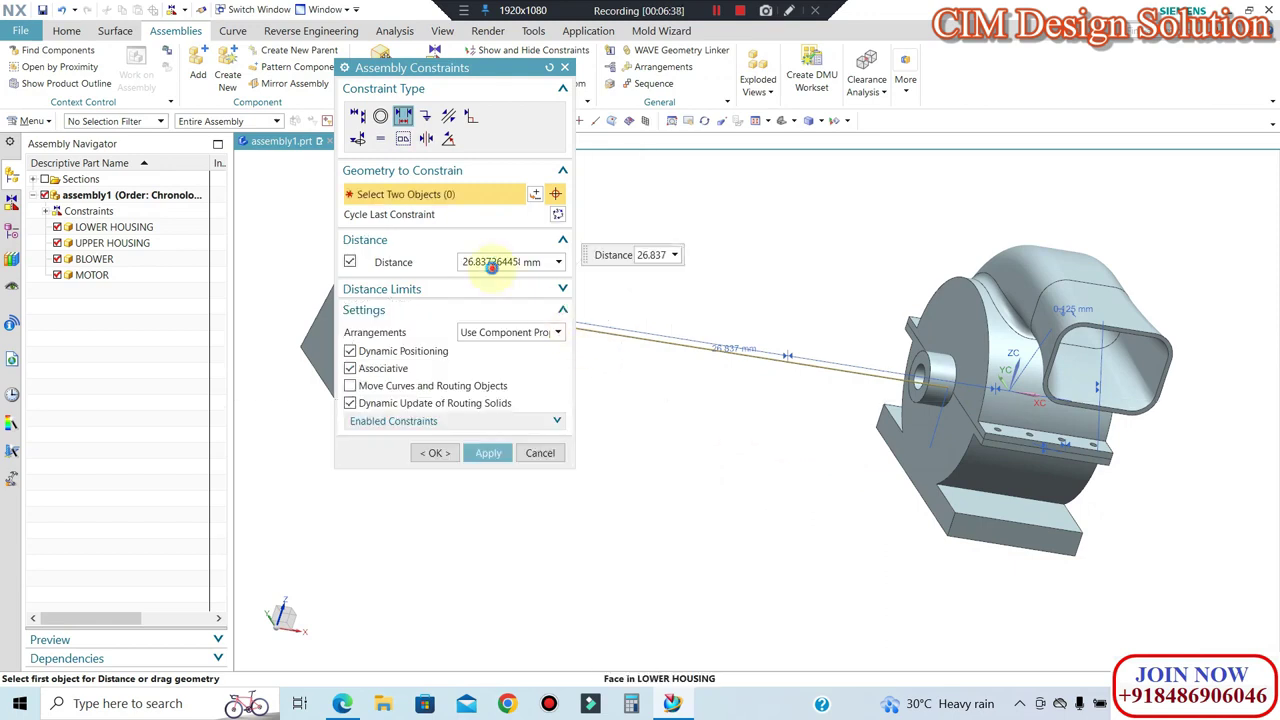
key("Return")
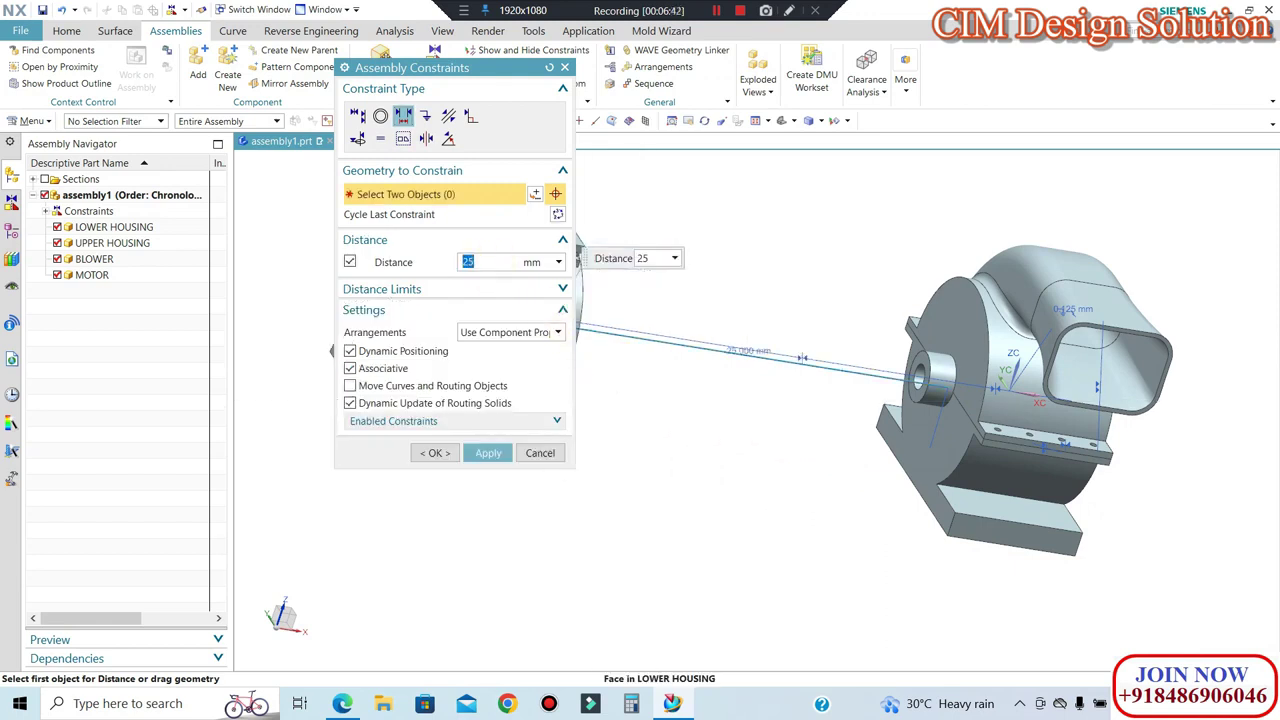
type("15")
key("Return")
middle_click_drag(806, 480, 634, 489)
type("10")
key("Return")
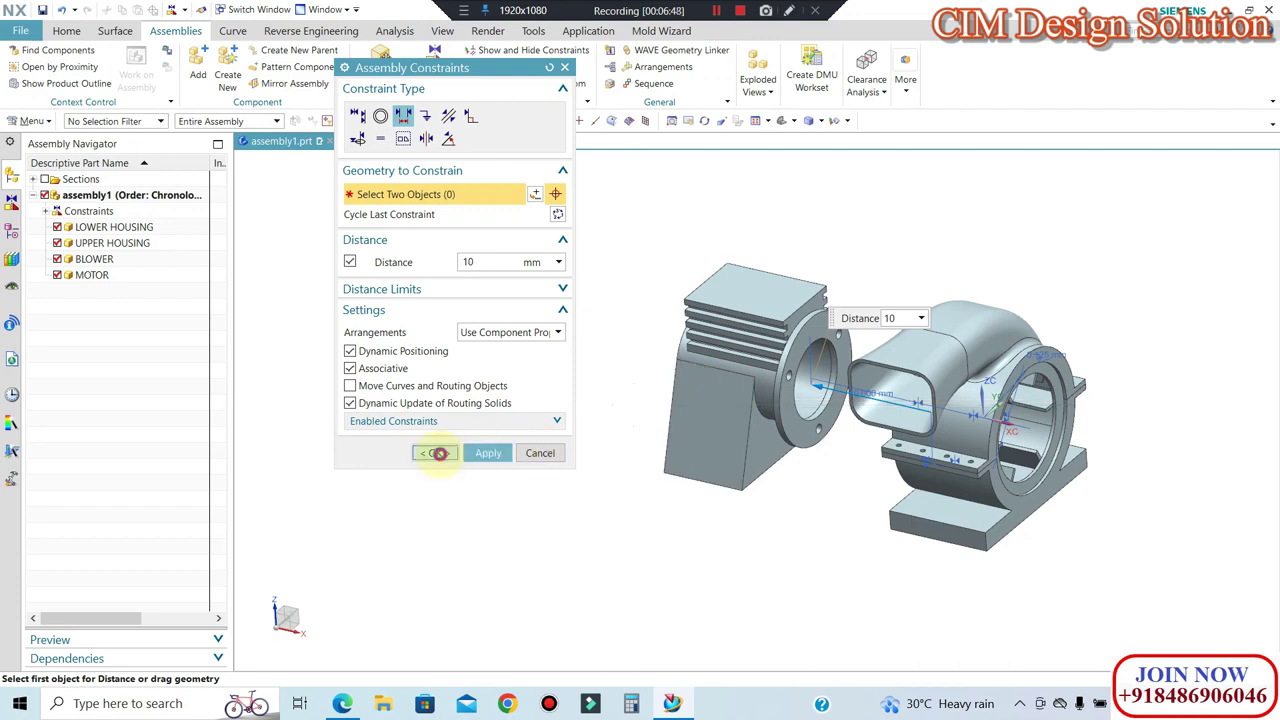
left_click(437, 453)
mouse_move(849, 463)
middle_mouse_down()
mouse_move(923, 428)
mouse_move(915, 442)
middle_mouse_up()
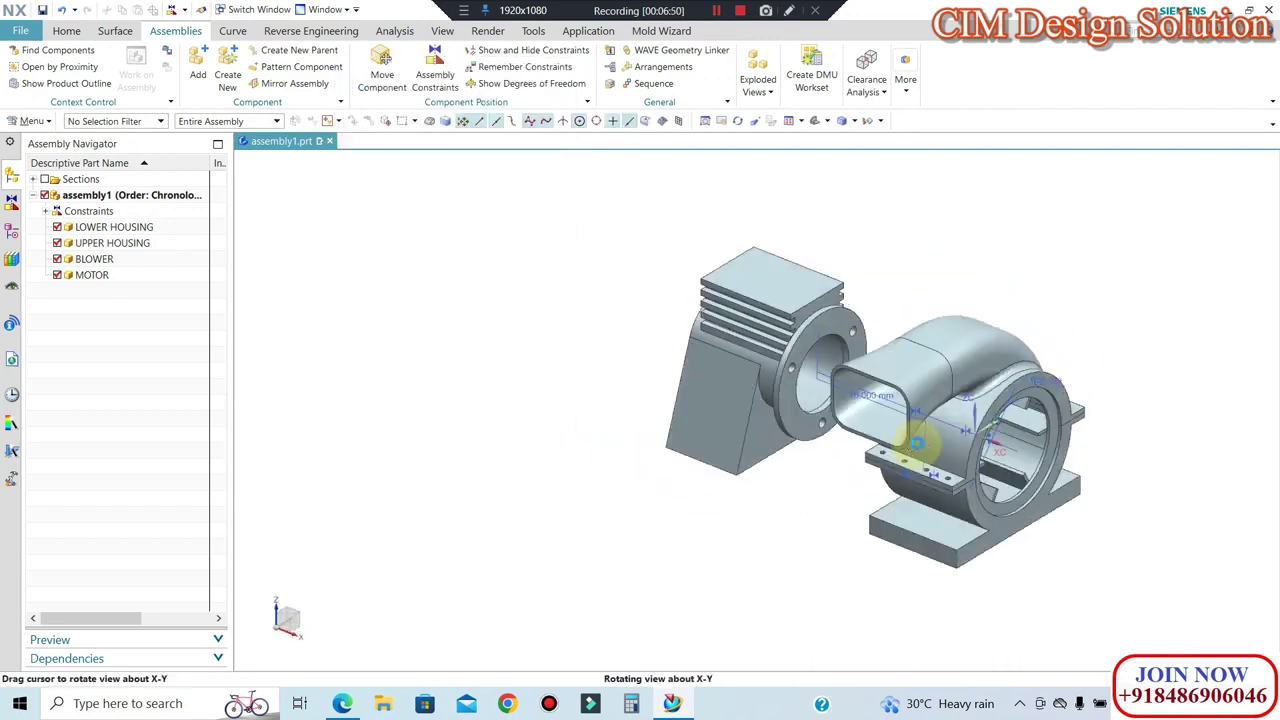
Step: Show the motor's degrees of freedom, confirming one rotation still remains
scroll(880, 432, "up", 3)
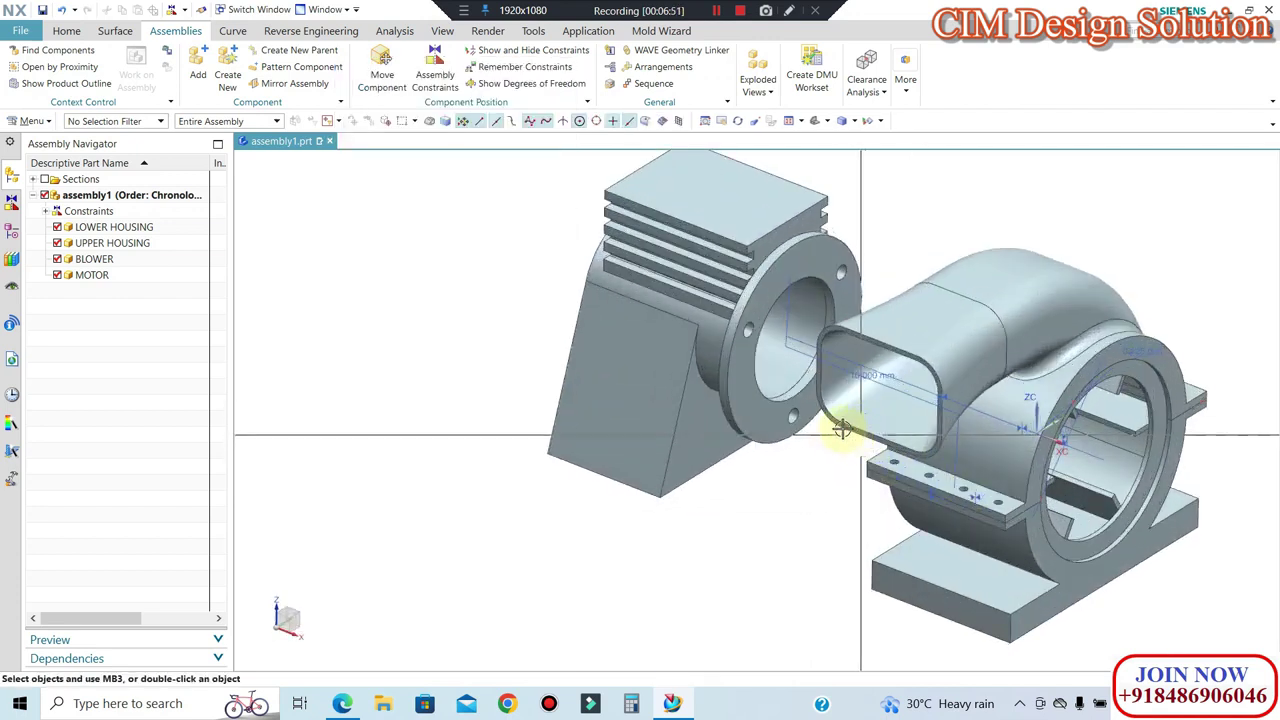
left_click(537, 84)
left_click(663, 286)
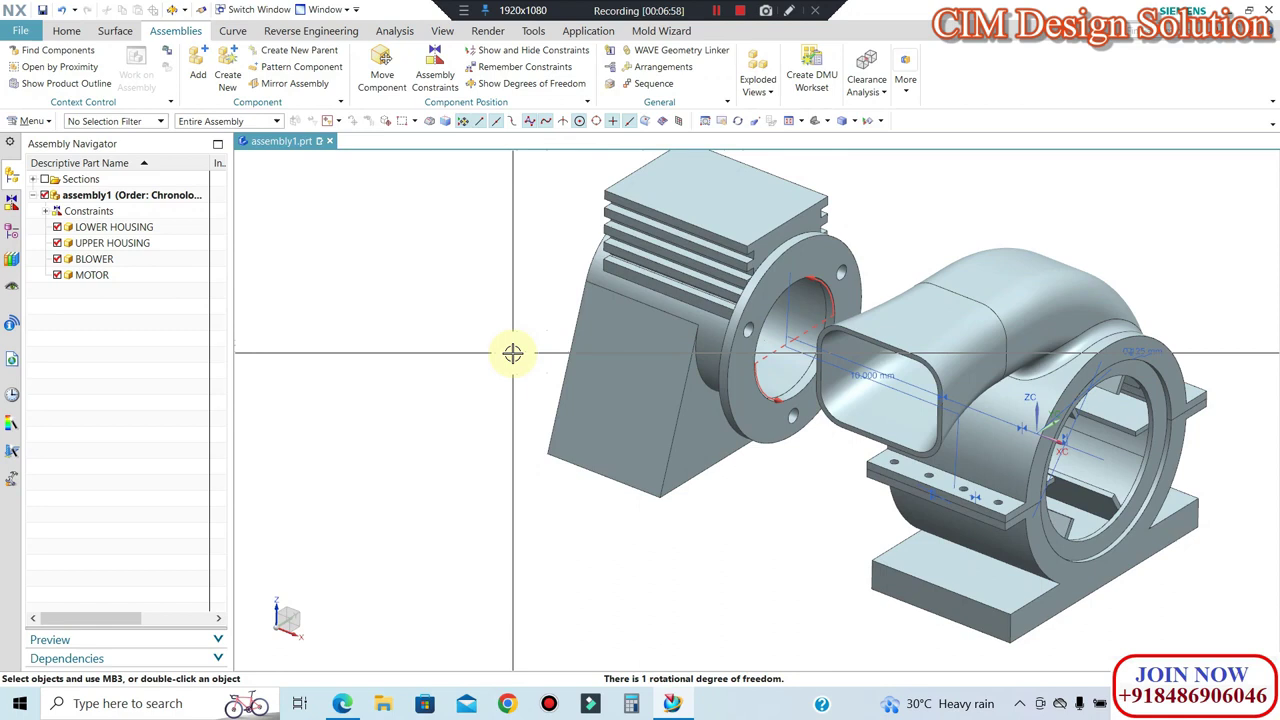
right_click(480, 350)
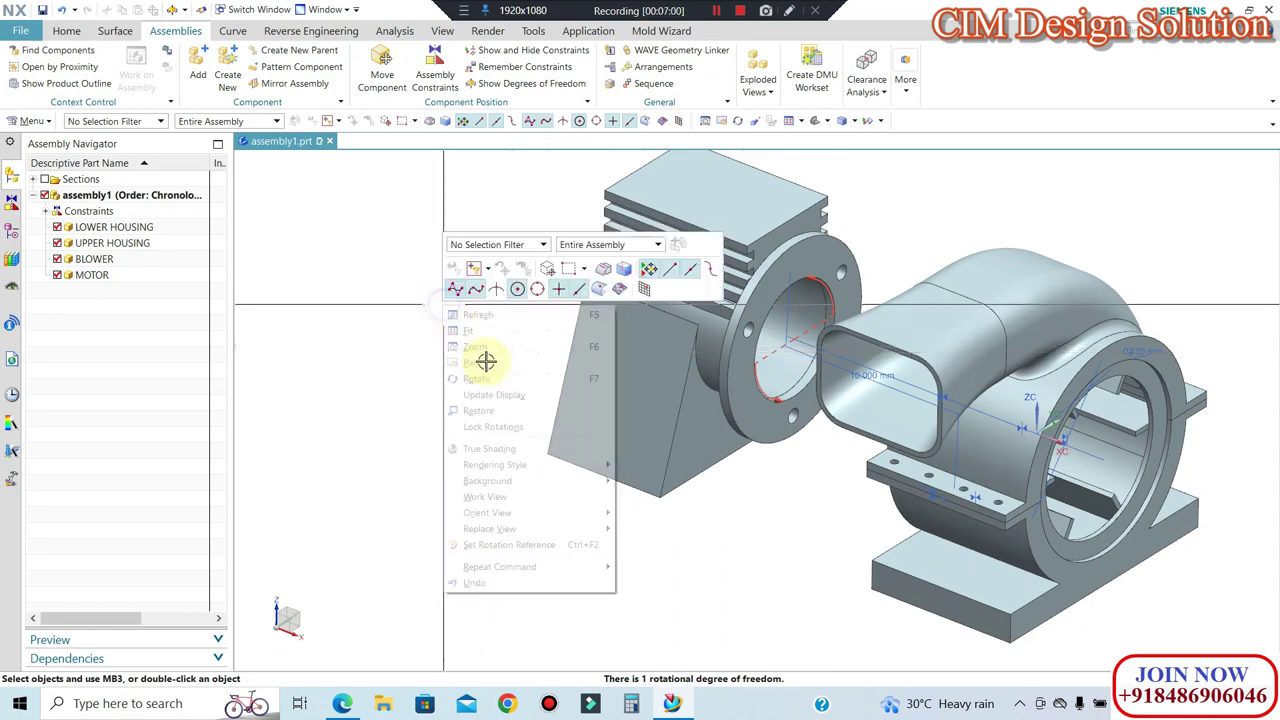
left_click(395, 278)
left_click(424, 66)
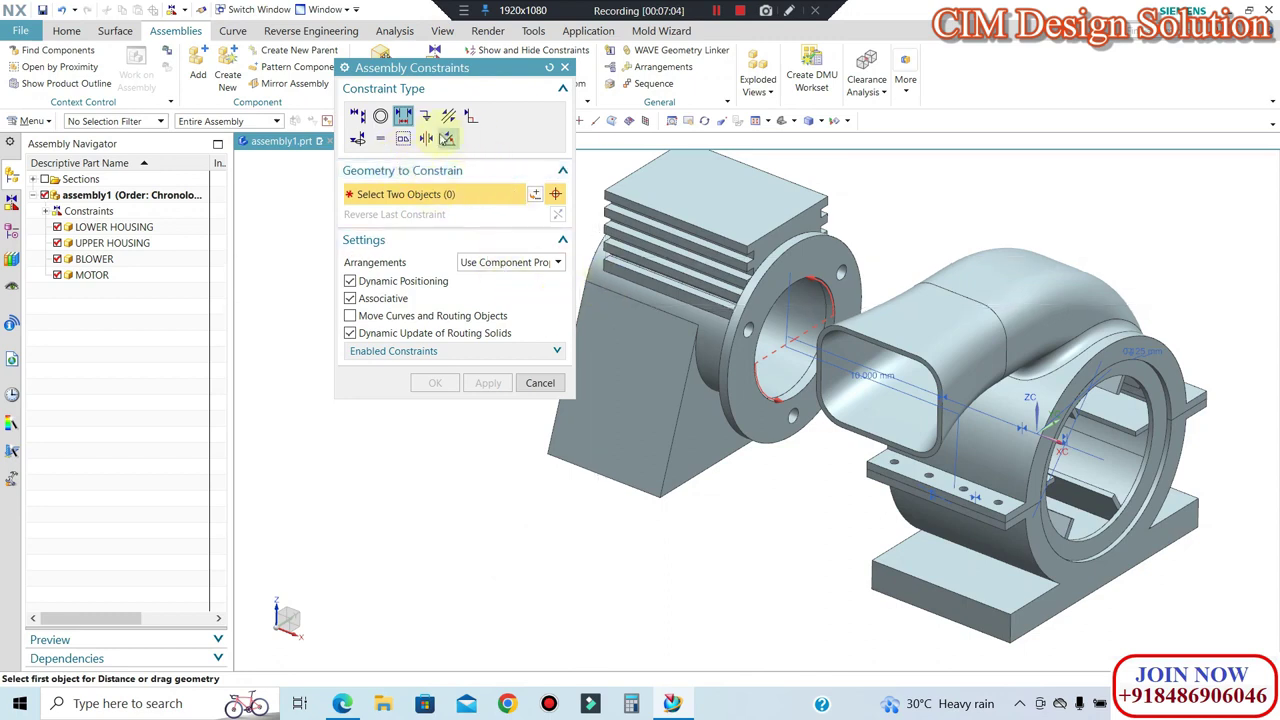
Step: Add a Parallel constraint between a motor edge and the lower housing face
left_click(359, 115)
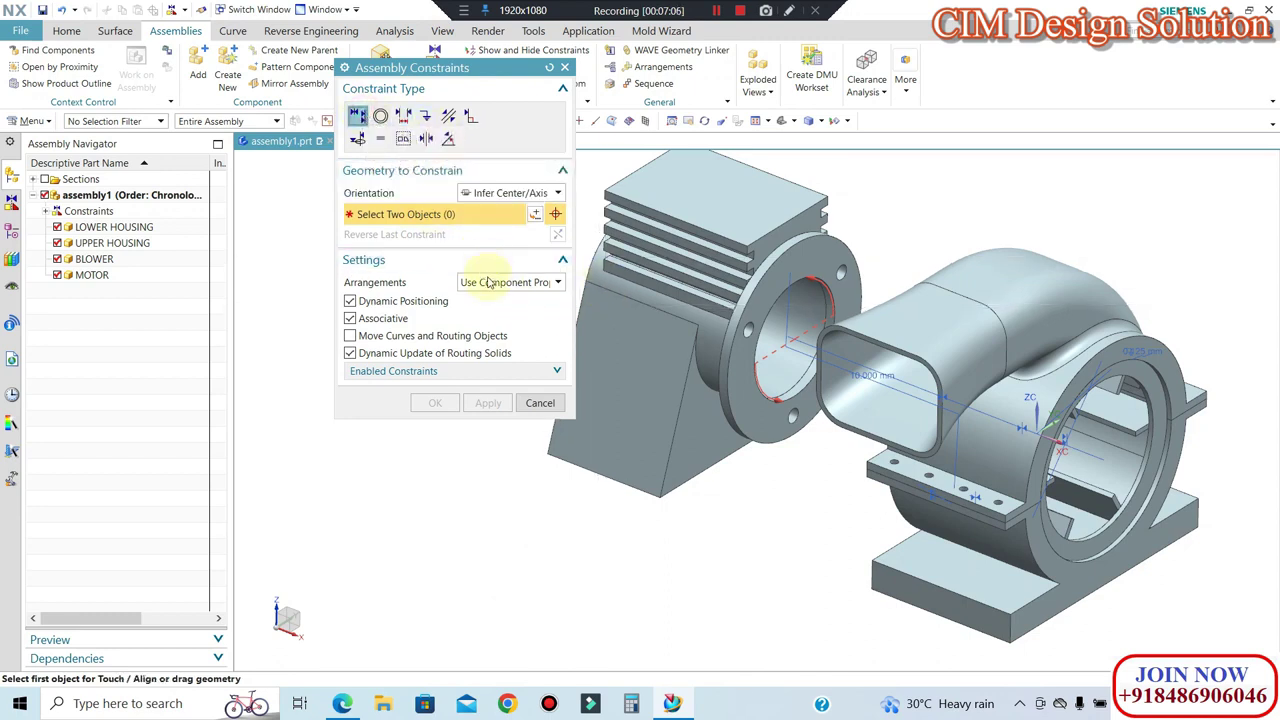
left_click(445, 118)
scroll(690, 230, "up", 3)
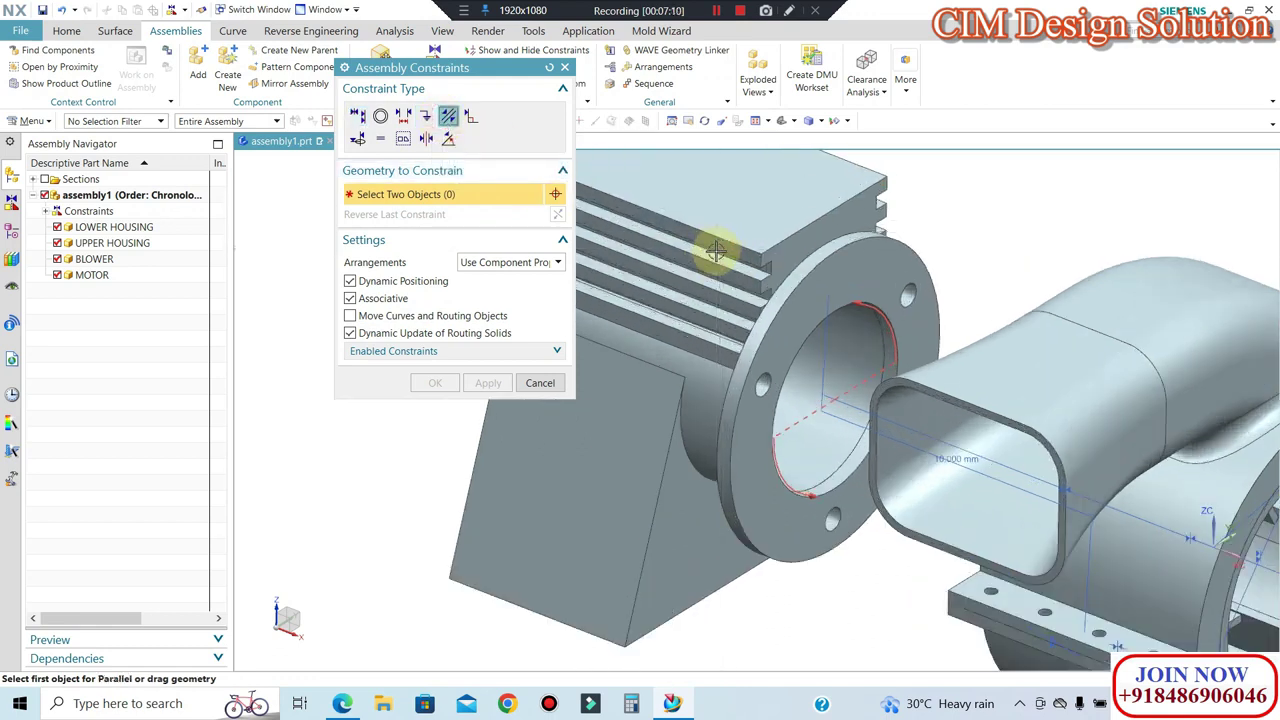
left_click(763, 270)
scroll(830, 380, "down", 3)
scroll(891, 543, "up", 3)
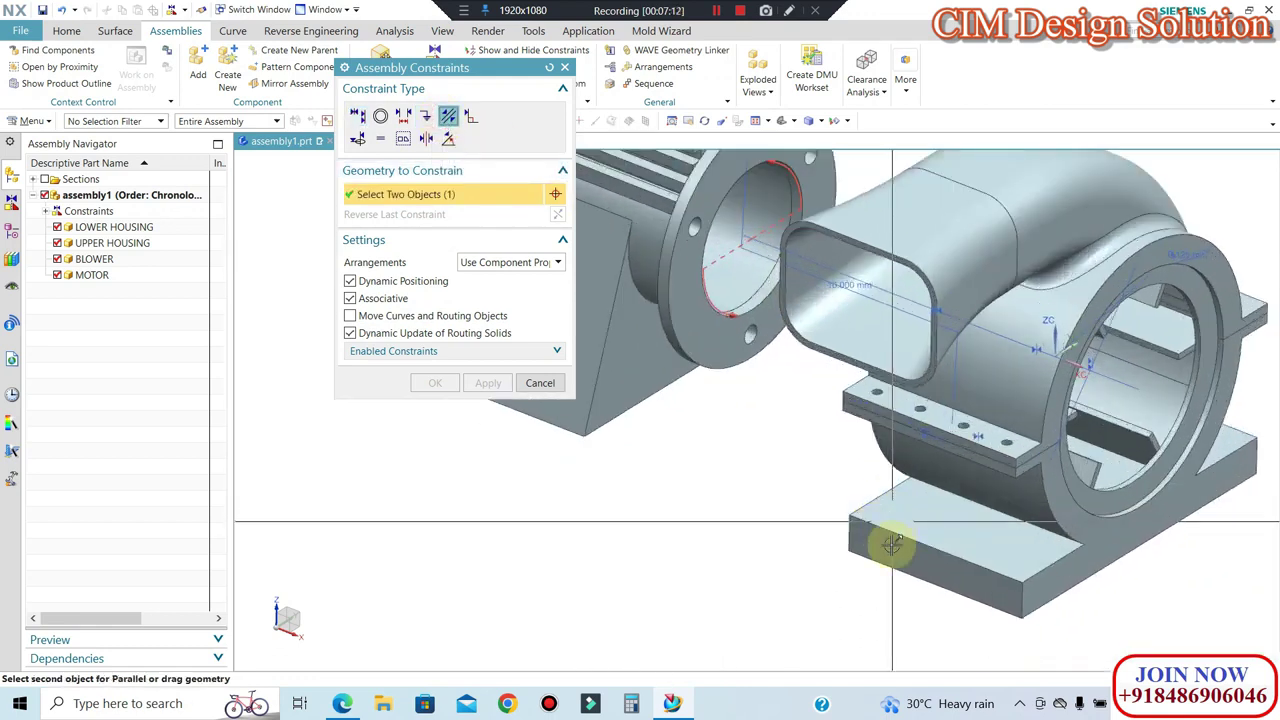
left_click(880, 545)
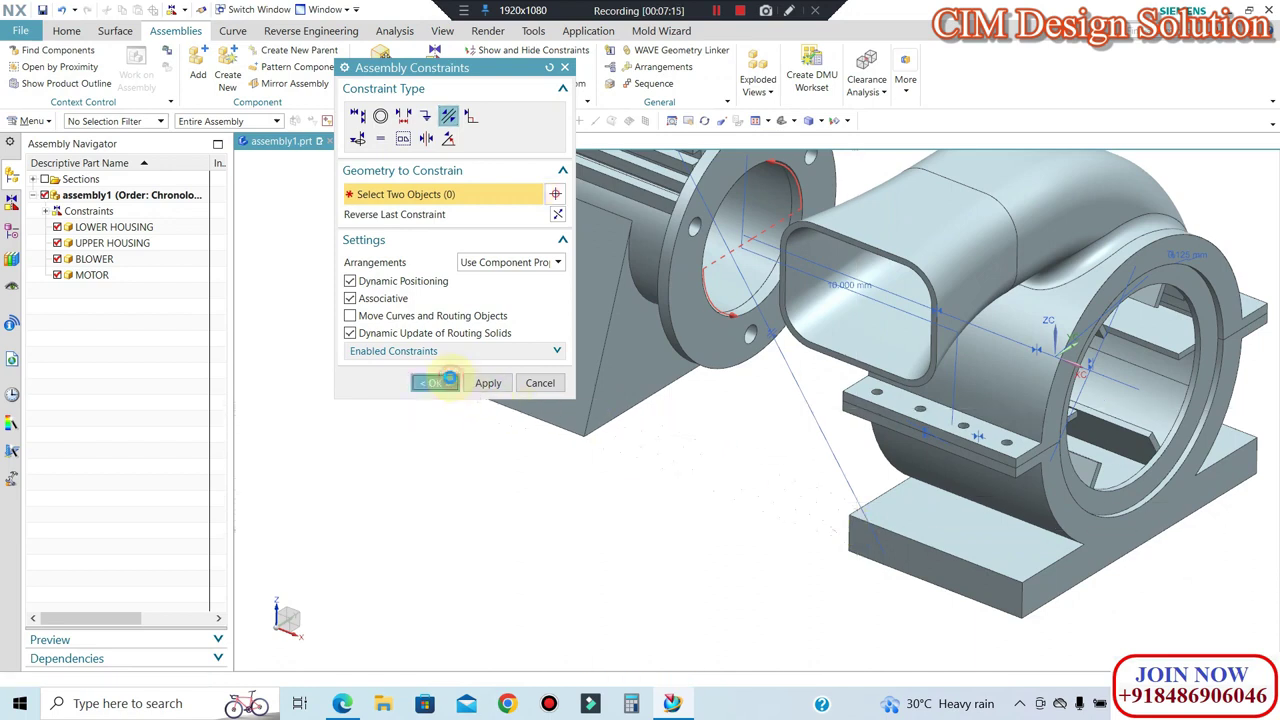
left_click(447, 380)
Step: Show the motor's degrees of freedom to confirm none remain
scroll(546, 443, "down", 3)
scroll(546, 443, "down", 2)
right_click(356, 248)
left_click(422, 340)
left_click(534, 89)
left_click(528, 329)
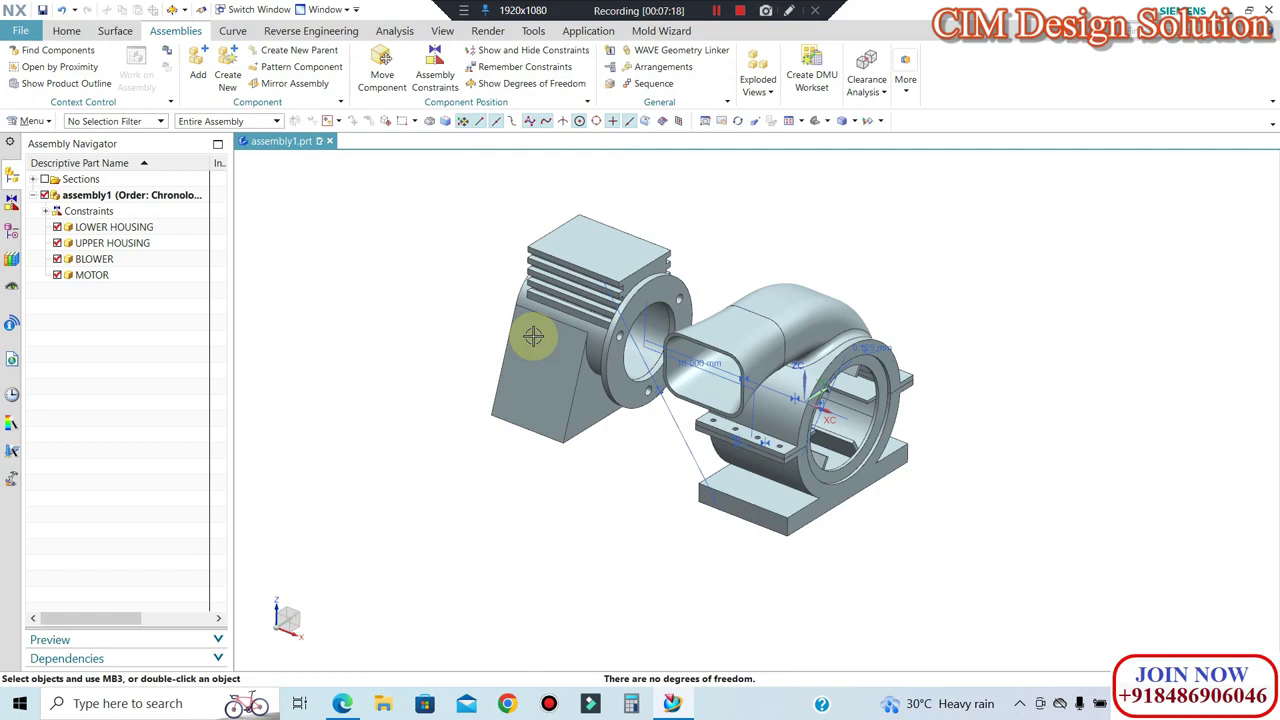
scroll(532, 335, "up", 2)
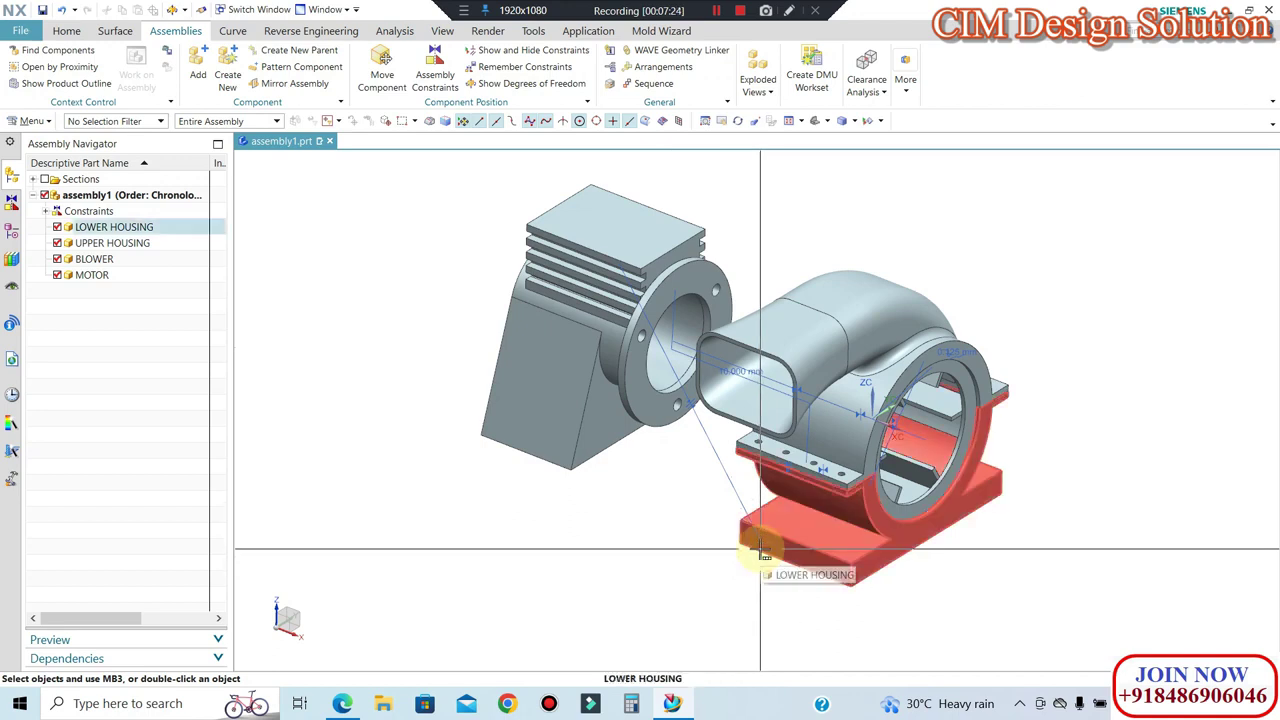
left_click(686, 428)
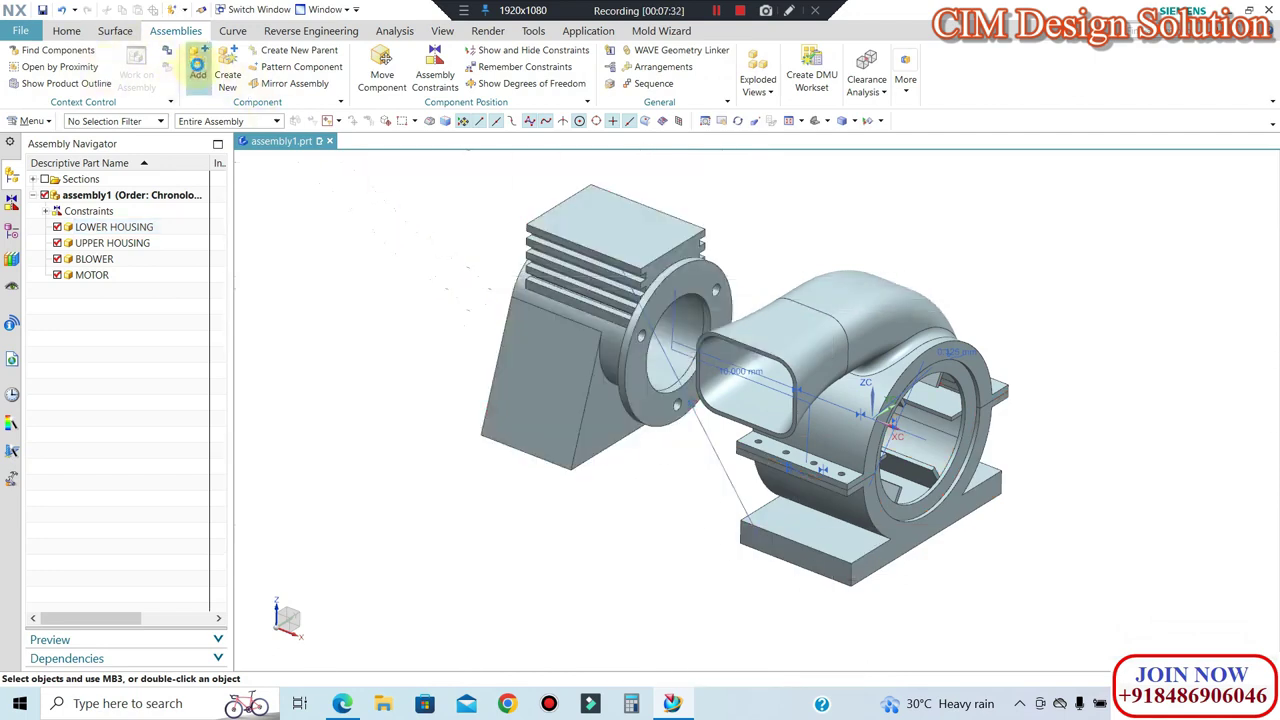
Step: Preview the available part files and choose COVER.prt as the component to add
left_click(198, 65)
left_click(555, 154)
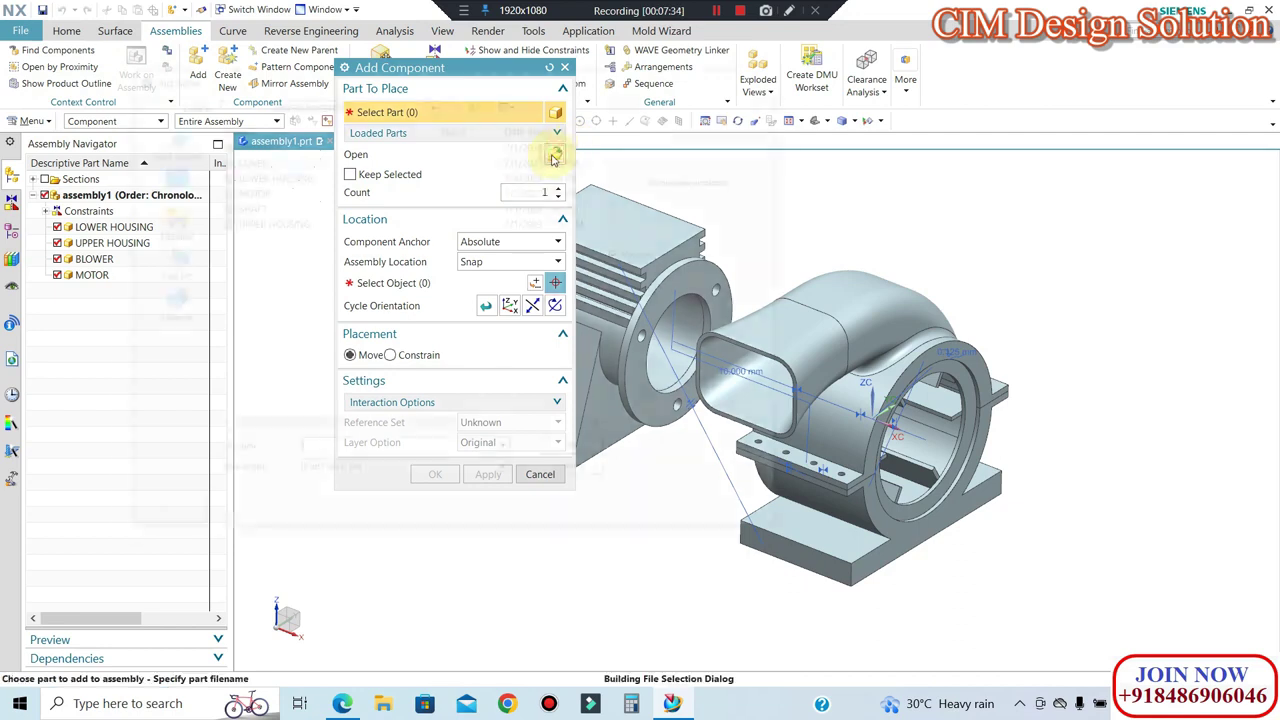
left_click(305, 174)
left_click(262, 190)
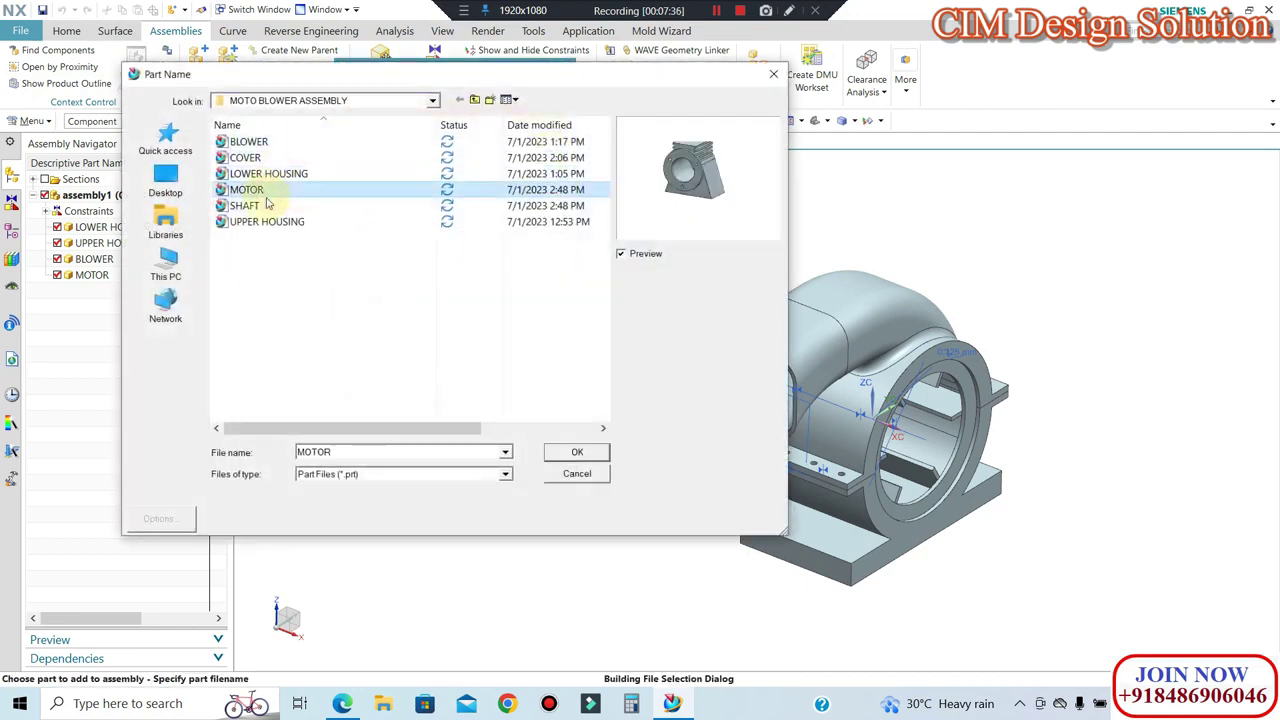
left_click(265, 205)
left_click(262, 221)
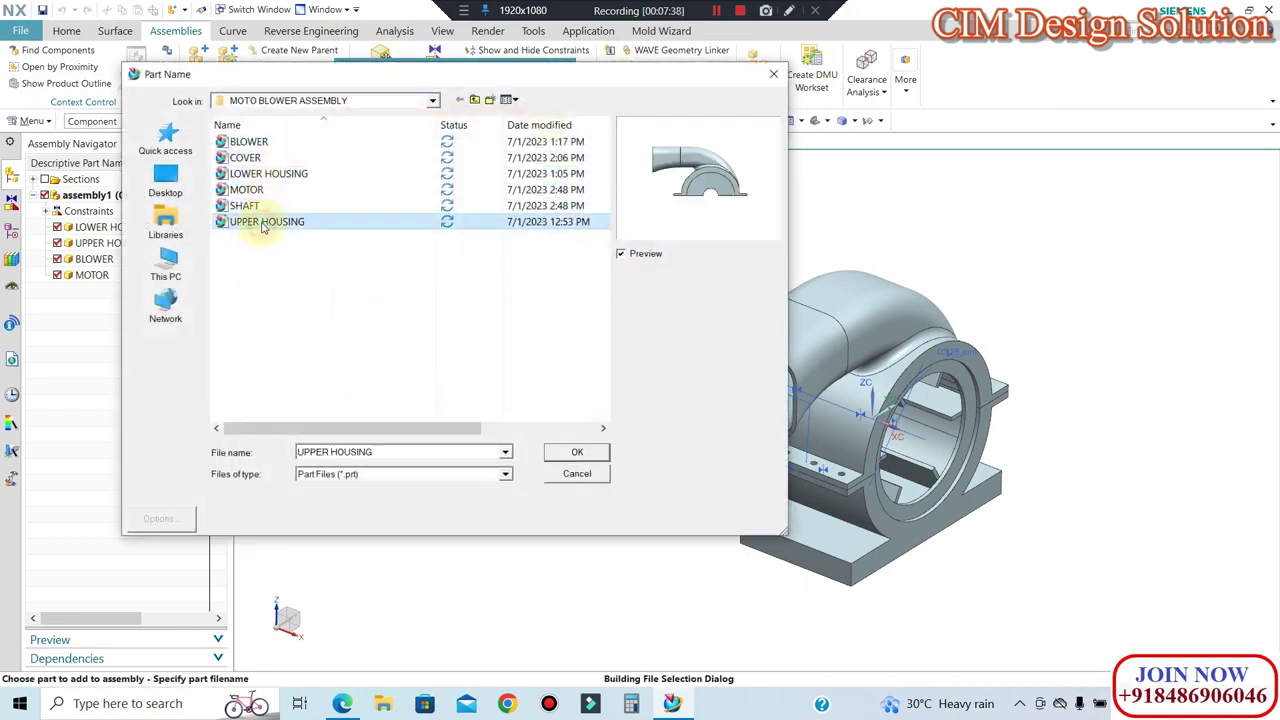
left_click(248, 141)
left_click(262, 157)
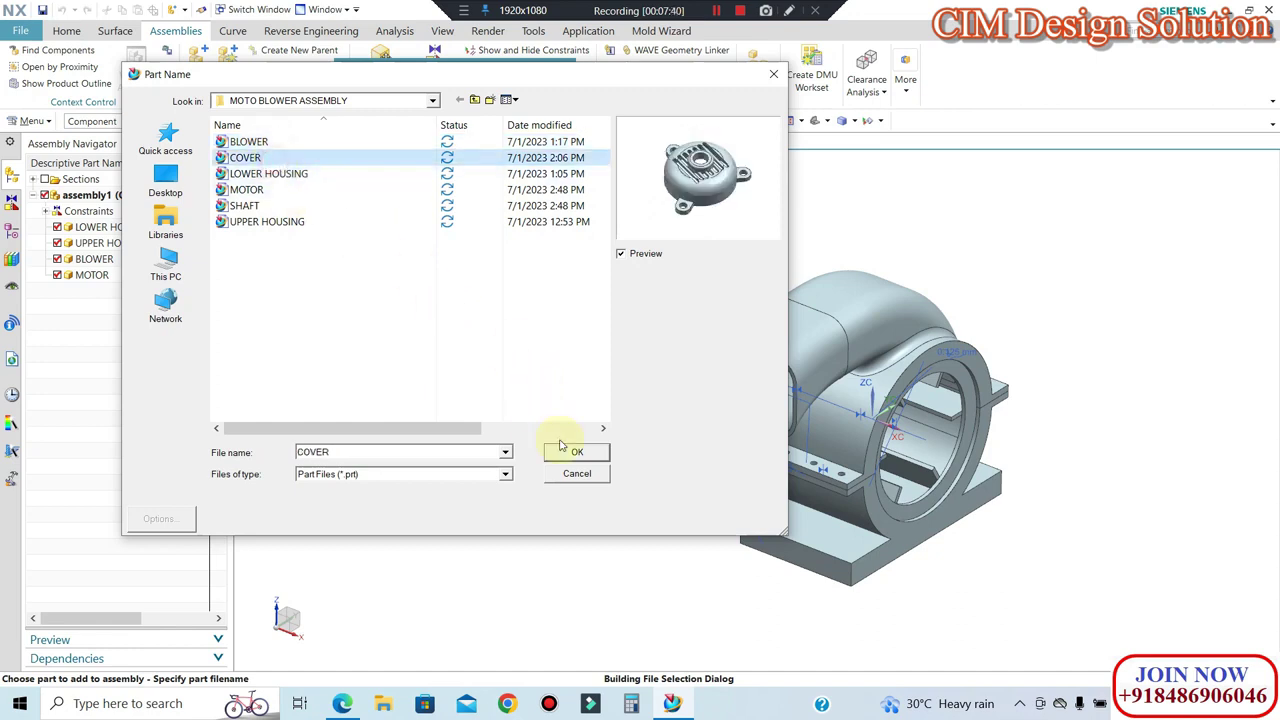
left_click(563, 450)
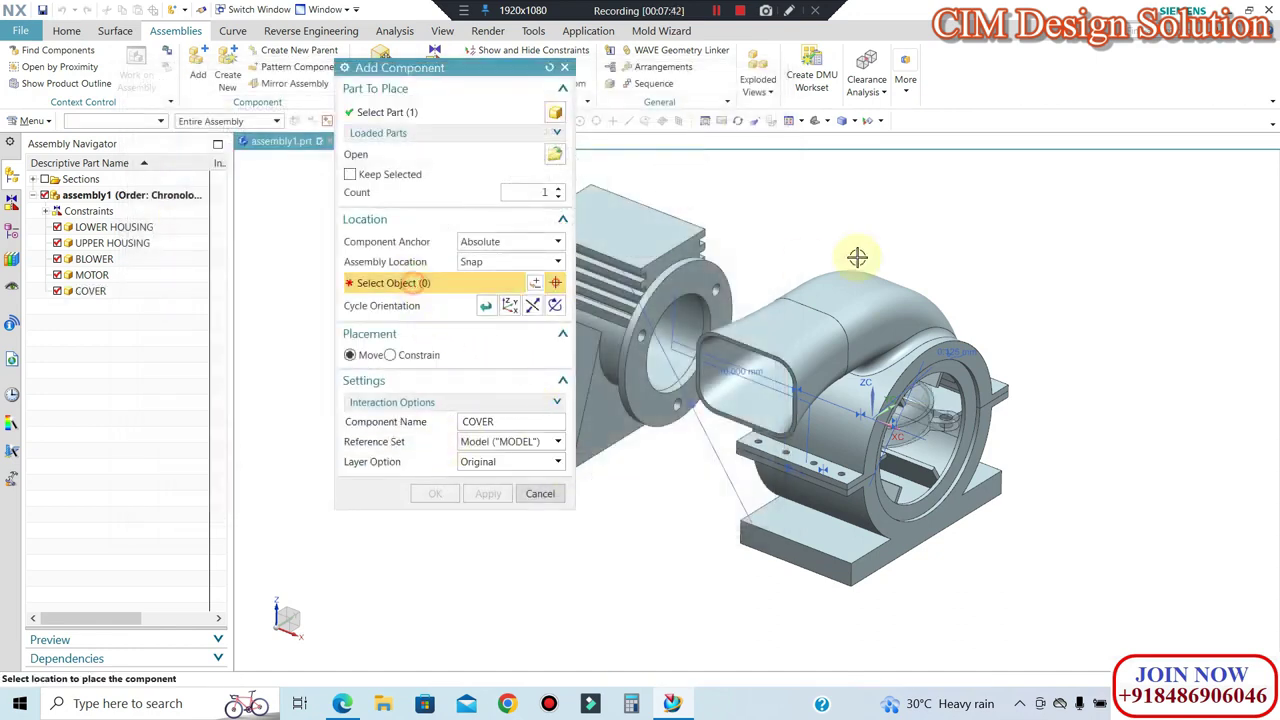
Step: Place COVER at the upper right of the view and finish adding components
left_click(940, 237)
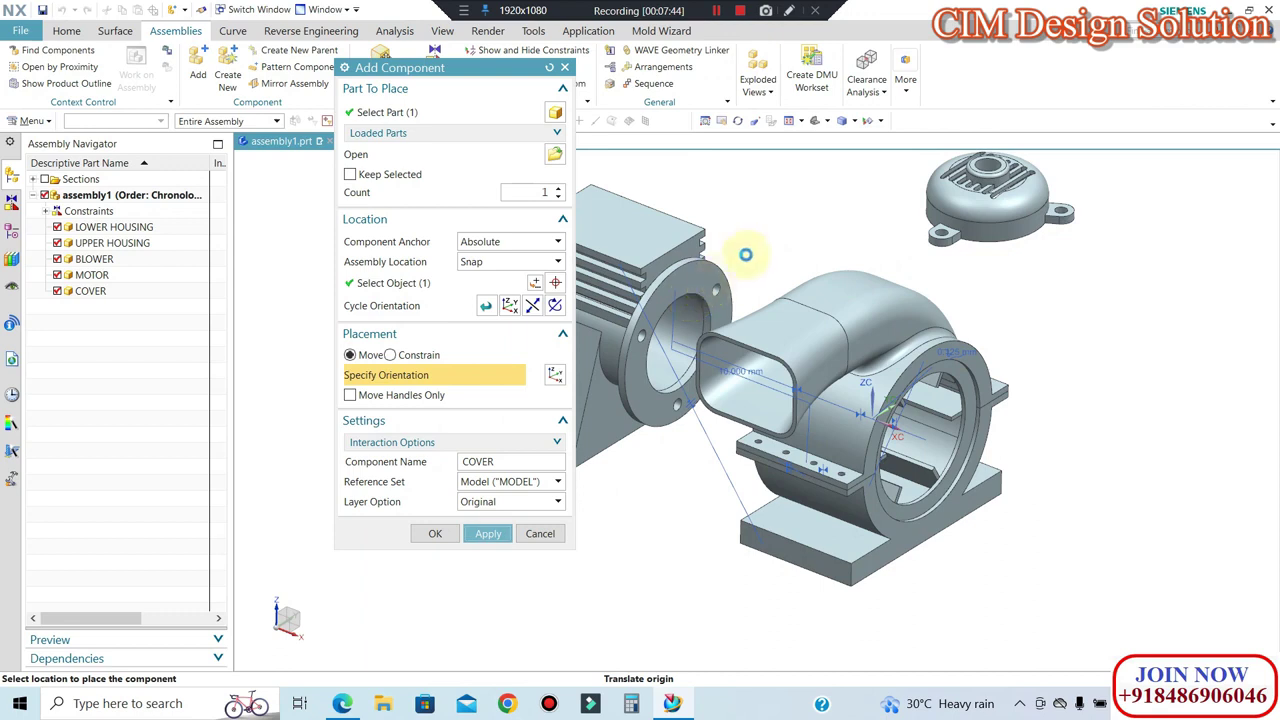
middle_click(745, 254)
left_click(540, 472)
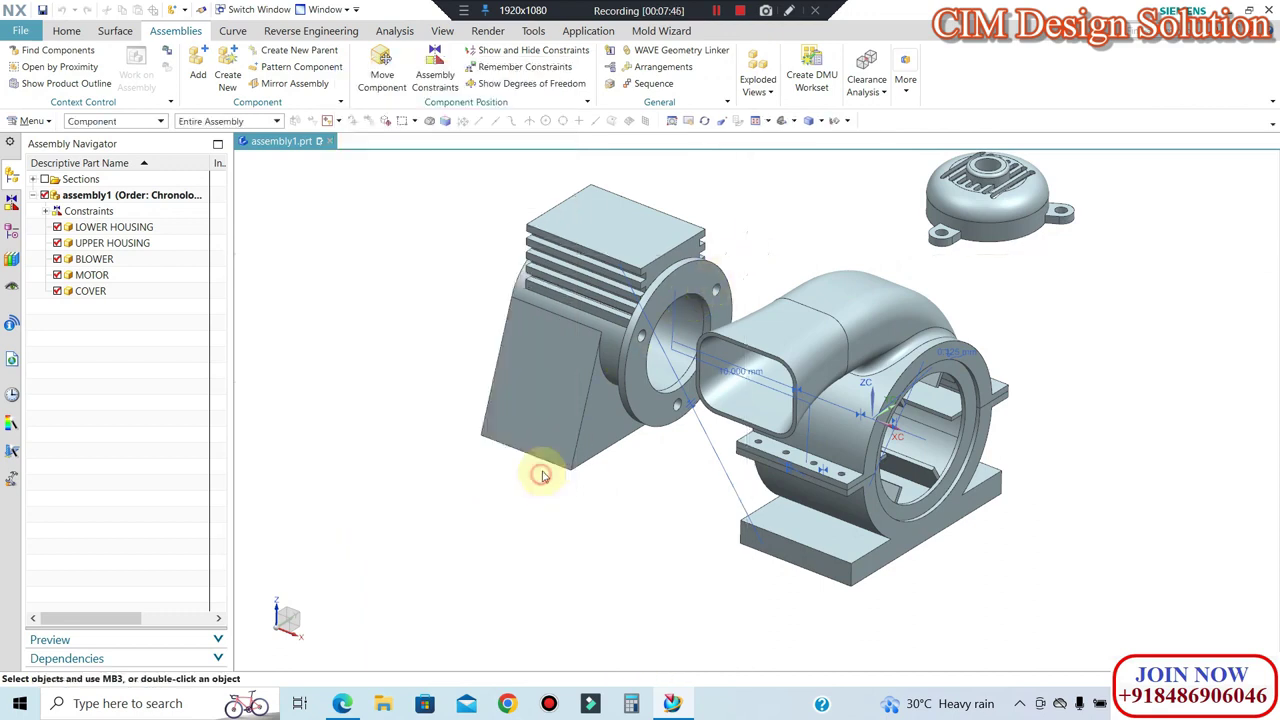
scroll(640, 371, "up", 4)
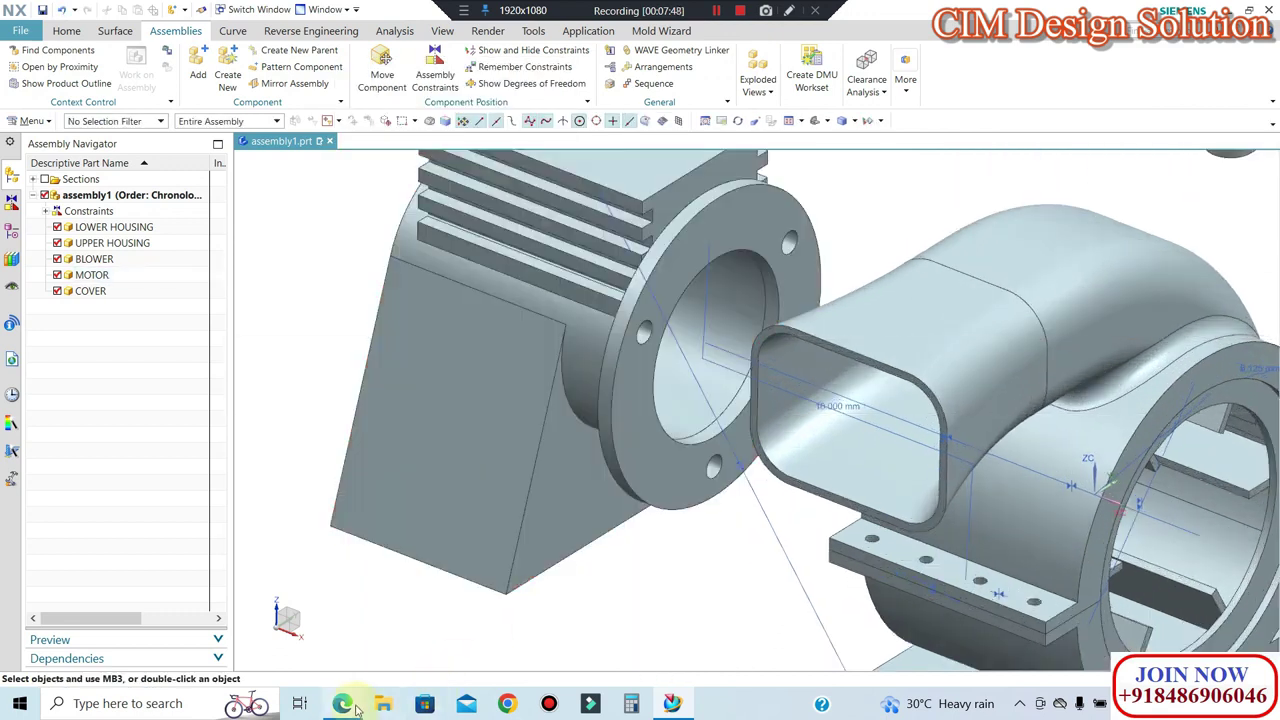
left_click(352, 705)
Step: Scroll through the drawing PDF to review the blower and motor figures
scroll(400, 471, "down", 2)
scroll(400, 471, "down", 3)
scroll(586, 478, "down", 5)
scroll(586, 478, "down", 3)
scroll(586, 478, "down", 3)
scroll(586, 480, "down", 3)
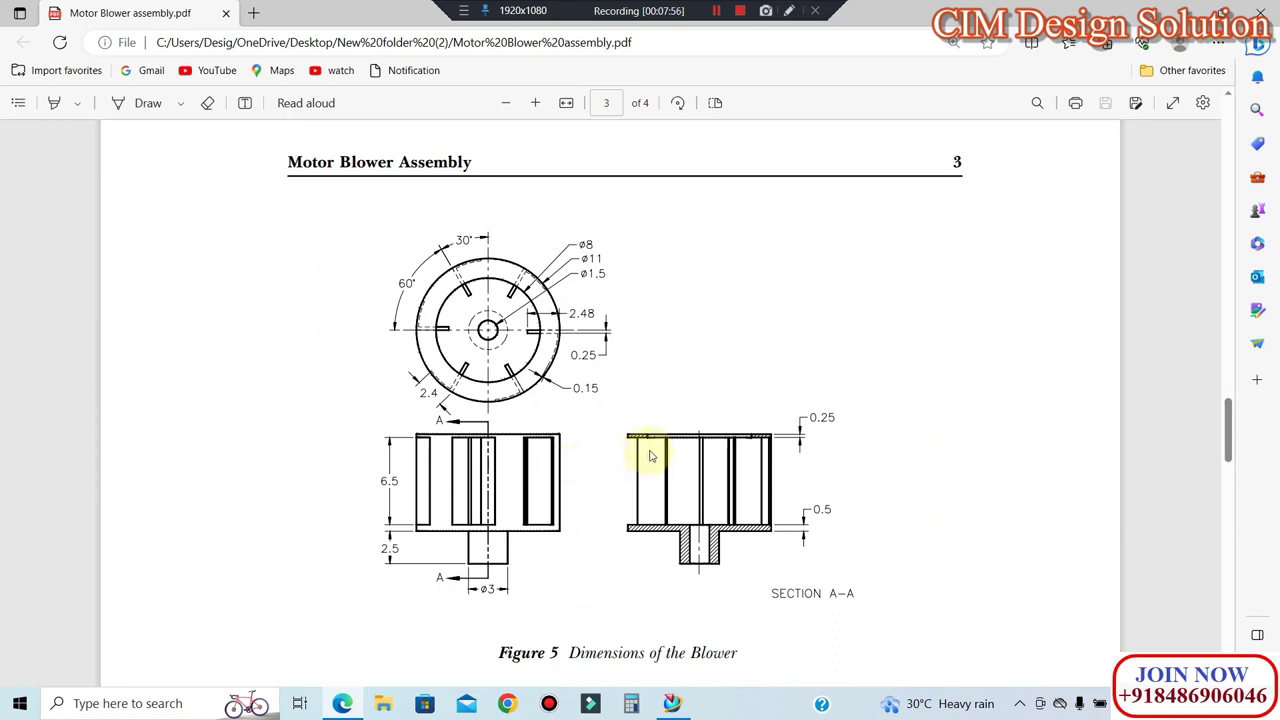
scroll(650, 452, "down", 1)
scroll(597, 407, "down", 3)
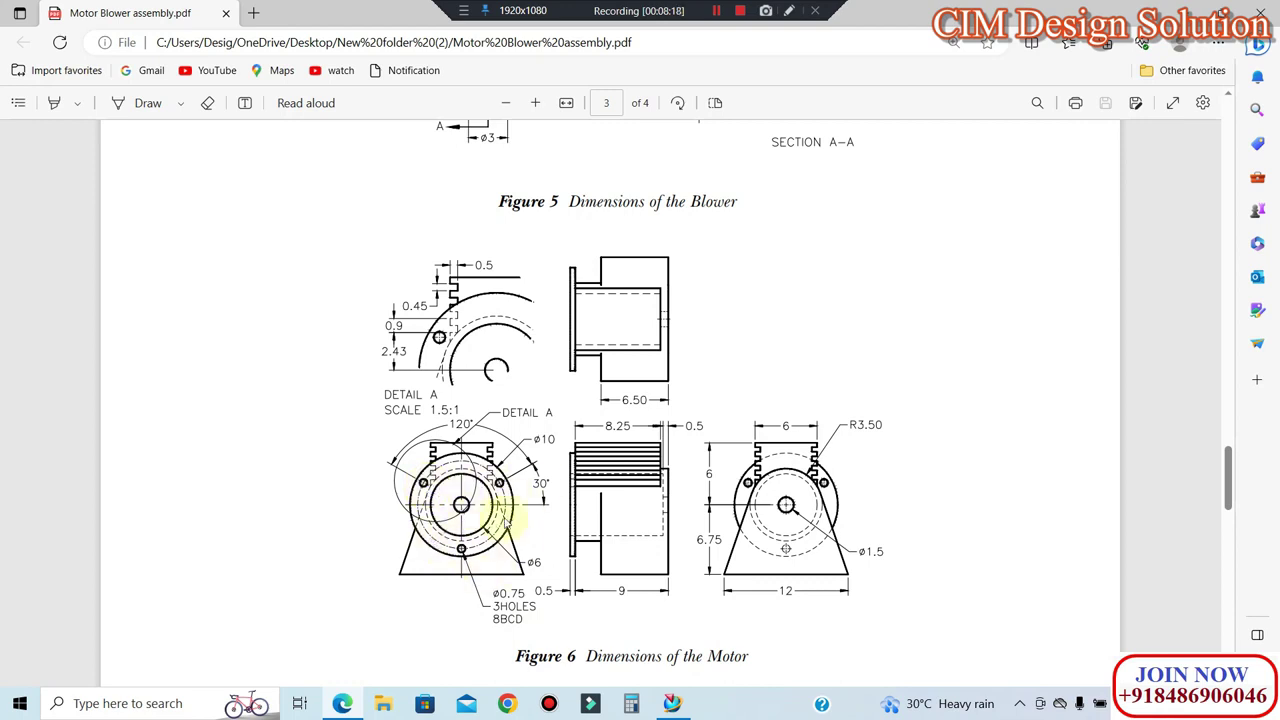
scroll(529, 491, "up", 2)
scroll(529, 466, "down", 4)
scroll(523, 400, "up", 2)
scroll(523, 400, "up", 6)
scroll(523, 400, "up", 6)
scroll(523, 400, "up", 6)
scroll(523, 400, "up", 6)
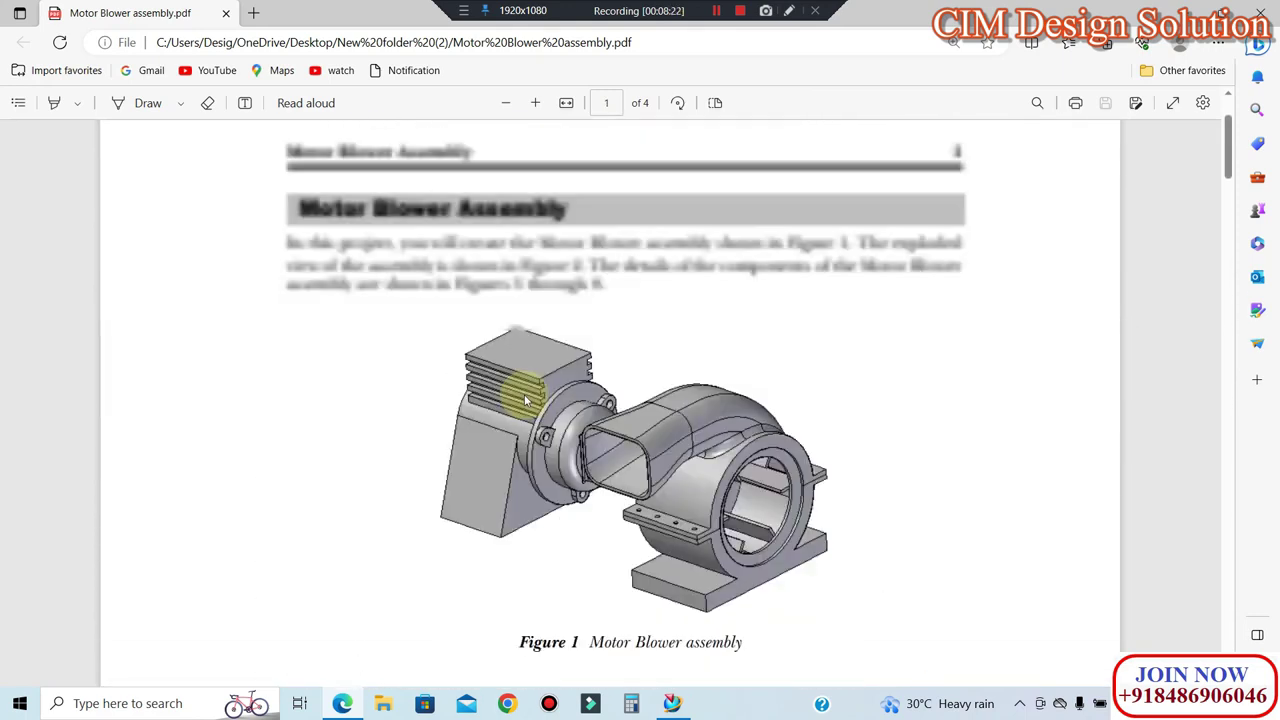
scroll(525, 400, "down", 2)
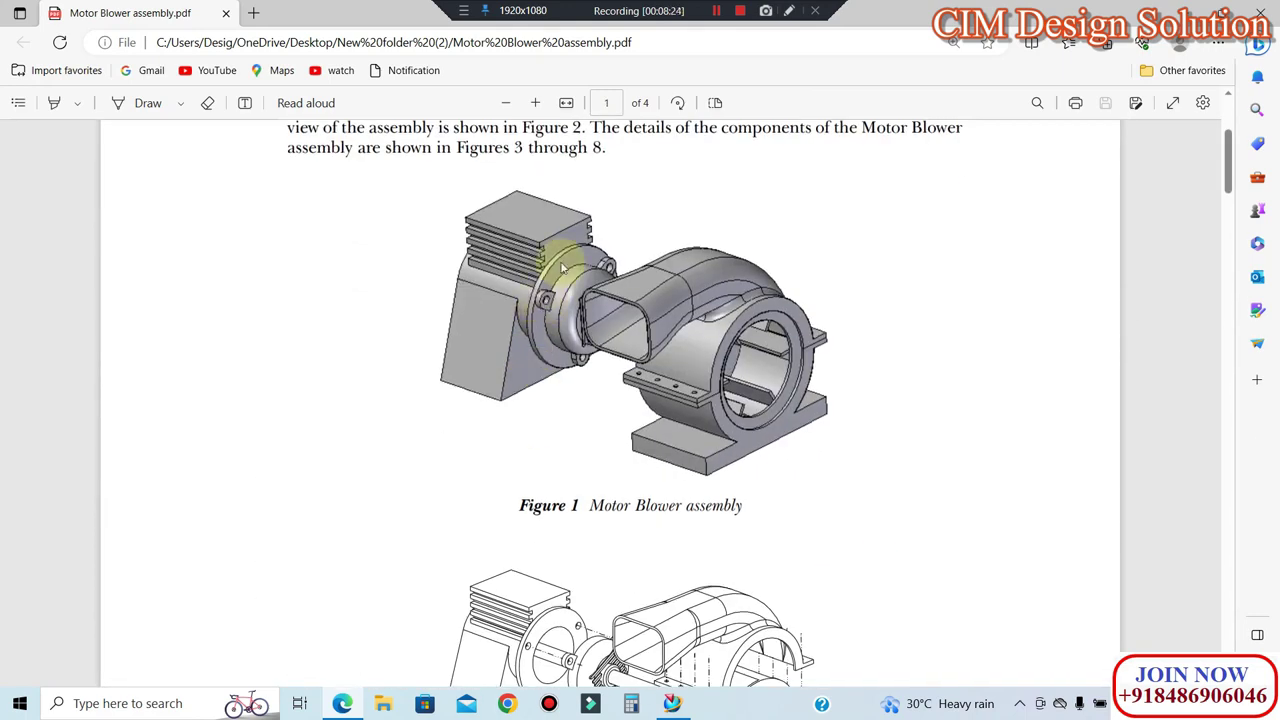
scroll(549, 395, "down", 3)
scroll(549, 400, "down", 5)
scroll(549, 400, "down", 5)
scroll(548, 405, "down", 5)
scroll(548, 408, "down", 5)
scroll(548, 408, "down", 5)
scroll(548, 408, "down", 5)
scroll(549, 410, "down", 5)
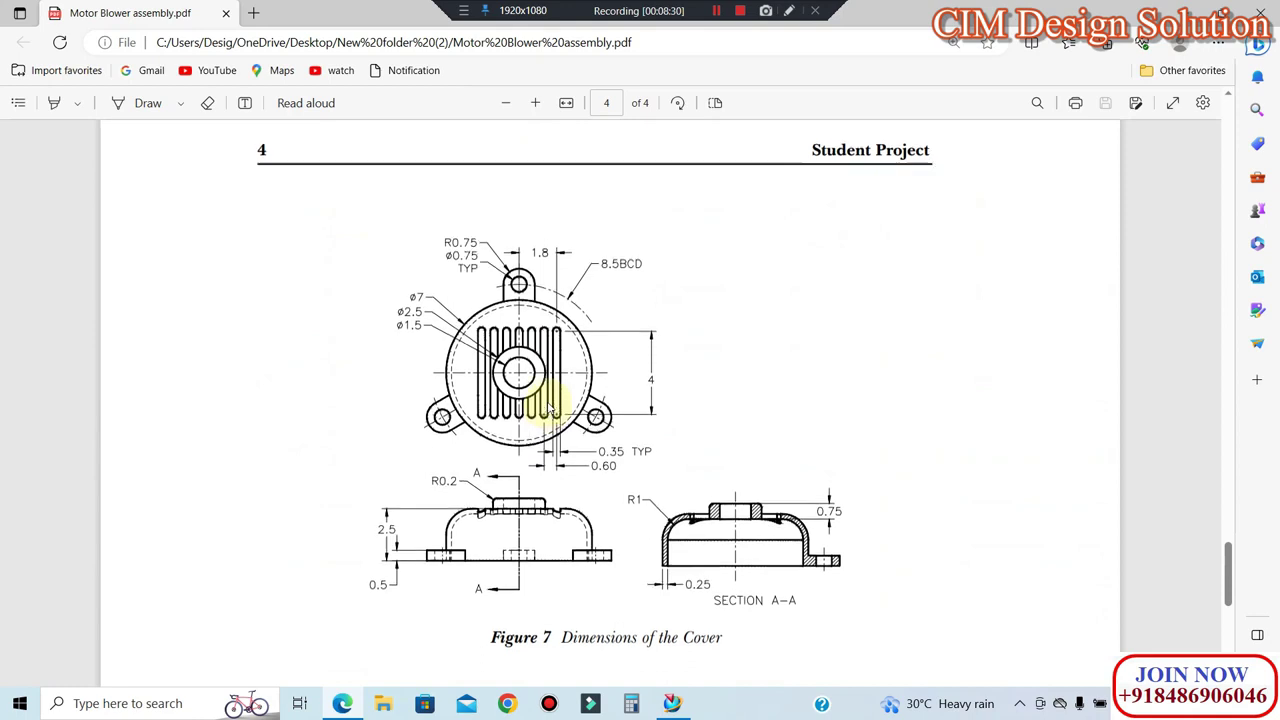
scroll(550, 408, "up", 5)
scroll(545, 406, "up", 3)
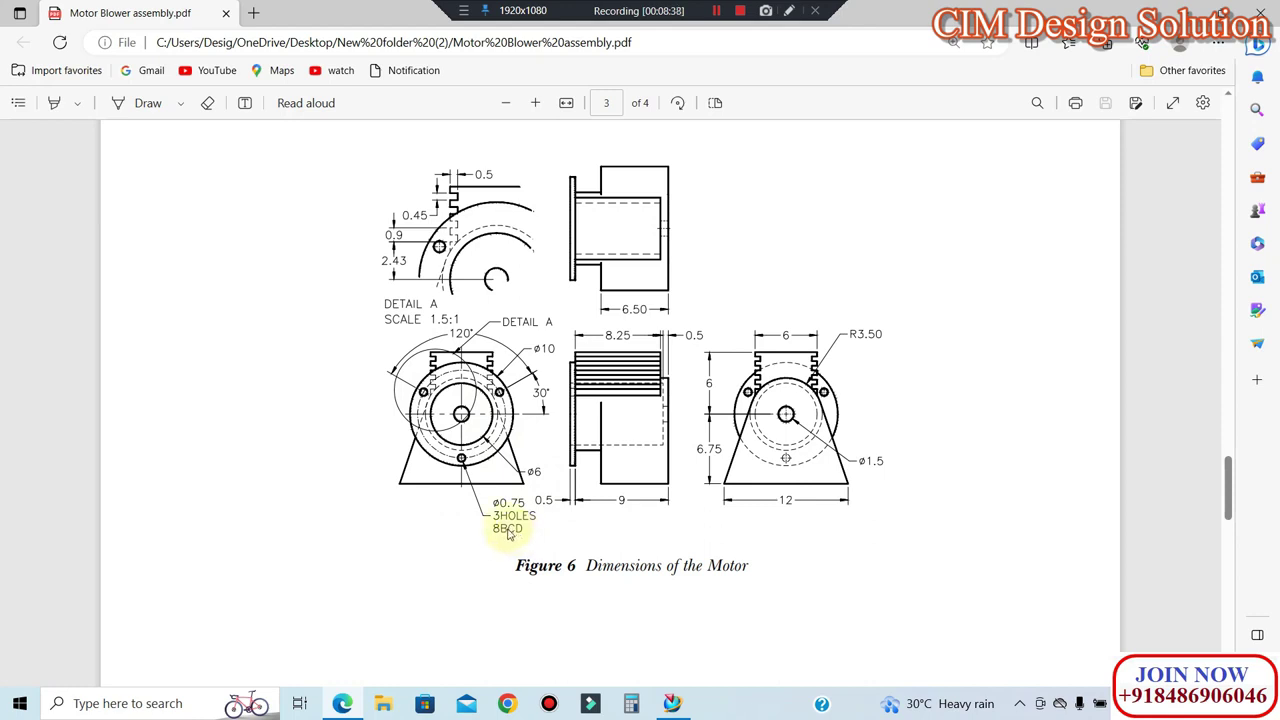
Step: Scroll back up to Figure 1 of the PDF and return to the NX assembly
scroll(515, 520, "up", 3)
scroll(528, 490, "up", 4)
scroll(528, 490, "up", 4)
scroll(535, 495, "down", 9)
scroll(535, 493, "down", 5)
scroll(540, 491, "down", 6)
scroll(560, 400, "up", 1)
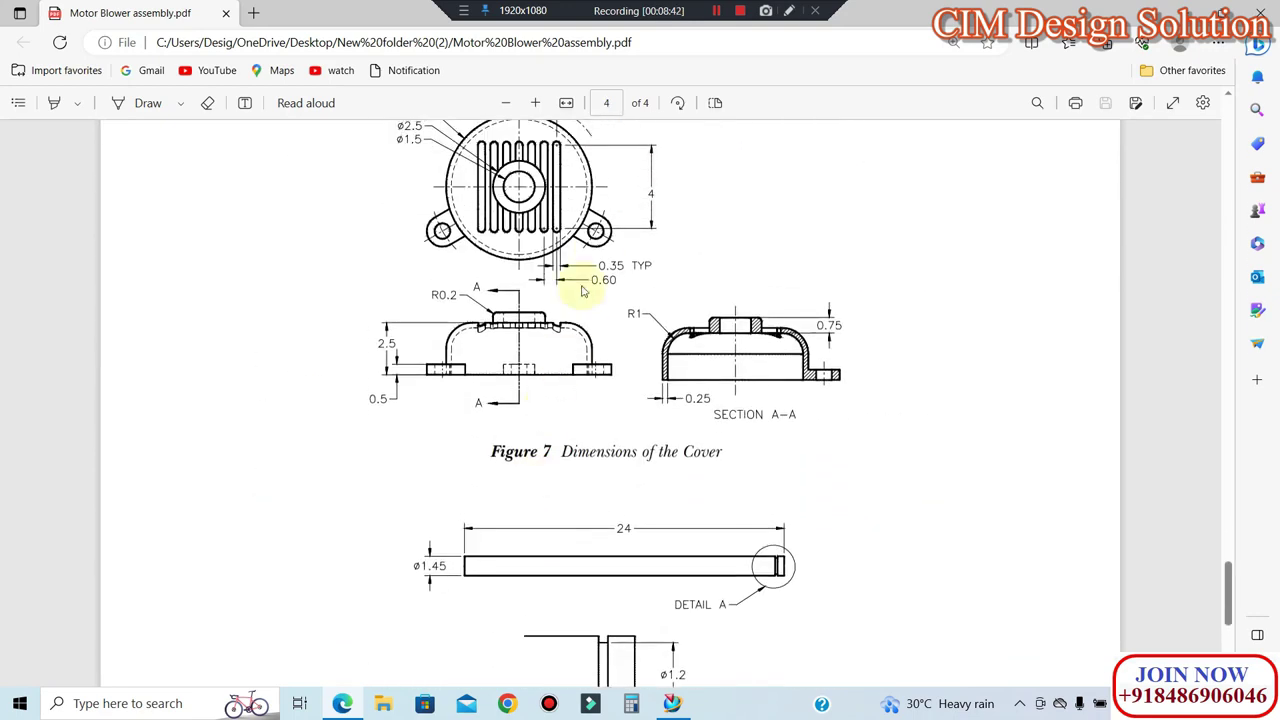
scroll(596, 248, "up", 2)
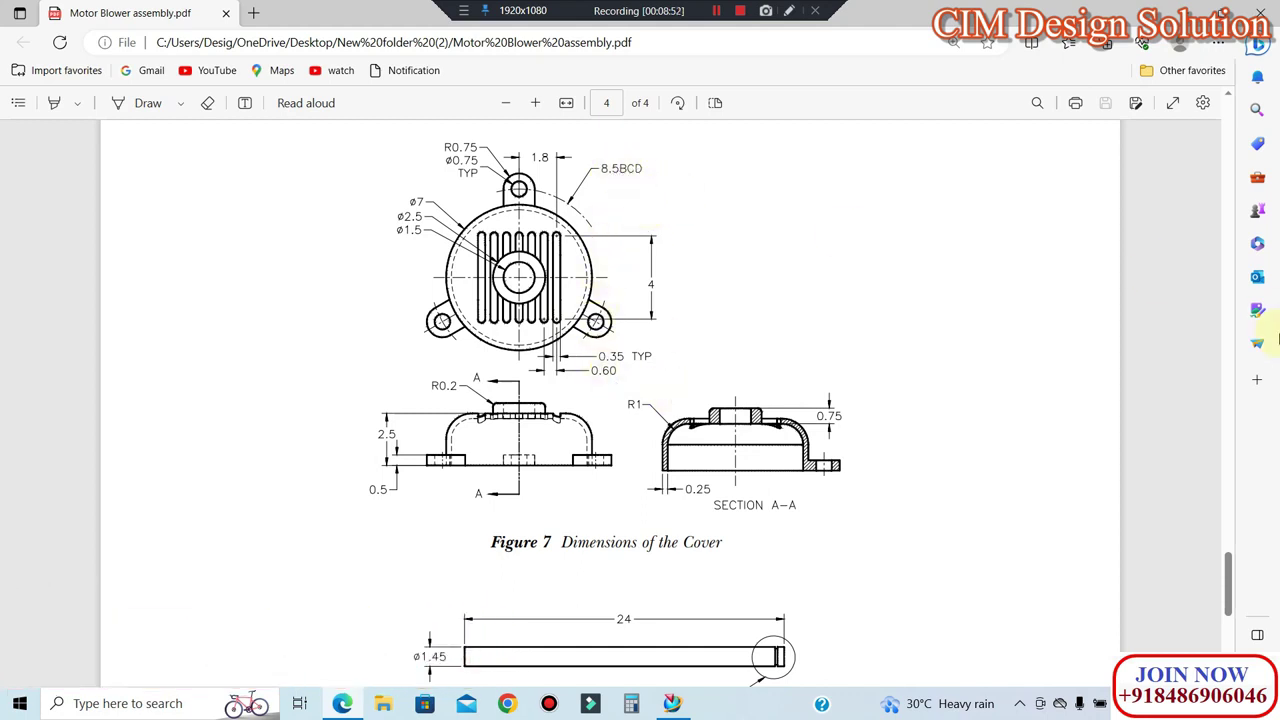
left_click_drag(1228, 570, 1230, 140)
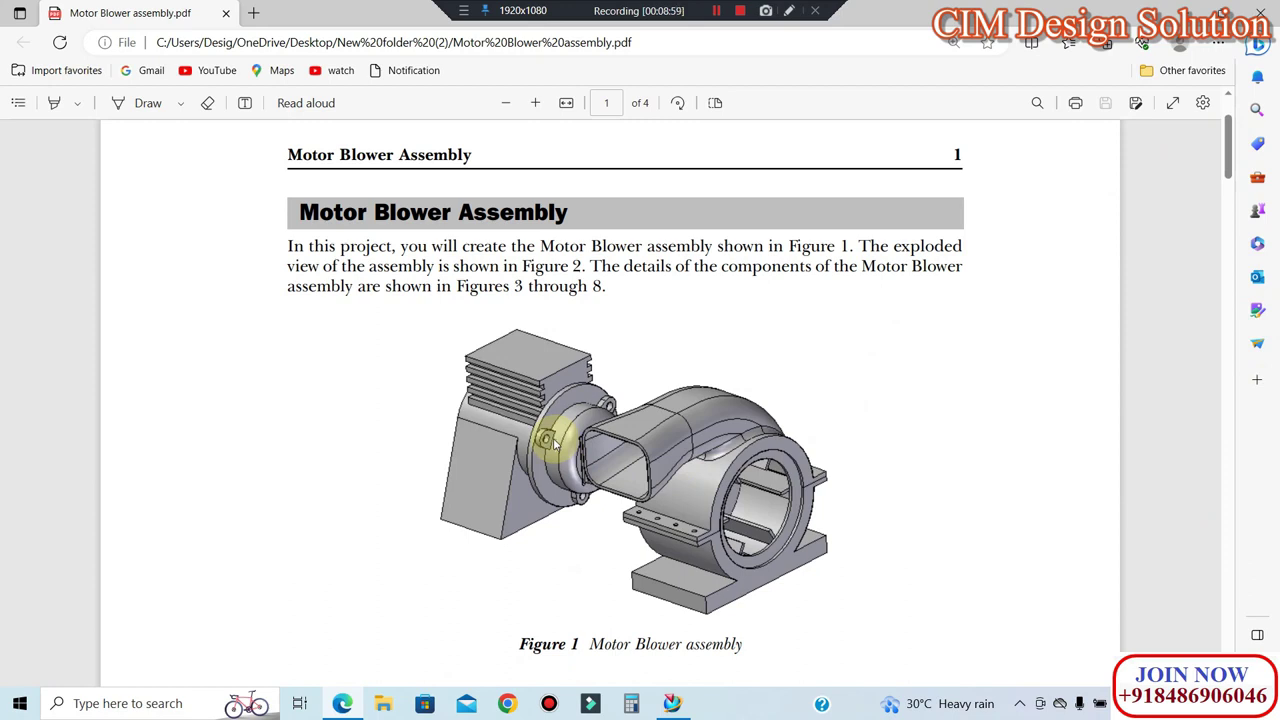
left_click(672, 703)
scroll(608, 590, "down", 3)
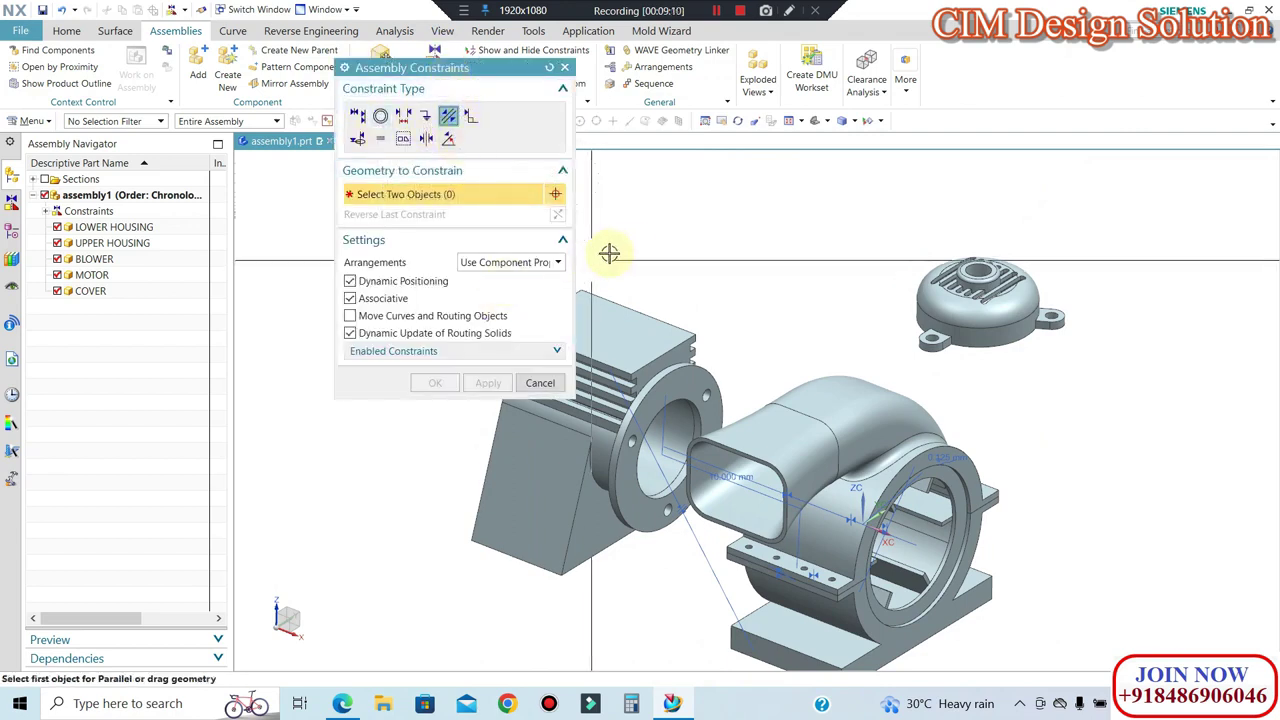
Step: Apply a Touch Align centre alignment between the cover's bore and the matching bore, flipping the cover
left_click(364, 117)
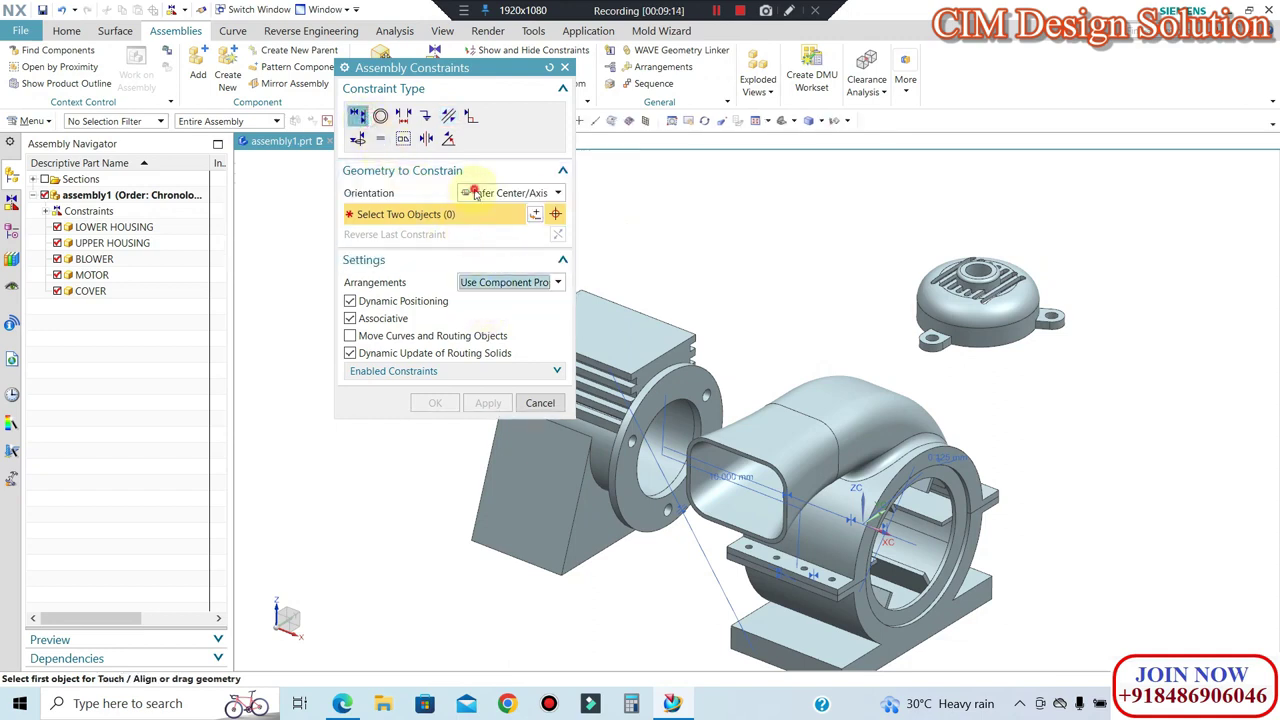
left_click(980, 273)
scroll(980, 275, "up", 2)
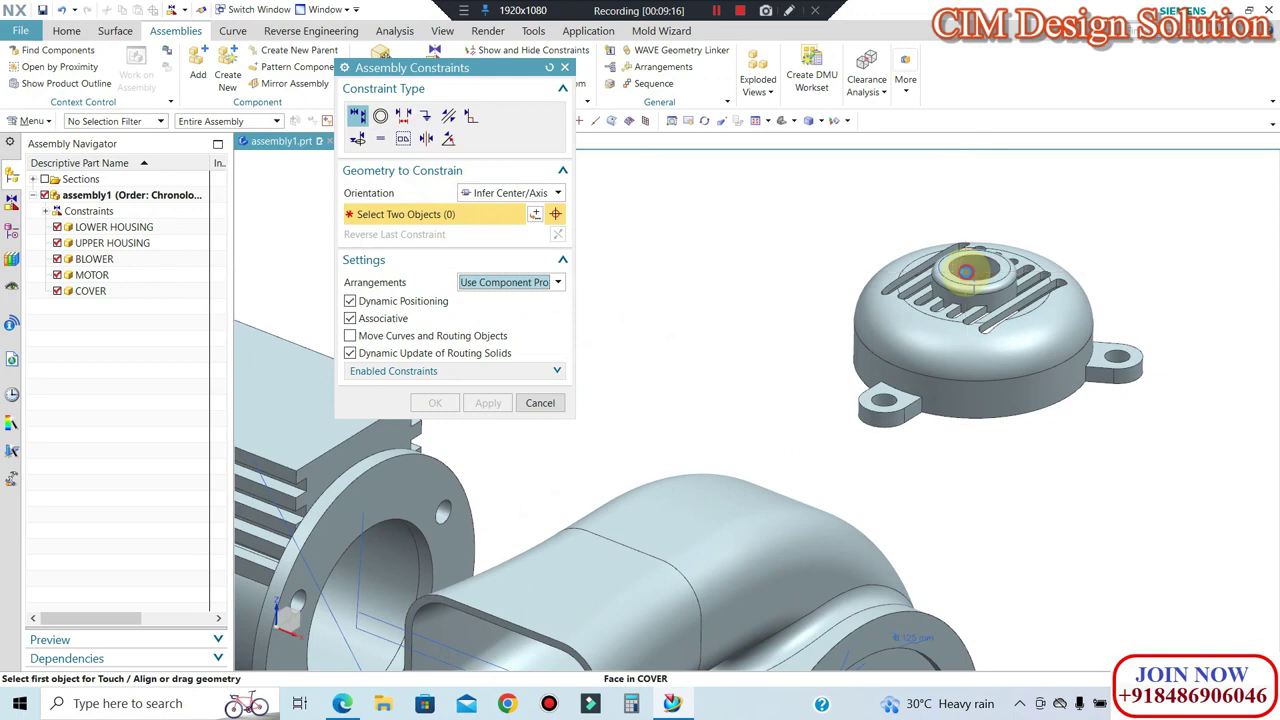
left_click(490, 522)
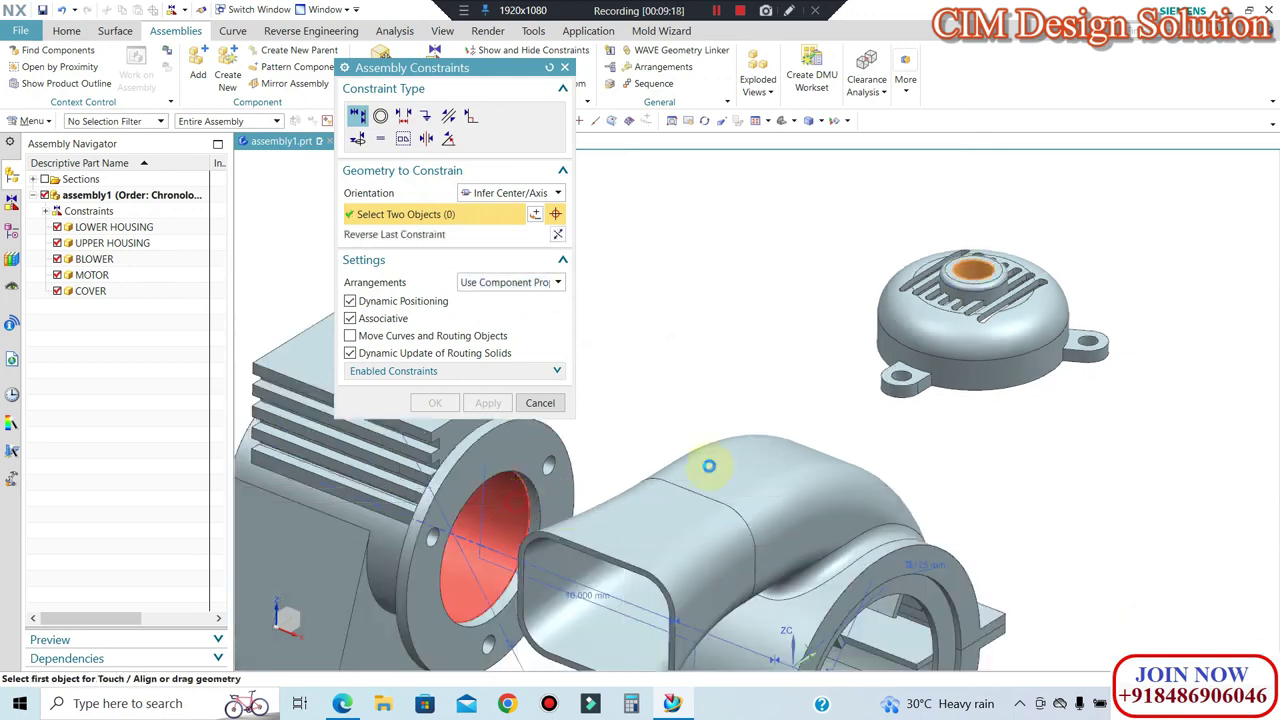
scroll(1011, 408, "down", 5)
scroll(1000, 430, "up", 2)
mouse_move(988, 483)
middle_mouse_down()
mouse_move(1000, 486)
mouse_move(1000, 457)
middle_mouse_up()
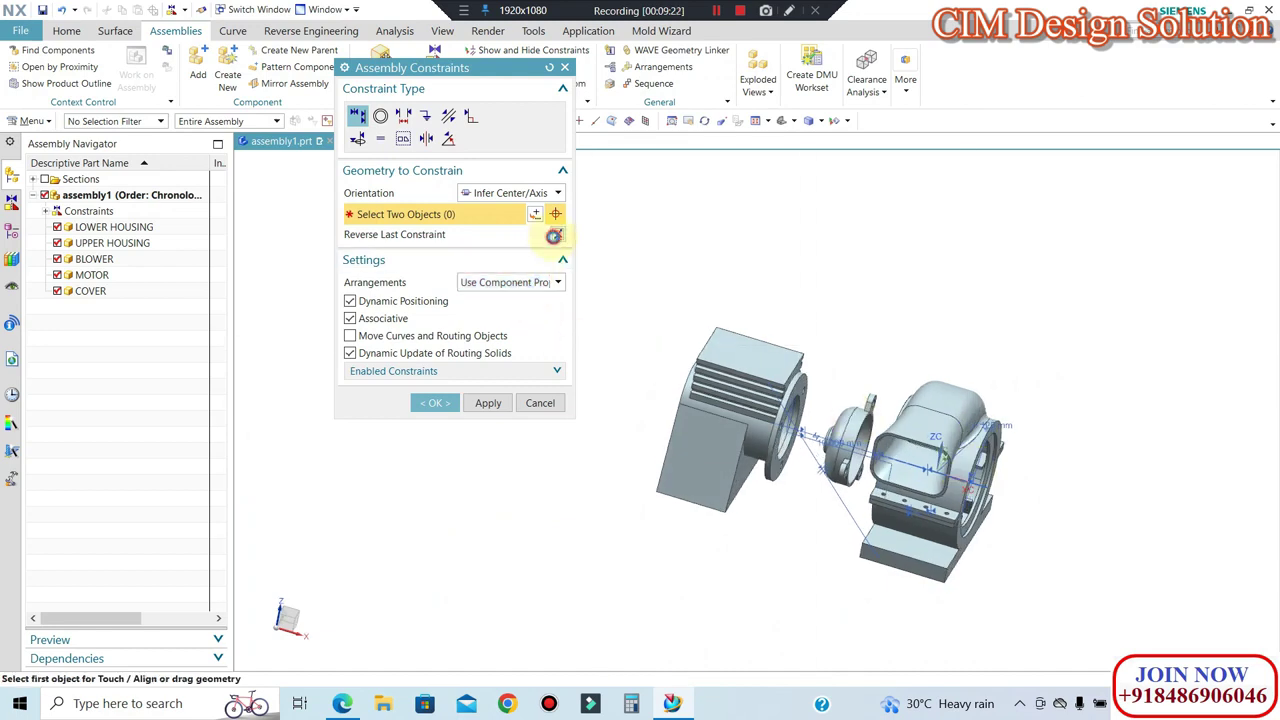
left_click(554, 236)
left_click(497, 403)
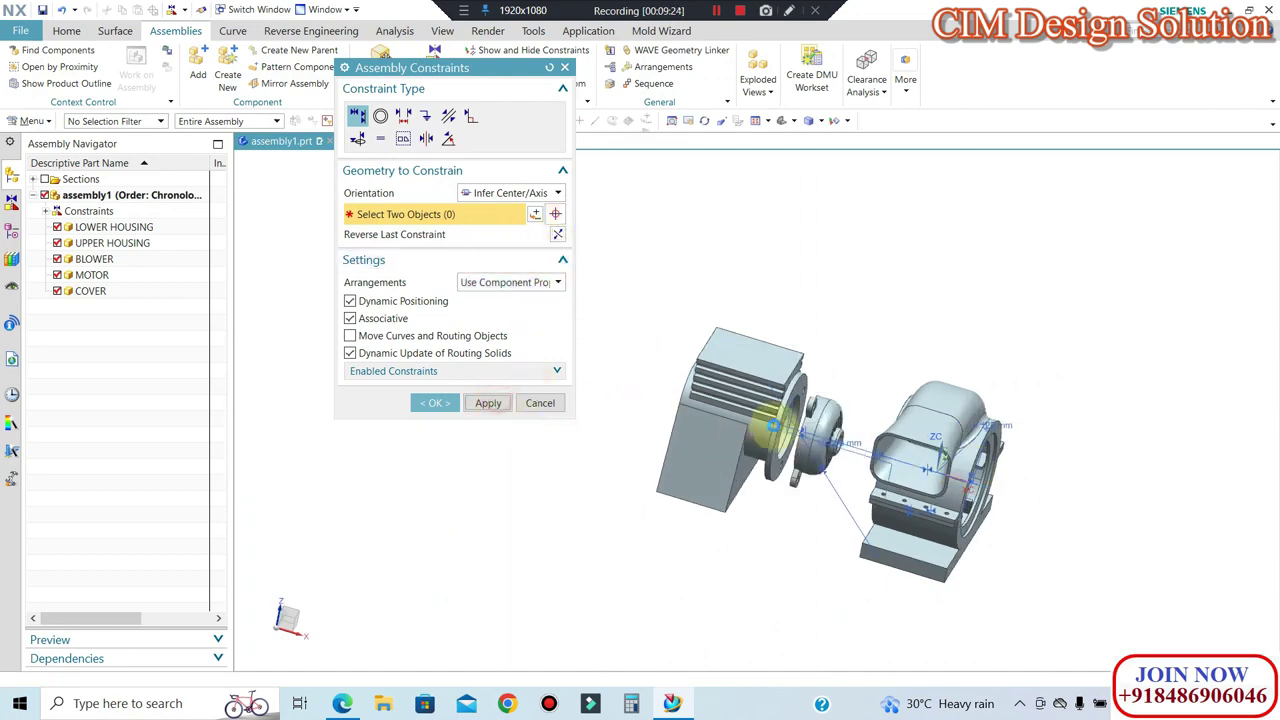
Step: Make the cover's flange face touch the motor face and apply the constraint
scroll(775, 428, "up", 2)
middle_click_drag(776, 430, 837, 437)
scroll(805, 432, "up", 2)
scroll(843, 291, "up", 2)
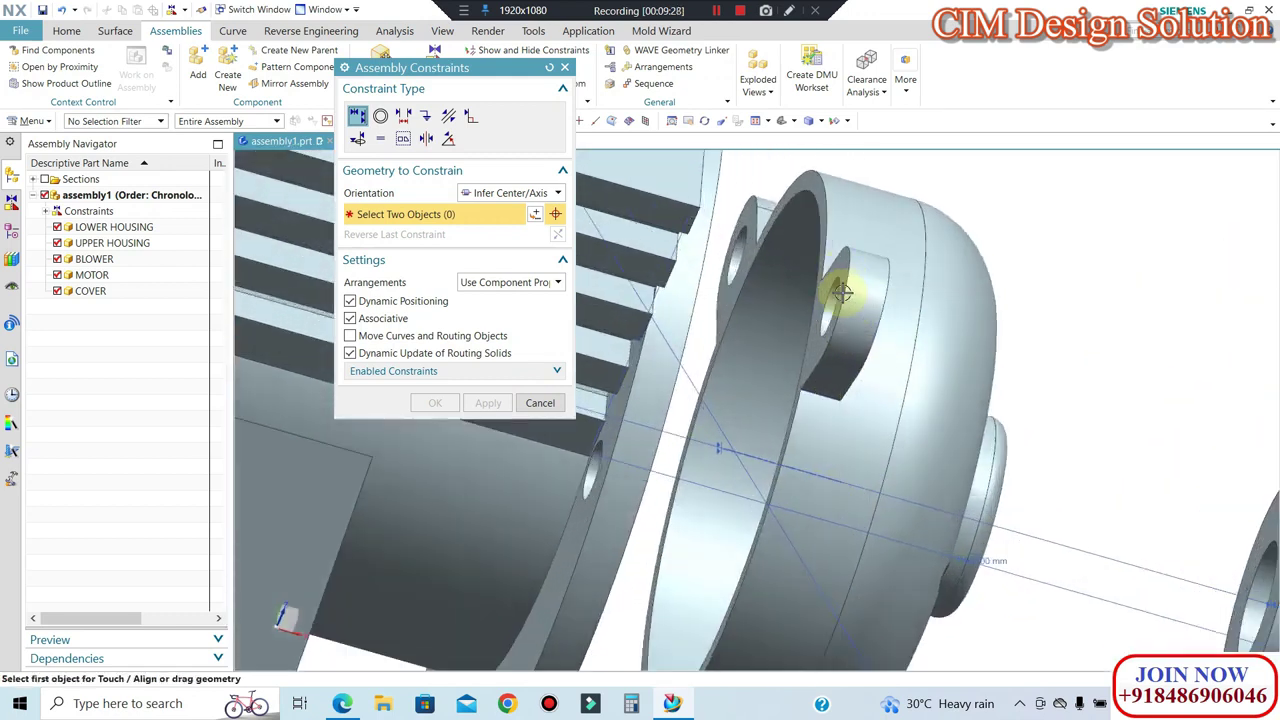
left_click(834, 272)
left_click(505, 193)
left_click(481, 240)
left_click(484, 193)
left_click(482, 222)
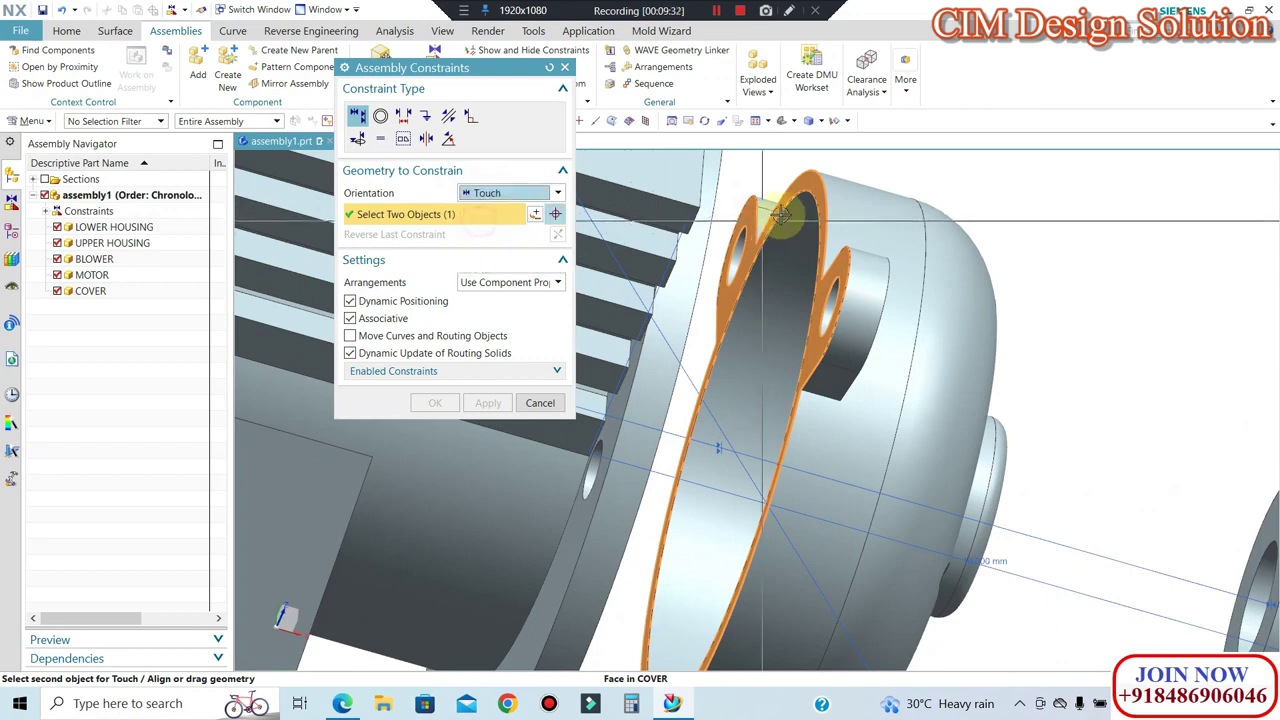
middle_click_drag(737, 354, 740, 243)
left_click(714, 300)
left_click(487, 402)
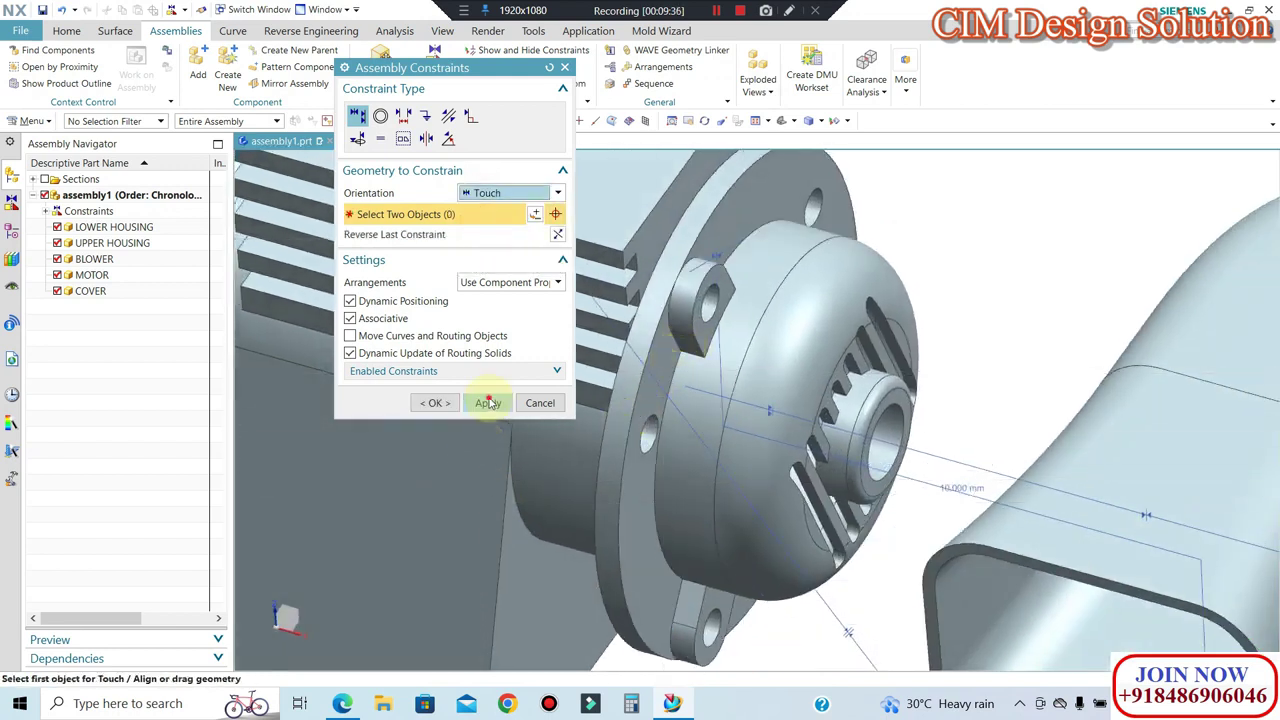
left_click(539, 402)
Step: Check the cover's remaining degrees of freedom
left_click(543, 84)
left_click(809, 286)
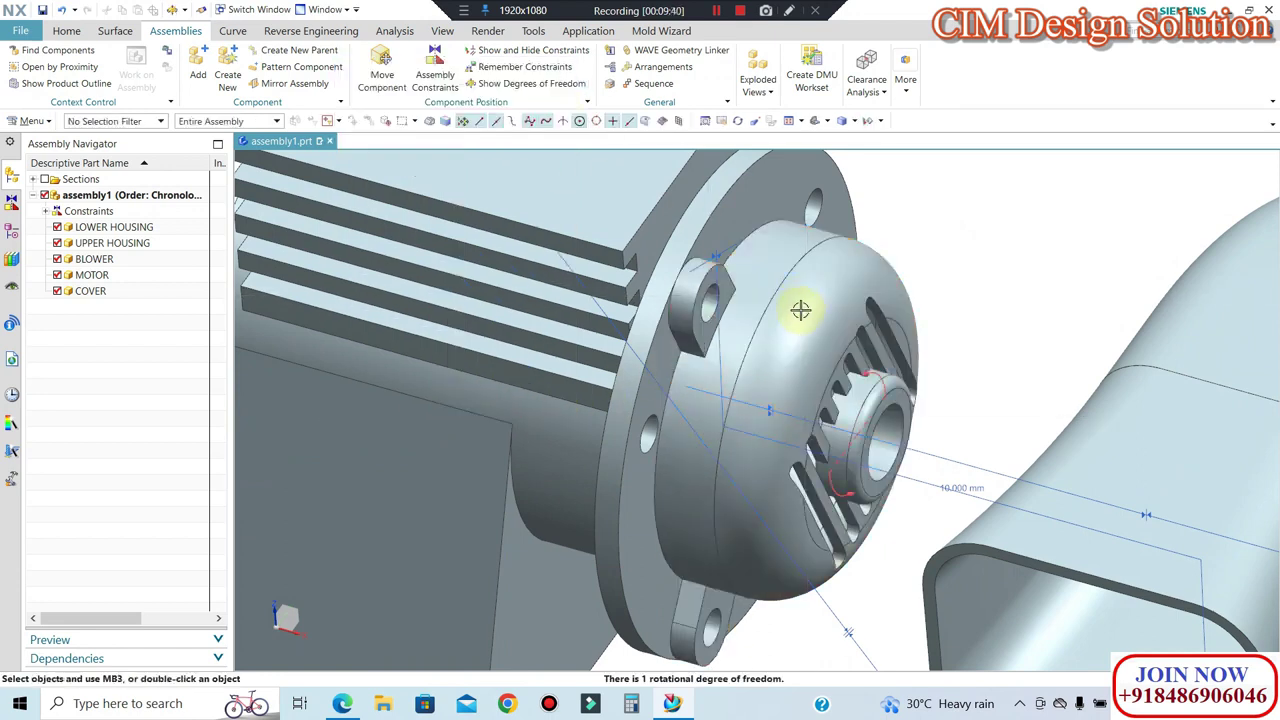
scroll(737, 306, "down", 2)
right_click(900, 212)
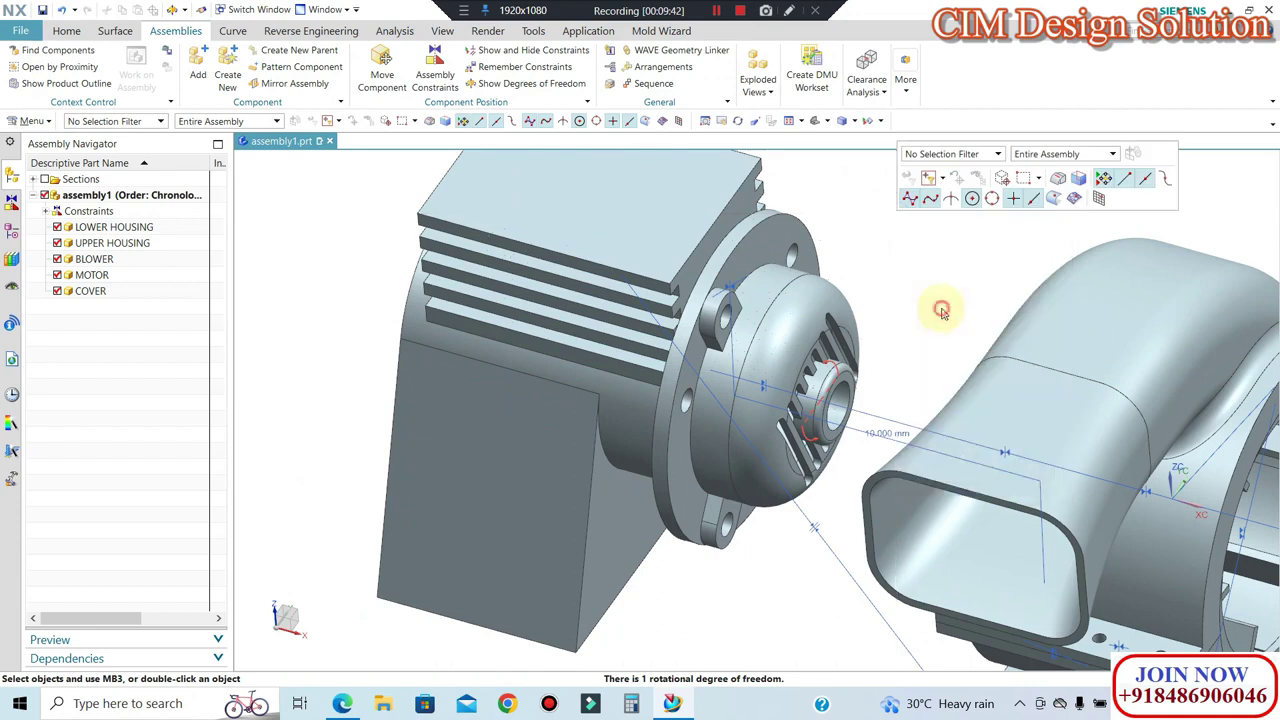
scroll(820, 373, "up", 3)
scroll(787, 383, "down", 3)
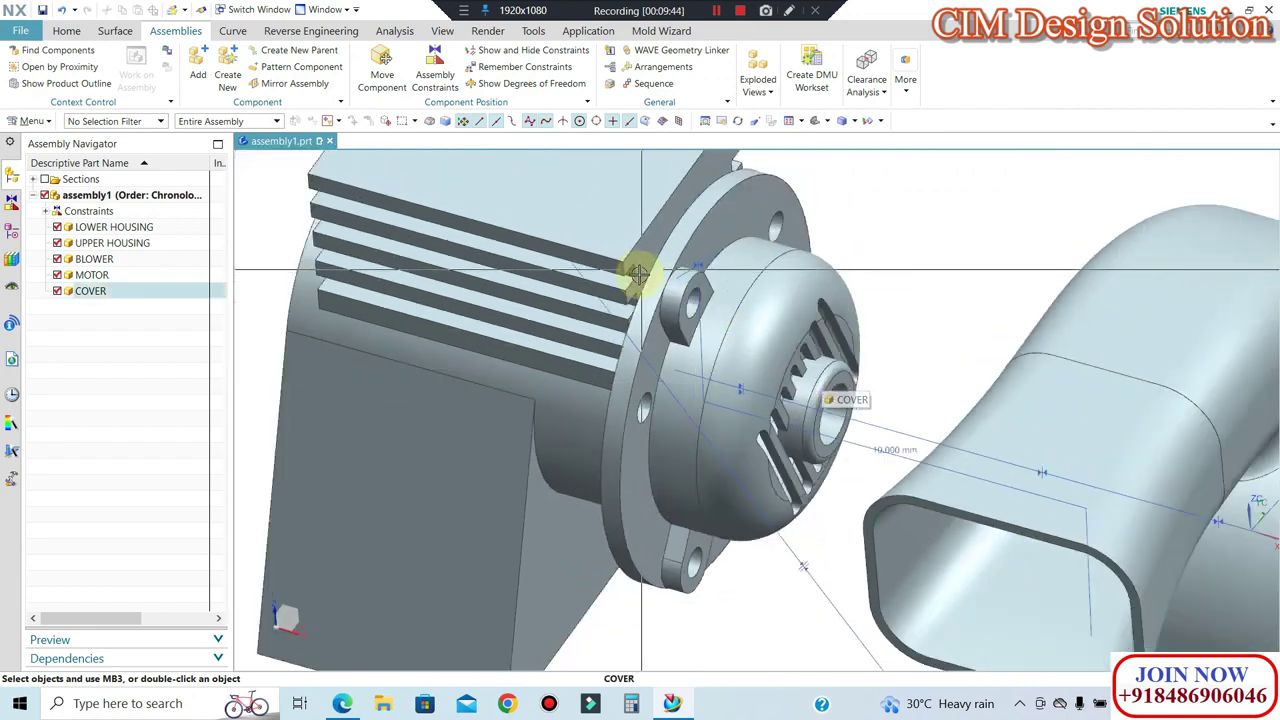
scroll(643, 271, "up", 1)
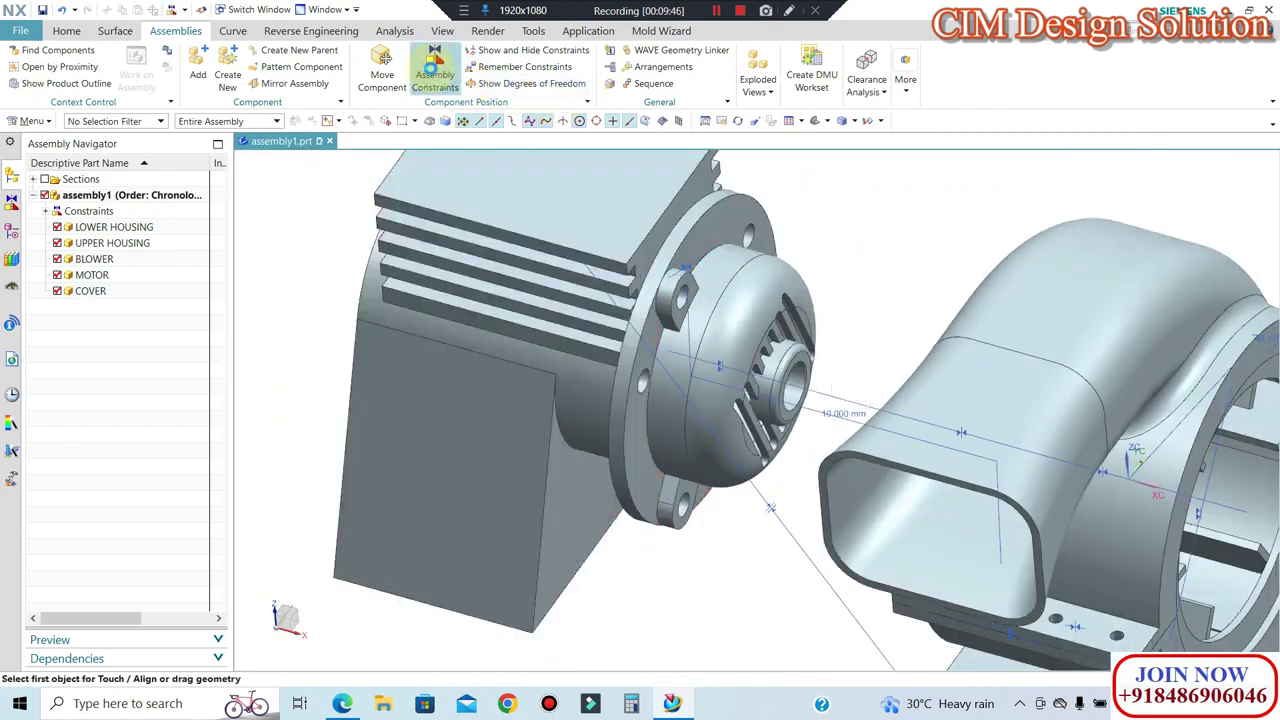
Step: Try an Infer Center/Axis alignment between two hole centerlines, then discard it
left_click(435, 72)
left_click(505, 193)
left_click(482, 241)
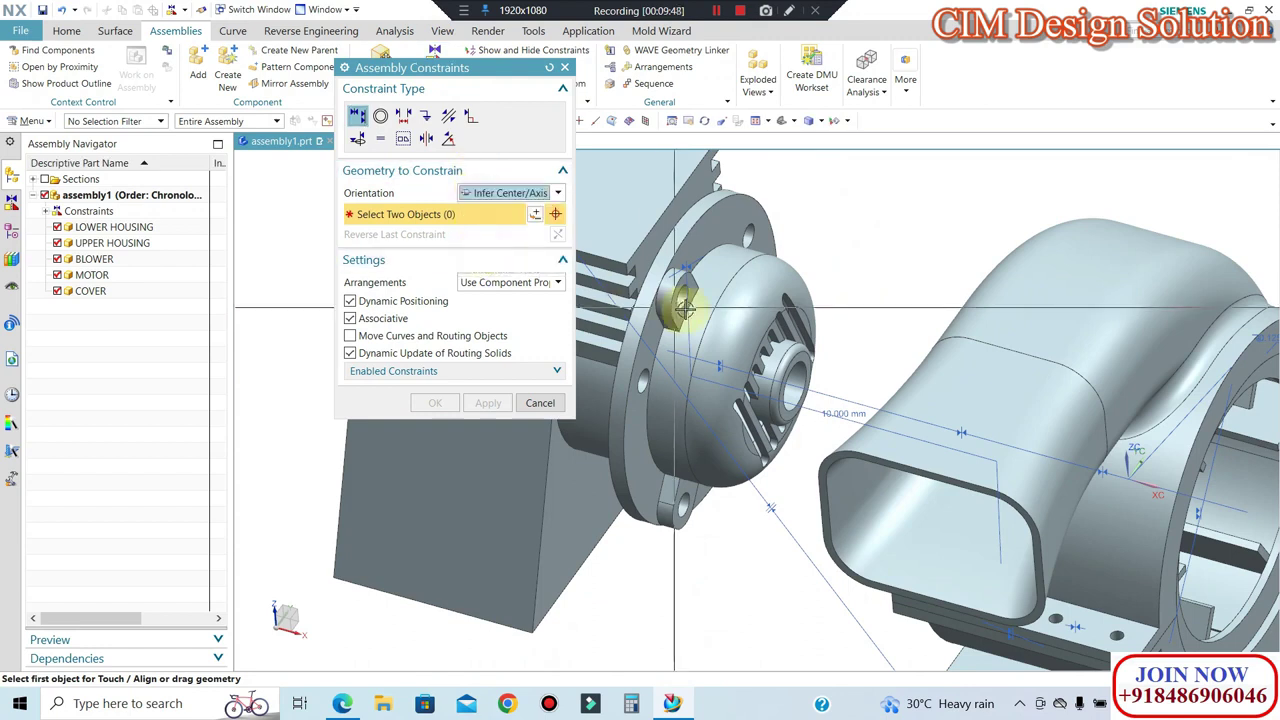
scroll(685, 308, "up", 3)
left_click(686, 285)
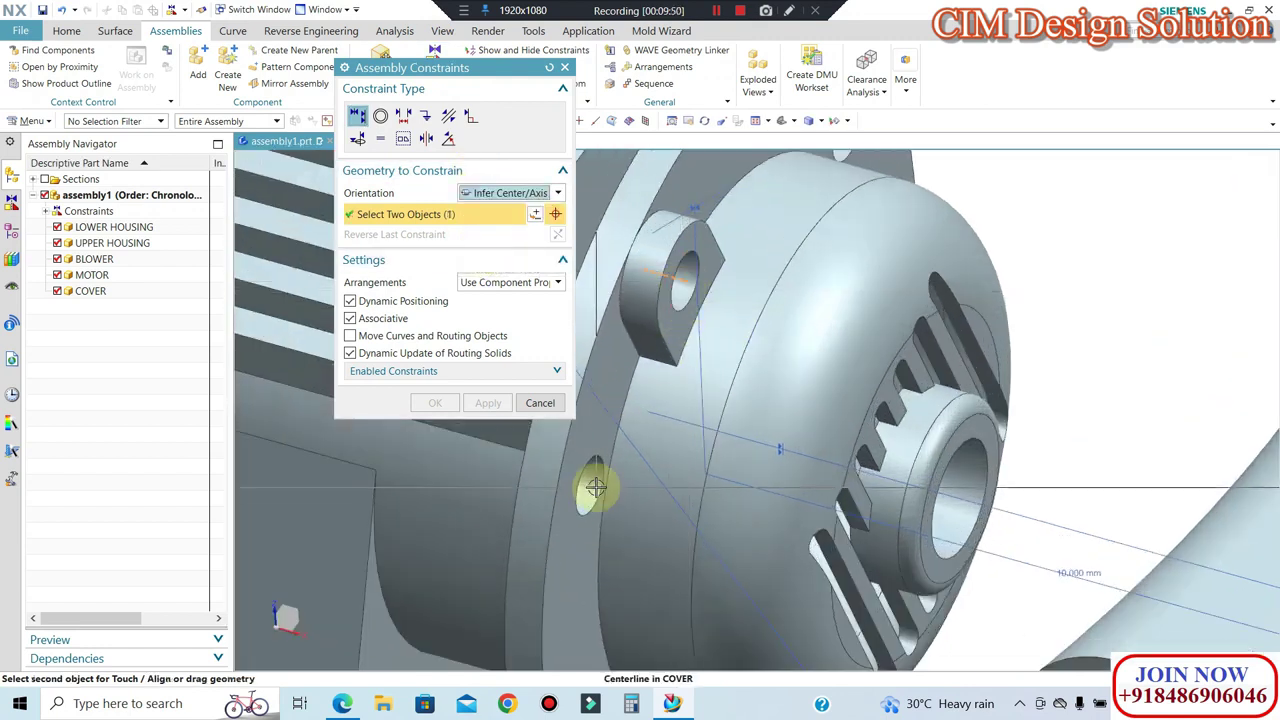
left_click(592, 476)
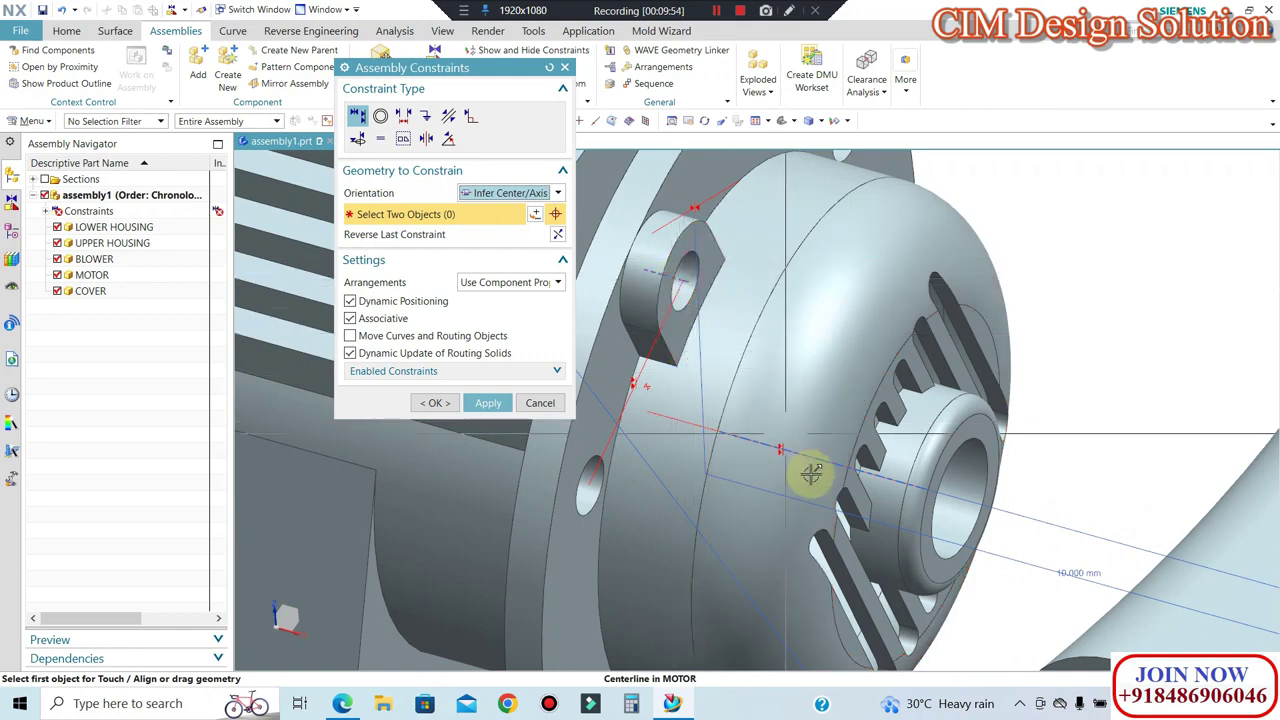
middle_click_drag(811, 474, 714, 428)
scroll(720, 432, "down", 2)
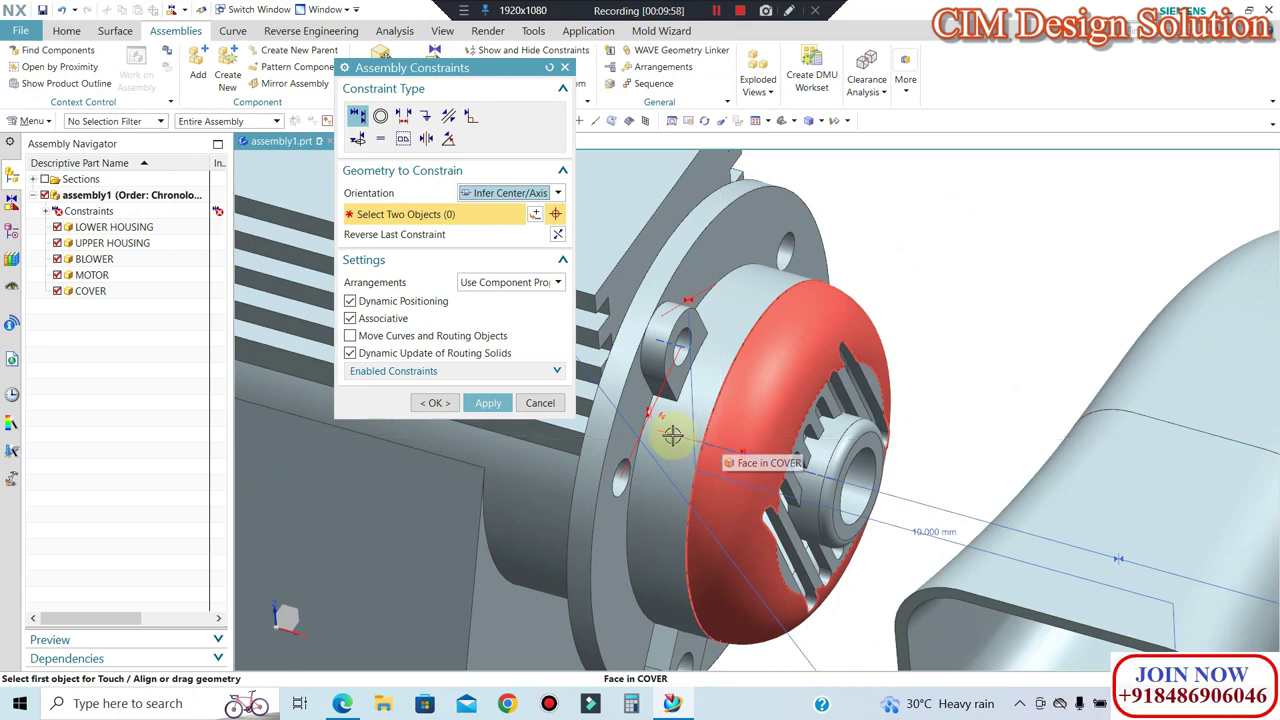
left_click(545, 403)
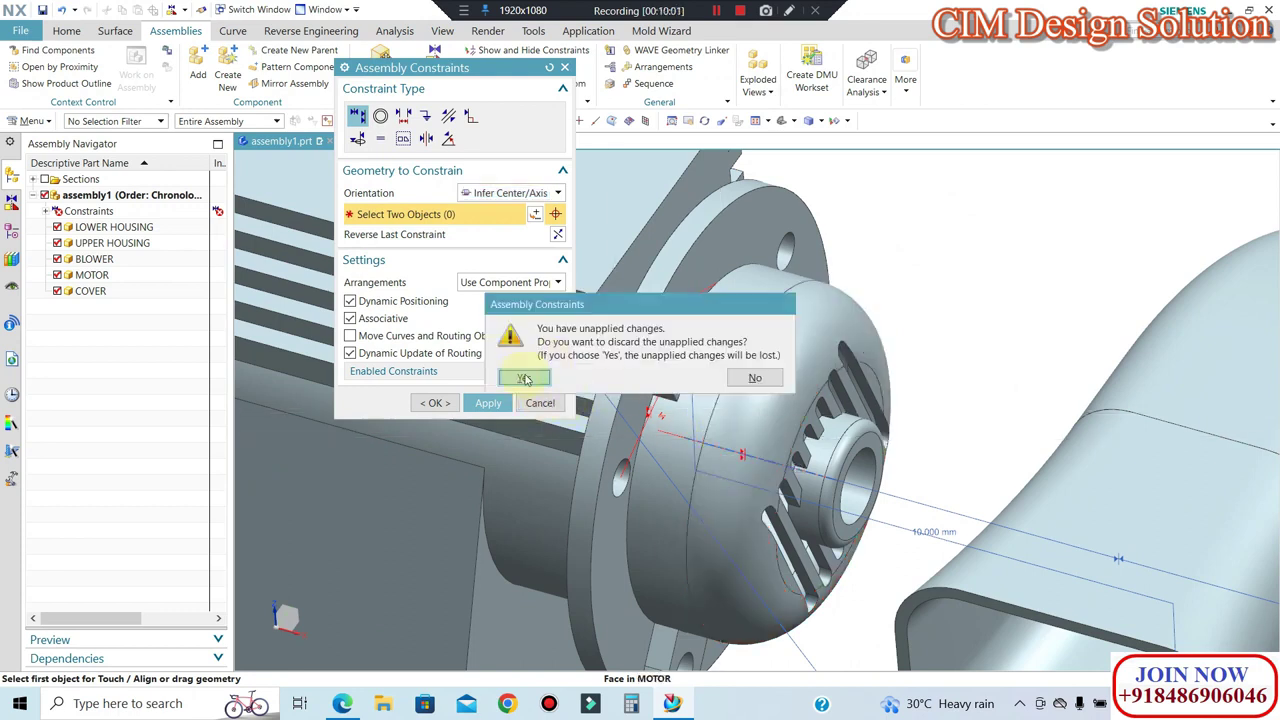
left_click(524, 378)
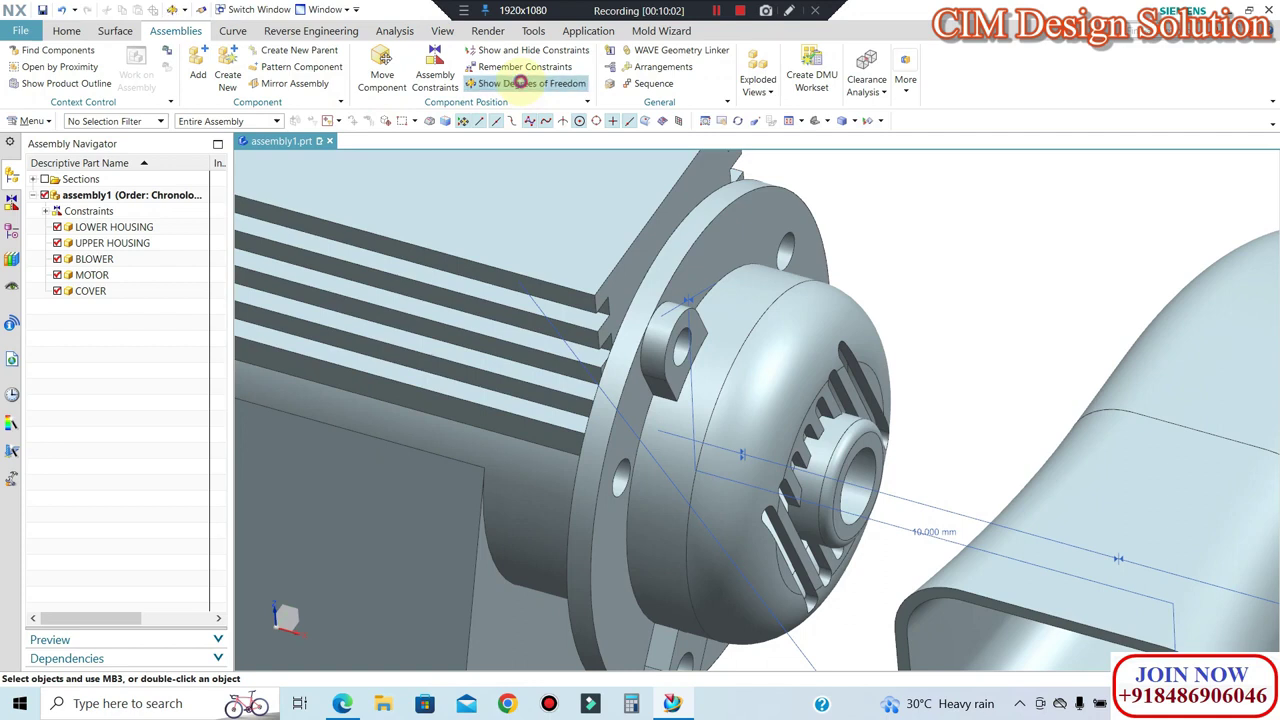
left_click(521, 82)
Step: Leave the degrees-of-freedom check and pick a cover lug hole for a Concentric constraint
left_click(542, 136)
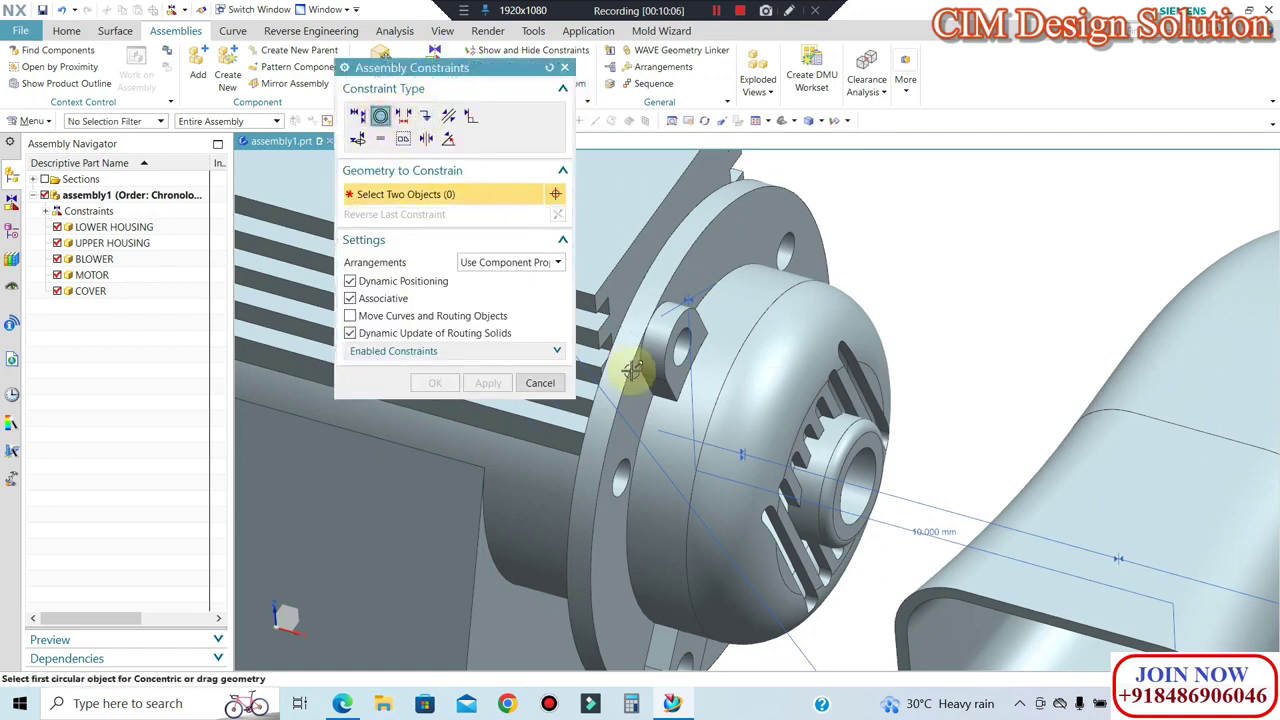
middle_click_drag(741, 356, 724, 370)
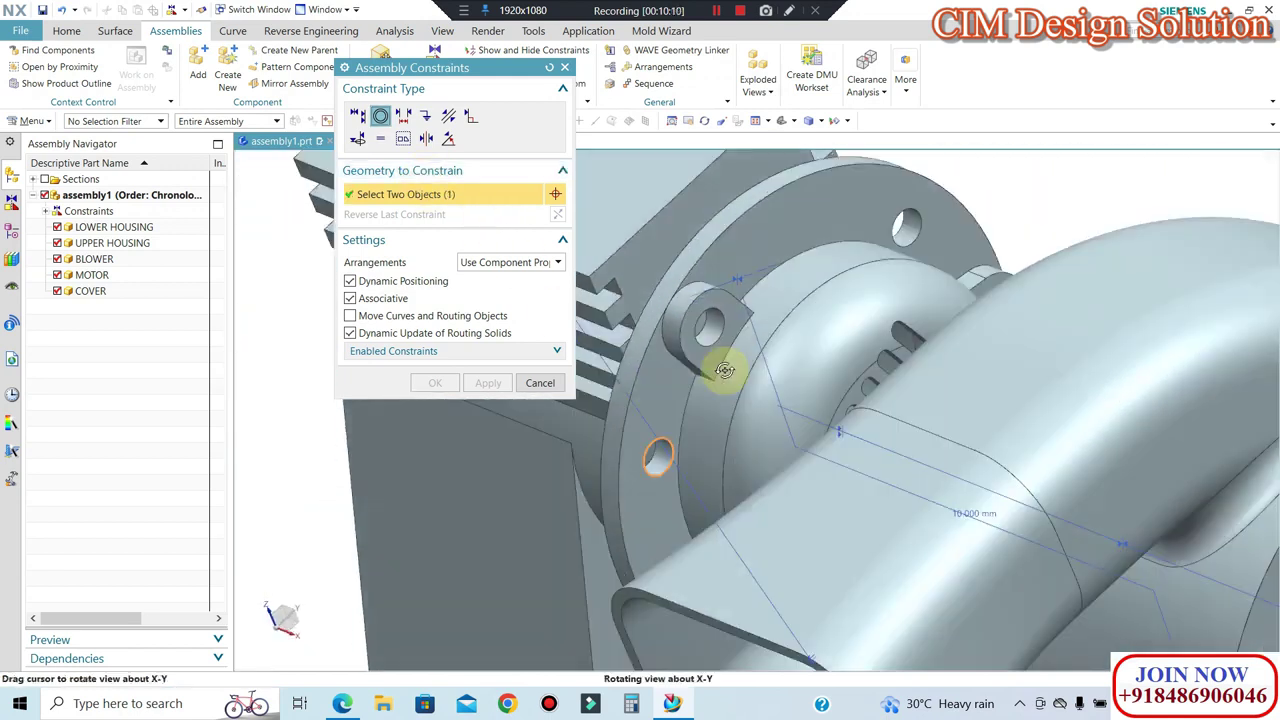
scroll(724, 370, "down", 2)
scroll(697, 316, "down", 3)
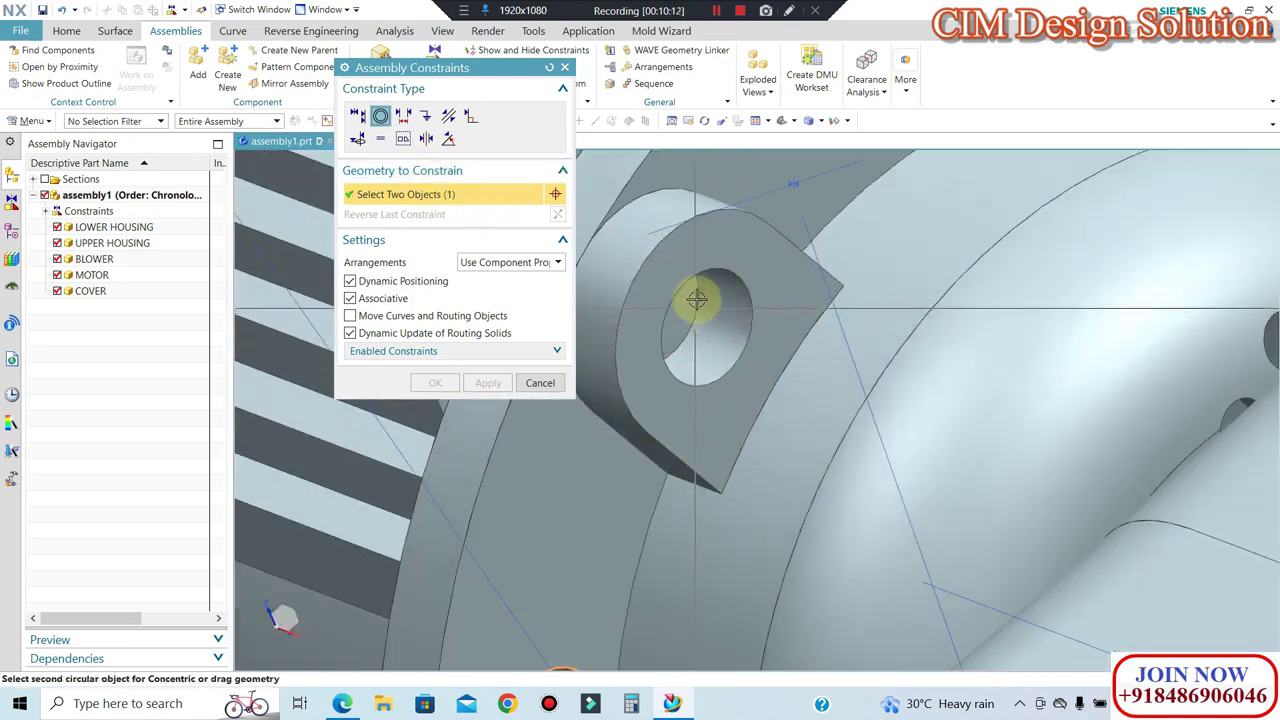
scroll(697, 299, "down", 3)
scroll(706, 272, "up", 1)
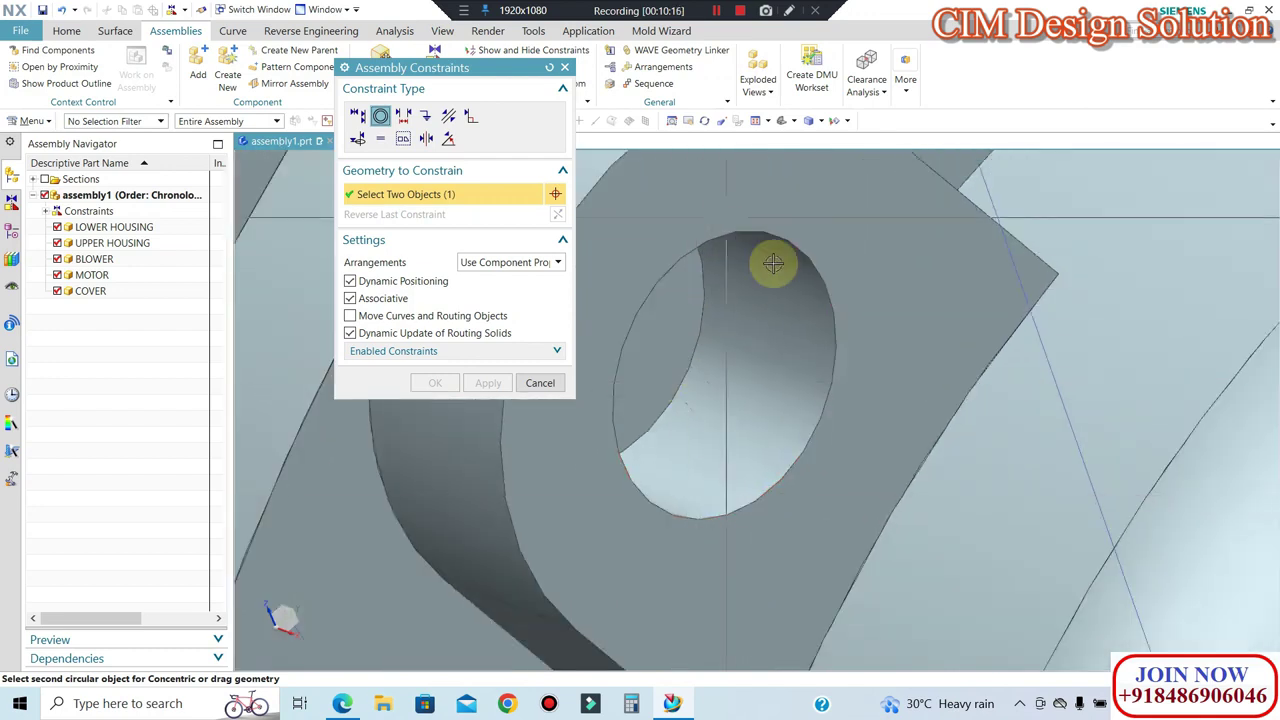
scroll(766, 266, "up", 2)
left_click(580, 445)
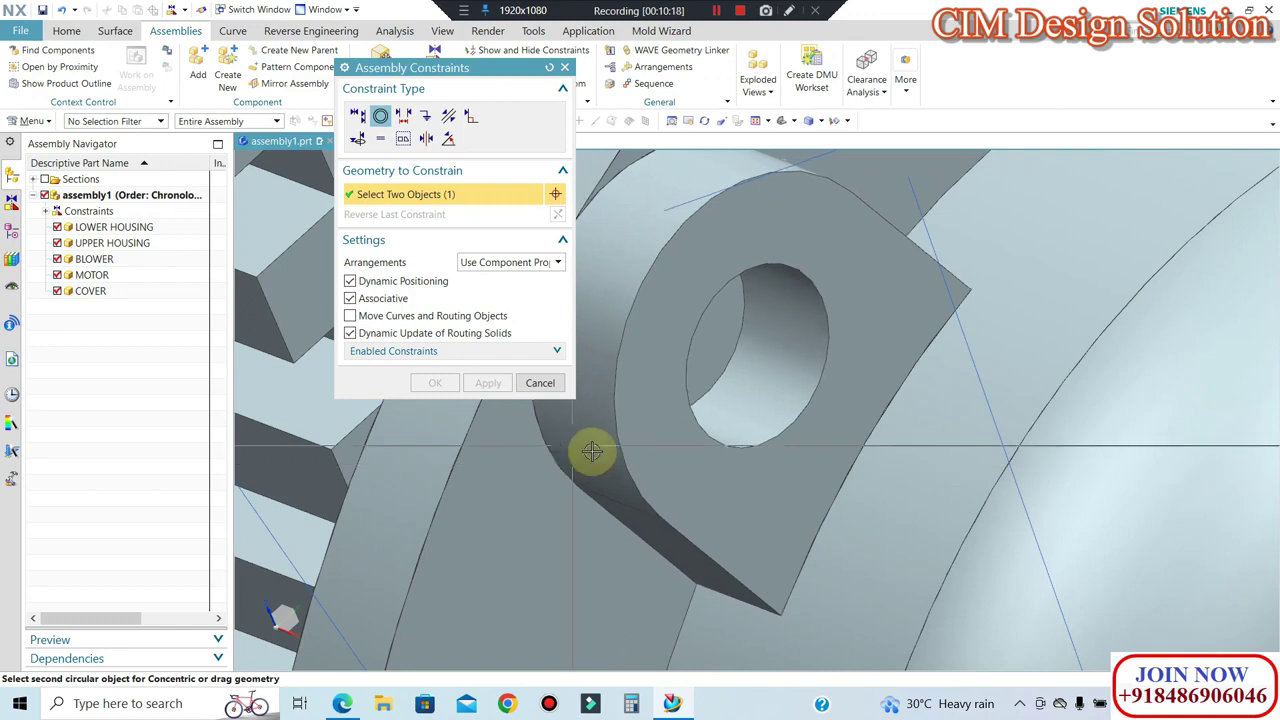
Step: Pick the matching motor flange hole to seat the cover concentrically, then close the constraints dialog
scroll(729, 360, "up", 2)
middle_click_drag(794, 380, 800, 403)
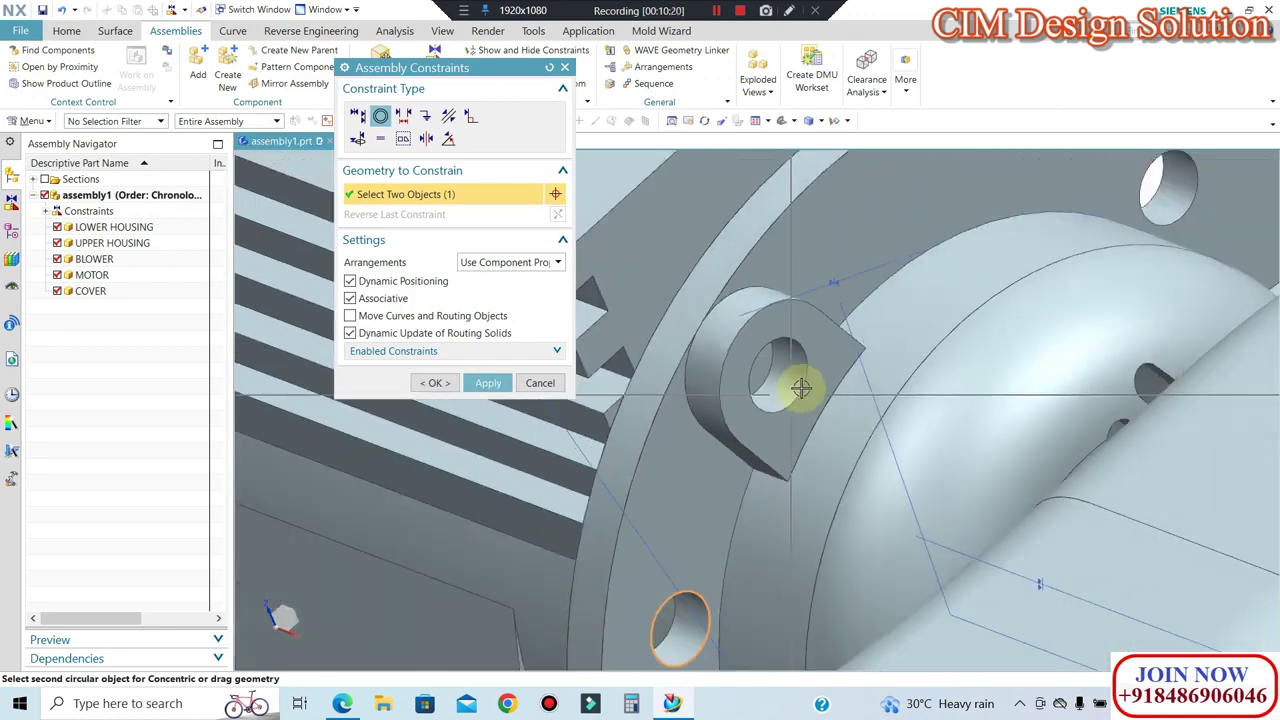
scroll(900, 366, "up", 2)
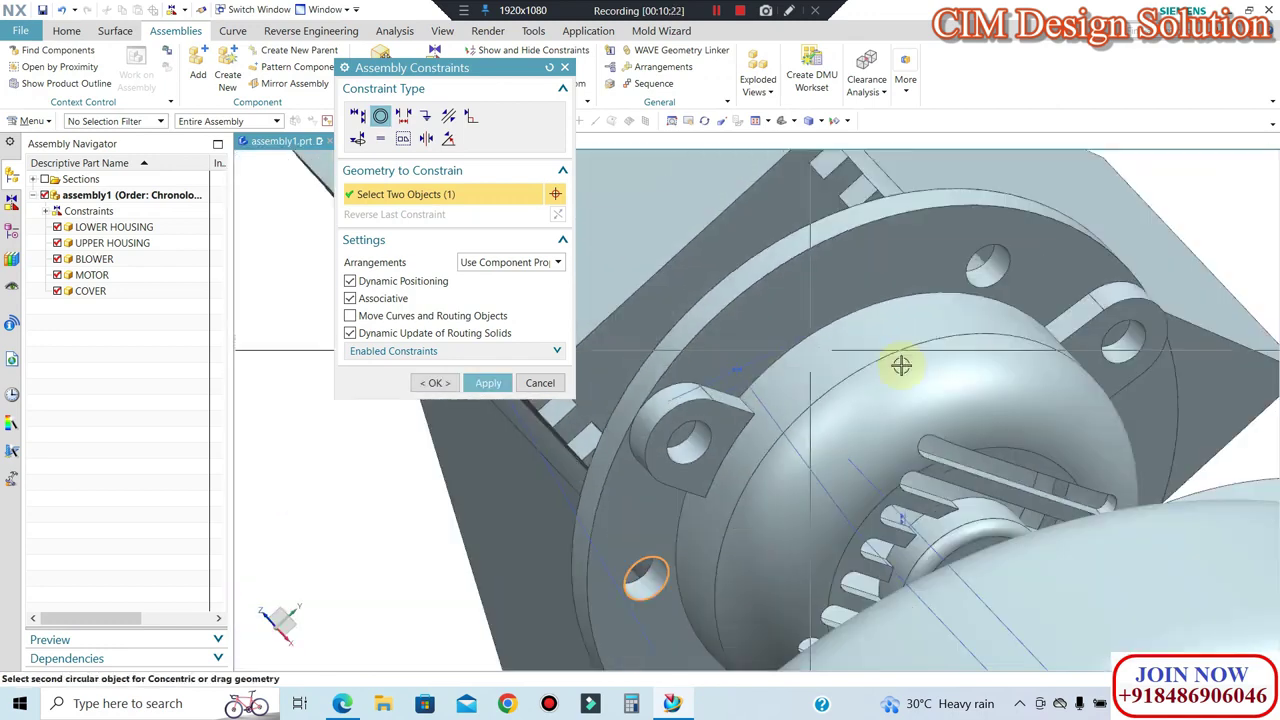
scroll(1123, 333, "down", 1)
scroll(1123, 332, "down", 1)
scroll(634, 494, "up", 1)
scroll(725, 425, "up", 1)
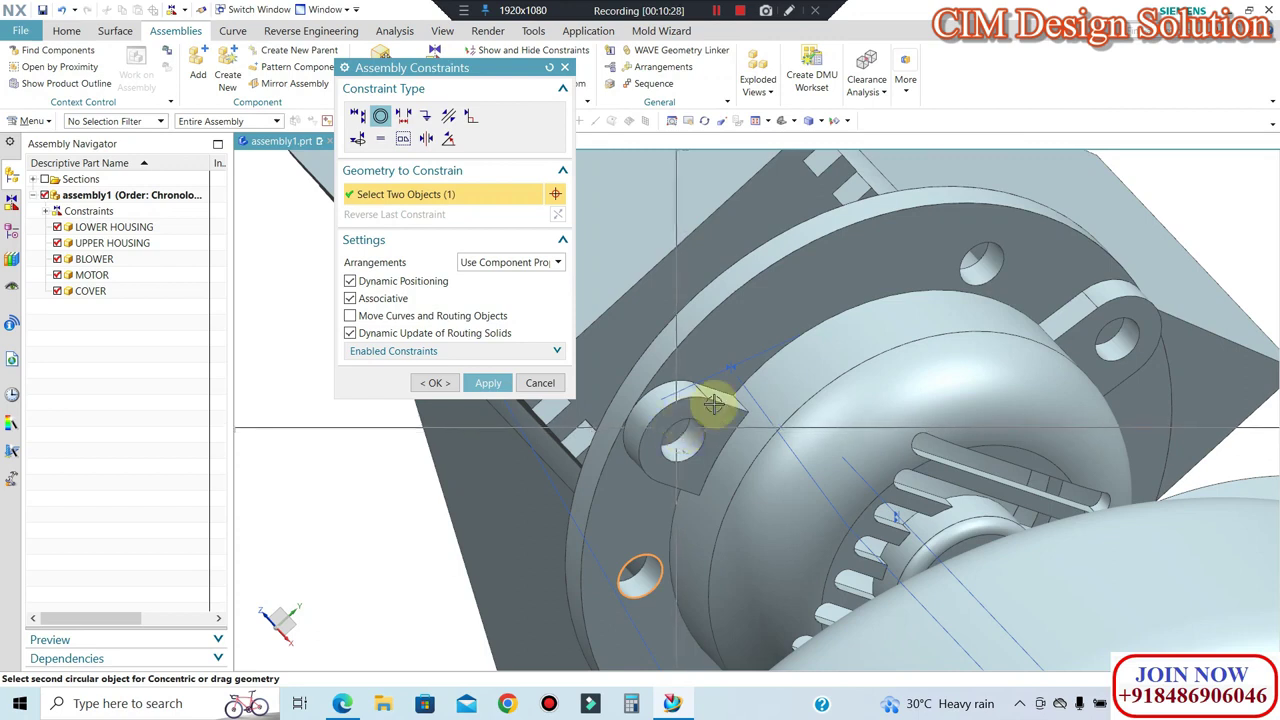
scroll(713, 402, "up", 2)
middle_click_drag(757, 386, 679, 403)
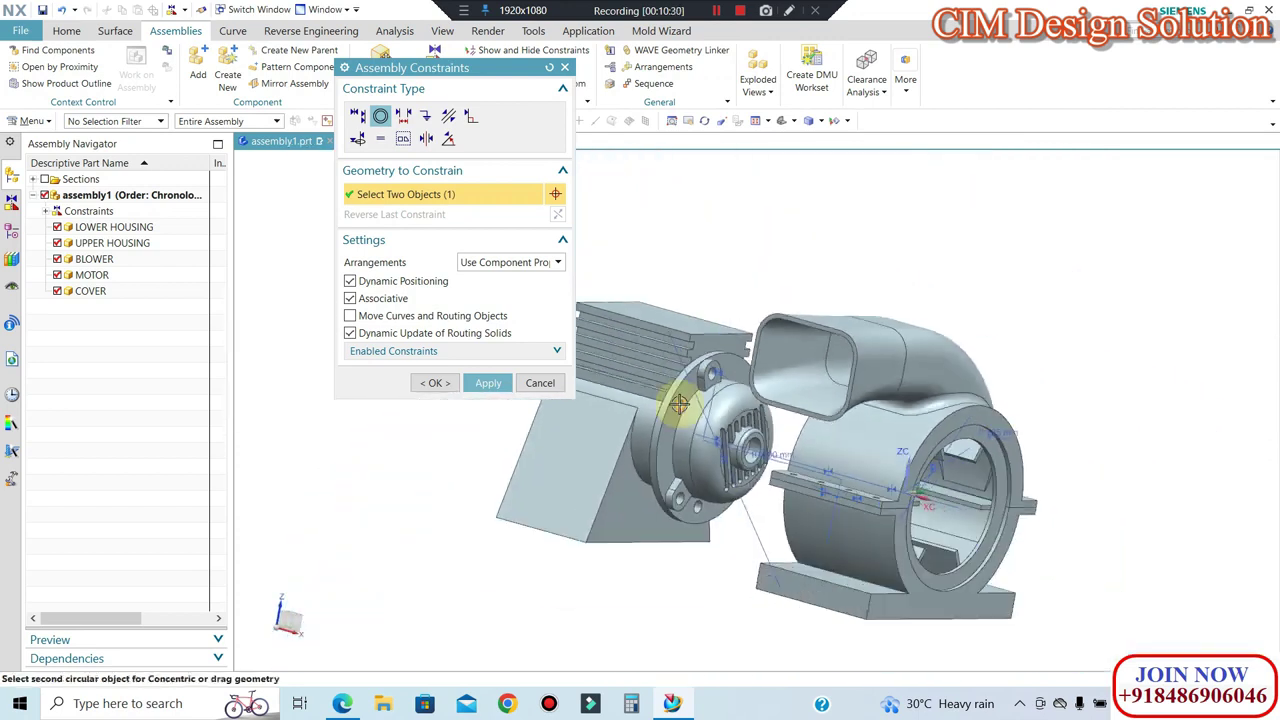
scroll(679, 403, "down", 3)
middle_click_drag(677, 480, 694, 457)
scroll(757, 409, "down", 3)
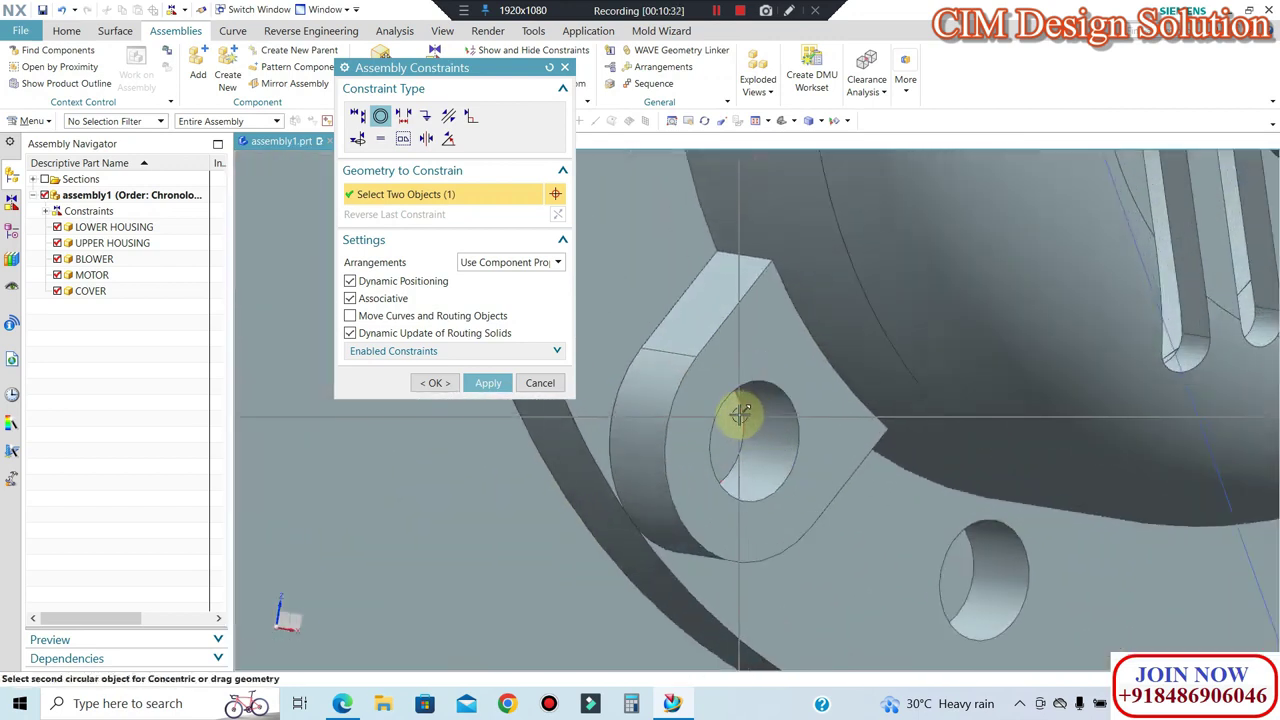
left_click(740, 413)
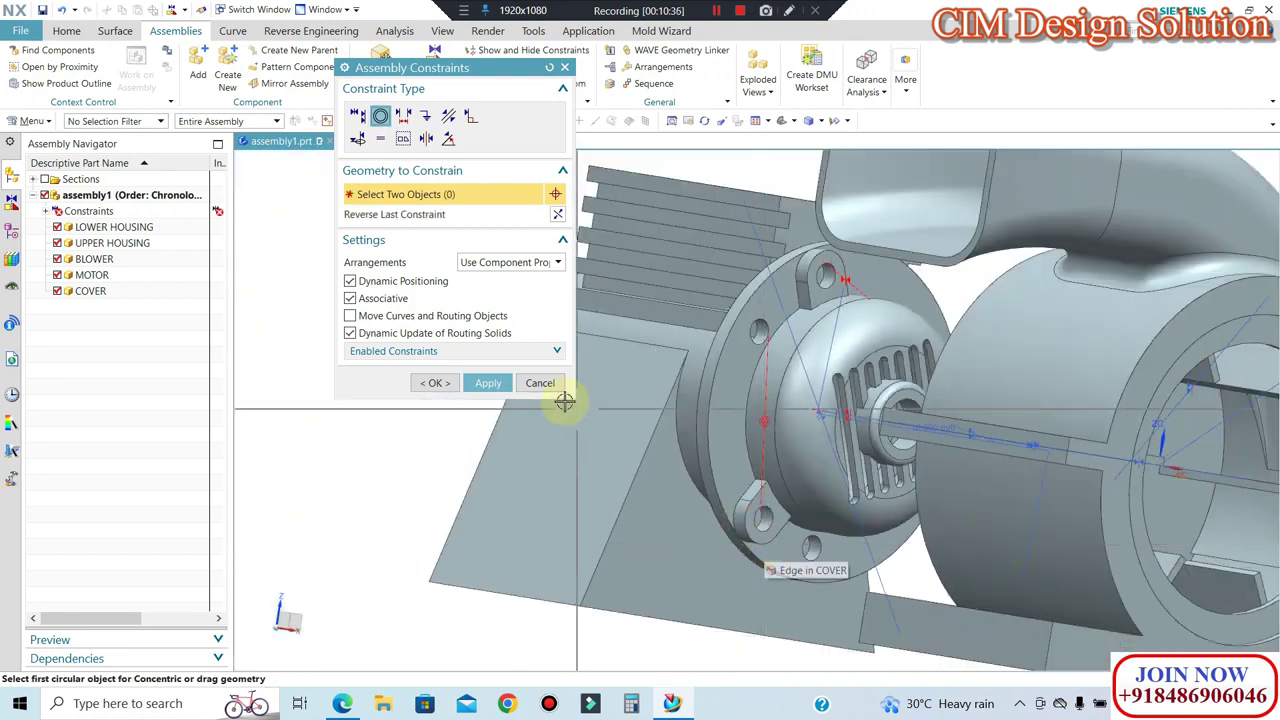
left_click(545, 385)
left_click(531, 377)
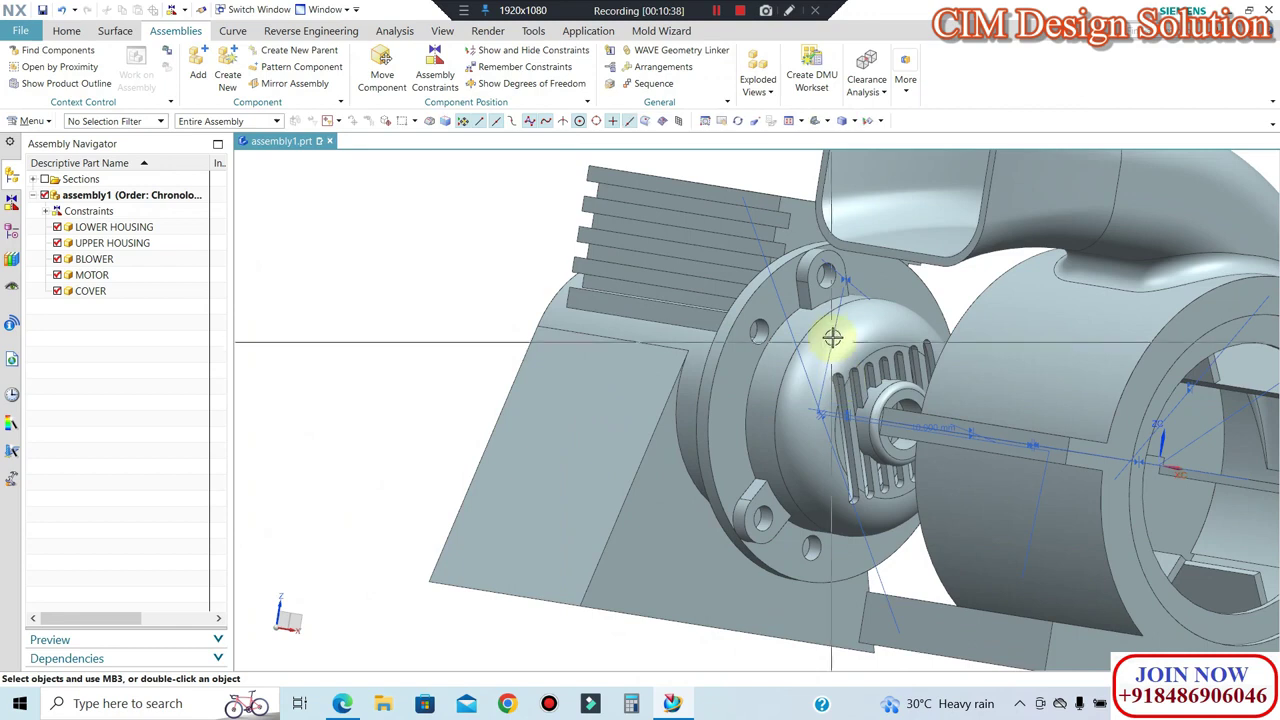
Step: Open COVER as its own part and edit the sketch behind Extrude (3)
right_click(856, 322)
double_click(754, 366)
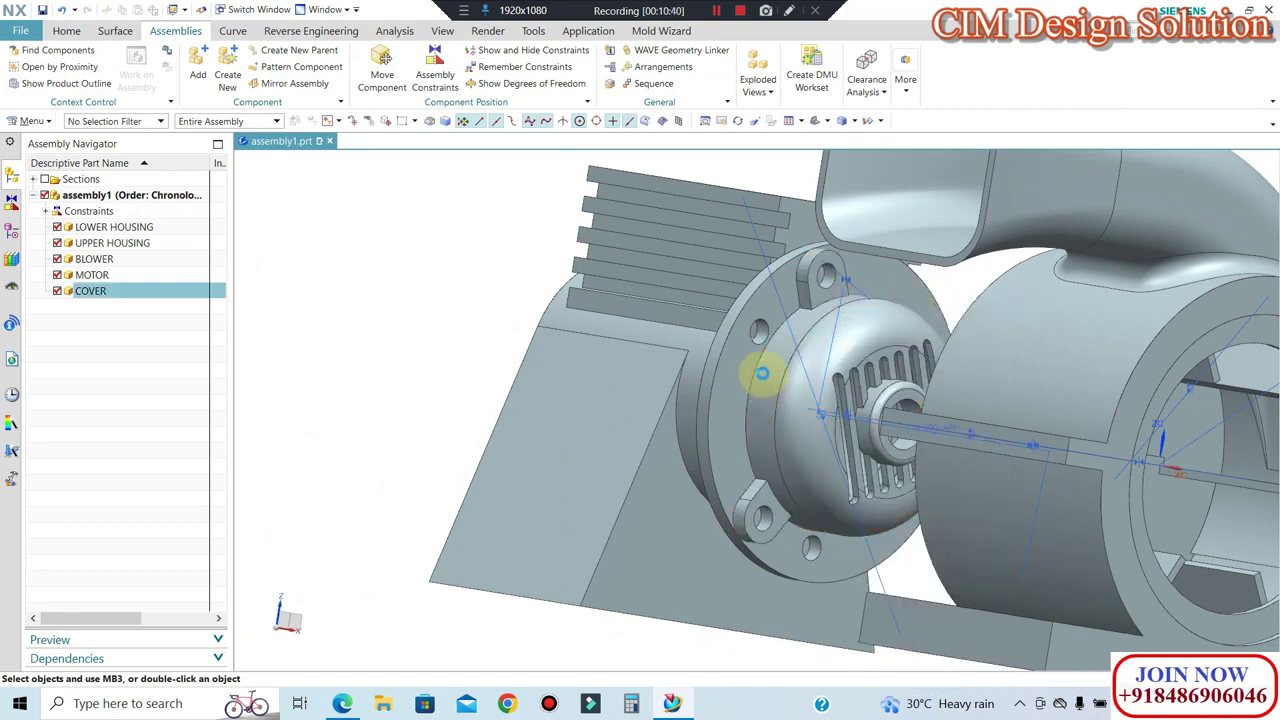
middle_click_drag(712, 288, 829, 257)
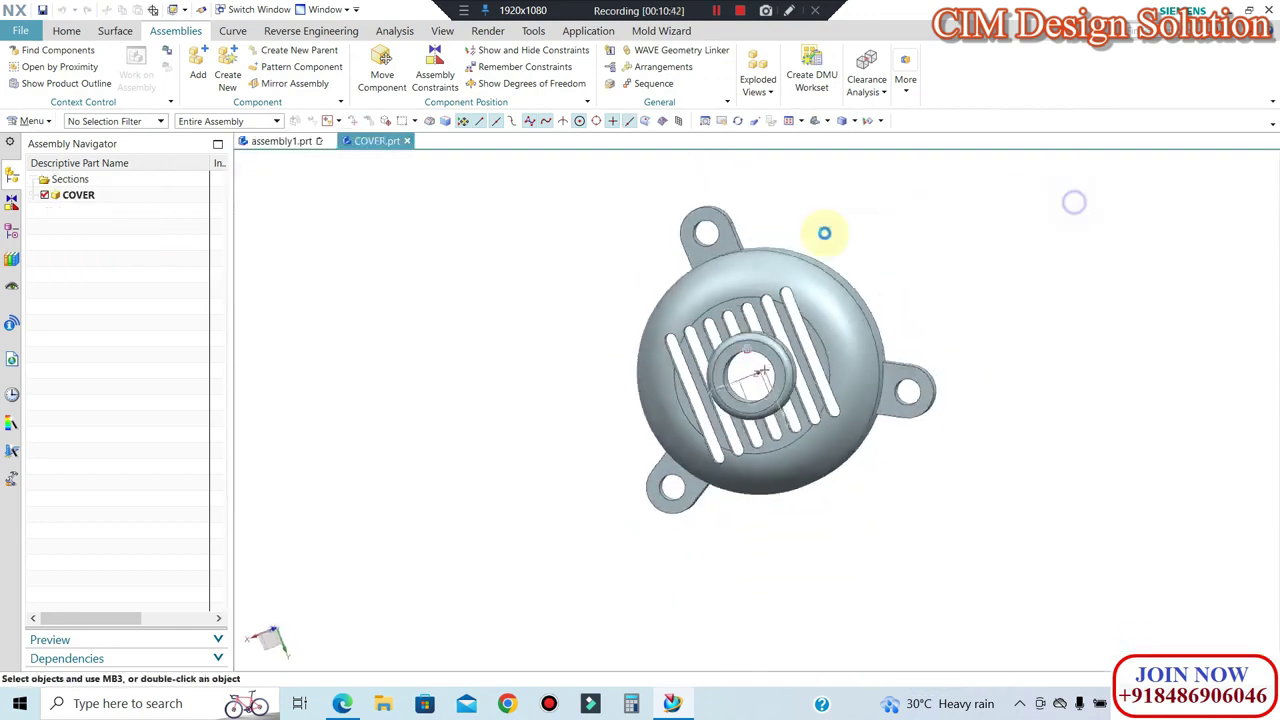
left_click(11, 234)
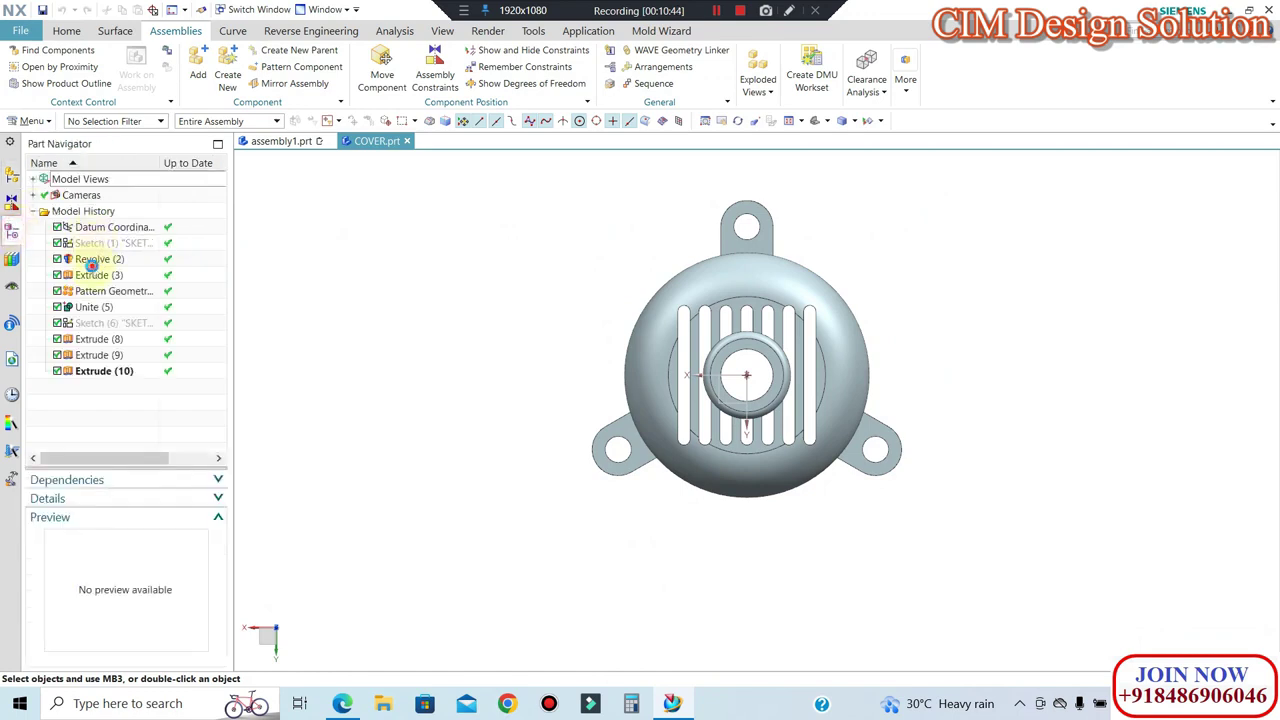
left_click(91, 262)
left_click(99, 275)
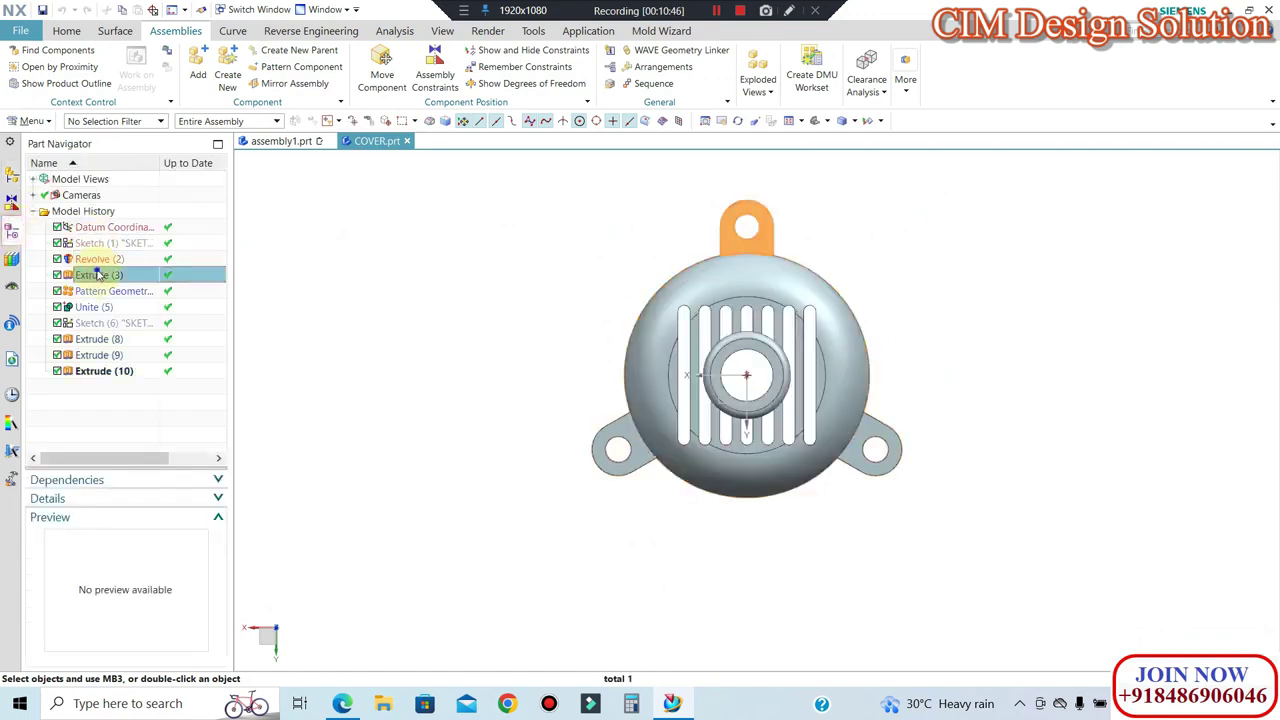
right_click(99, 275)
left_click(140, 445)
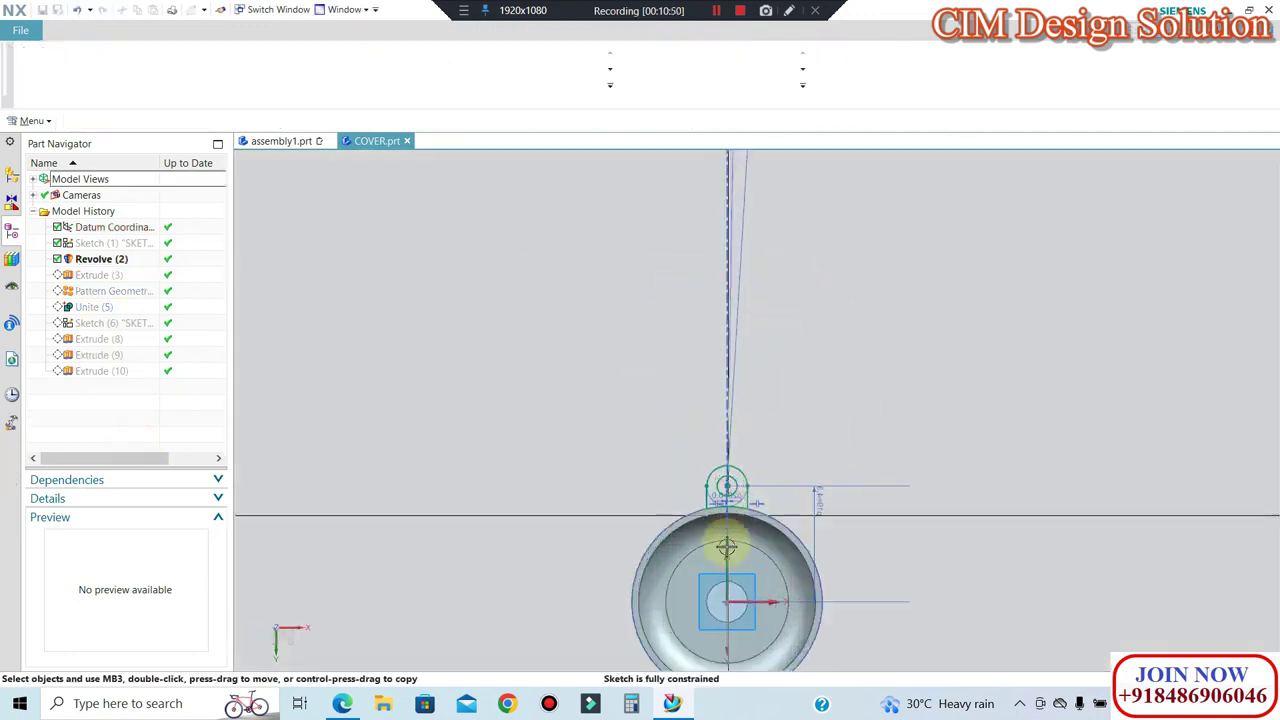
Step: Set lug height dimension p19 to 4 mm, finish the sketch, and return to the assembly
scroll(728, 543, "up", 5)
left_click(930, 418)
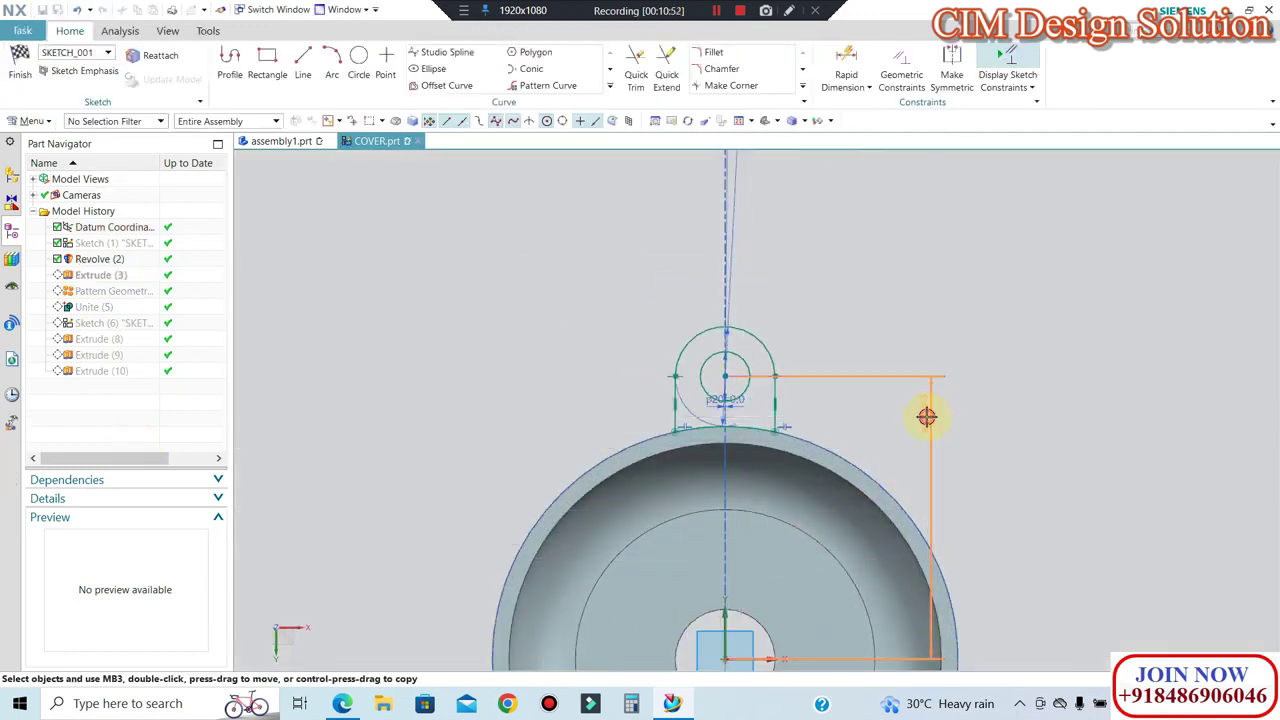
type("4")
key("Return")
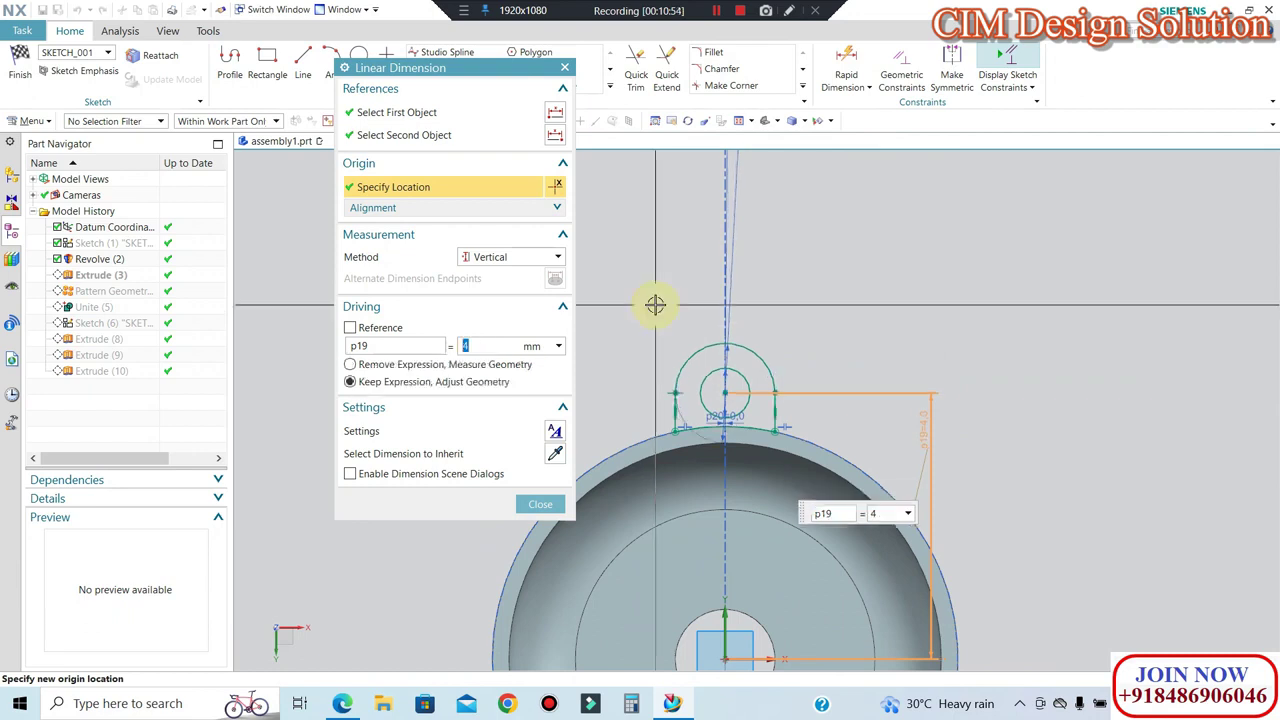
left_click(541, 503)
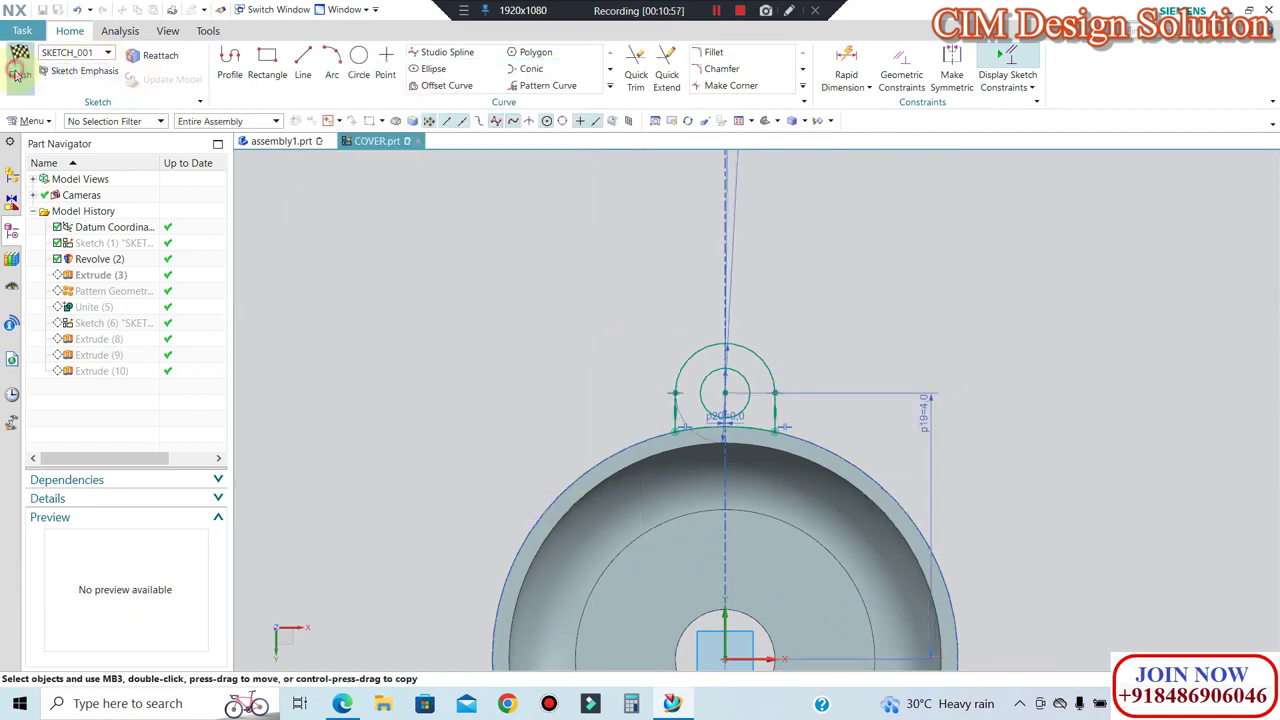
left_click(18, 72)
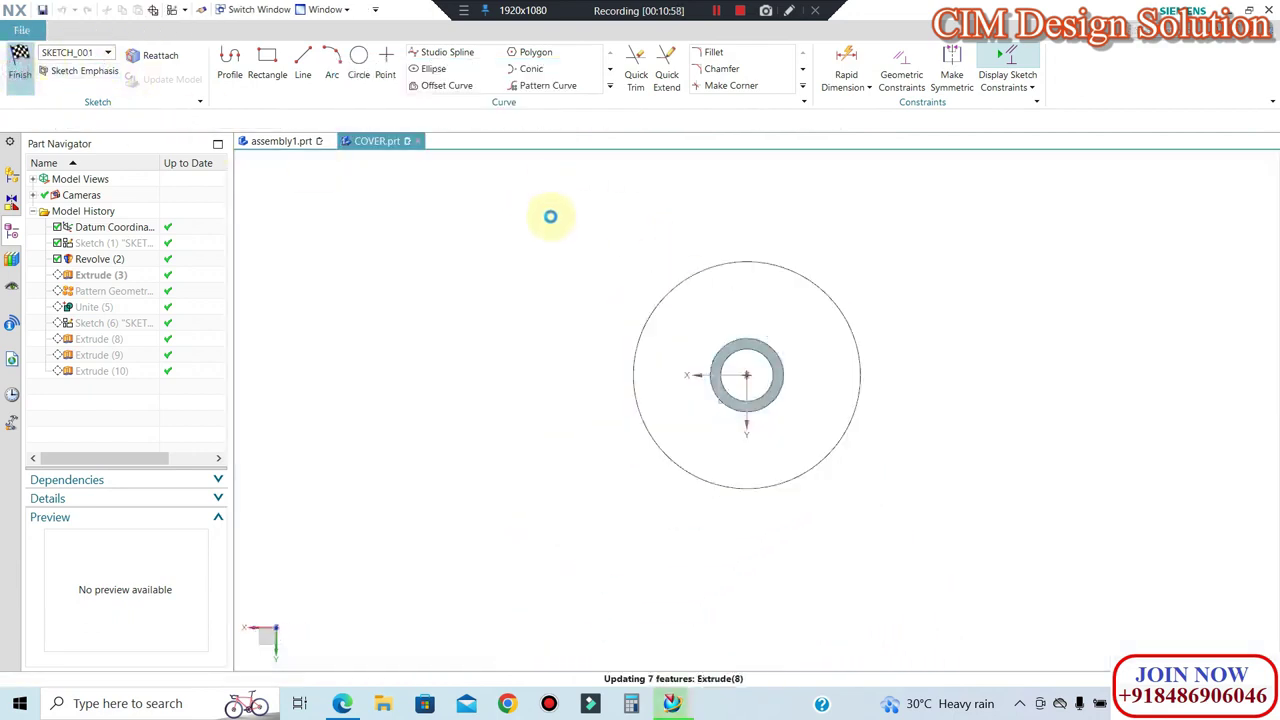
left_click(266, 140)
Step: Align the cover lug hole with the motor flange hole using Infer Center/Axis
scroll(775, 316, "up", 3)
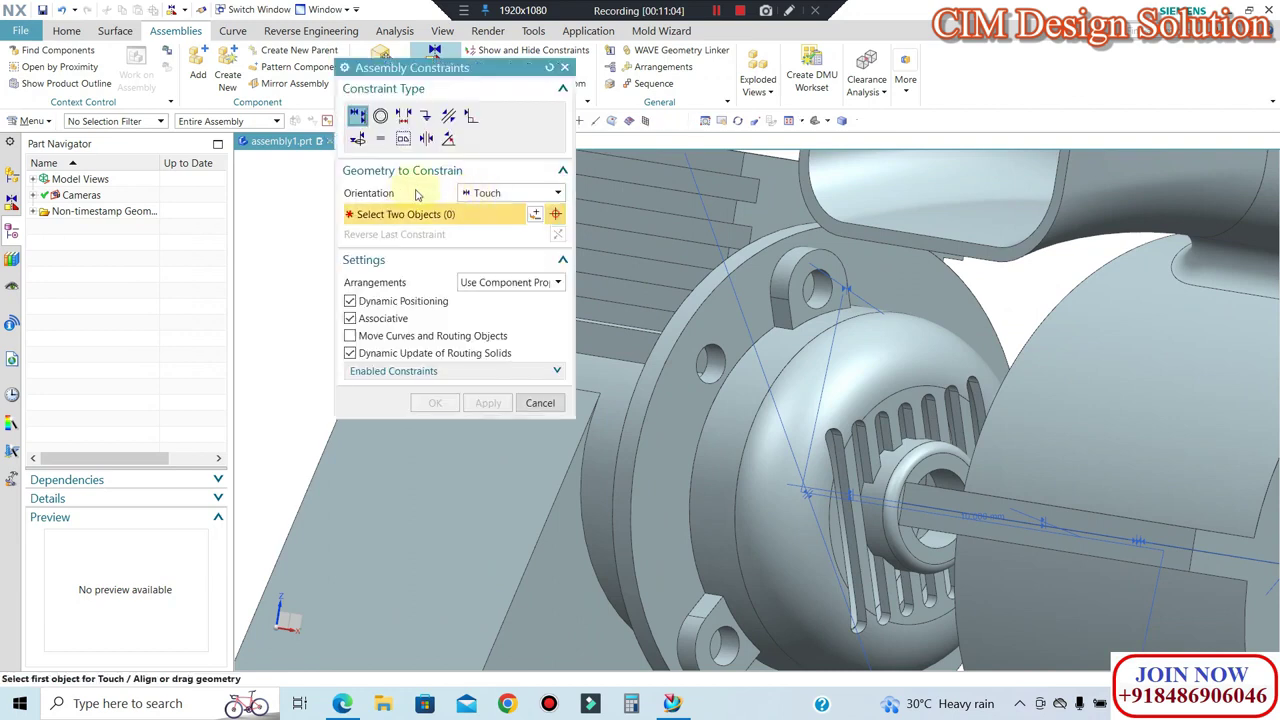
left_click(474, 197)
left_click(500, 258)
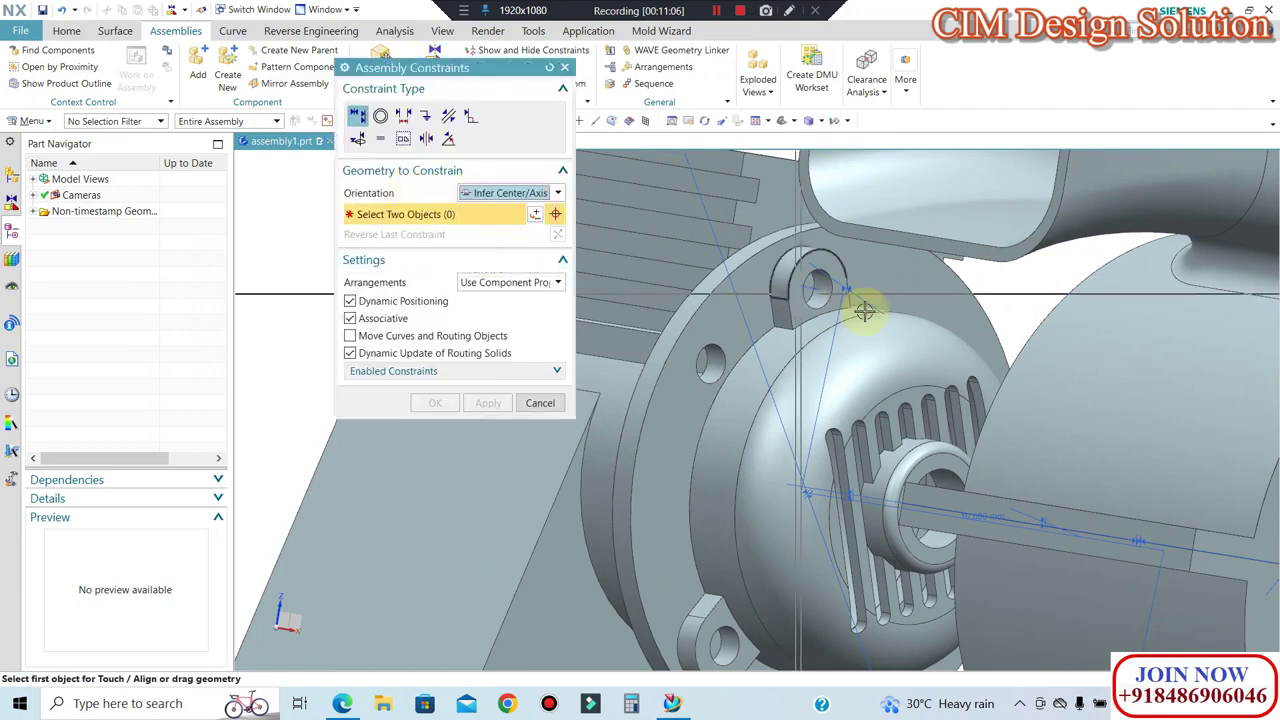
left_click(818, 293)
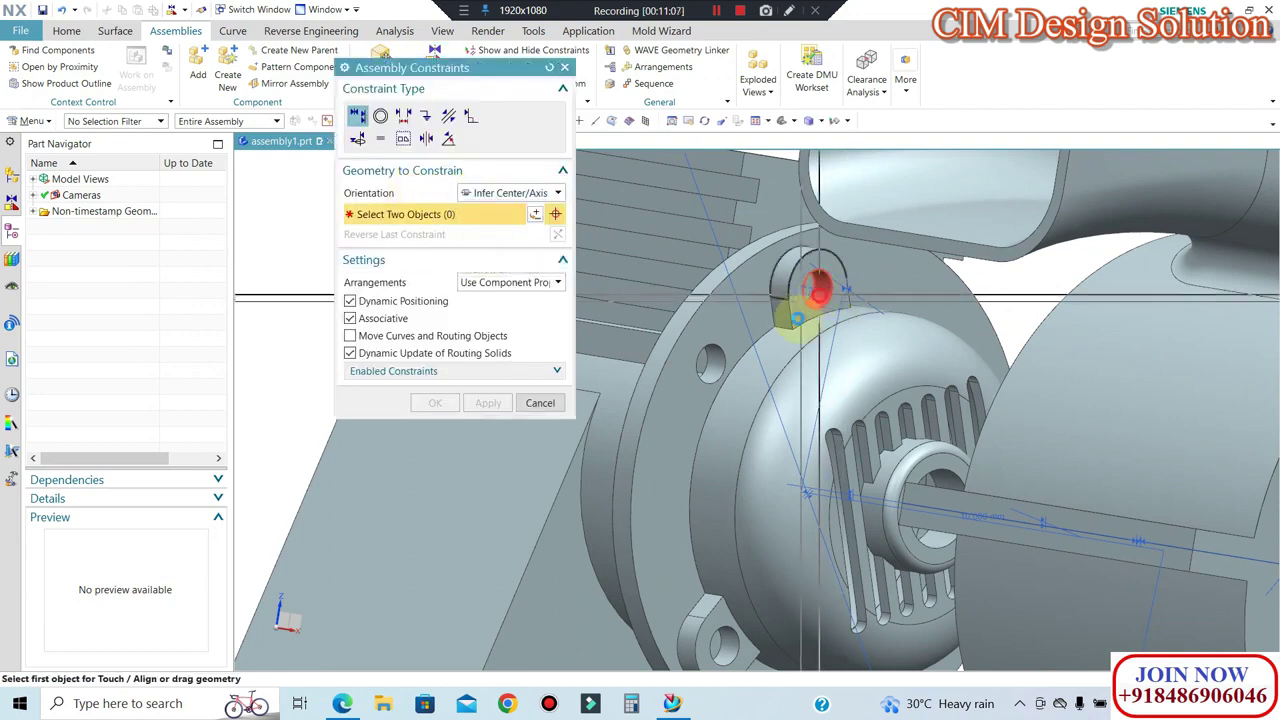
left_click(718, 366)
mouse_move(820, 294)
middle_mouse_down()
mouse_move(813, 362)
mouse_move(686, 380)
middle_mouse_up()
left_click(435, 402)
Step: Orbit to inspect the cover's fit, glance at the drawing PDF, and return to NX
mouse_move(540, 316)
middle_mouse_down()
mouse_move(694, 351)
mouse_move(872, 256)
mouse_move(848, 283)
middle_mouse_up()
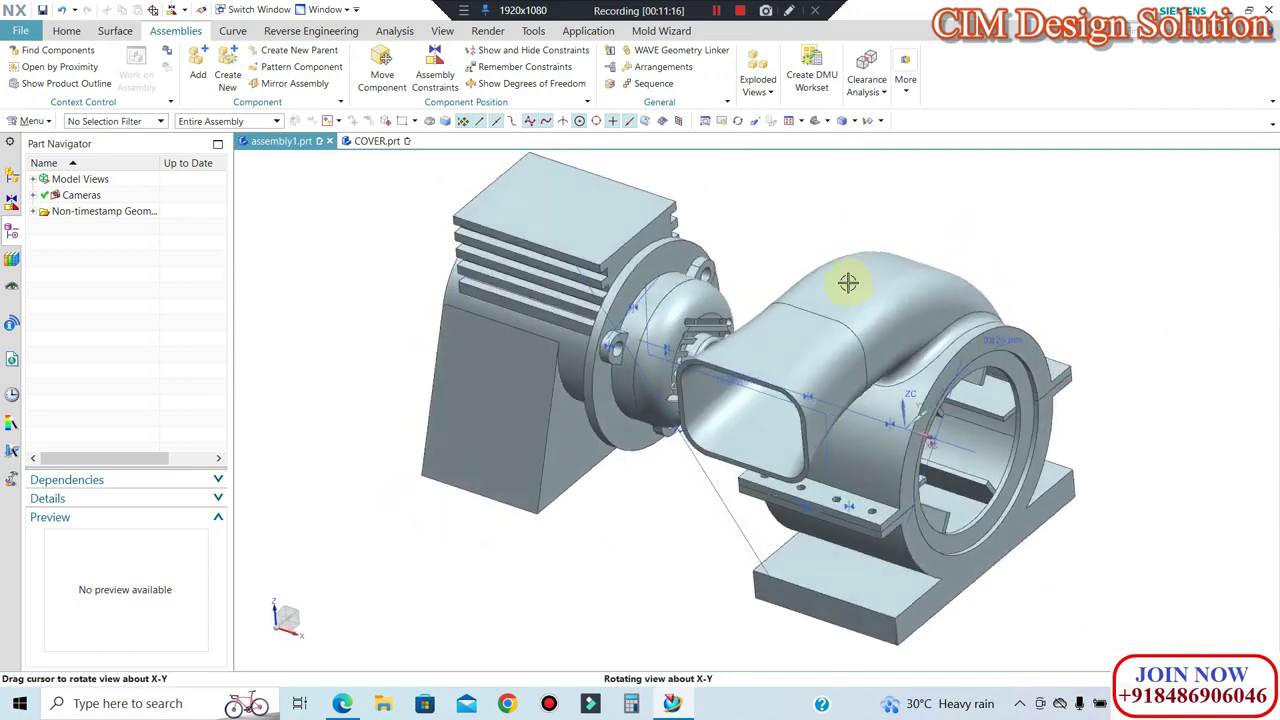
scroll(752, 328, "up", 2)
middle_click_drag(711, 356, 594, 517)
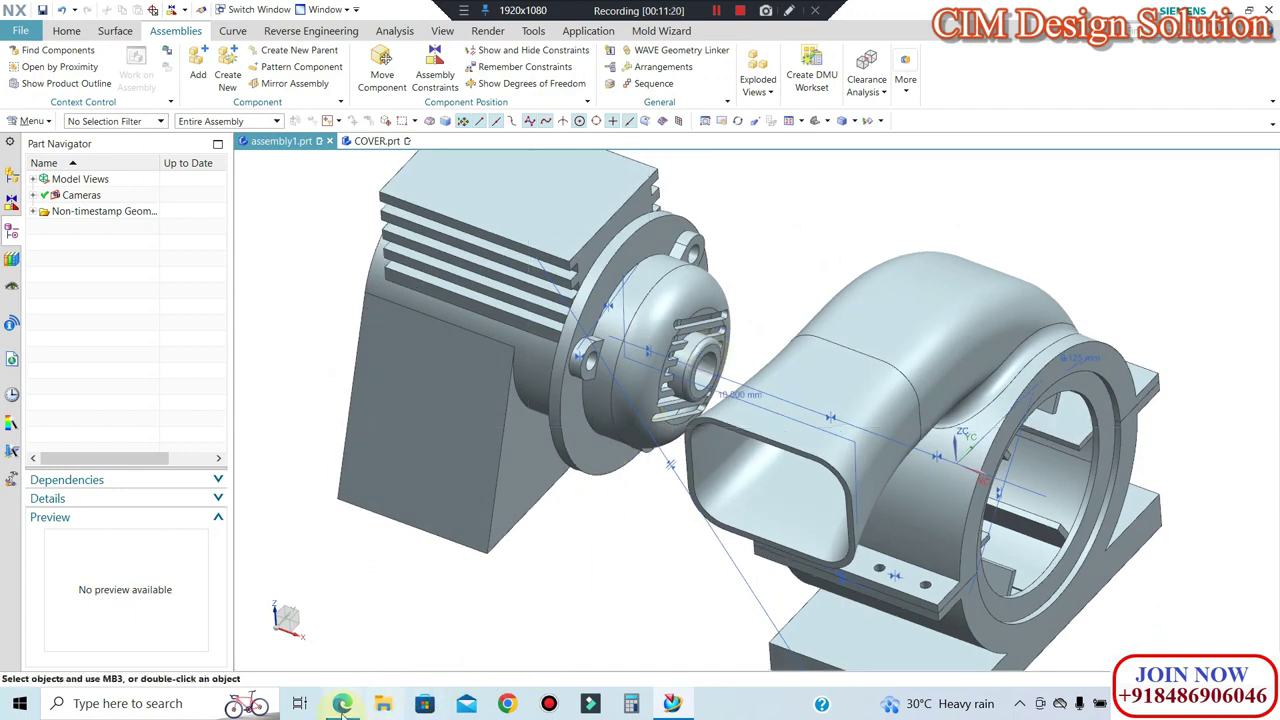
left_click(342, 705)
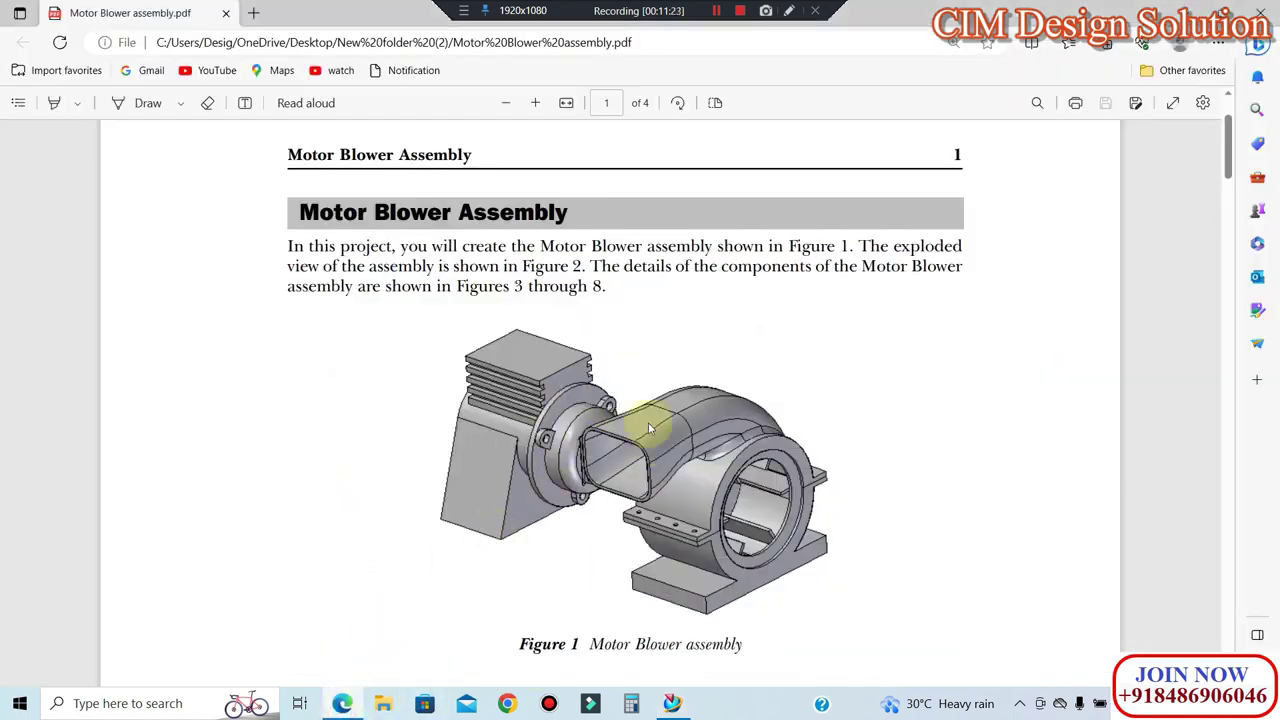
key("alt+Tab")
Step: Select the cover and orbit and zoom around the cover, motor and blower to inspect them
scroll(728, 357, "up", 2)
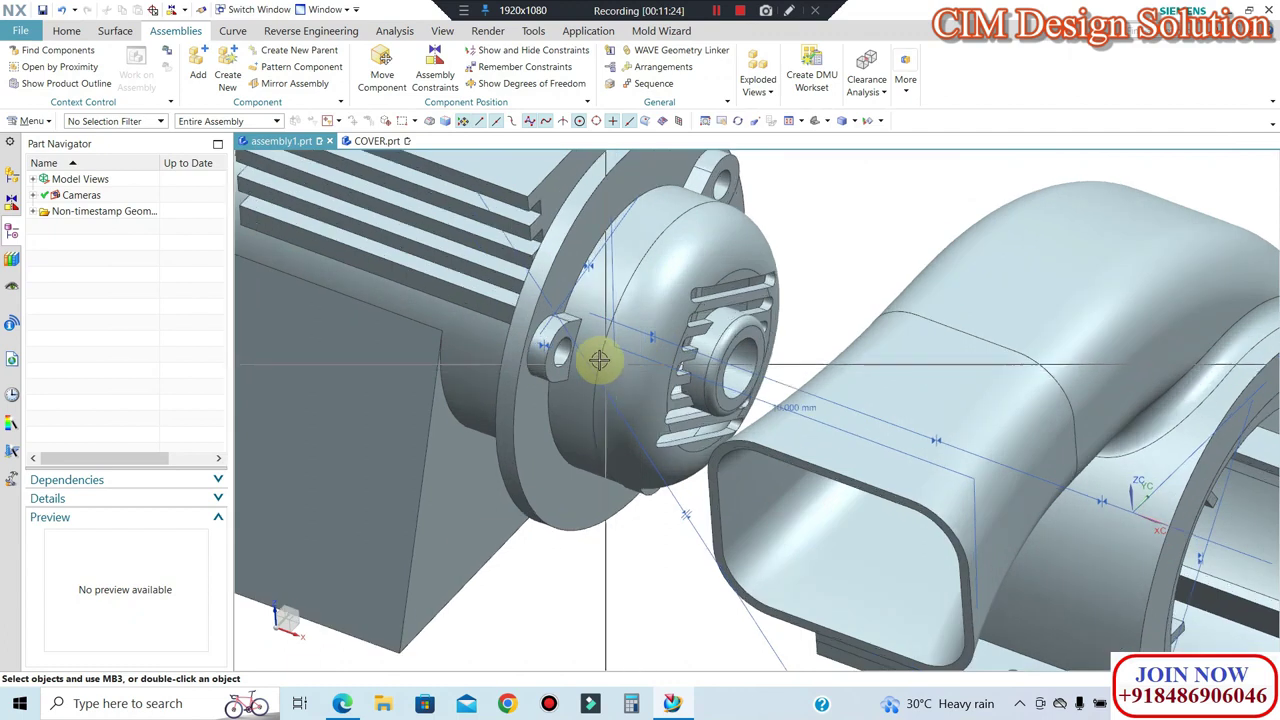
left_click(711, 338)
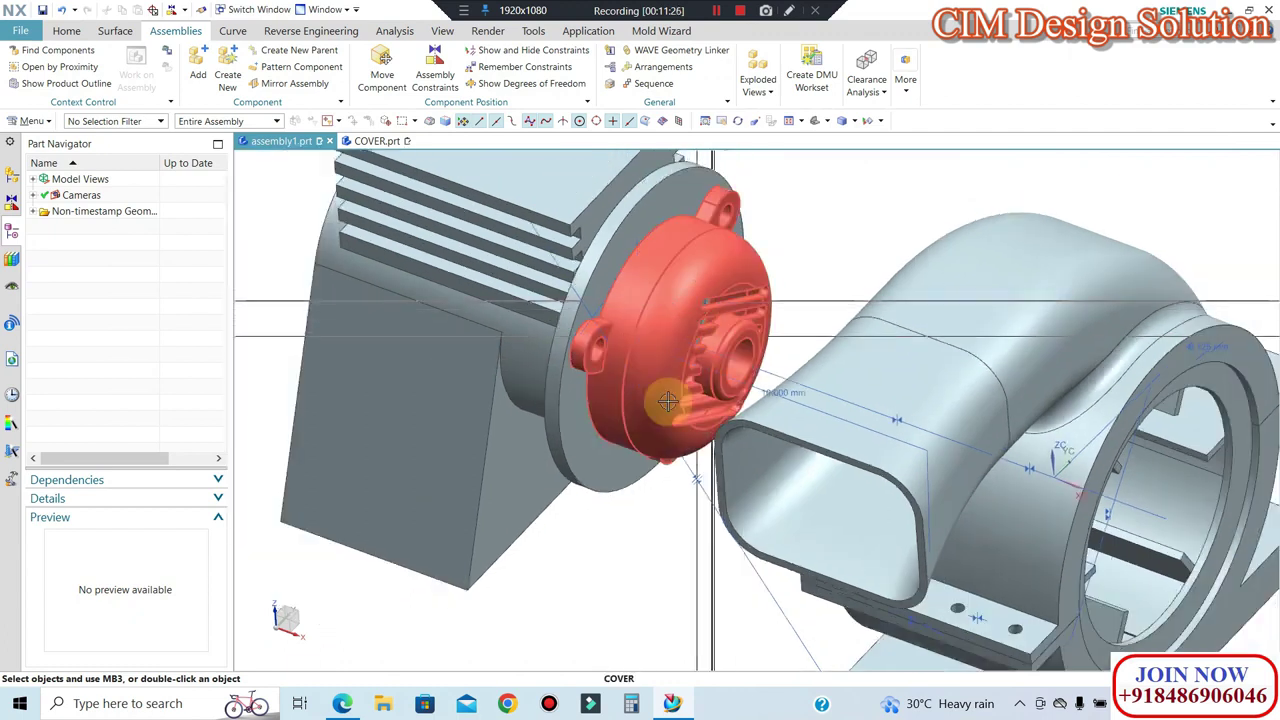
middle_click_drag(666, 400, 643, 363)
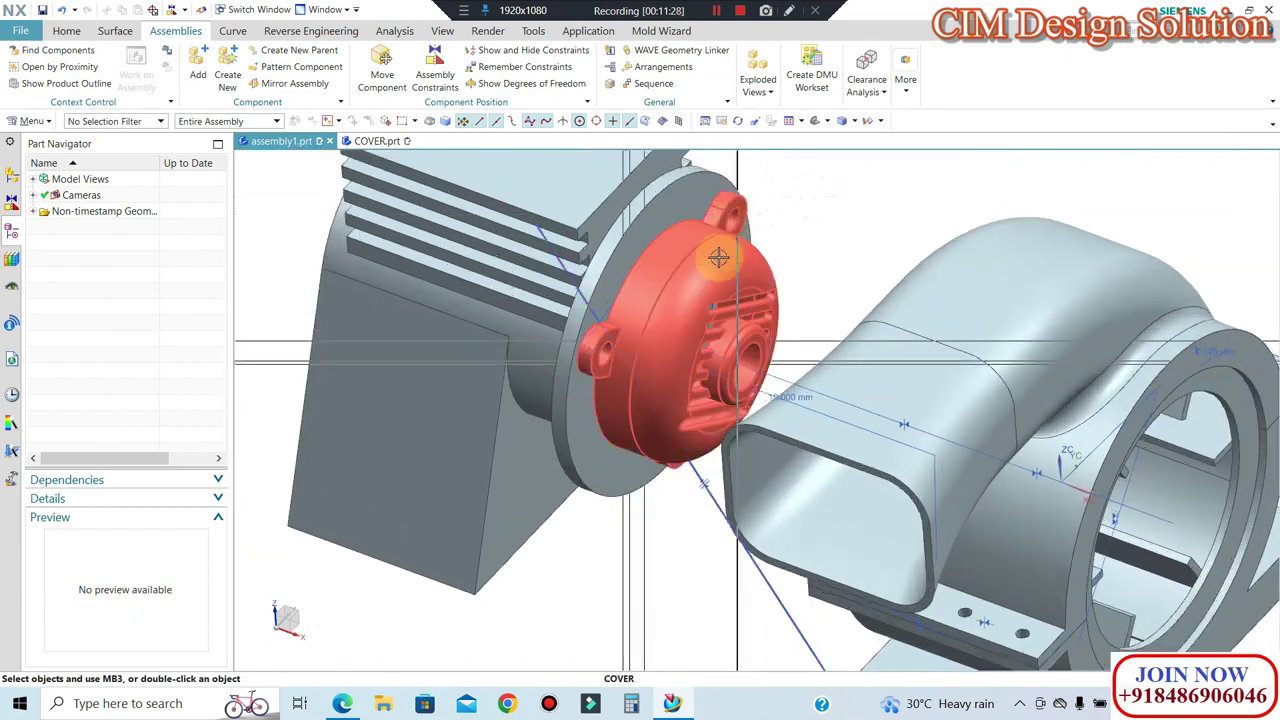
scroll(715, 248, "down", 2)
middle_click_drag(714, 251, 697, 408)
scroll(697, 408, "up", 2)
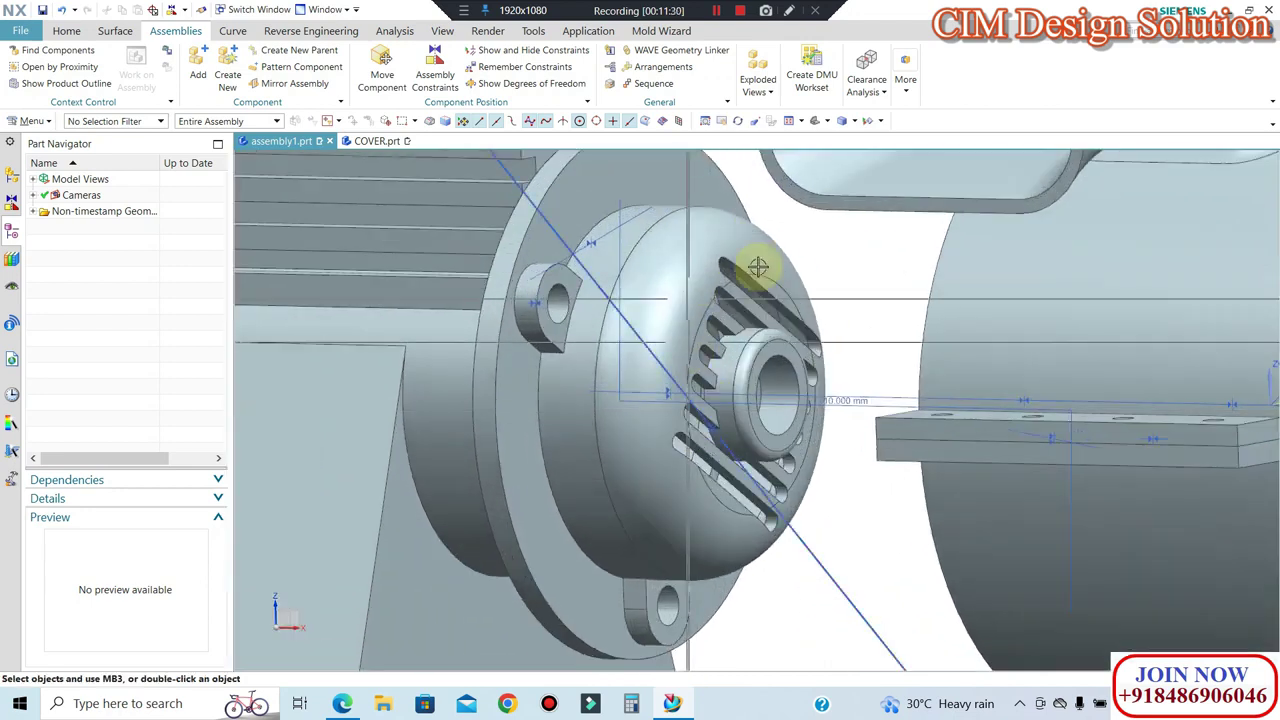
scroll(734, 363, "down", 3)
middle_click_drag(730, 350, 763, 363)
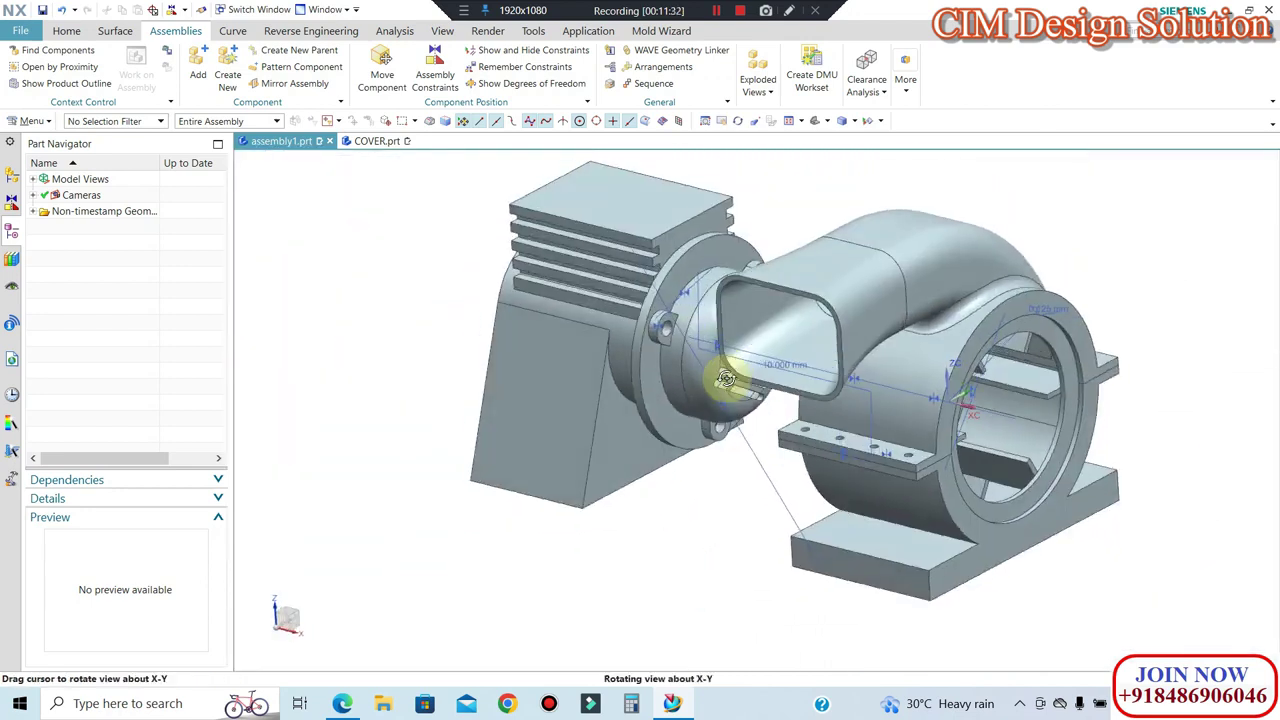
scroll(790, 337, "down", 1)
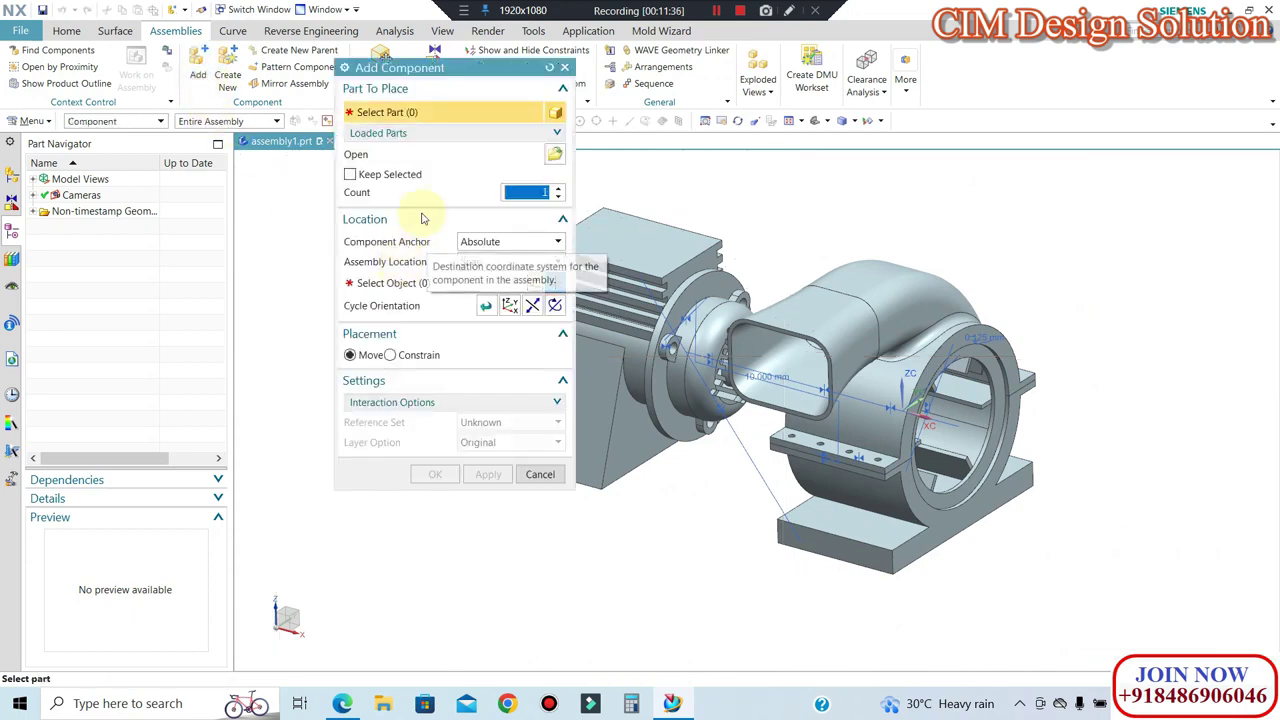
Step: Add the SHAFT part file, placing it upright above the blower housing
left_click(554, 157)
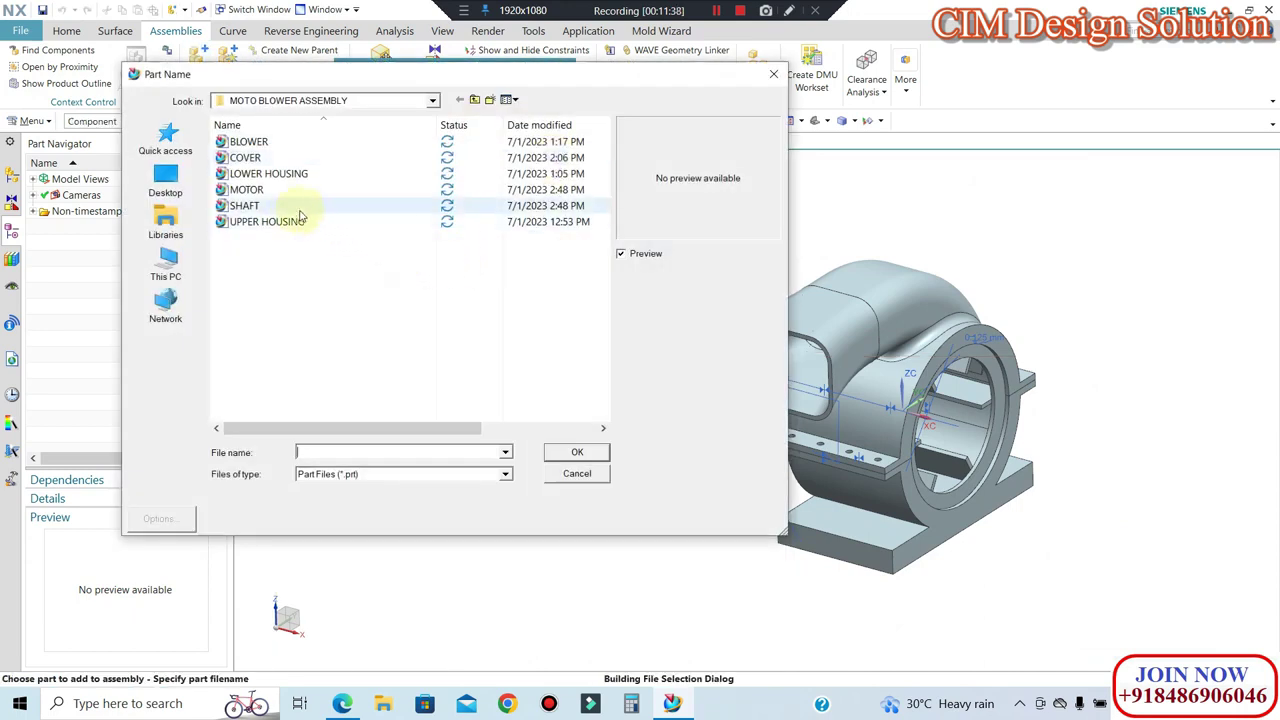
left_click(292, 207)
left_click(573, 453)
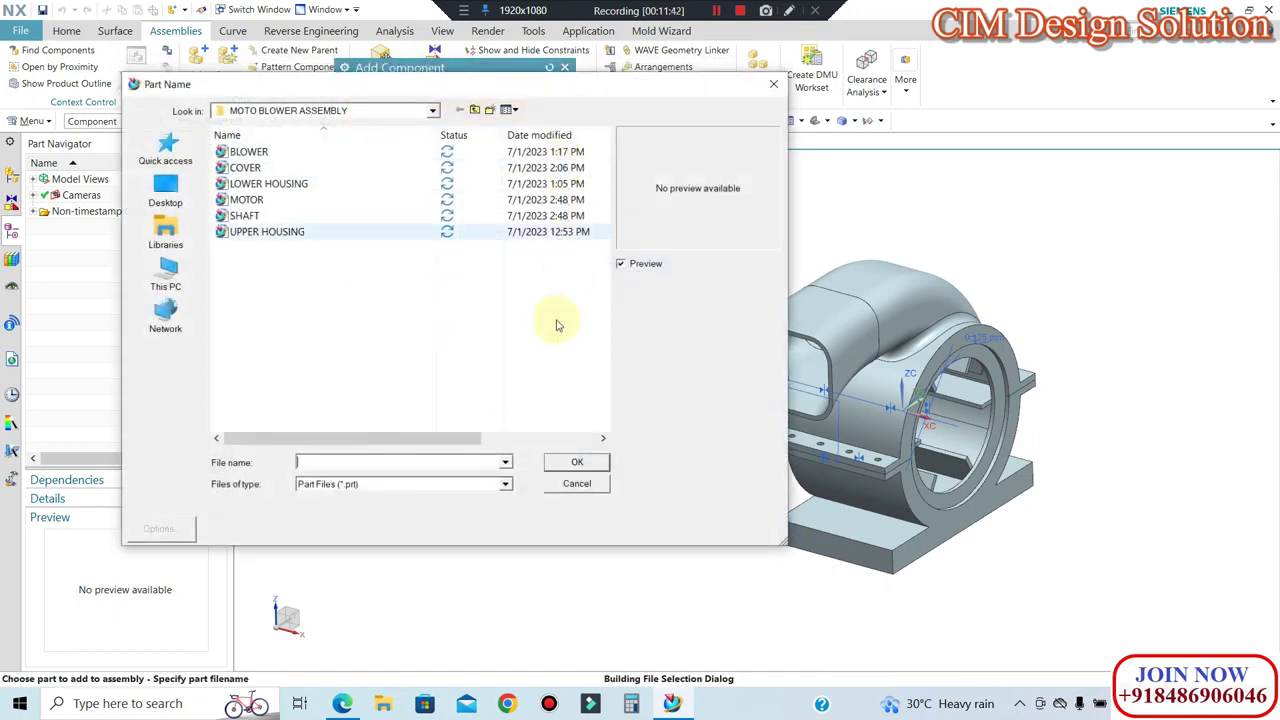
left_click(270, 215)
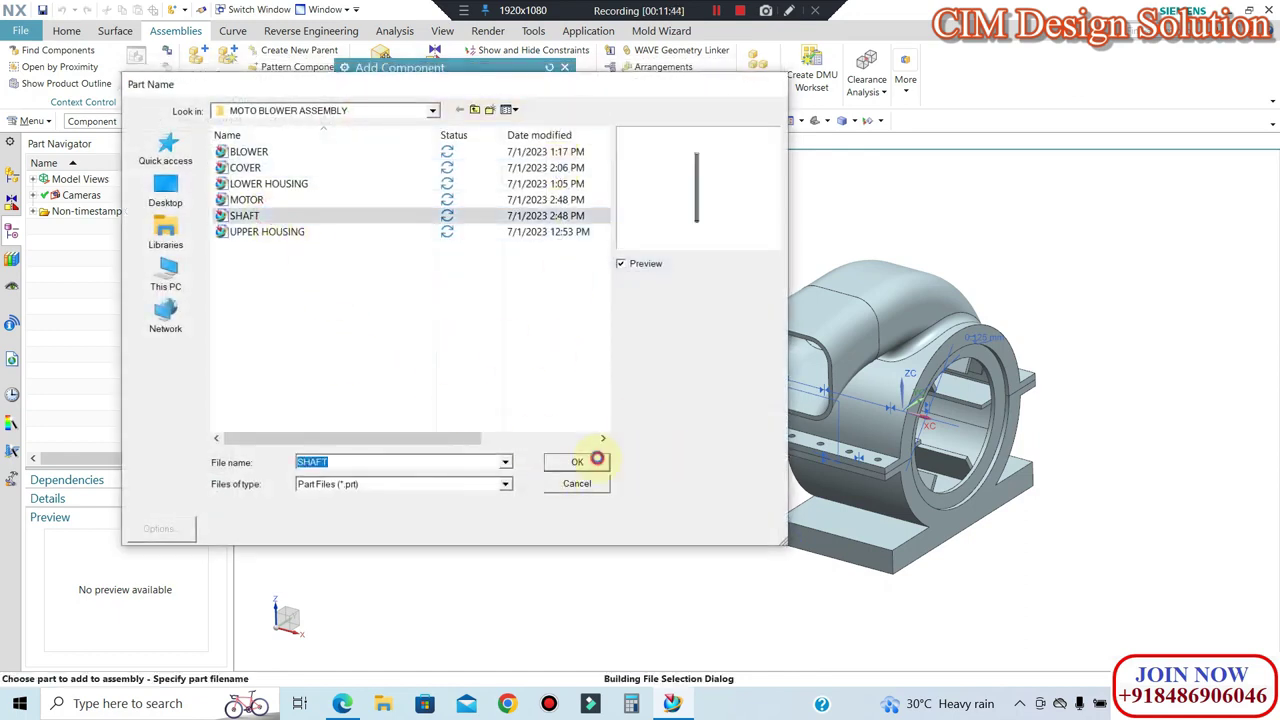
left_click(596, 459)
left_click(843, 262)
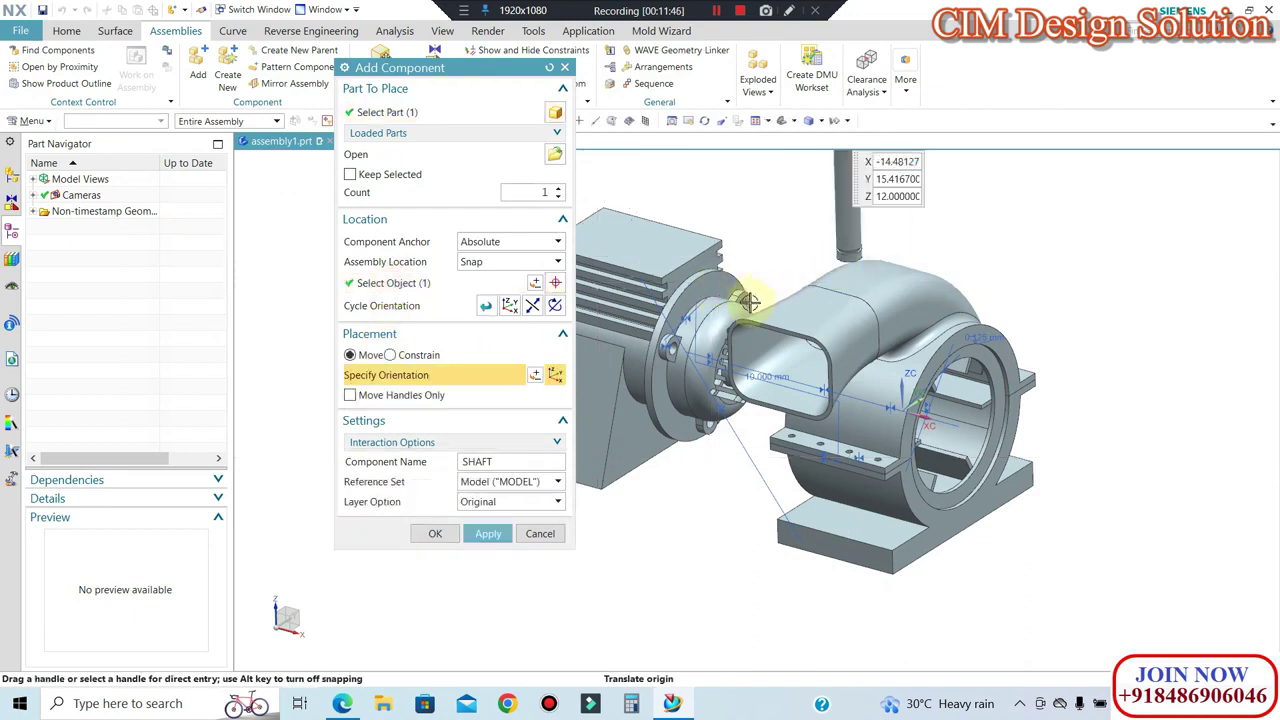
left_click(488, 533)
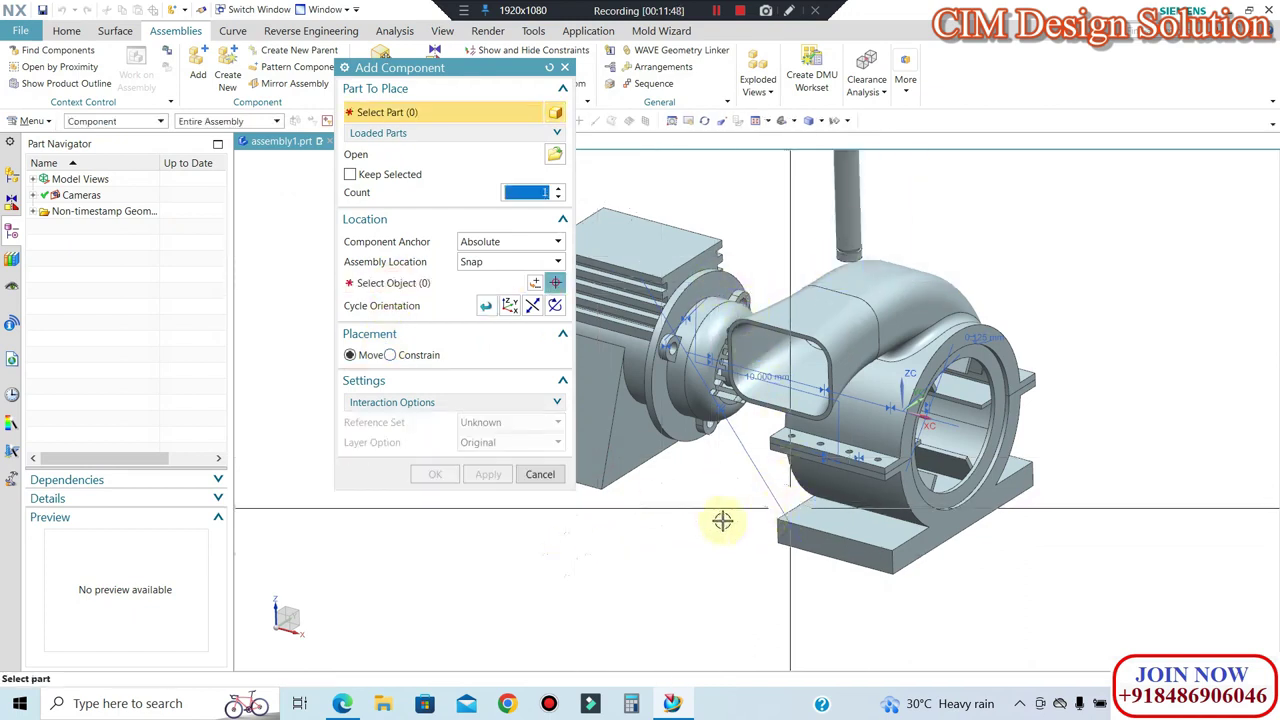
left_click(564, 68)
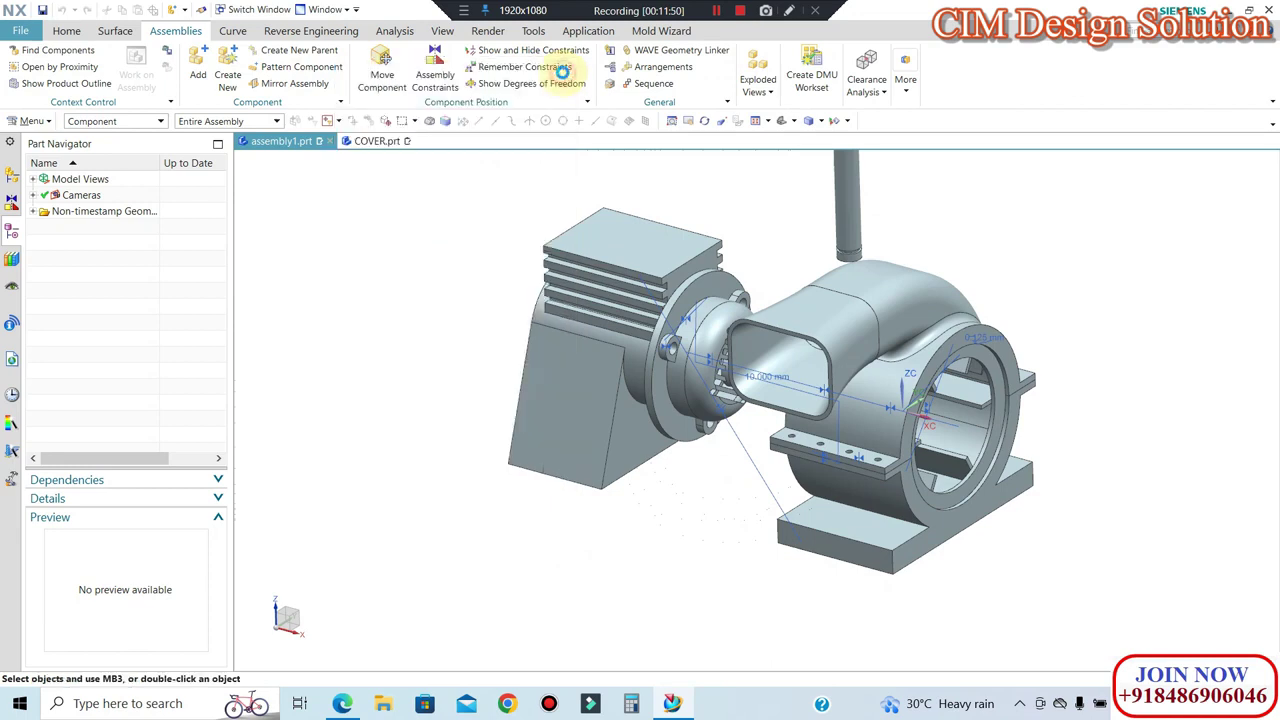
Step: Show the shaft's degrees of freedom, confirming all six are free, then clear the markers
left_click(714, 391)
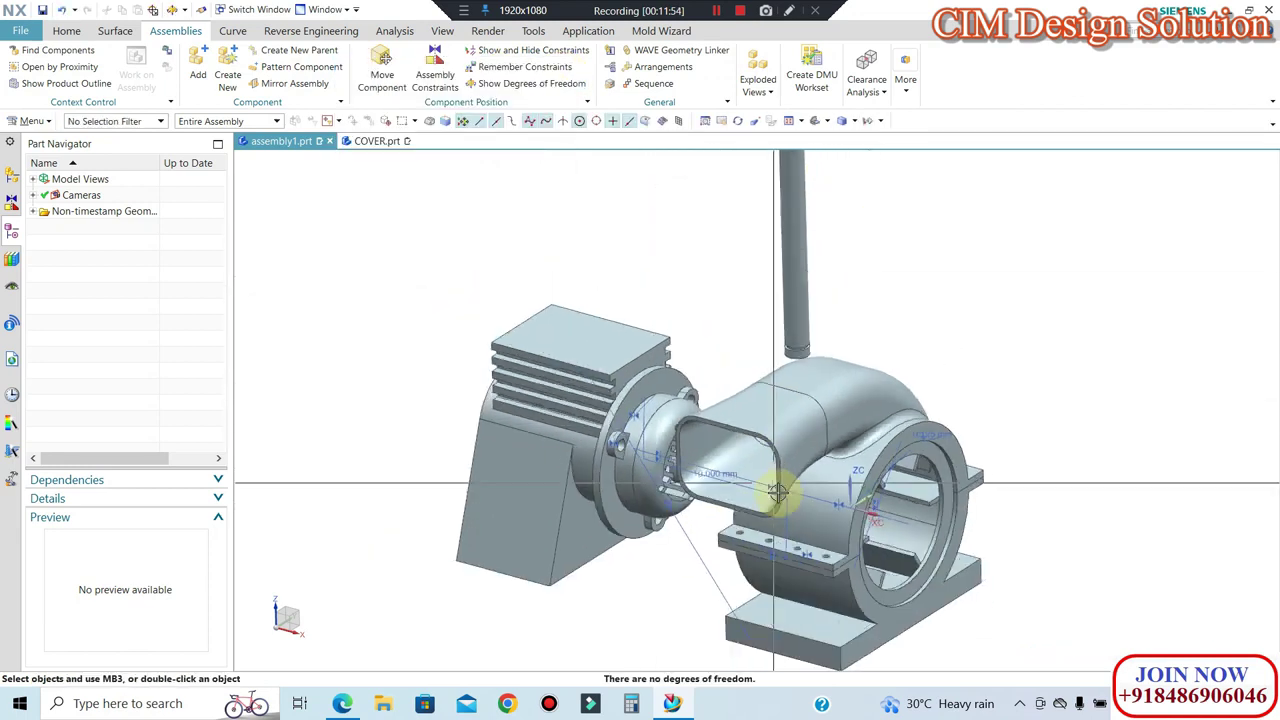
scroll(771, 491, "down", 3)
left_click(472, 83)
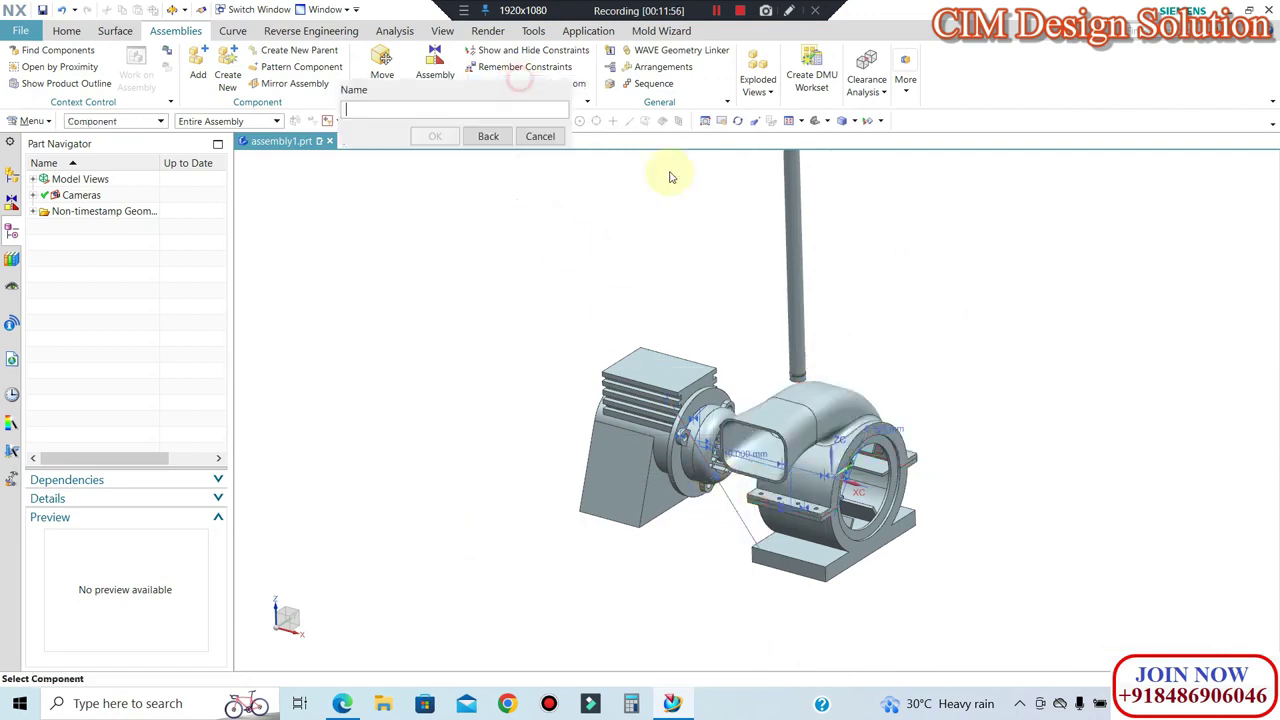
left_click(792, 275)
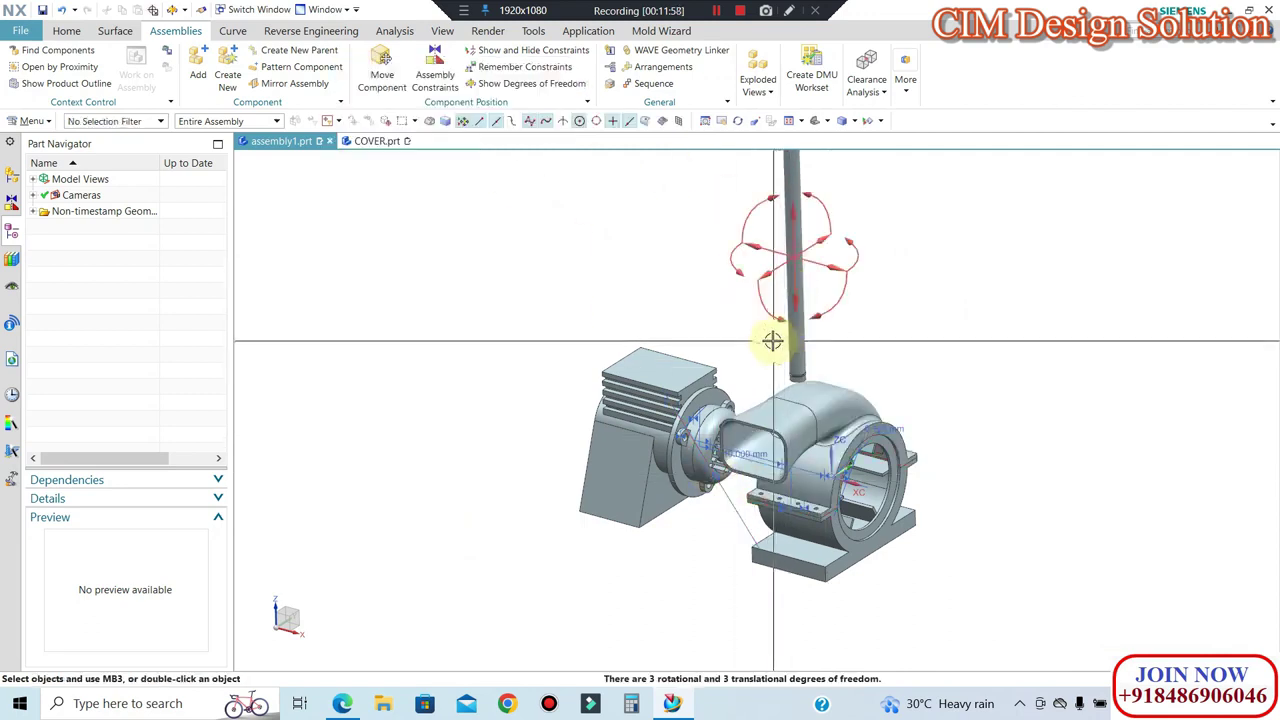
right_click(640, 251)
left_click(660, 300)
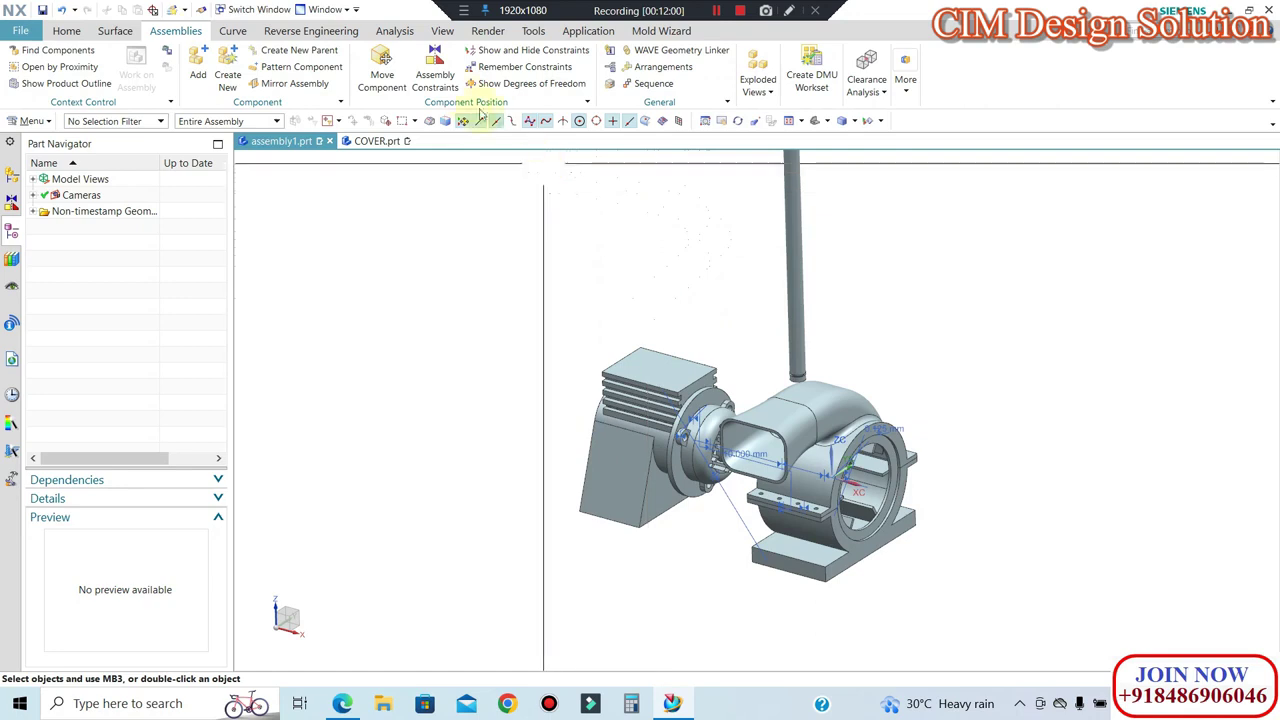
Step: Try an Infer Center/Axis align between the shaft and cover hole, then discard it
left_click(430, 77)
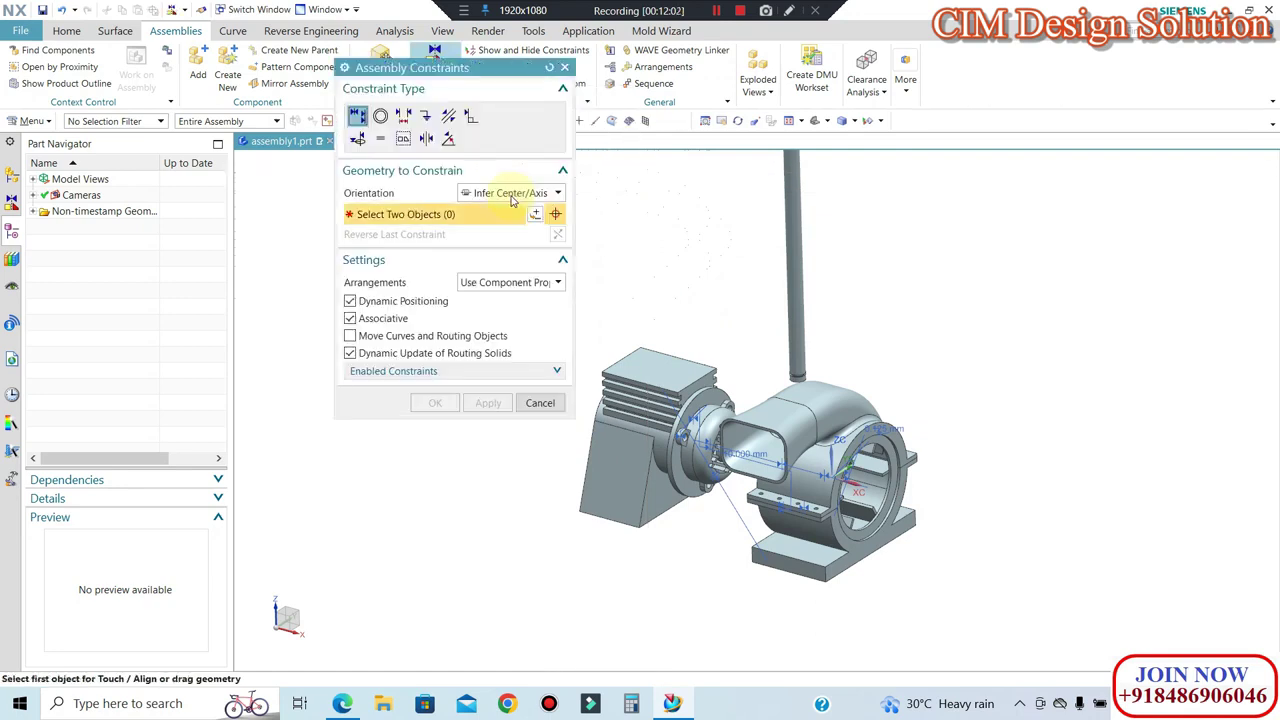
left_click(794, 272)
scroll(694, 450, "up", 2)
scroll(694, 450, "up", 2)
scroll(677, 437, "up", 1)
mouse_move(666, 437)
middle_mouse_down()
mouse_move(777, 414)
mouse_move(788, 432)
middle_mouse_up()
left_click(788, 428)
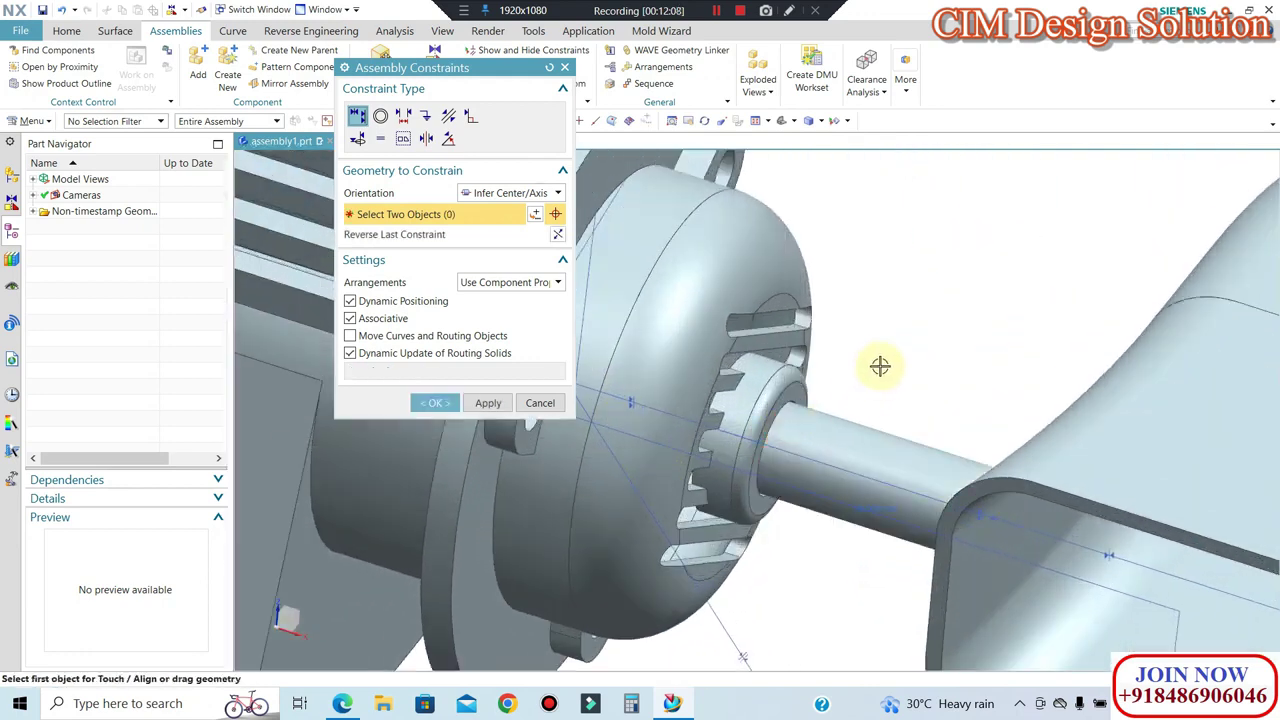
scroll(850, 356, "down", 2)
scroll(860, 360, "down", 2)
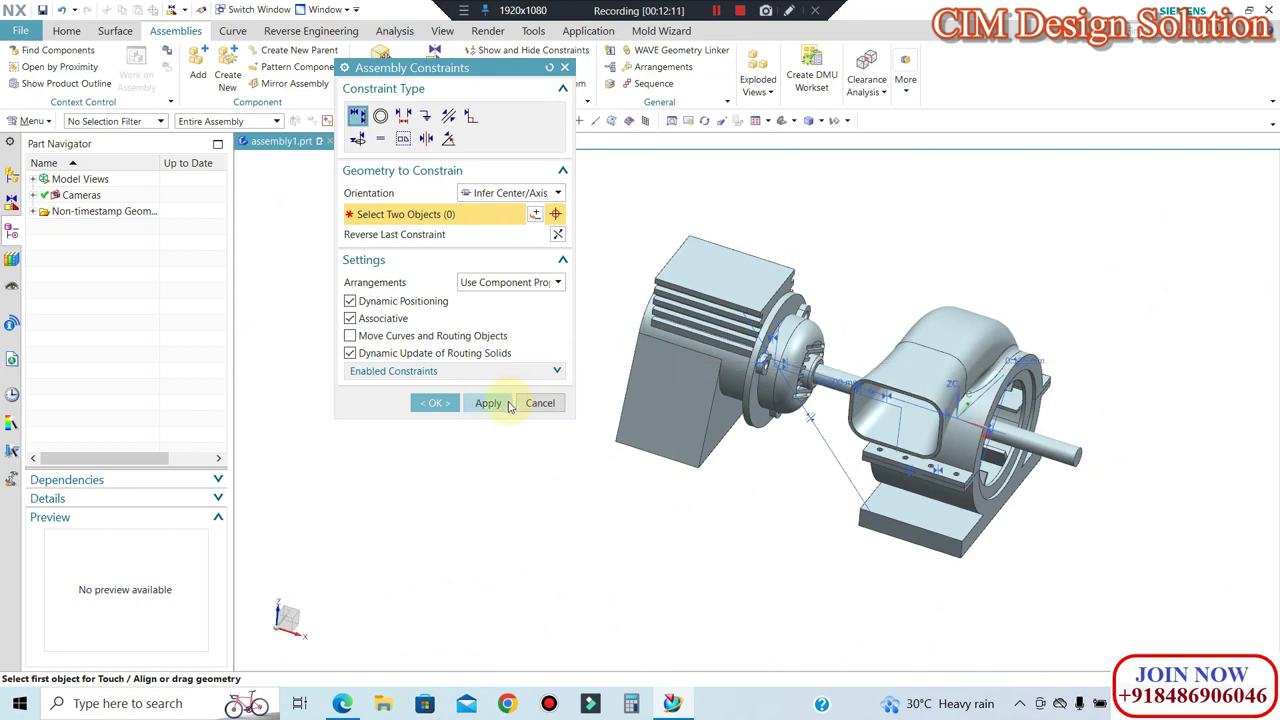
left_click(558, 235)
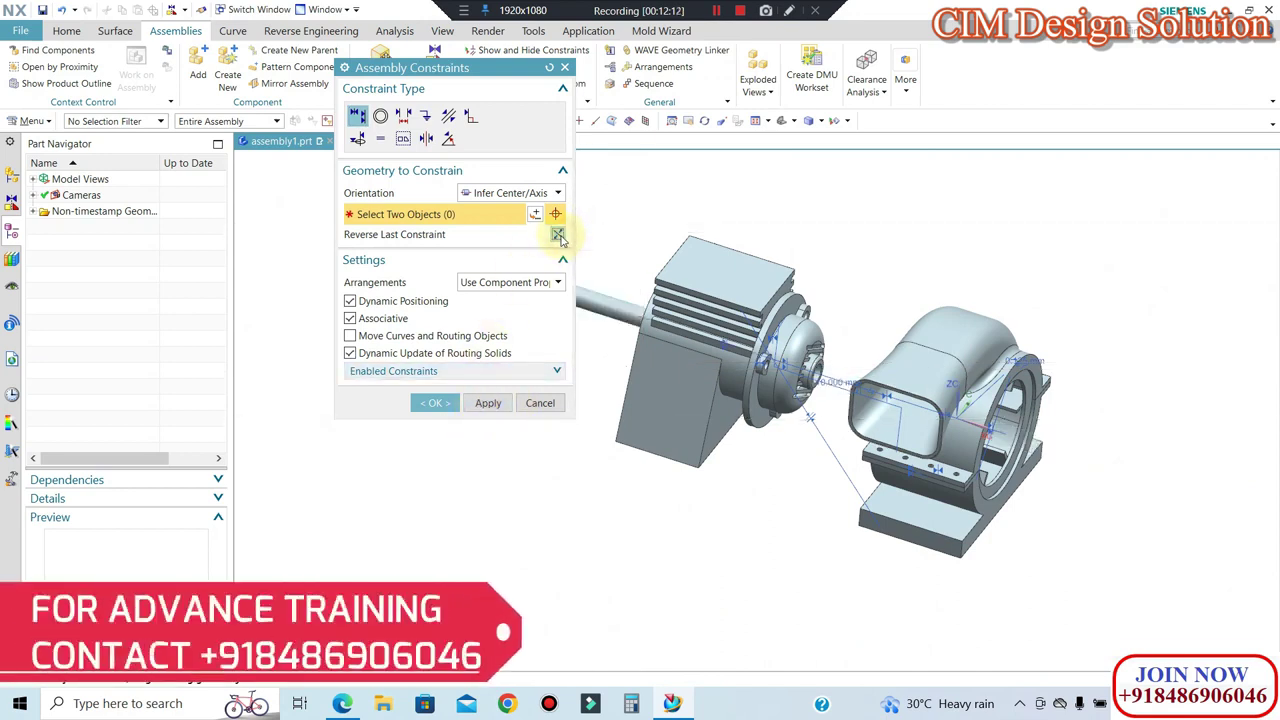
scroll(790, 350, "down", 2)
left_click(540, 403)
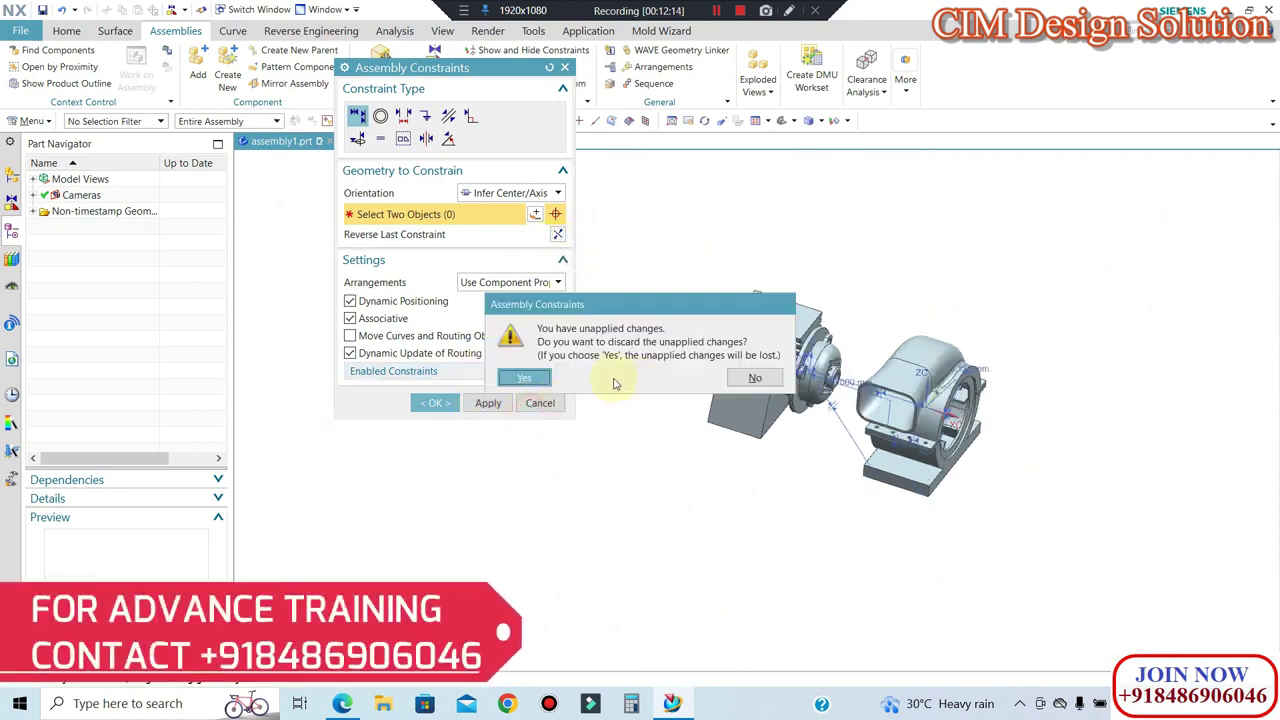
left_click(521, 382)
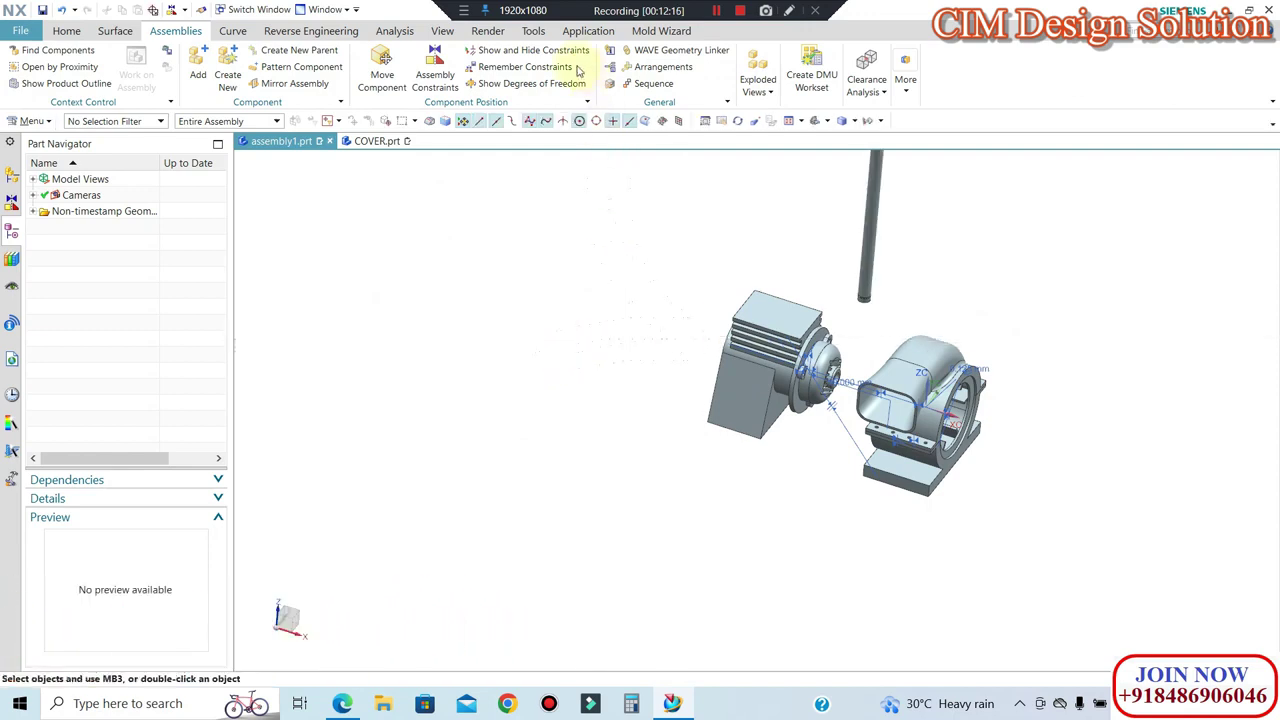
Step: Align the shaft's cylindrical face to the cover's centre hole, reversed to exit the motor's back
scroll(857, 334, "down", 1)
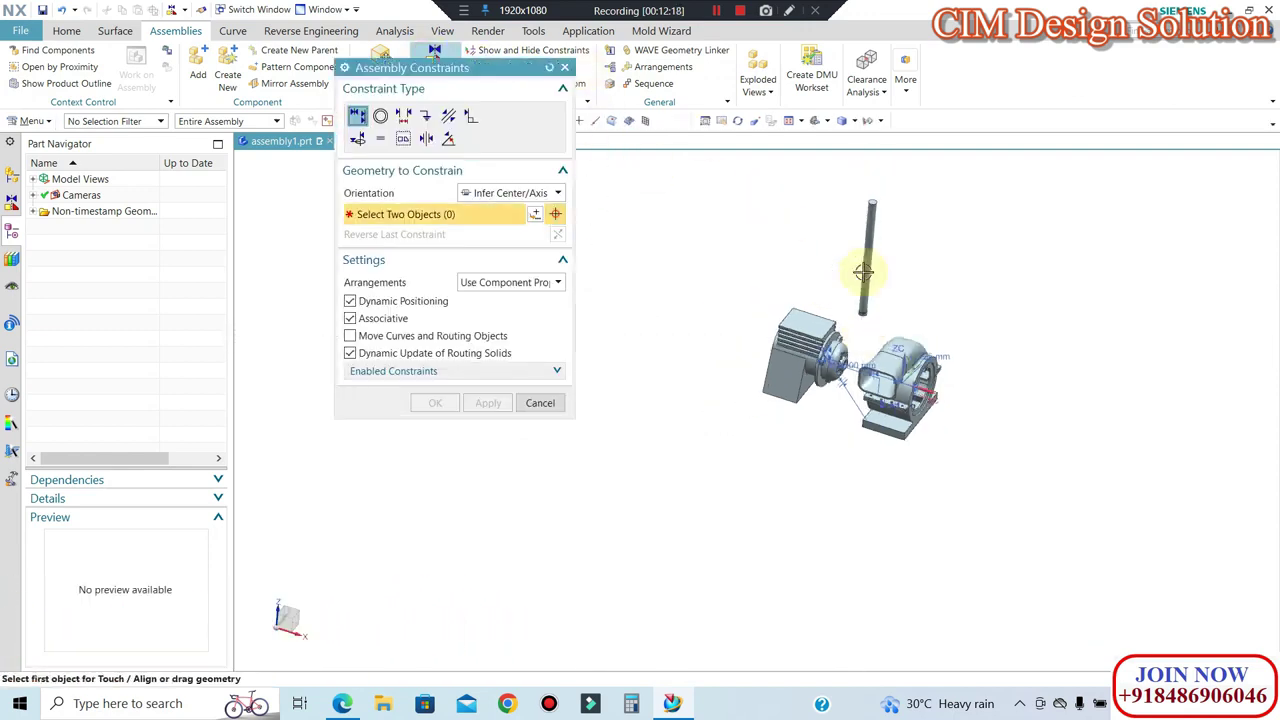
scroll(857, 271, "up", 3)
scroll(874, 200, "up", 2)
left_click(862, 235)
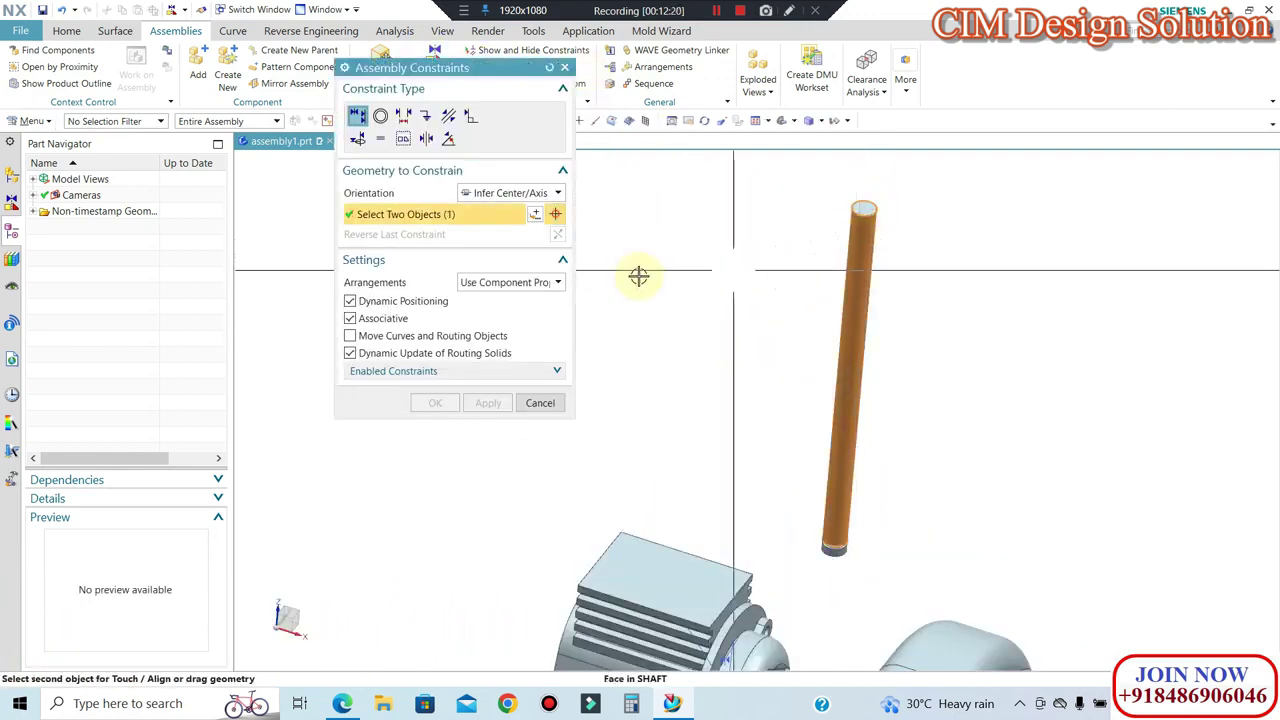
scroll(700, 450, "up", 2)
scroll(731, 533, "up", 2)
scroll(731, 533, "up", 2)
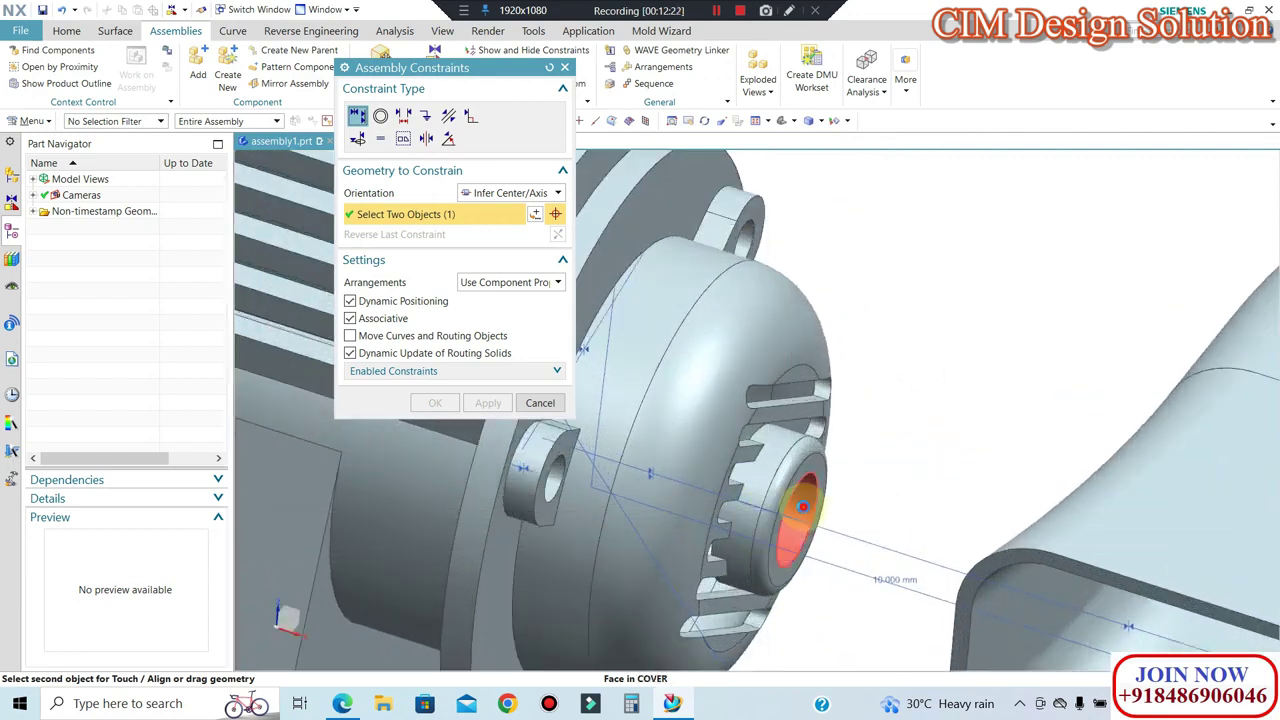
left_click(786, 508)
scroll(978, 409, "down", 2)
scroll(978, 409, "down", 2)
scroll(891, 374, "down", 3)
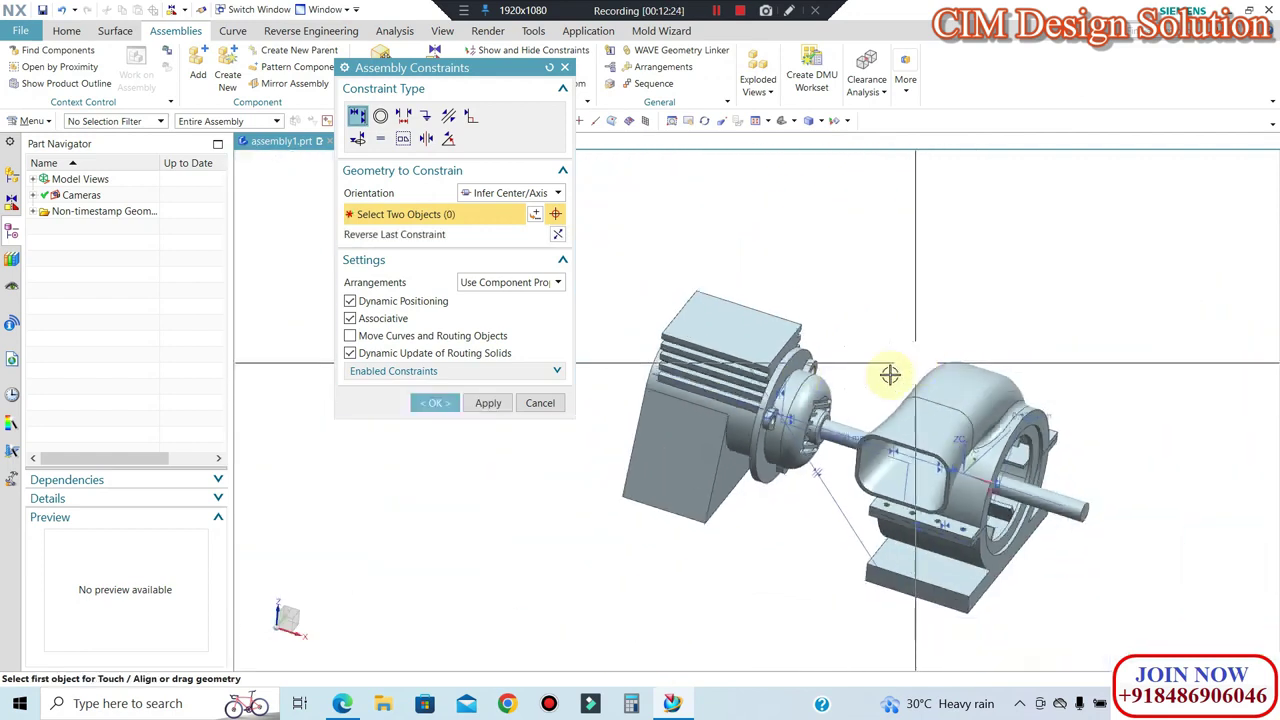
left_click(558, 235)
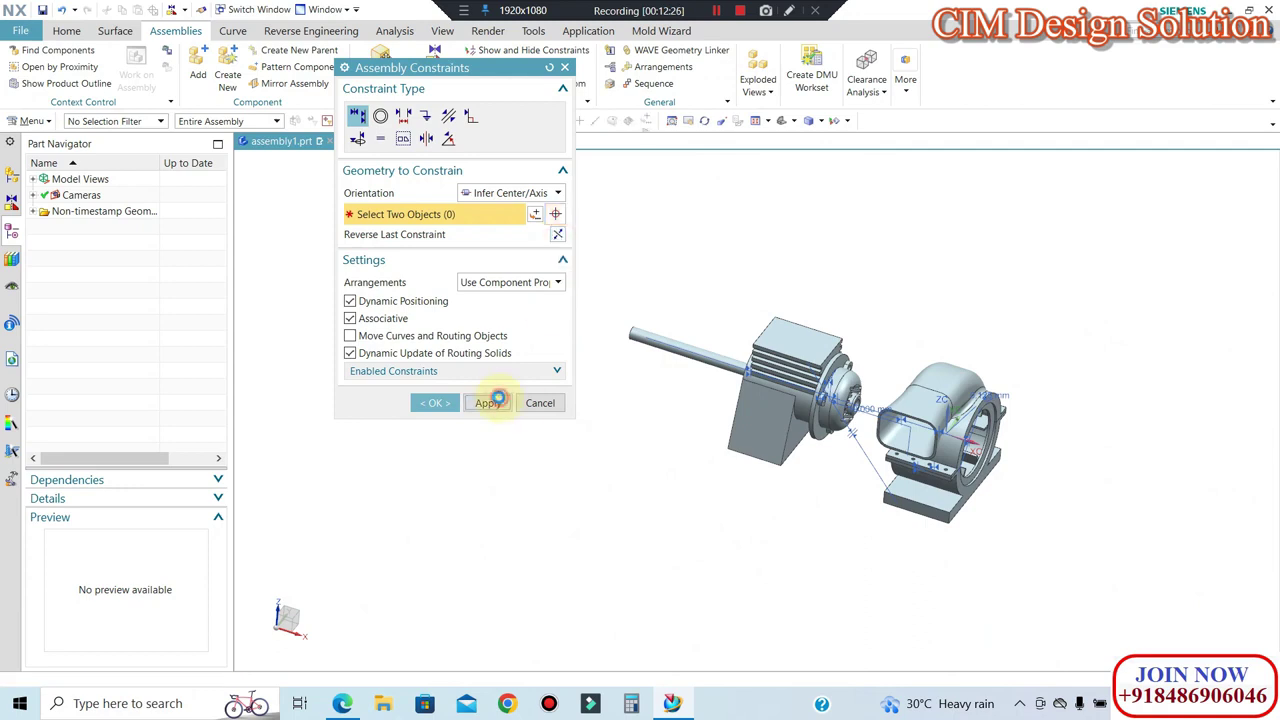
middle_click(638, 358)
middle_click_drag(760, 380, 800, 400)
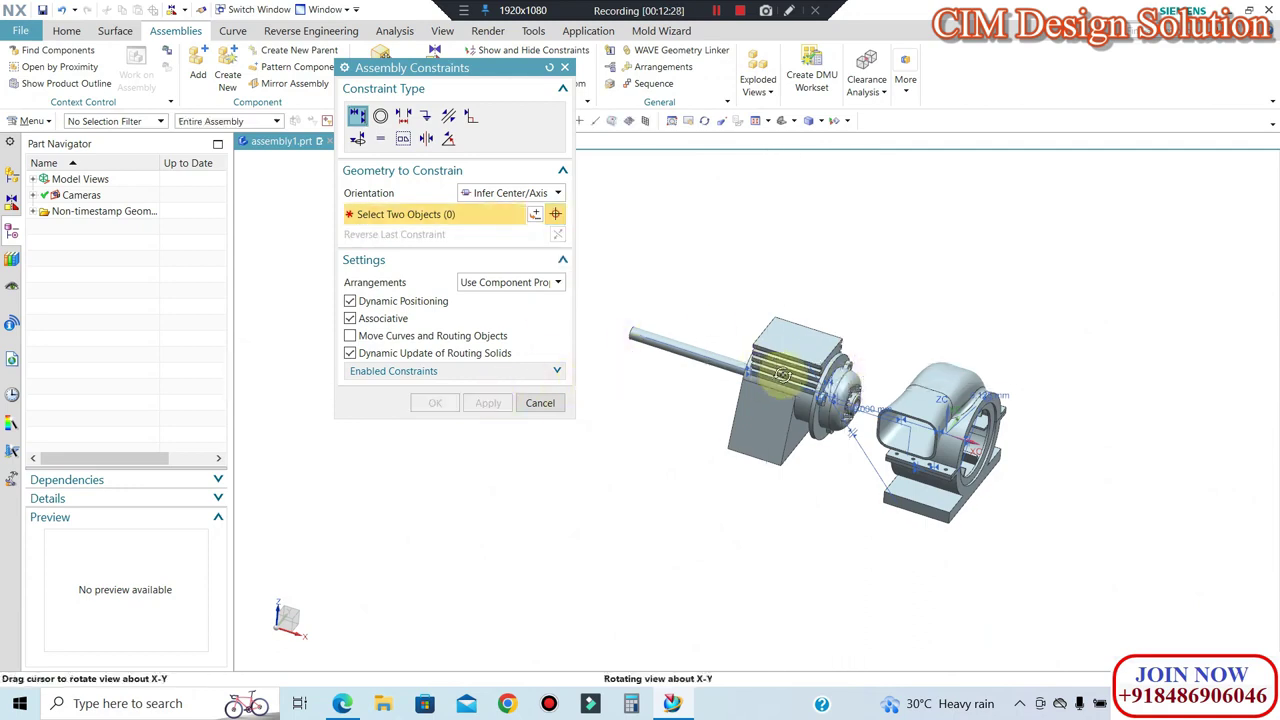
scroll(629, 357, "up", 5)
scroll(600, 345, "up", 3)
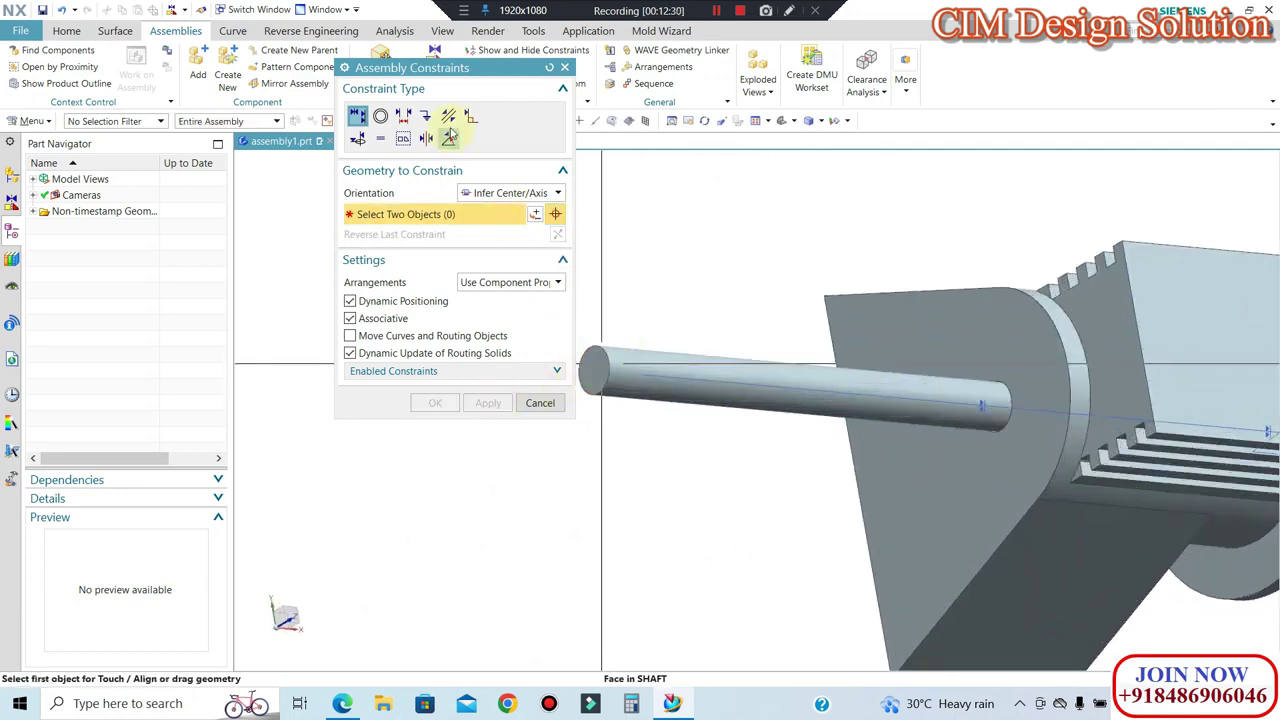
Step: Set a 2 mm Distance constraint between the shaft end face and the motor face
left_click(448, 116)
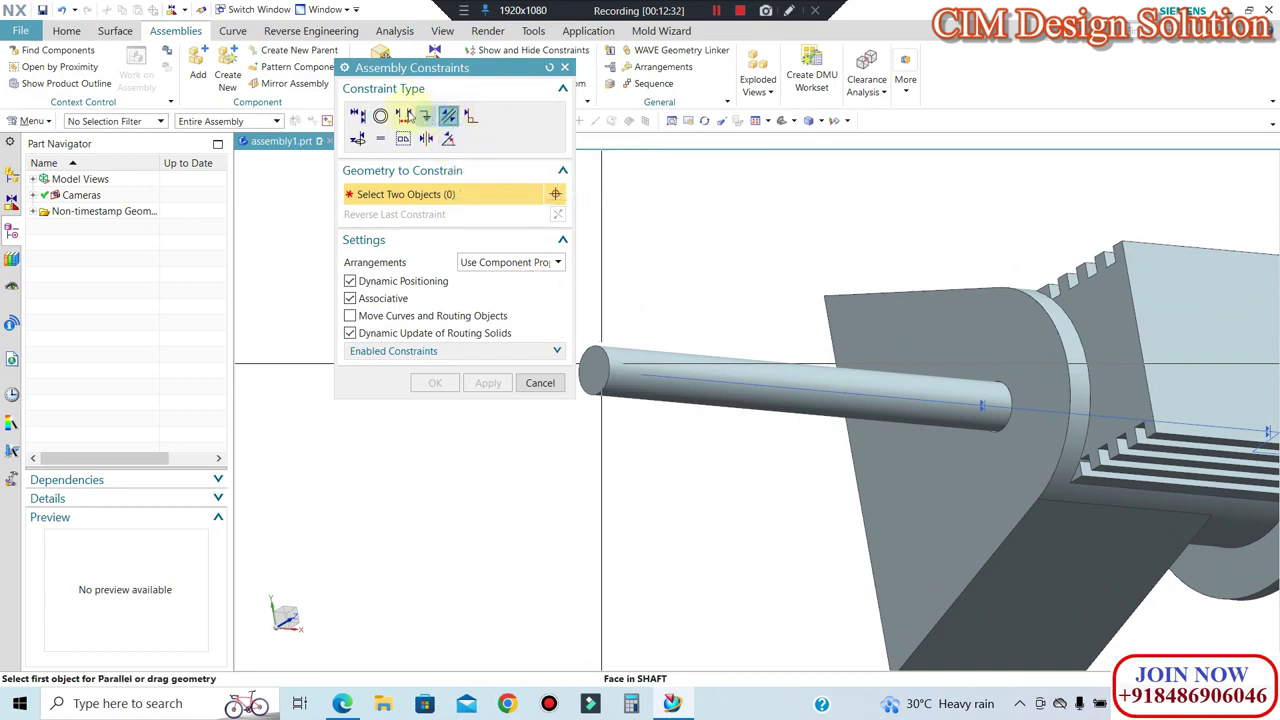
left_click(593, 370)
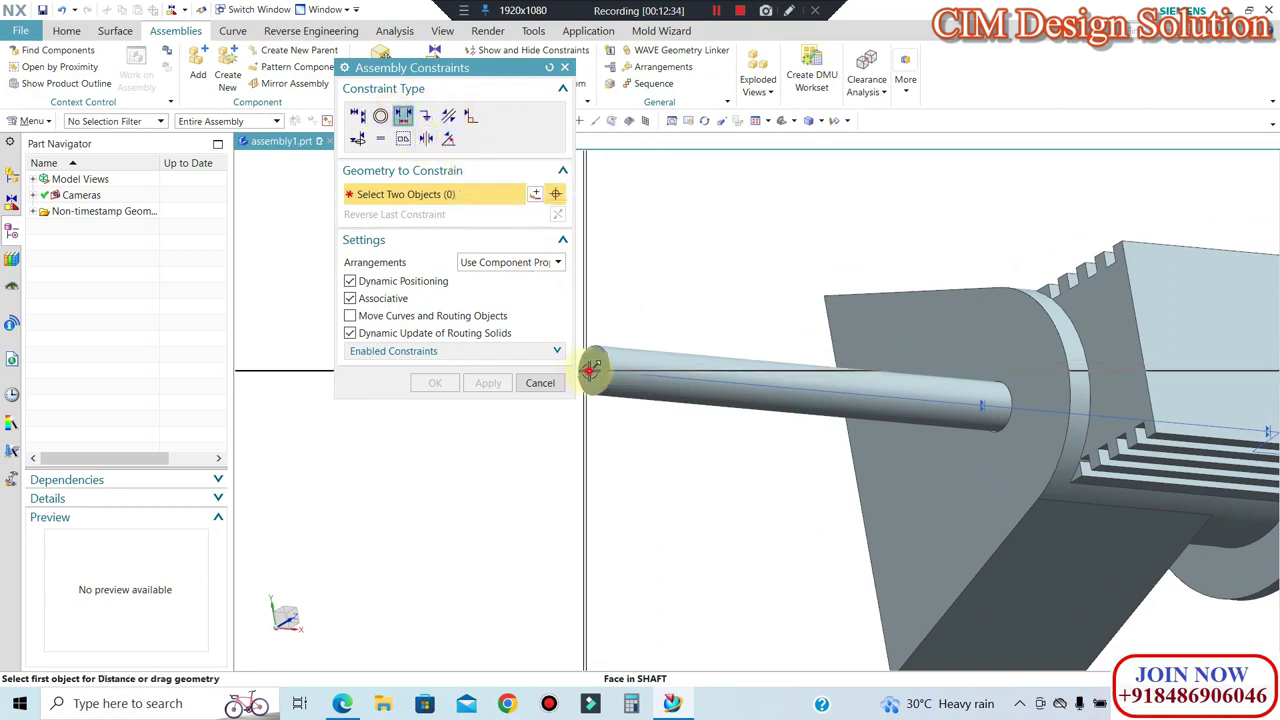
left_click(860, 365)
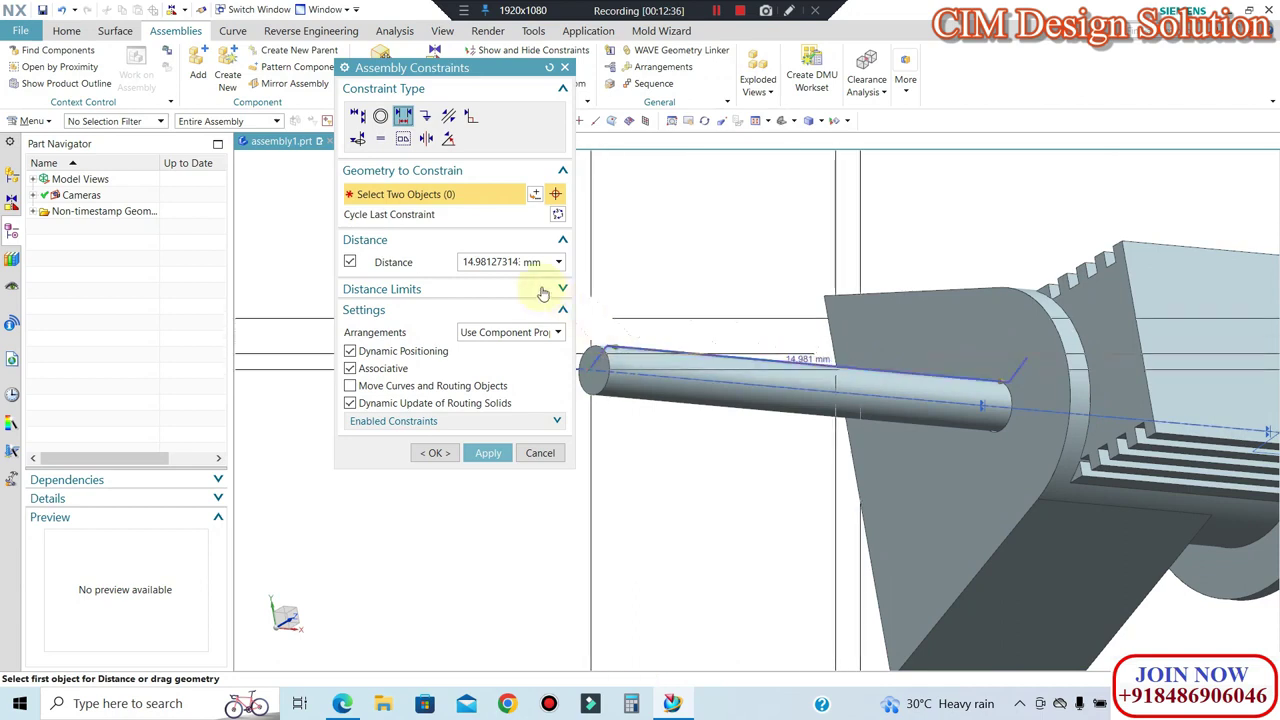
type("5")
key("Return")
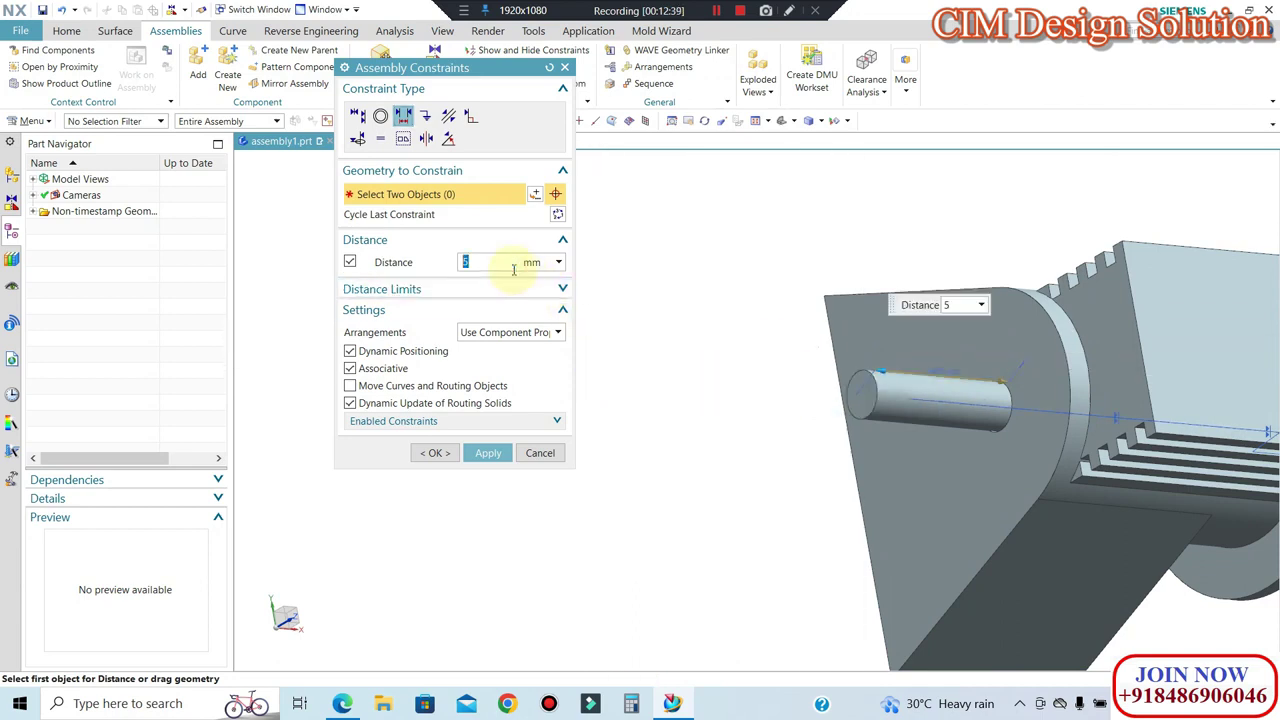
mouse_move(806, 357)
middle_mouse_down()
mouse_move(699, 327)
mouse_move(674, 343)
mouse_move(737, 349)
middle_mouse_up()
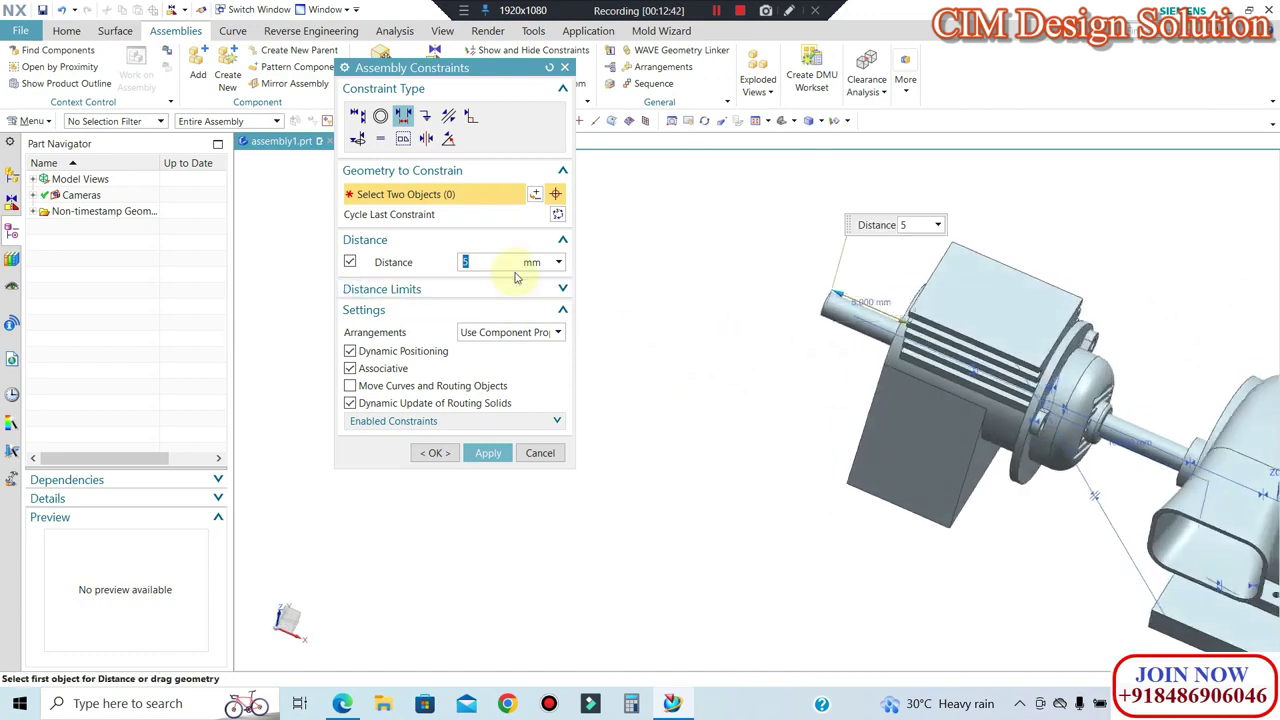
type("2")
mouse_move(777, 349)
middle_mouse_down()
mouse_move(766, 303)
mouse_move(751, 294)
mouse_move(737, 323)
middle_mouse_up()
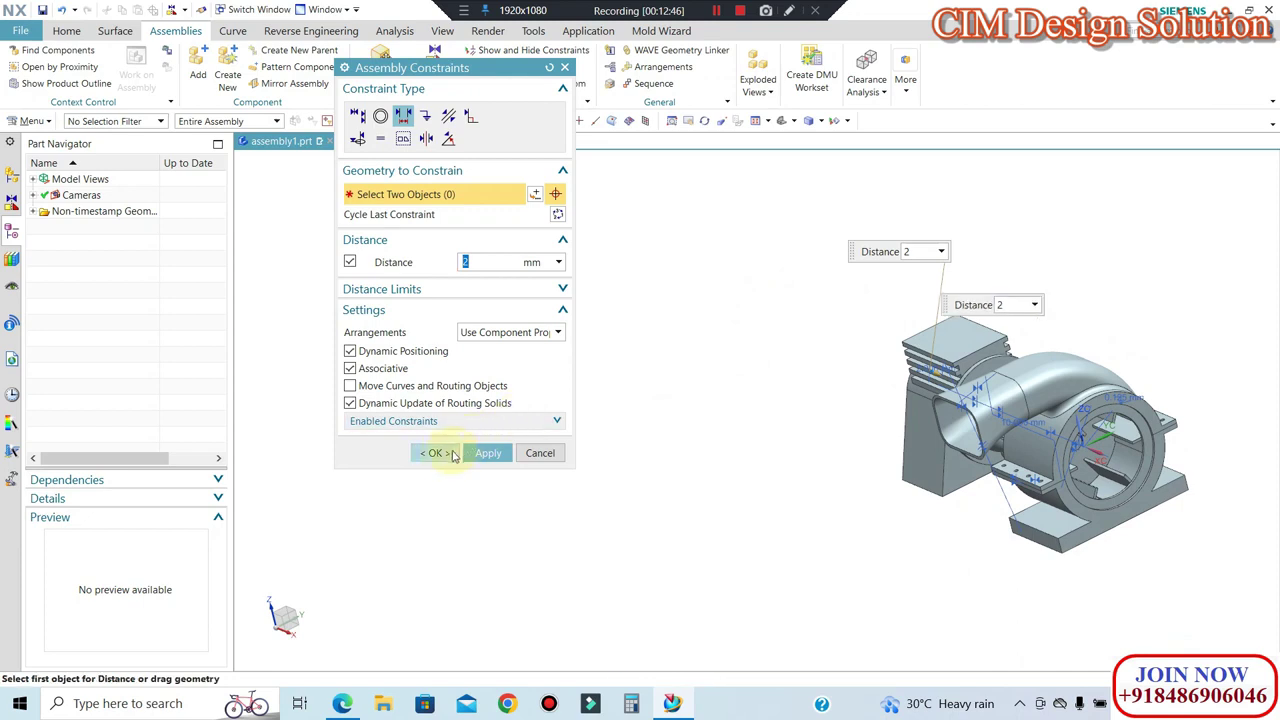
left_click(435, 453)
mouse_move(763, 408)
middle_mouse_down()
mouse_move(811, 369)
mouse_move(791, 380)
middle_mouse_up()
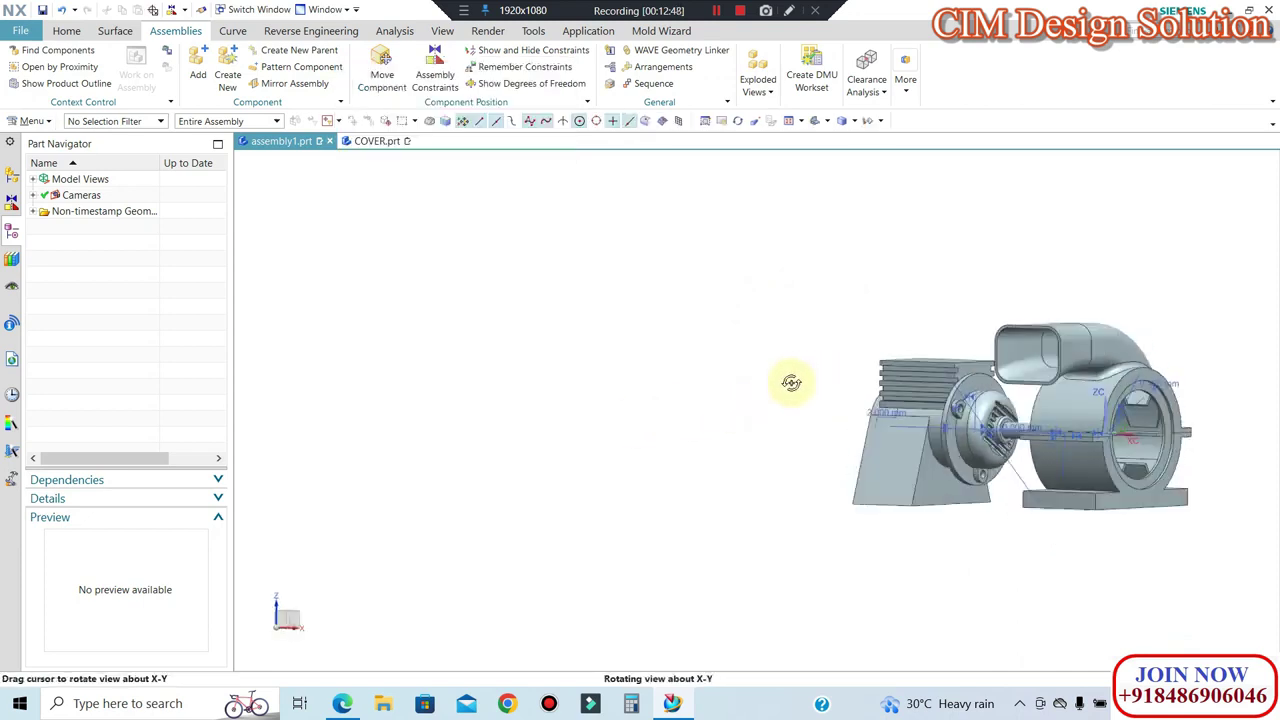
Step: Check the blower housing's remaining degrees of freedom
scroll(1043, 409, "up", 3)
scroll(977, 424, "up", 2)
scroll(977, 424, "up", 2)
middle_click_drag(929, 414, 1080, 450)
scroll(1000, 434, "up", 2)
scroll(991, 404, "down", 5)
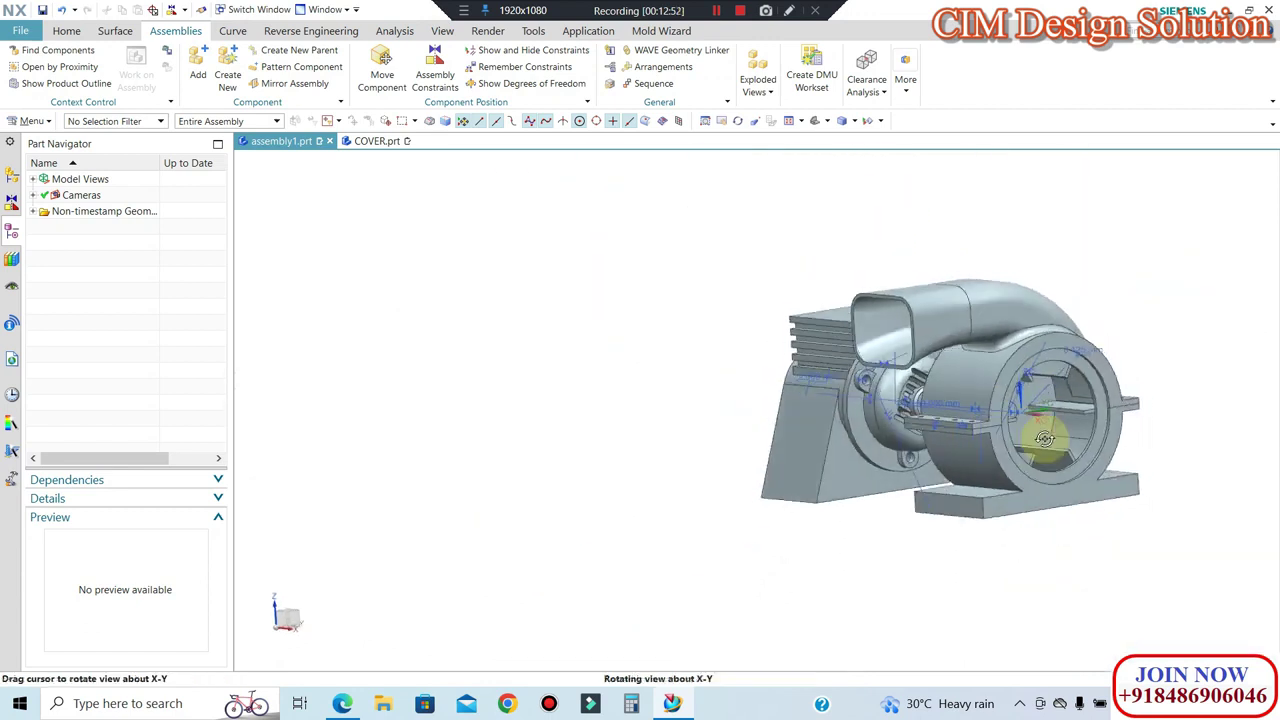
scroll(1085, 420, "up", 4)
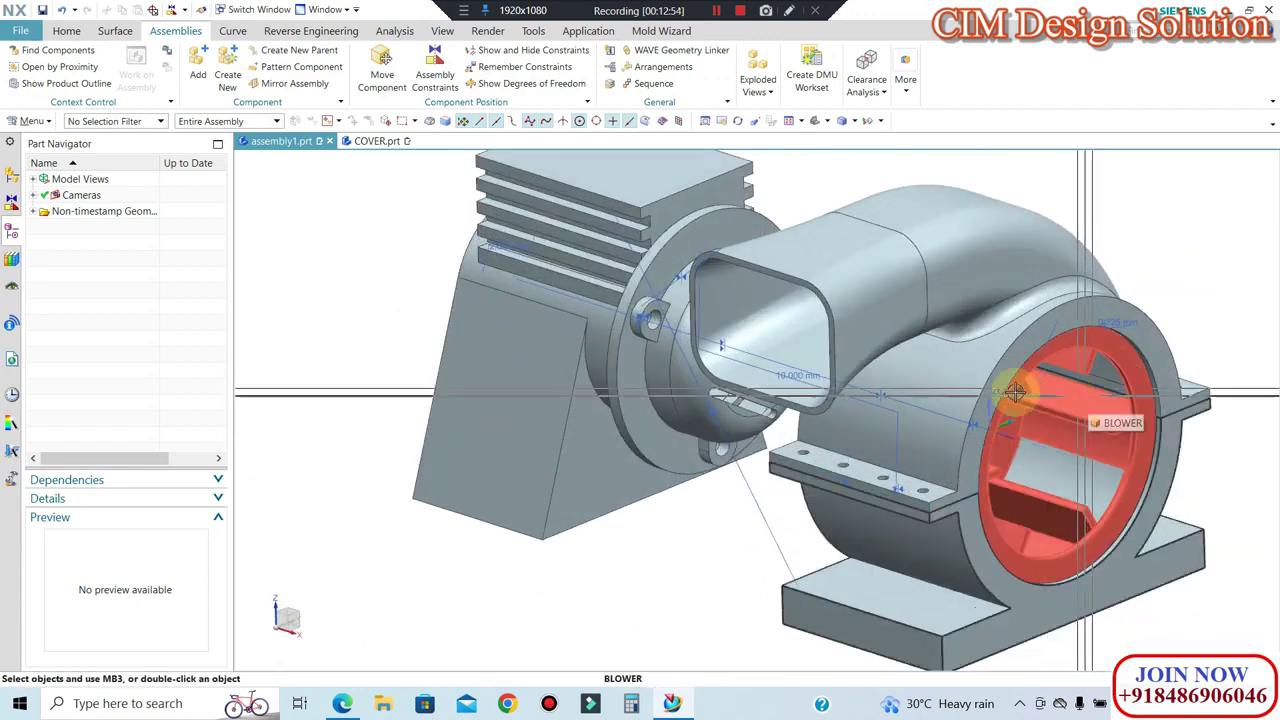
scroll(1088, 400, "down", 2)
left_click(531, 83)
left_click(1110, 400)
Step: Check the shaft's remaining degrees of freedom, showing one rotation left
middle_click_drag(963, 397, 1000, 514)
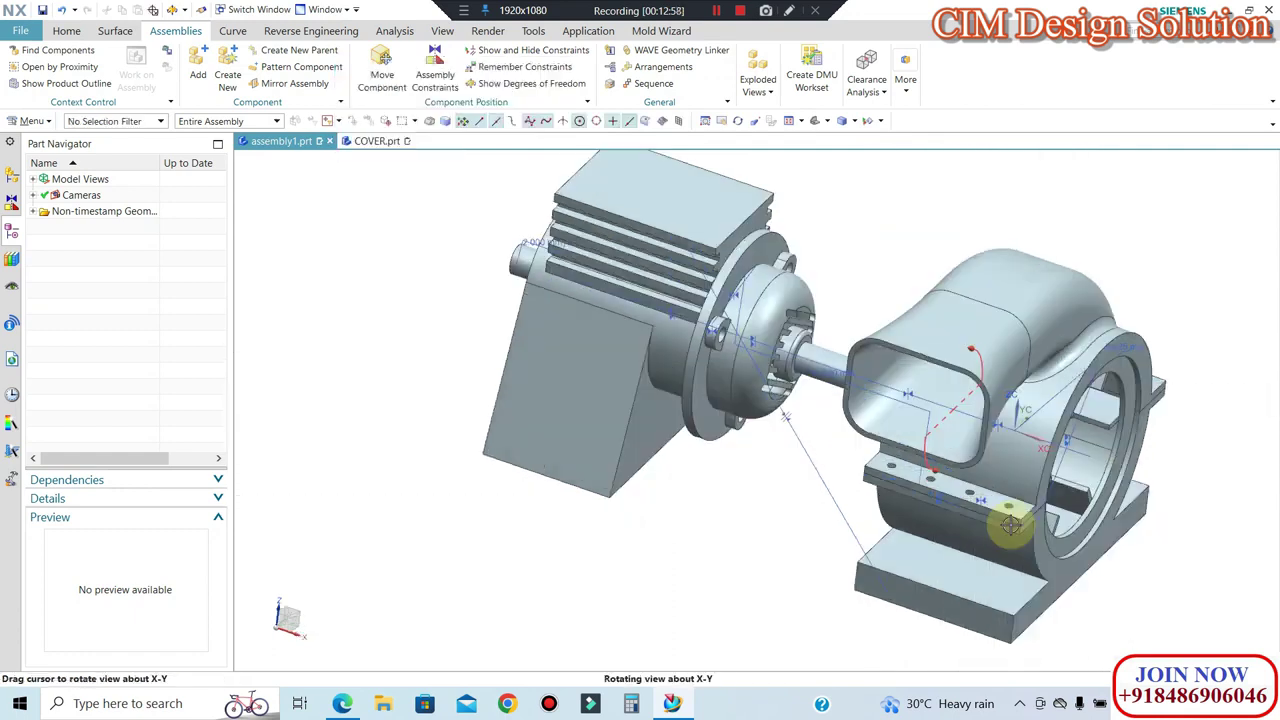
left_click(537, 84)
left_click(848, 388)
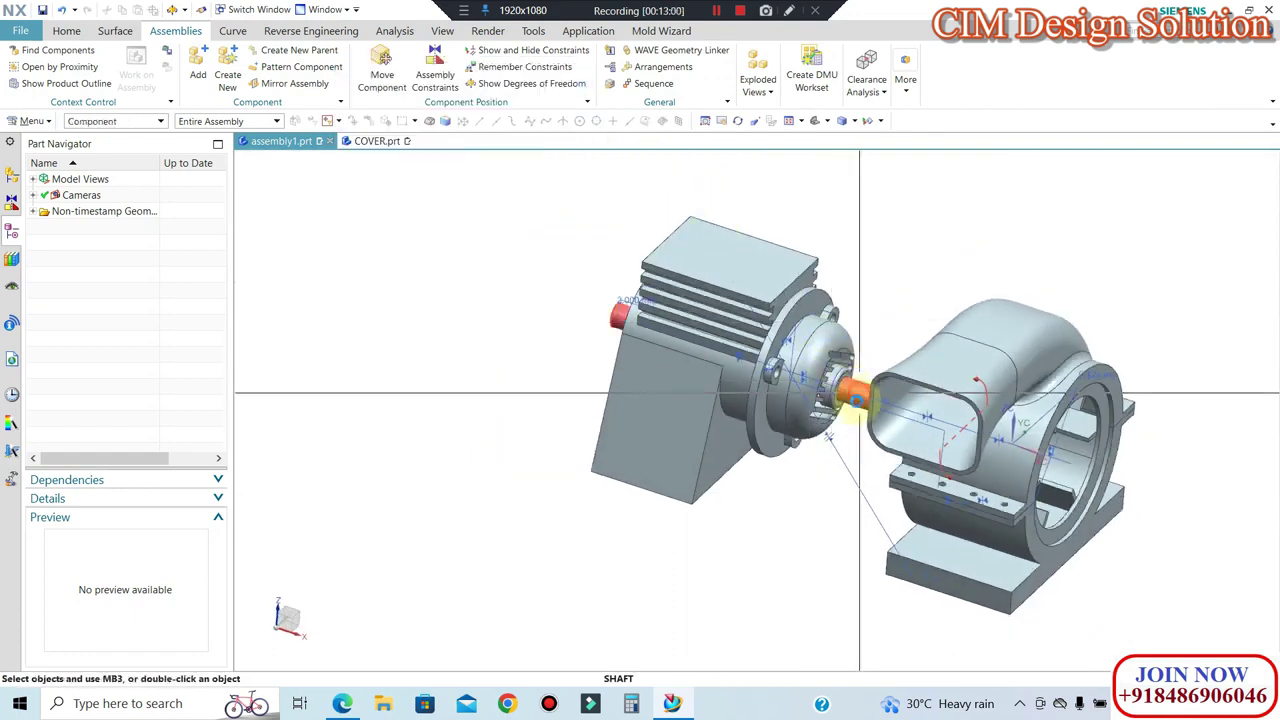
scroll(1055, 428, "up", 2)
scroll(911, 374, "down", 2)
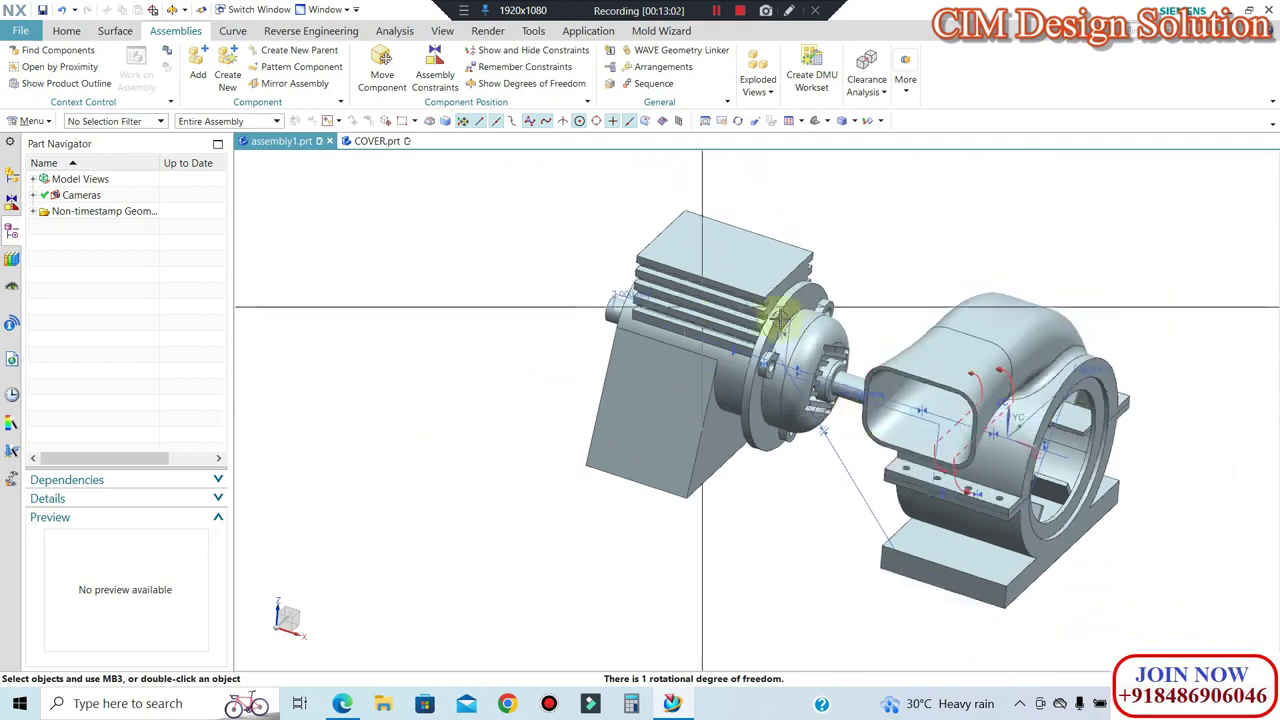
scroll(596, 362, "down", 2)
middle_click_drag(596, 362, 583, 354)
scroll(880, 391, "up", 2)
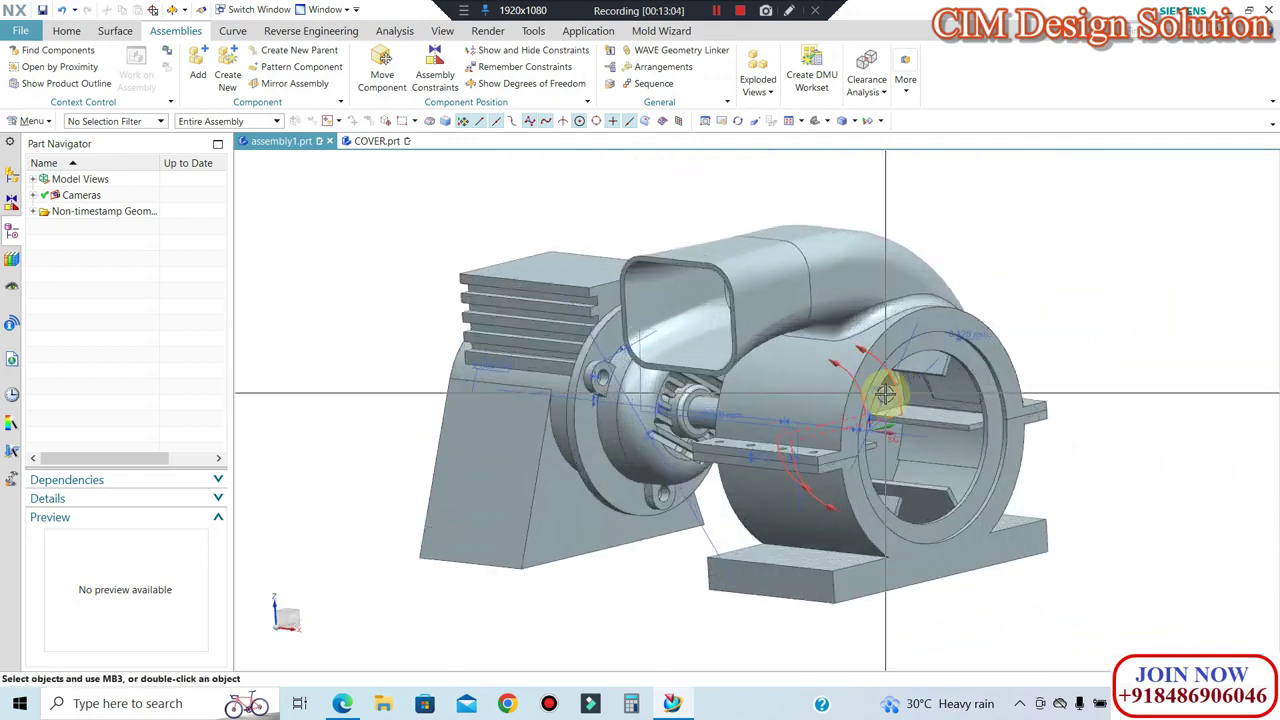
scroll(880, 391, "down", 1)
middle_click_drag(880, 391, 936, 447)
scroll(936, 447, "up", 1)
Step: Show the Assembly Navigator listing the six components and Constraints
right_click(1063, 229)
left_click(1091, 323)
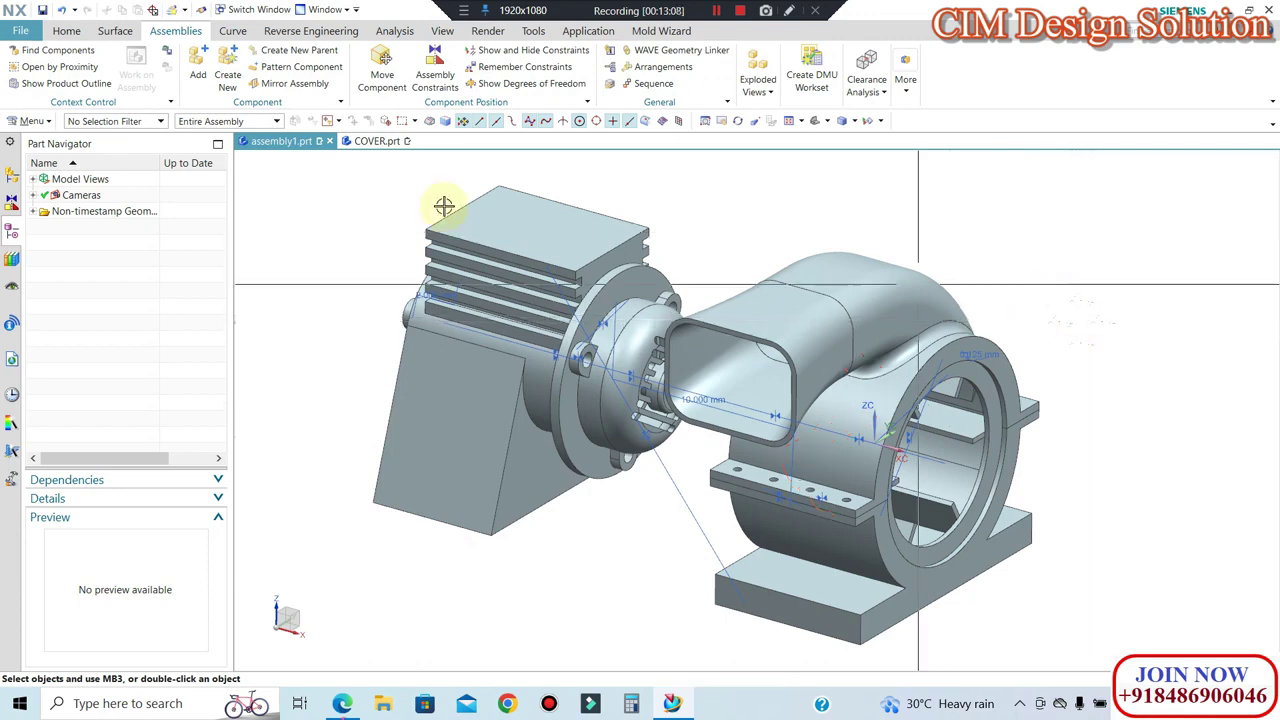
left_click(13, 199)
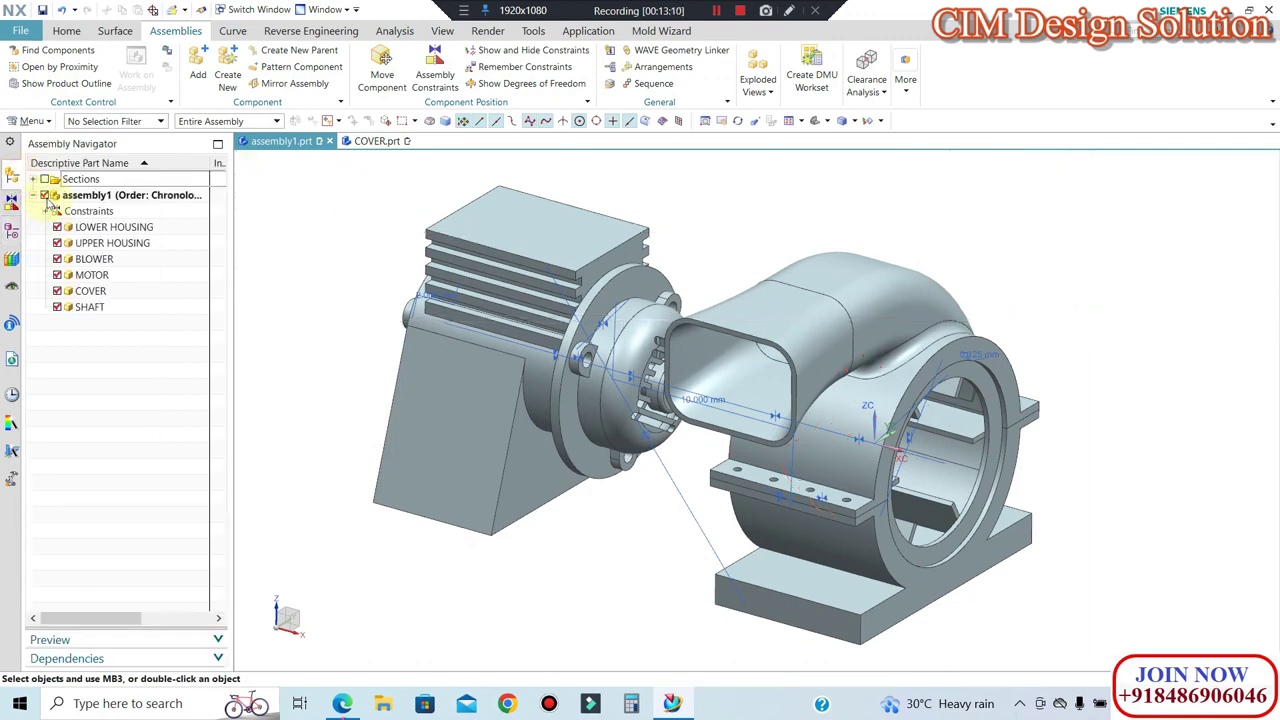
Step: Expand the Constraints folder and select all 14 constraints
left_click(44, 195)
left_click(44, 195)
left_click(46, 211)
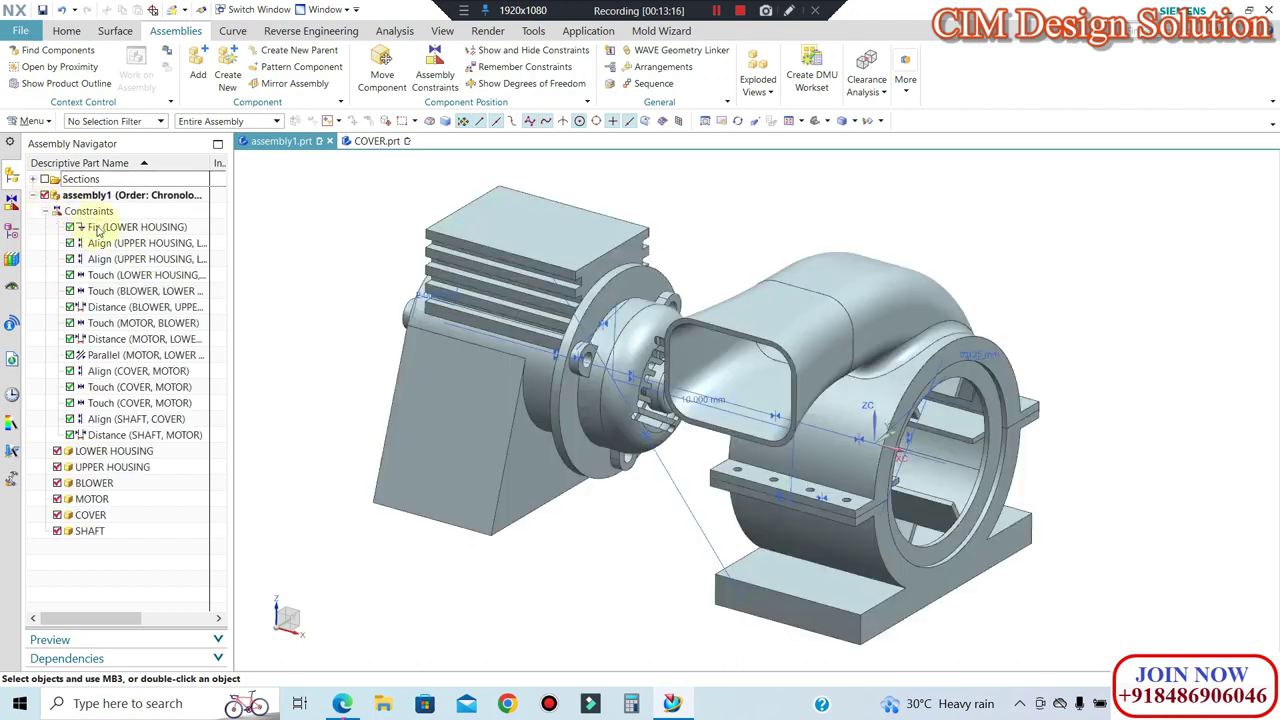
left_click(125, 228)
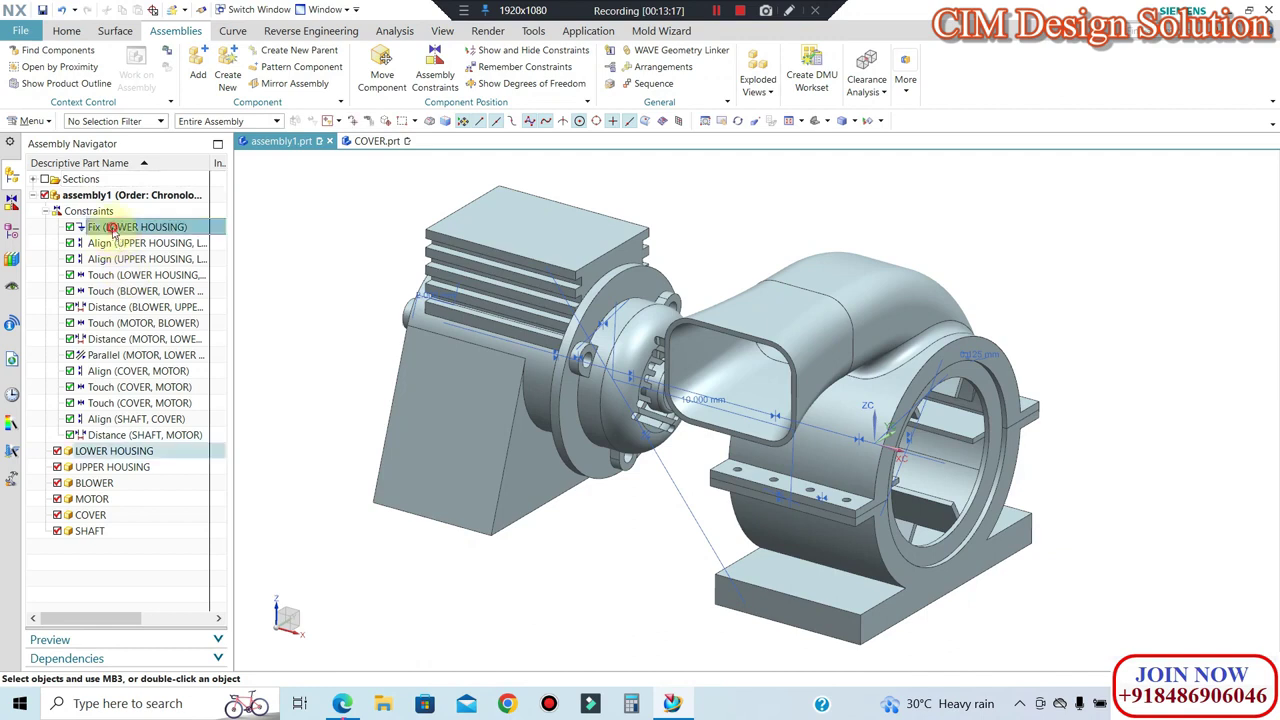
left_click(113, 436, "shift")
left_click(134, 452, "shift")
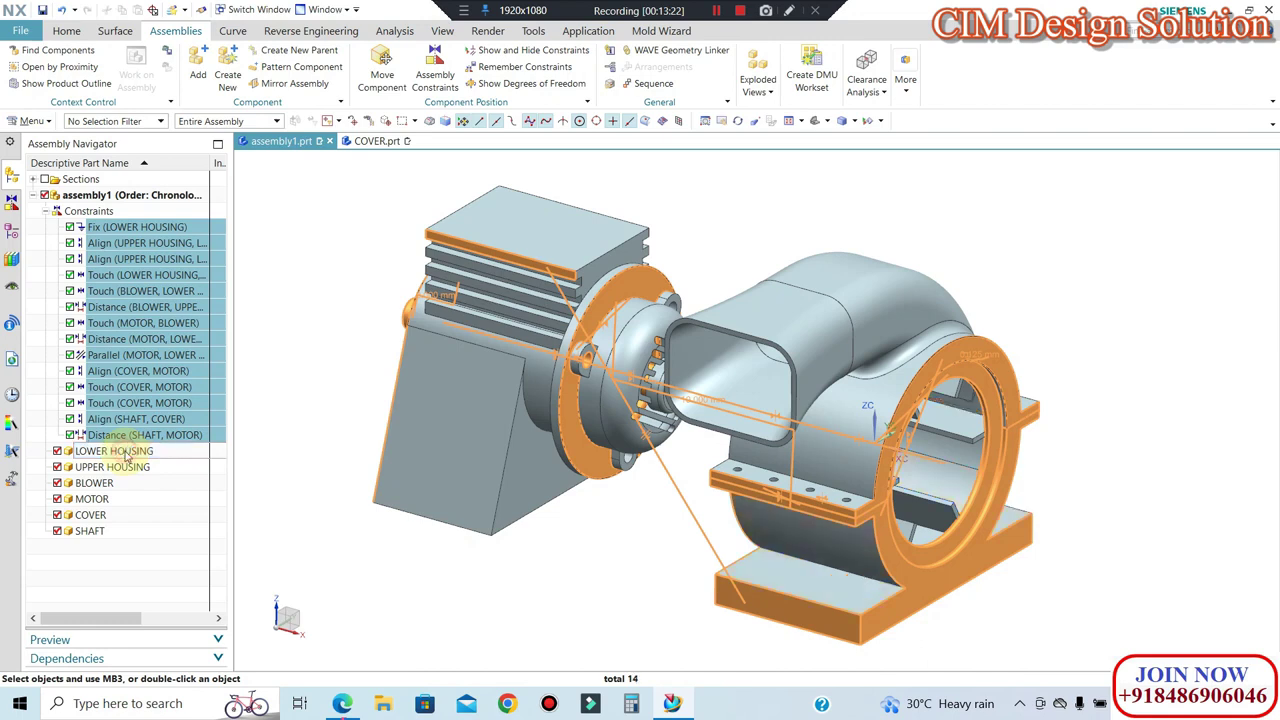
Step: Set the selected constraints to Show on the model, then start saving with Ctrl+S
right_click(127, 457)
key("Escape")
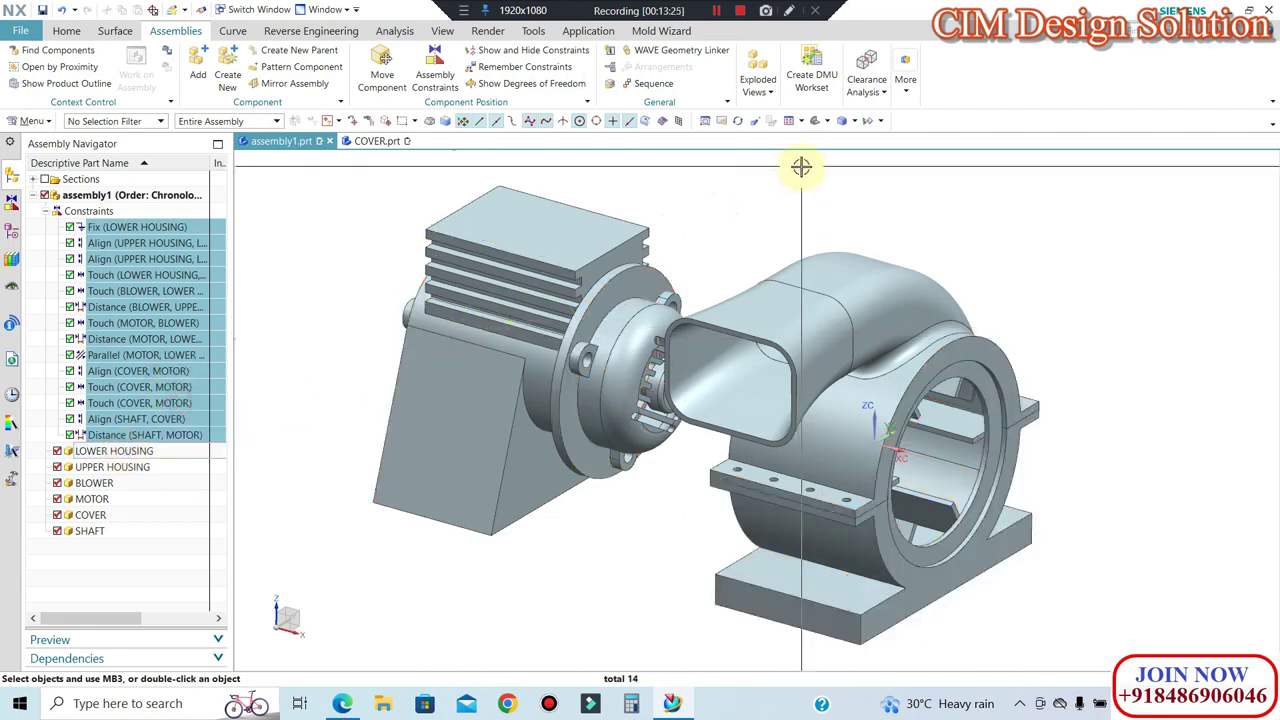
right_click(150, 292)
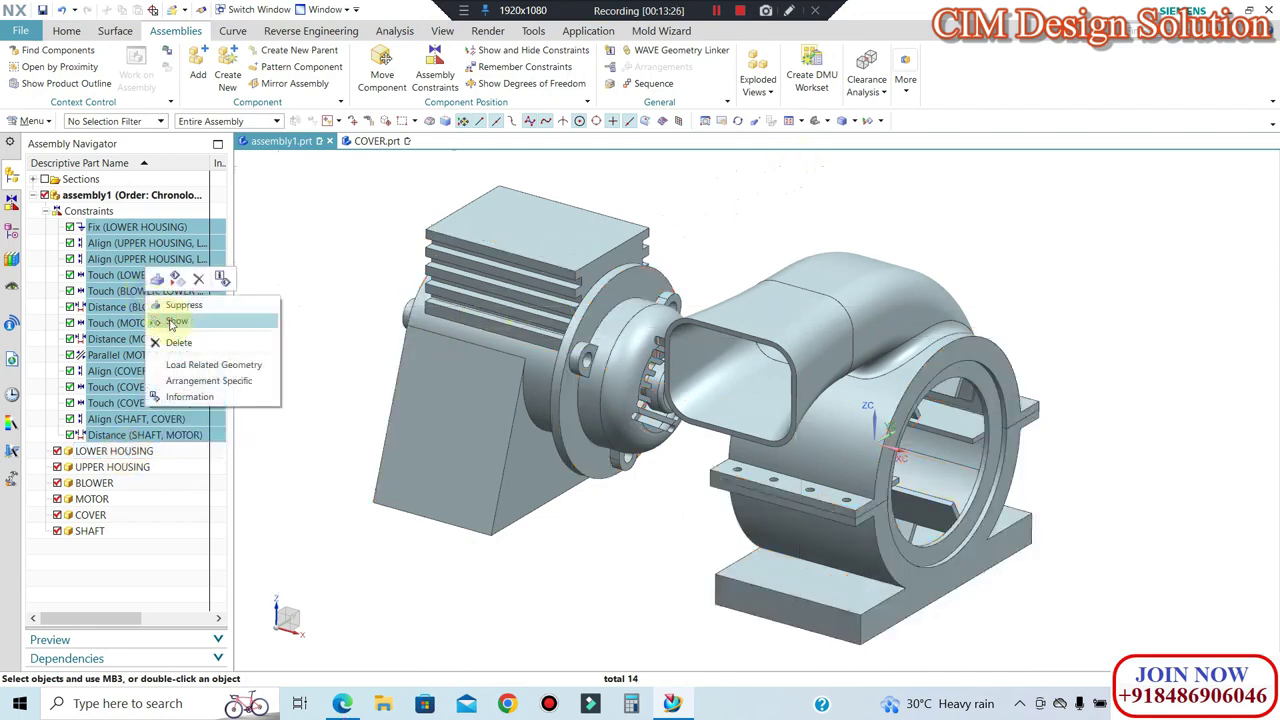
left_click(172, 322)
left_click(966, 226)
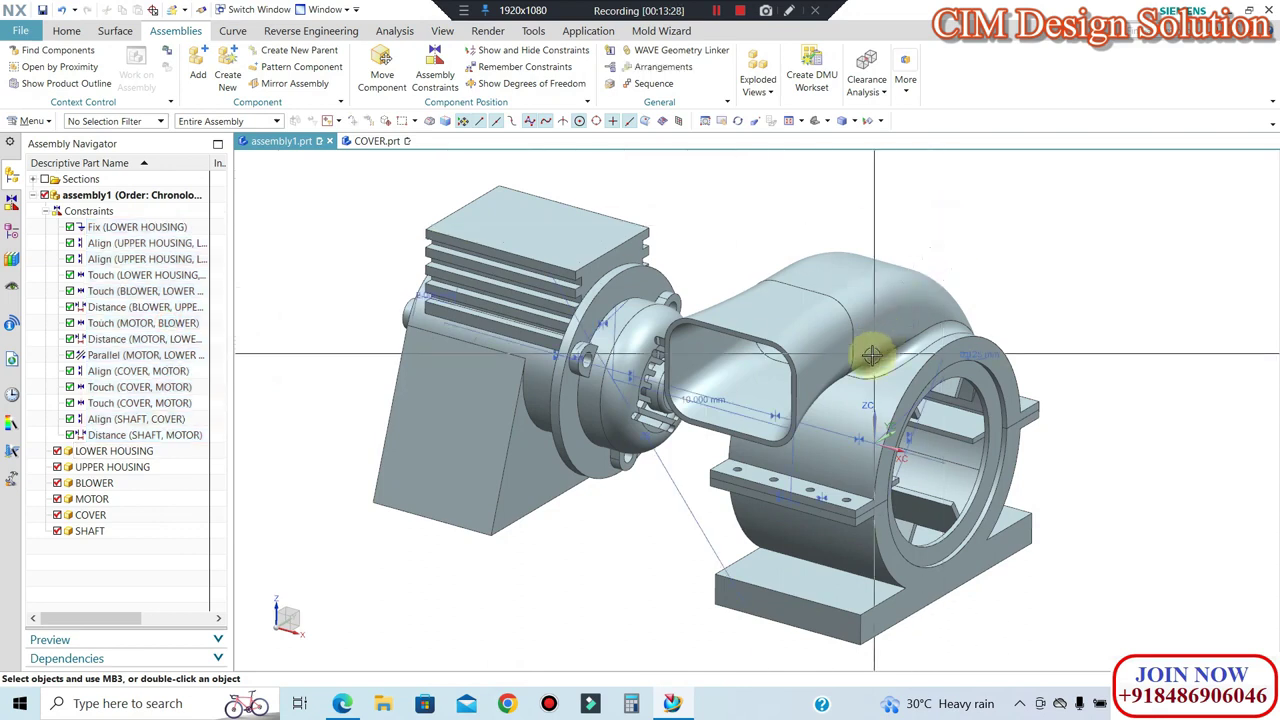
key("ctrl+s")
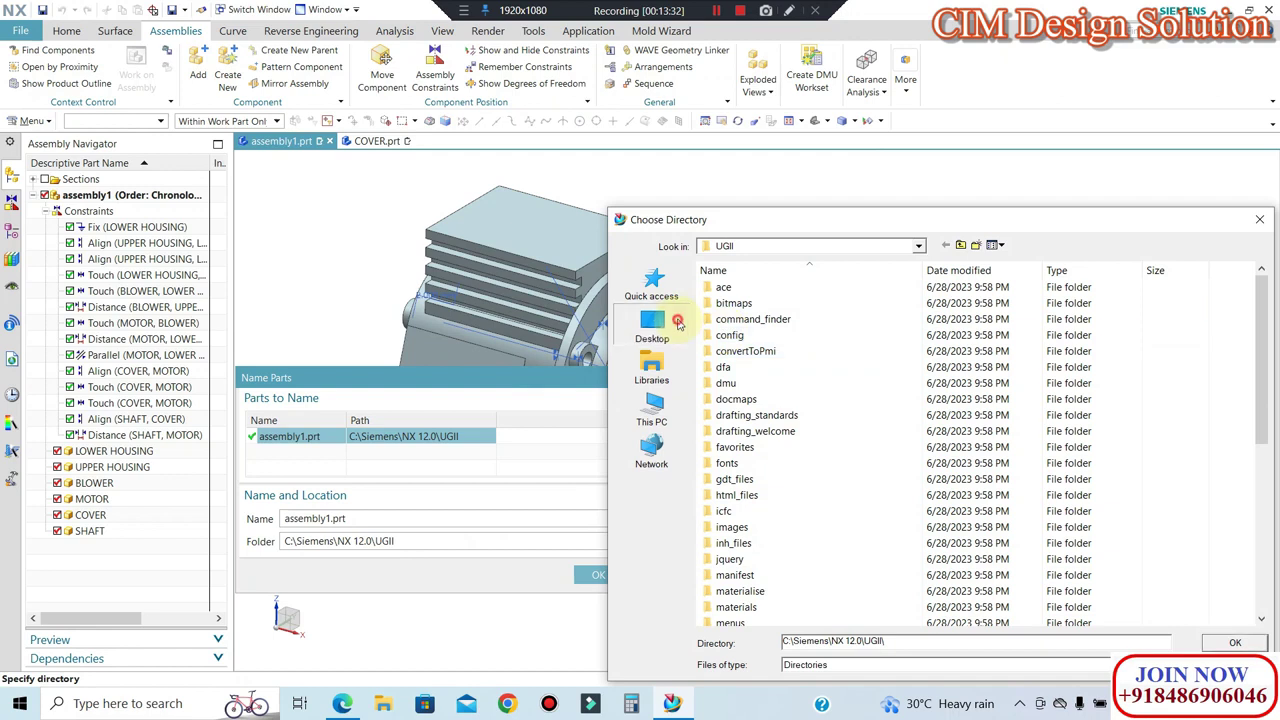
Step: Choose Desktop\MOTO BLOWER ASSEMBLY as the folder and save the assembly as ASSEMBLY.prt
left_click(651, 325)
double_click(811, 389)
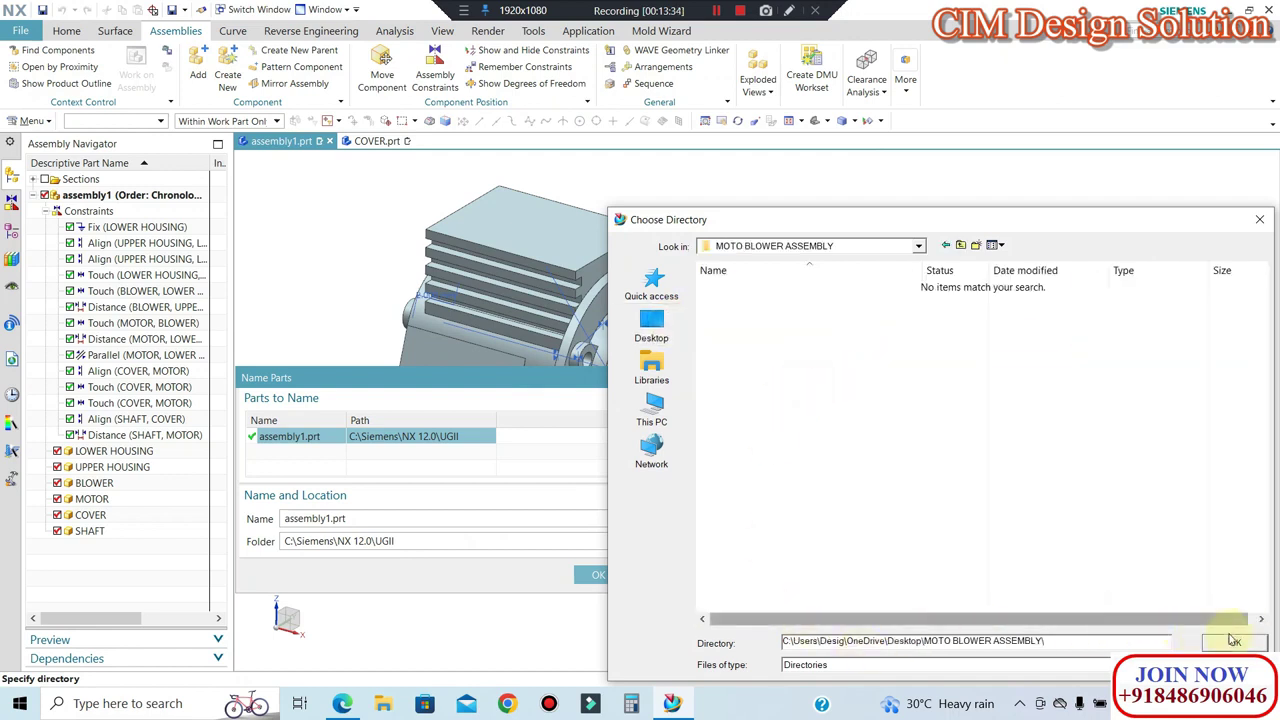
left_click(1235, 642)
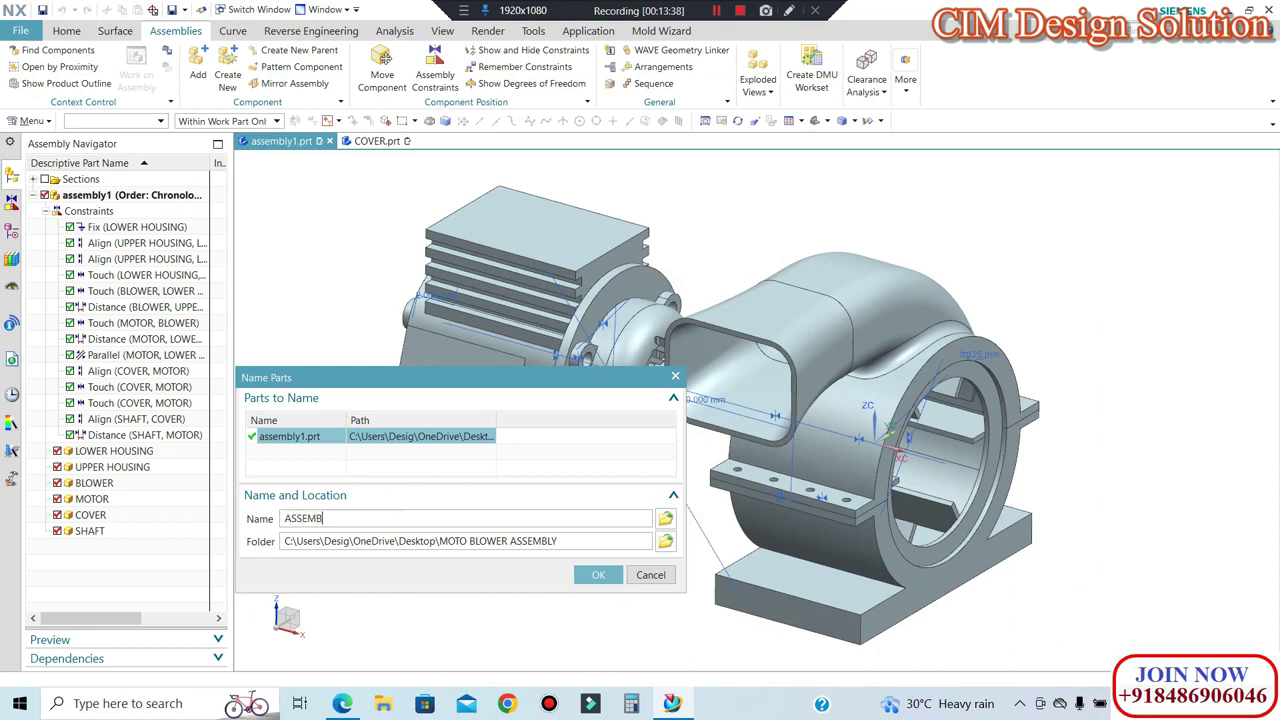
type("ASSEMBLY")
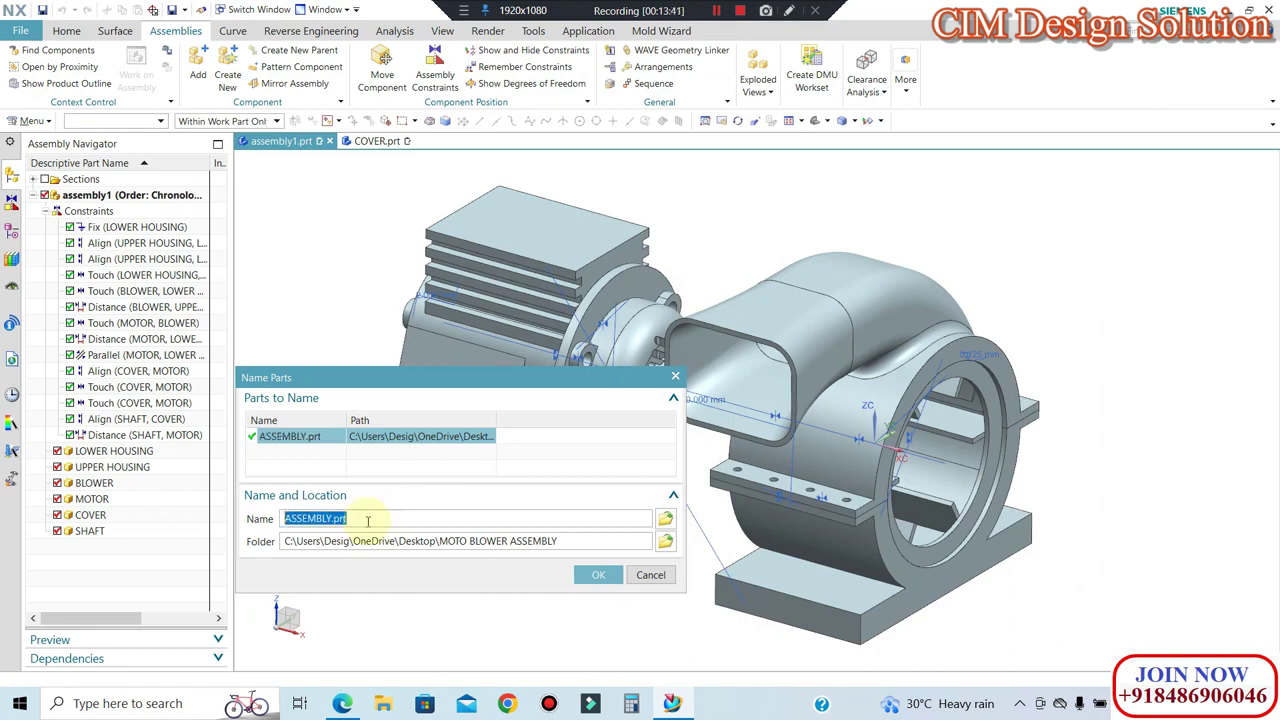
left_click(581, 574)
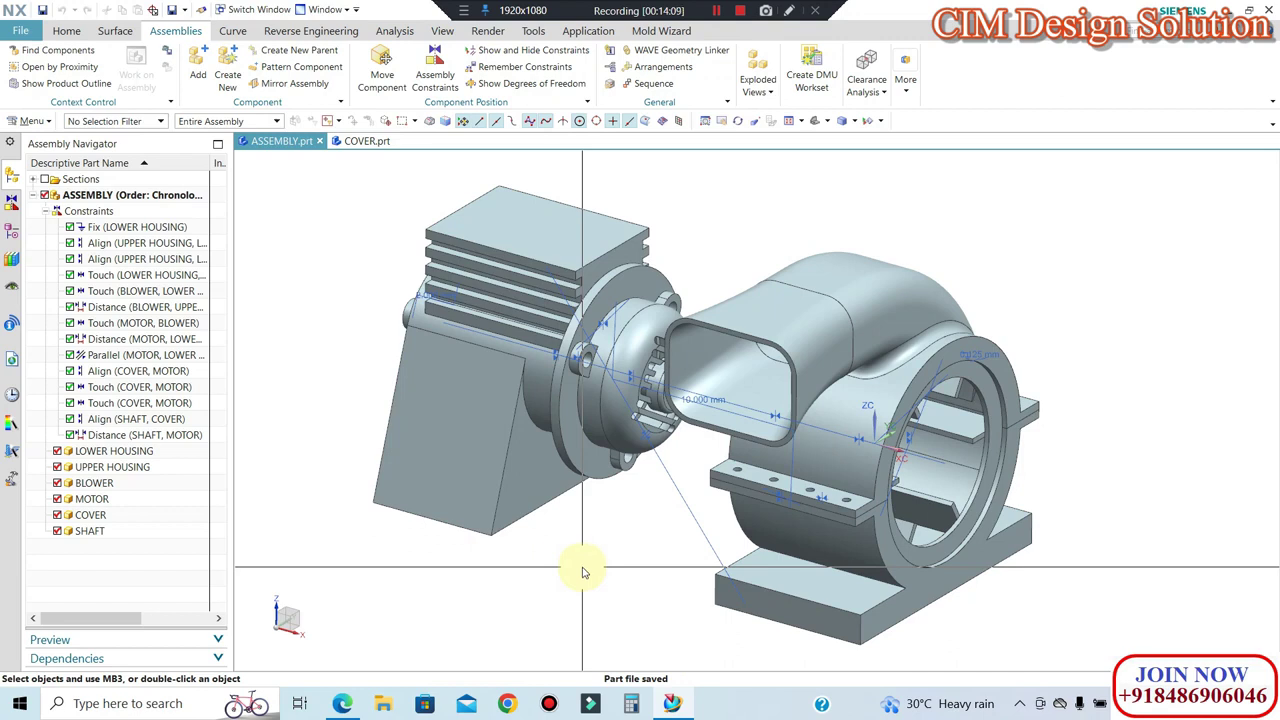
left_click(752, 402)
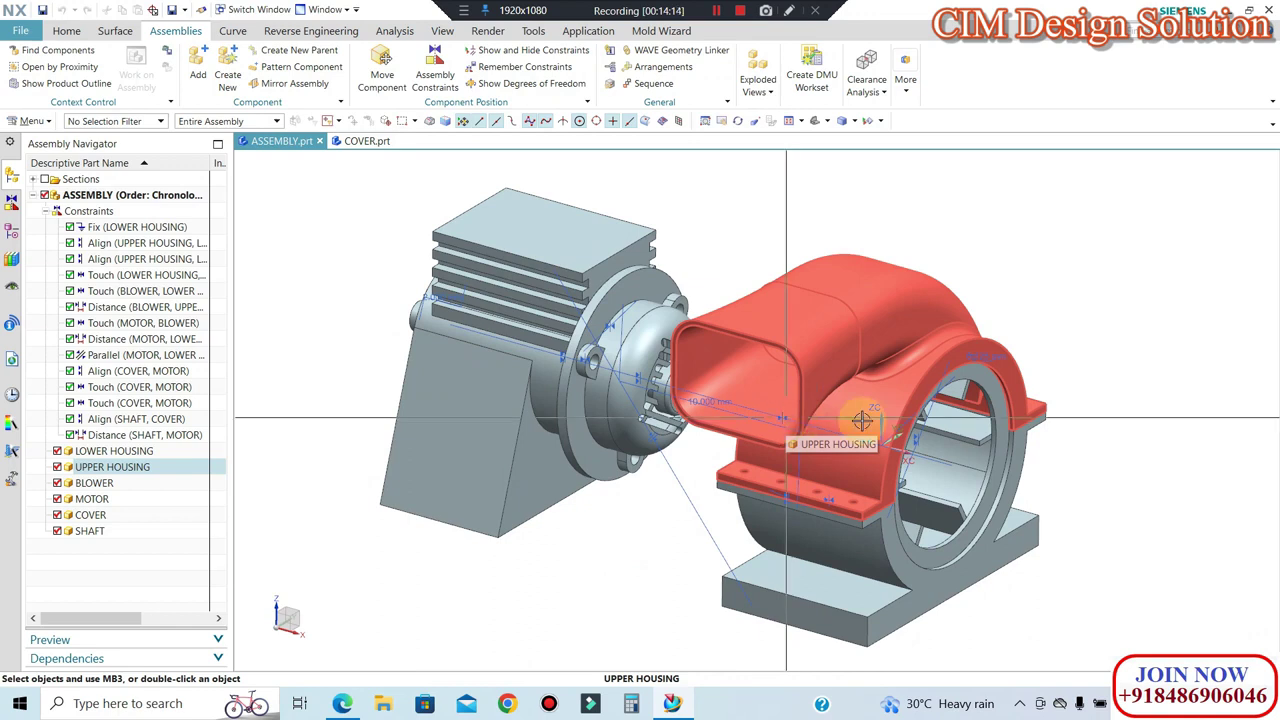
key("Escape")
key("ctrl+s")
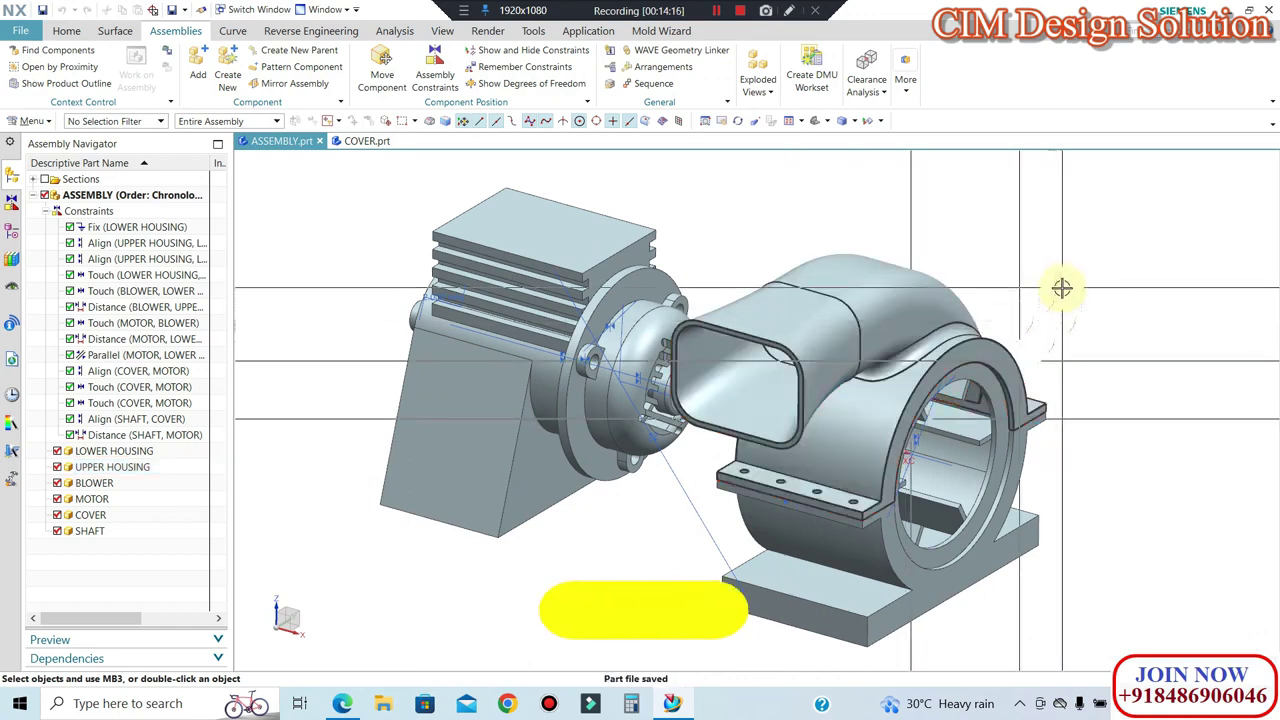